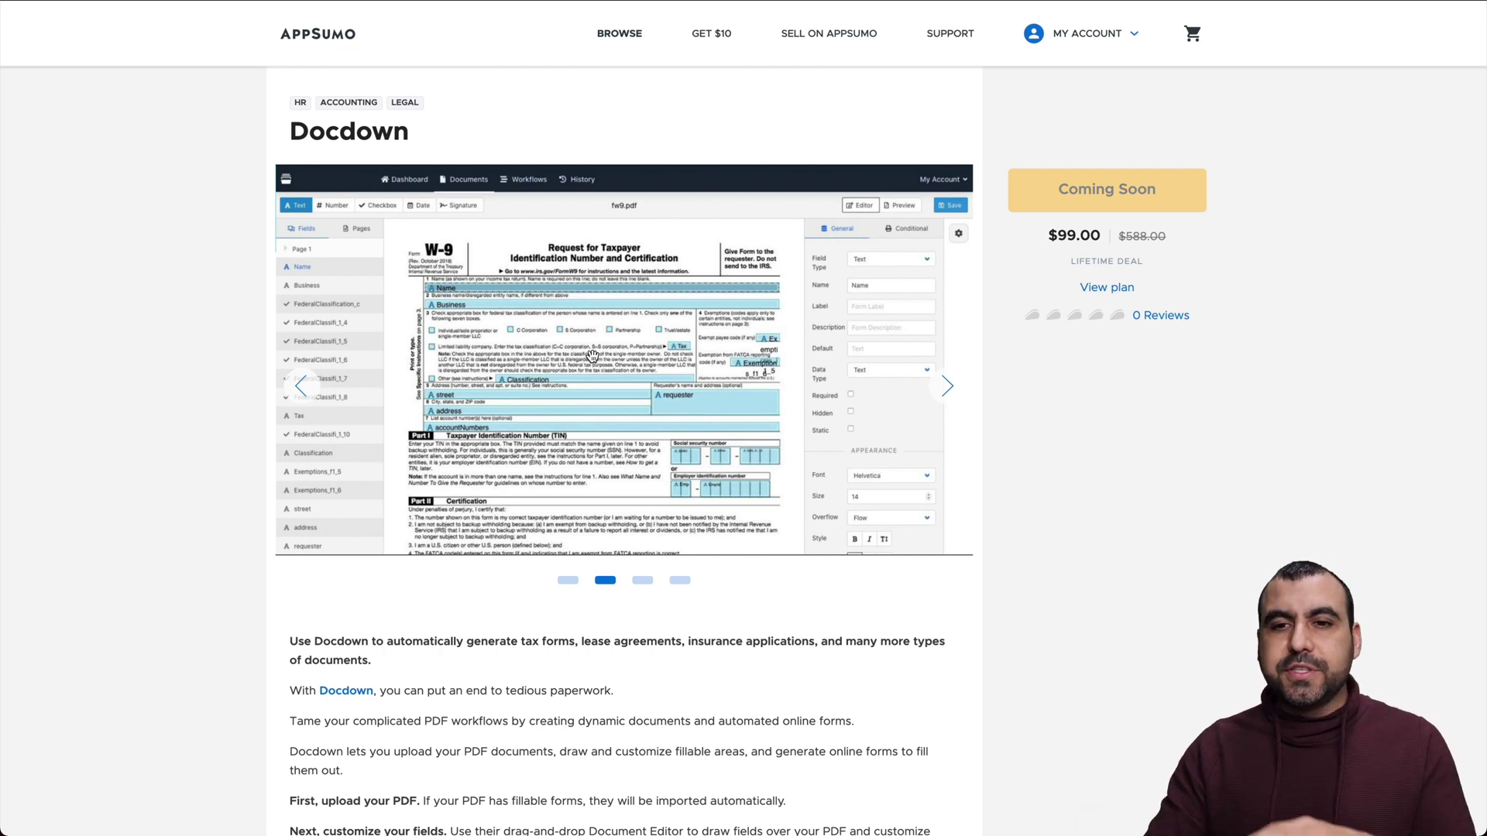
# Jump to the $99.00 one-time plan details and review the 1 Professional account deal term
pyautogui.click(1107, 290)
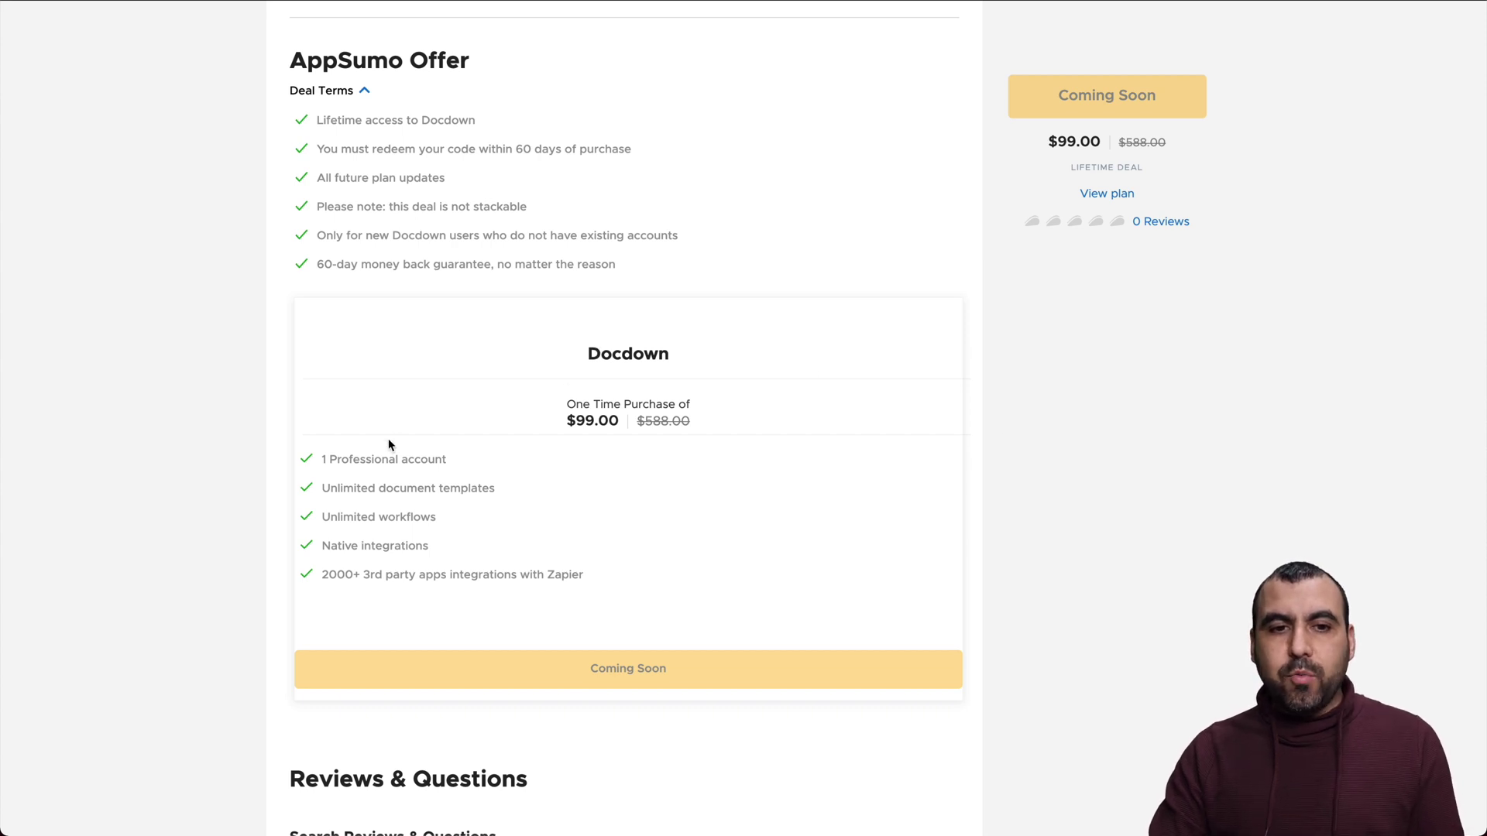
pyautogui.moveTo(396, 459); pyautogui.dragTo(462, 462)
pyautogui.click(419, 487)
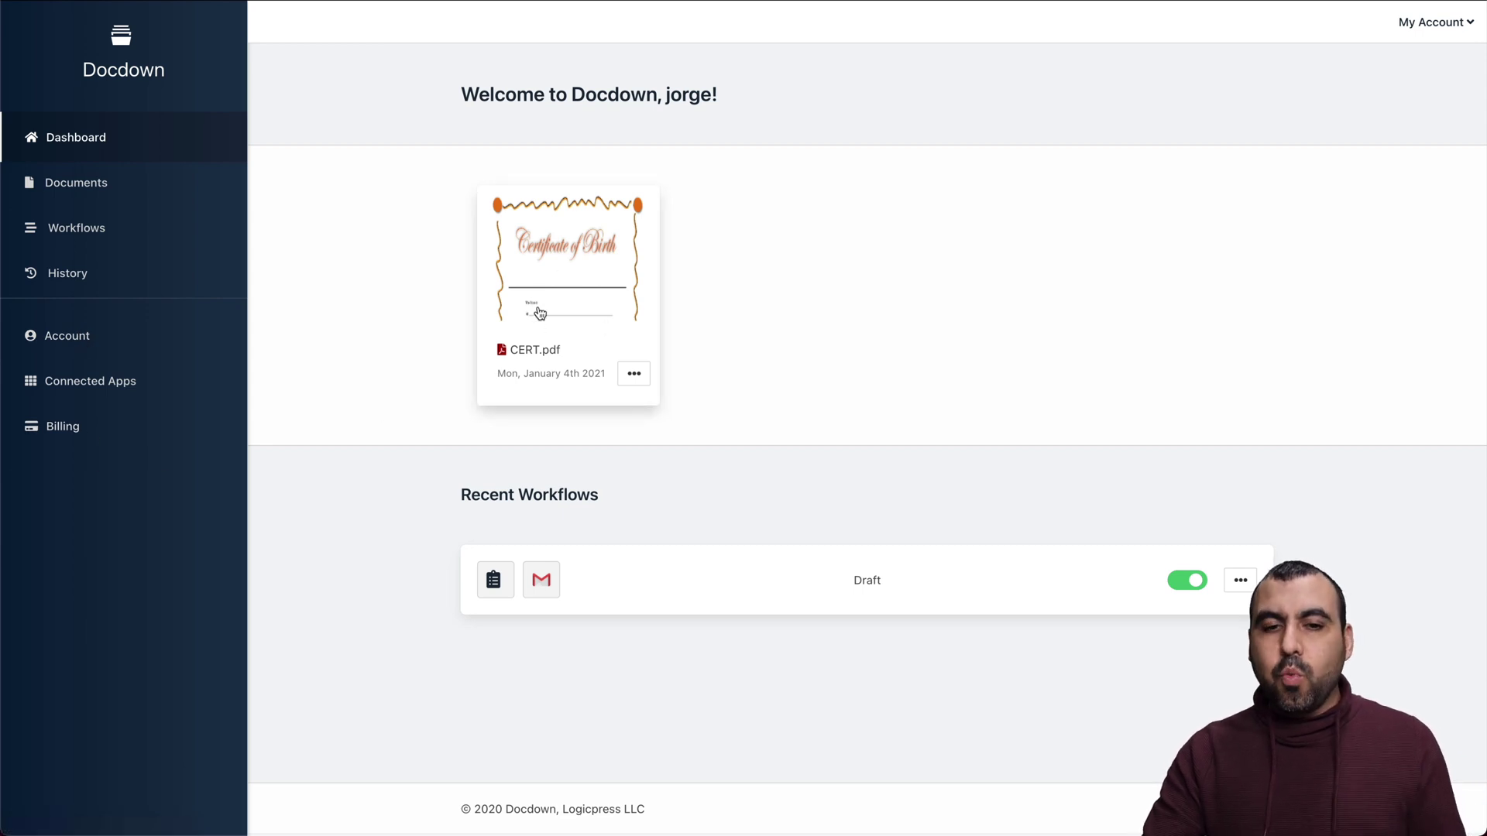
# Upload CERT.pdf from the Desktop as a new document on the Documents page
pyautogui.click(78, 183)
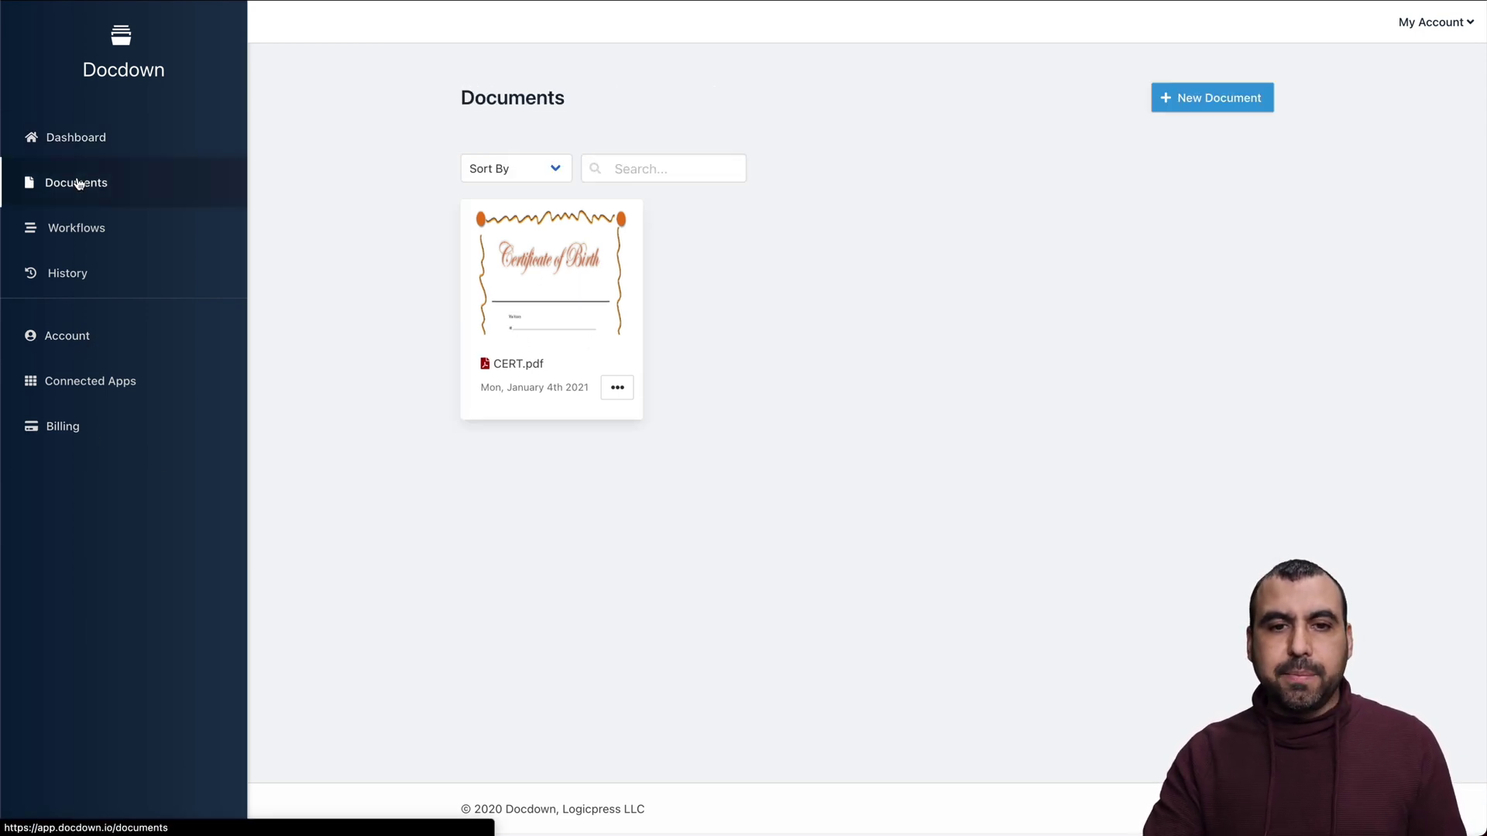
pyautogui.click(1225, 112)
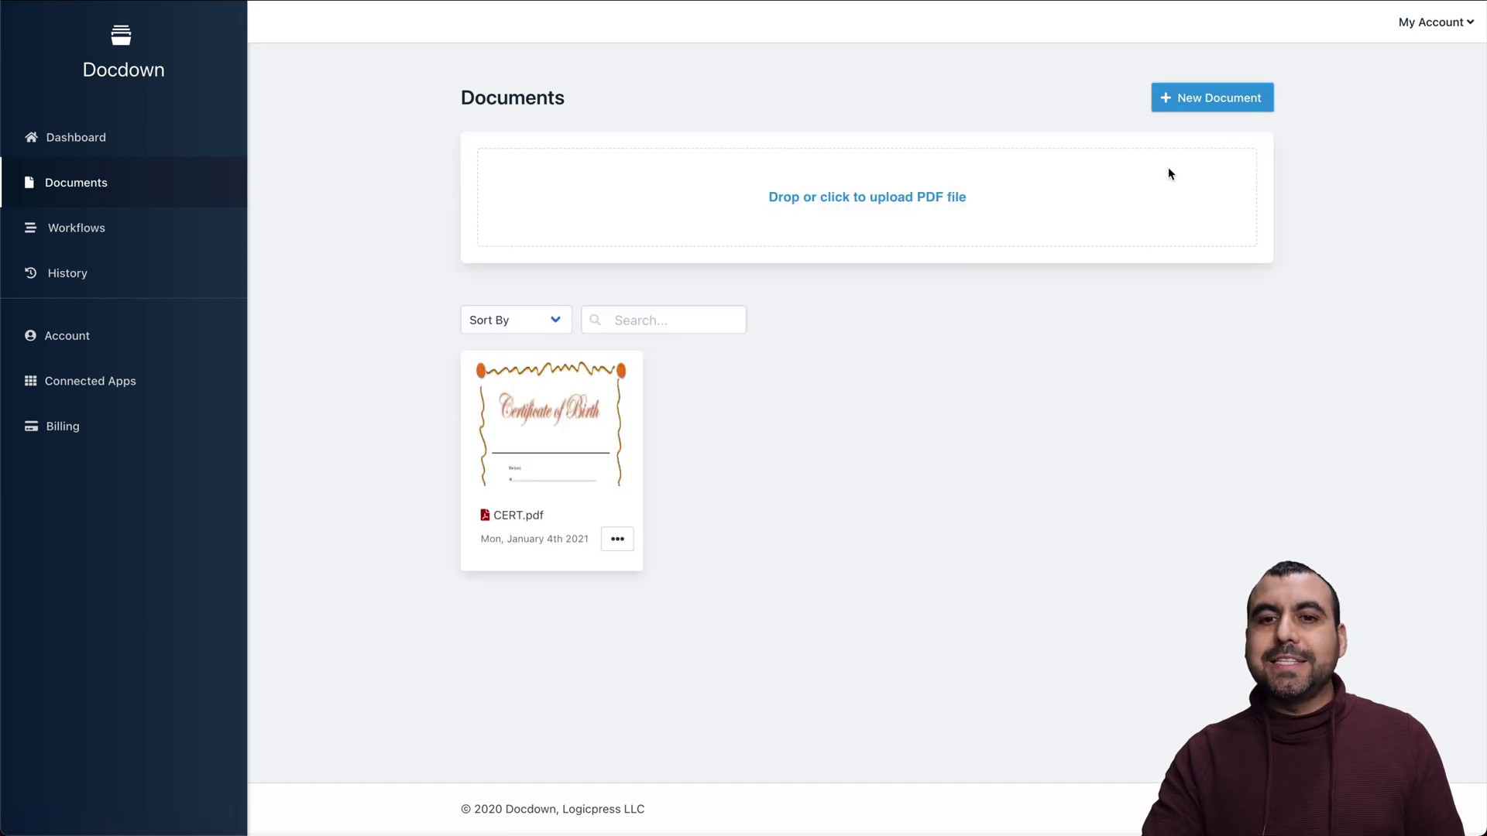
pyautogui.click(895, 198)
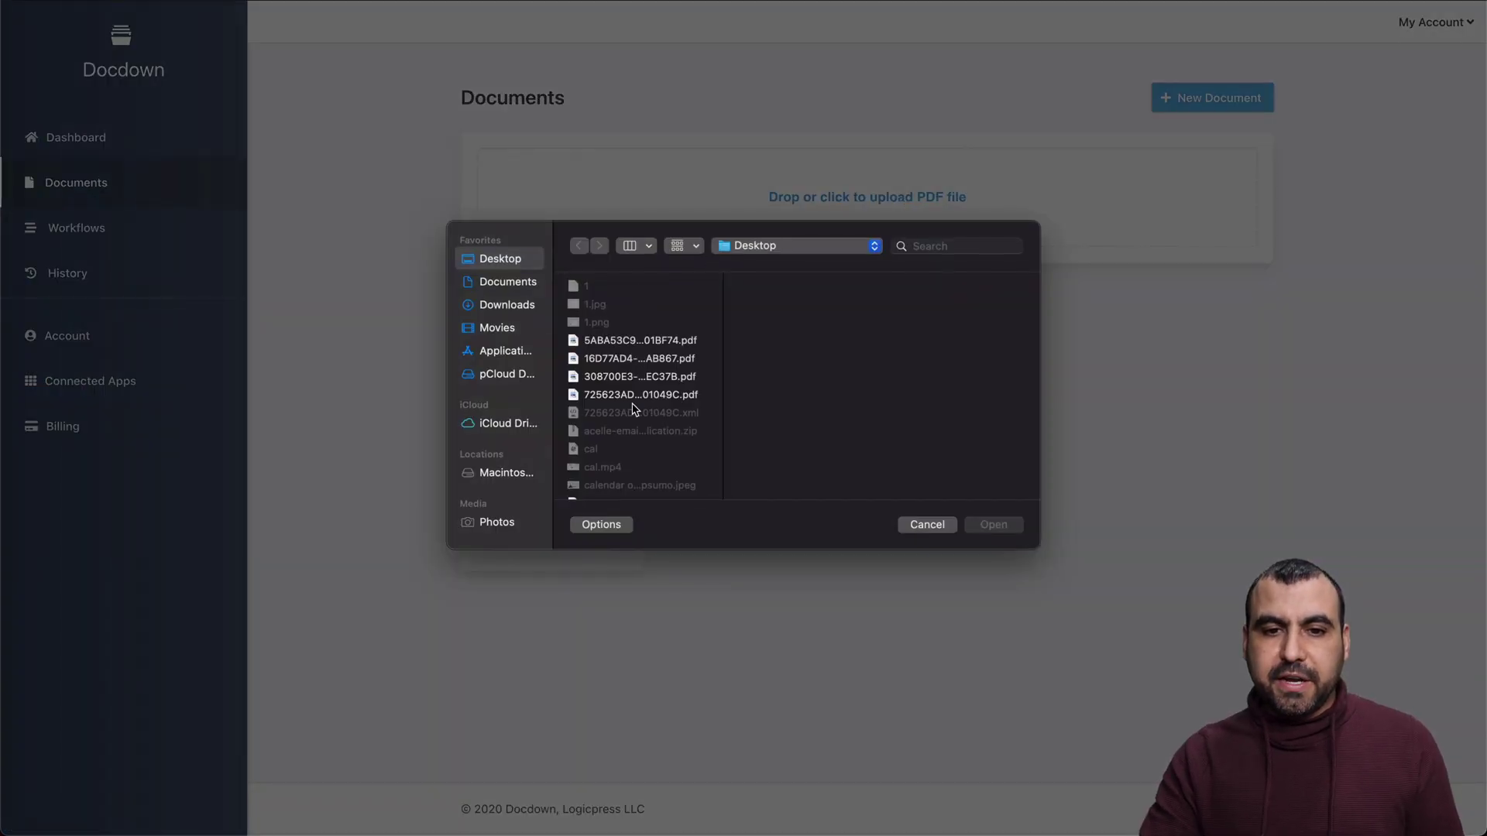
pyautogui.scroll(-5, 633, 410)
pyautogui.click(612, 285)
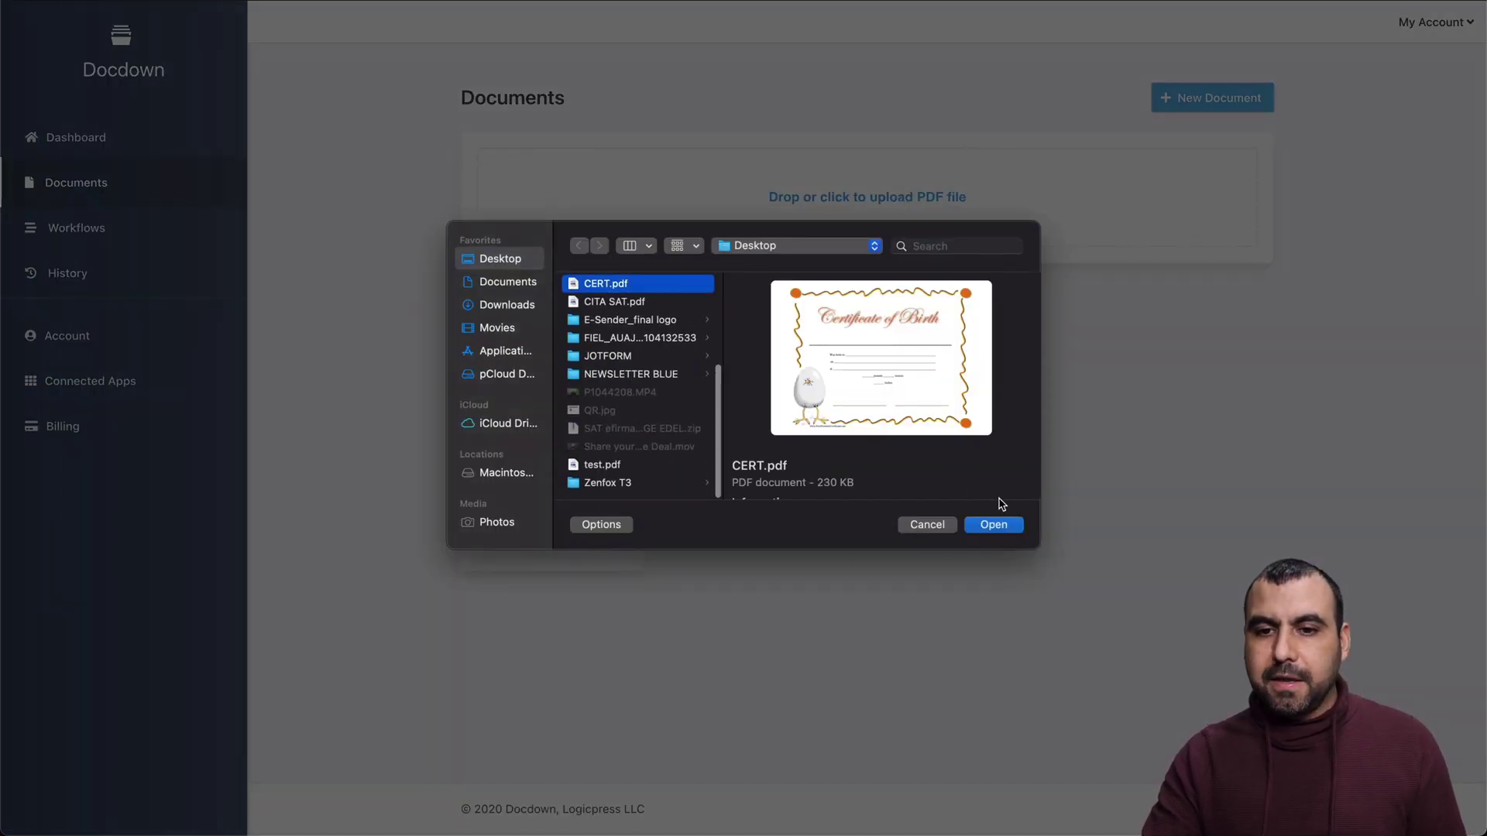
pyautogui.click(994, 525)
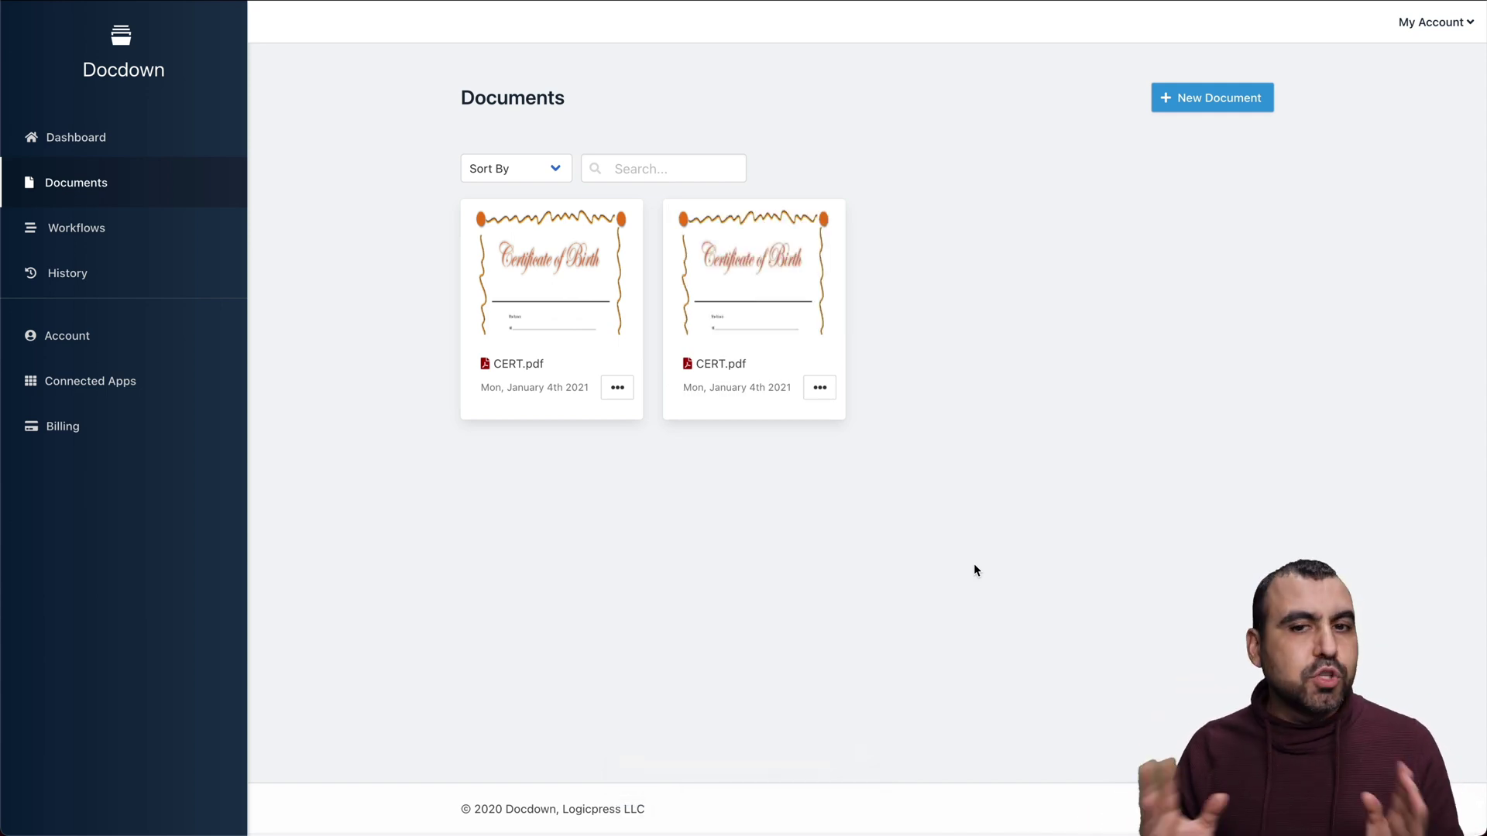
# Open the second CERT.pdf document in the Document Editor
pyautogui.click(768, 312)
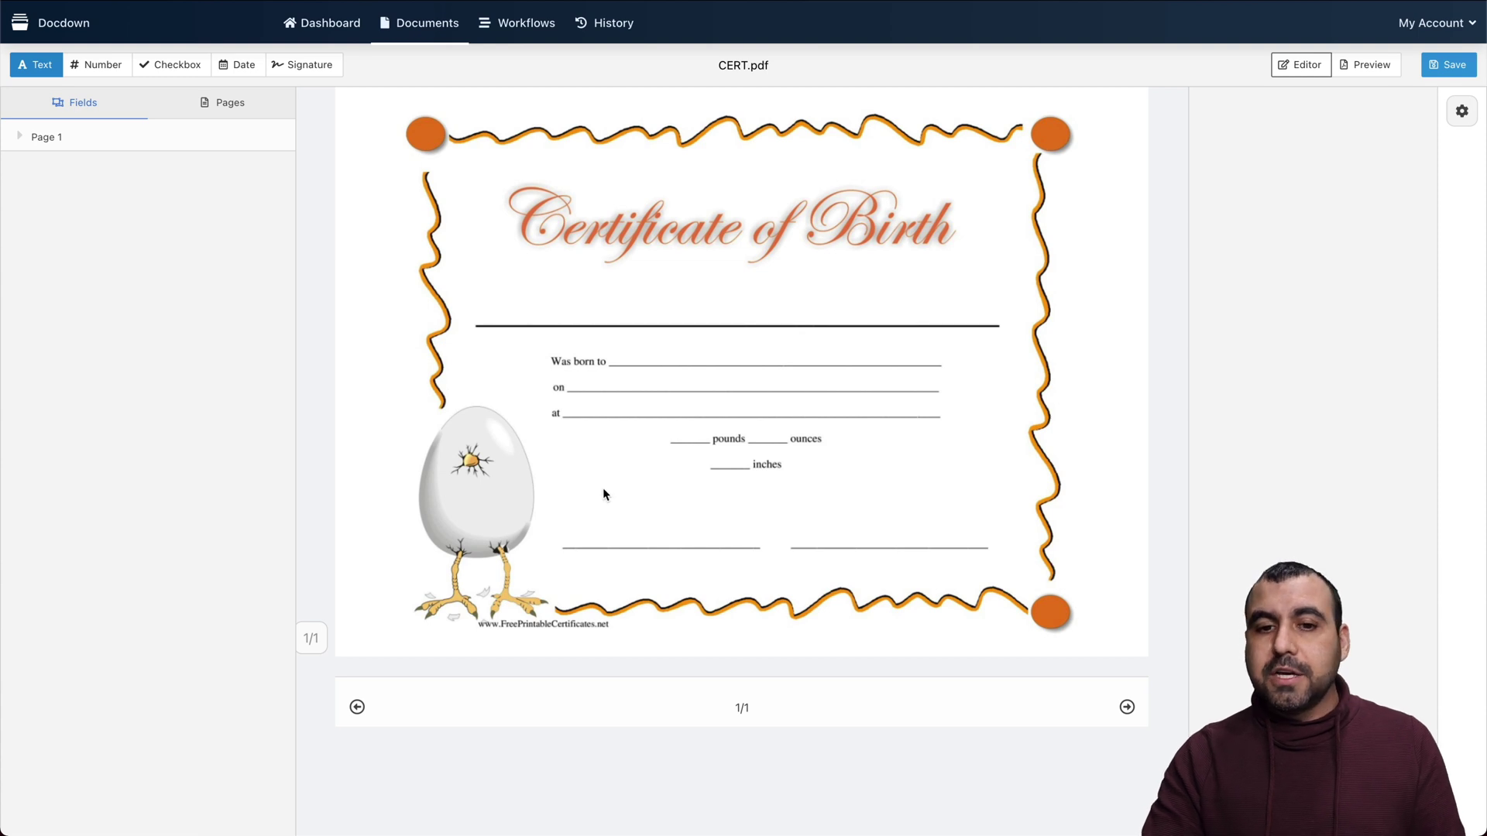
# Place a signature field named MY SIGNATURE over the certificate's left signature line
pyautogui.click(305, 64)
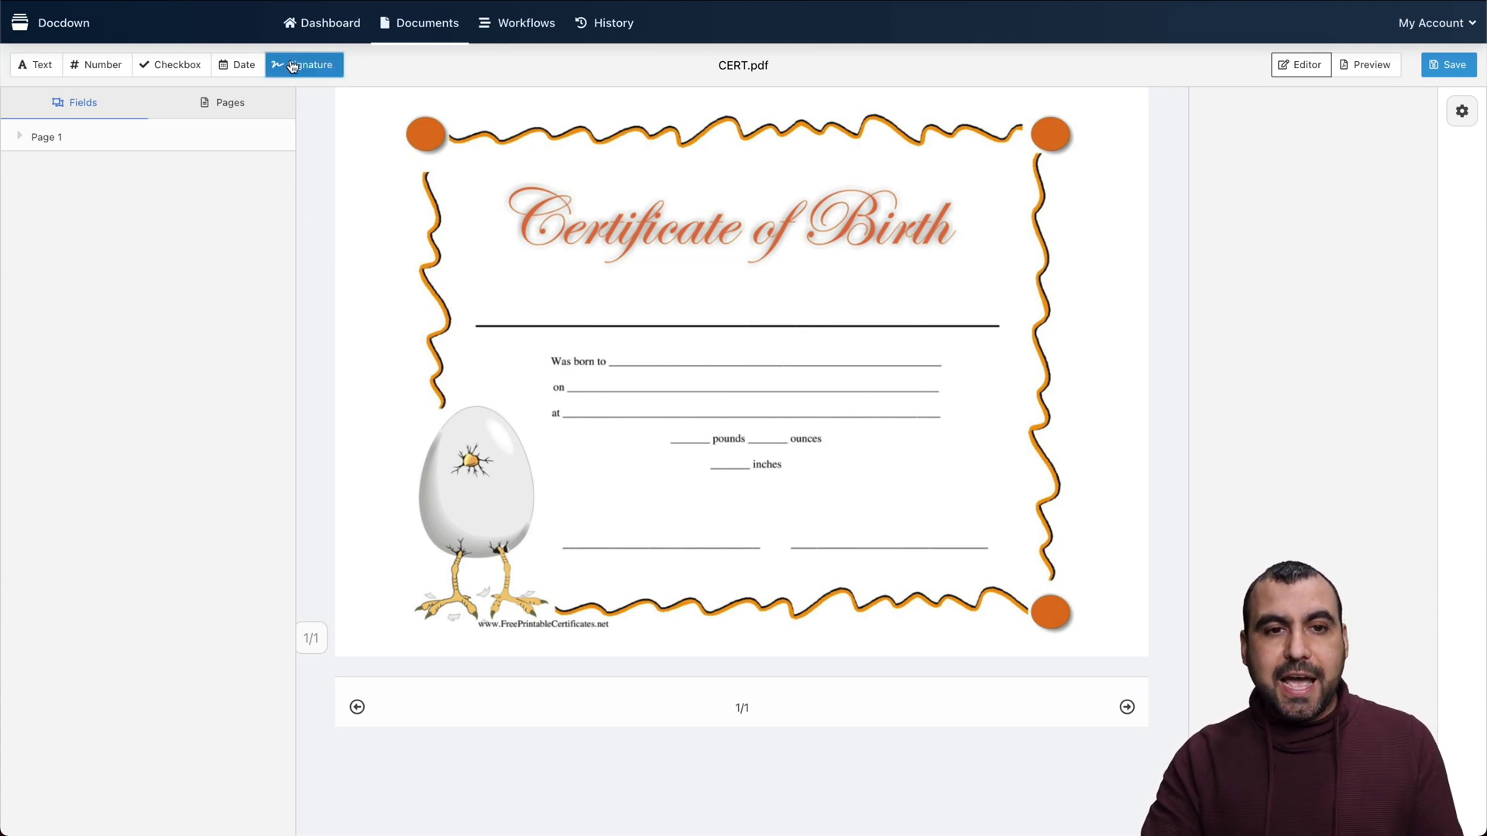
pyautogui.moveTo(559, 483)
pyautogui.mouseDown()
pyautogui.moveTo(761, 555)
pyautogui.moveTo(742, 534)
pyautogui.moveTo(759, 542)
pyautogui.mouseUp()
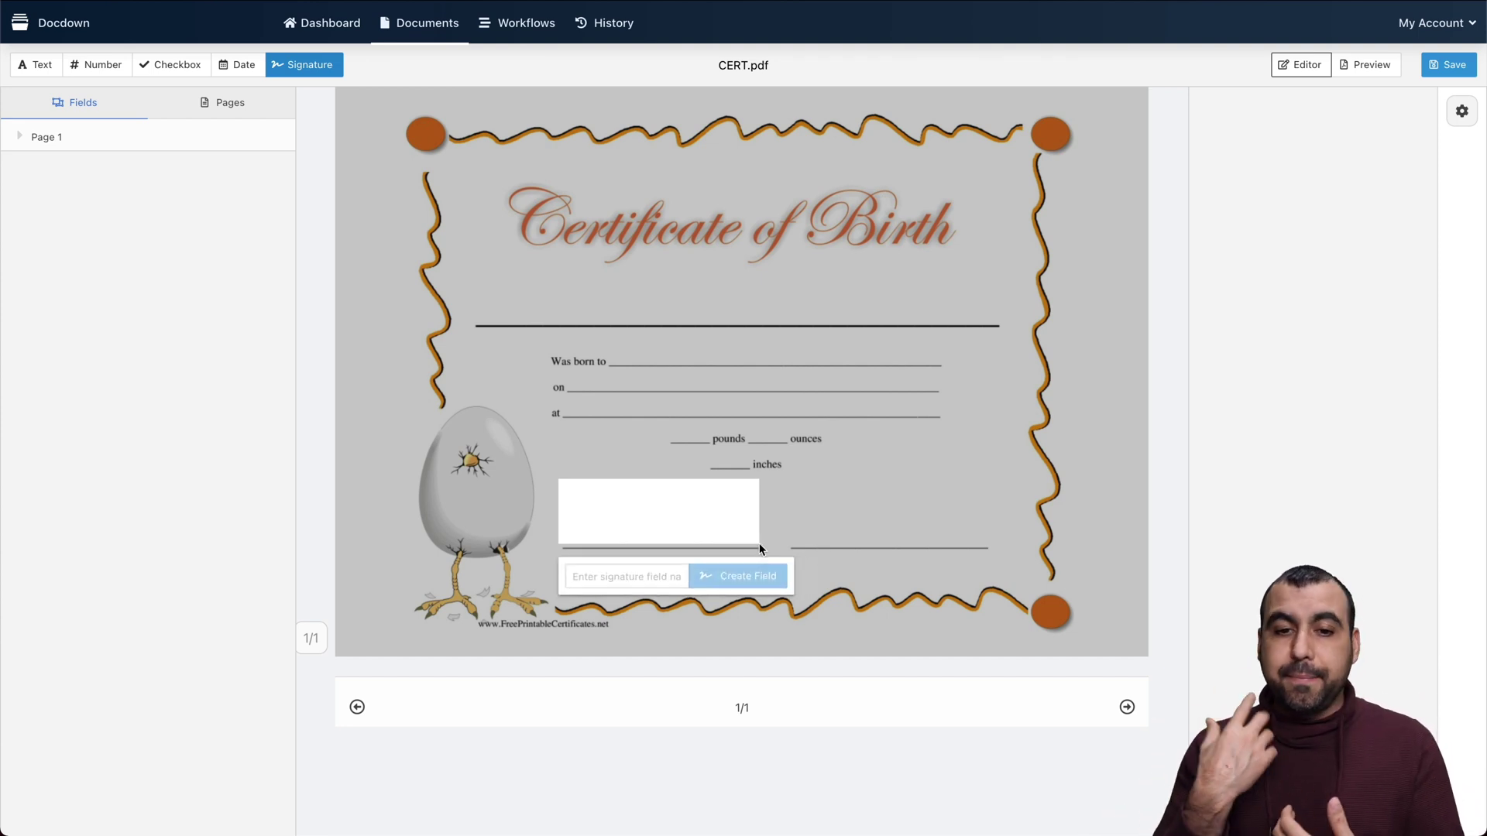
pyautogui.click(626, 577)
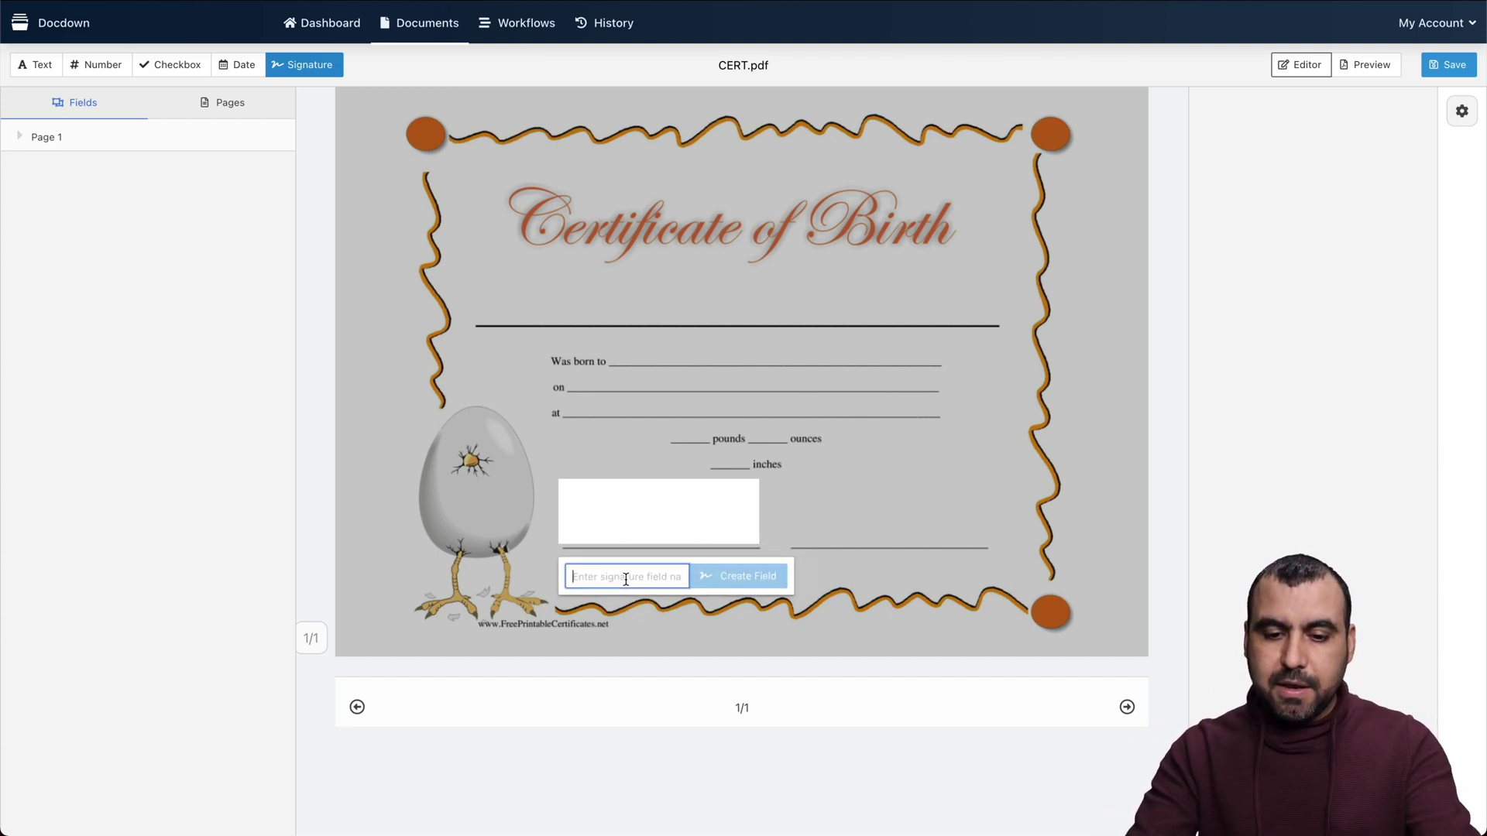
pyautogui.write('MY SIGNATURE')
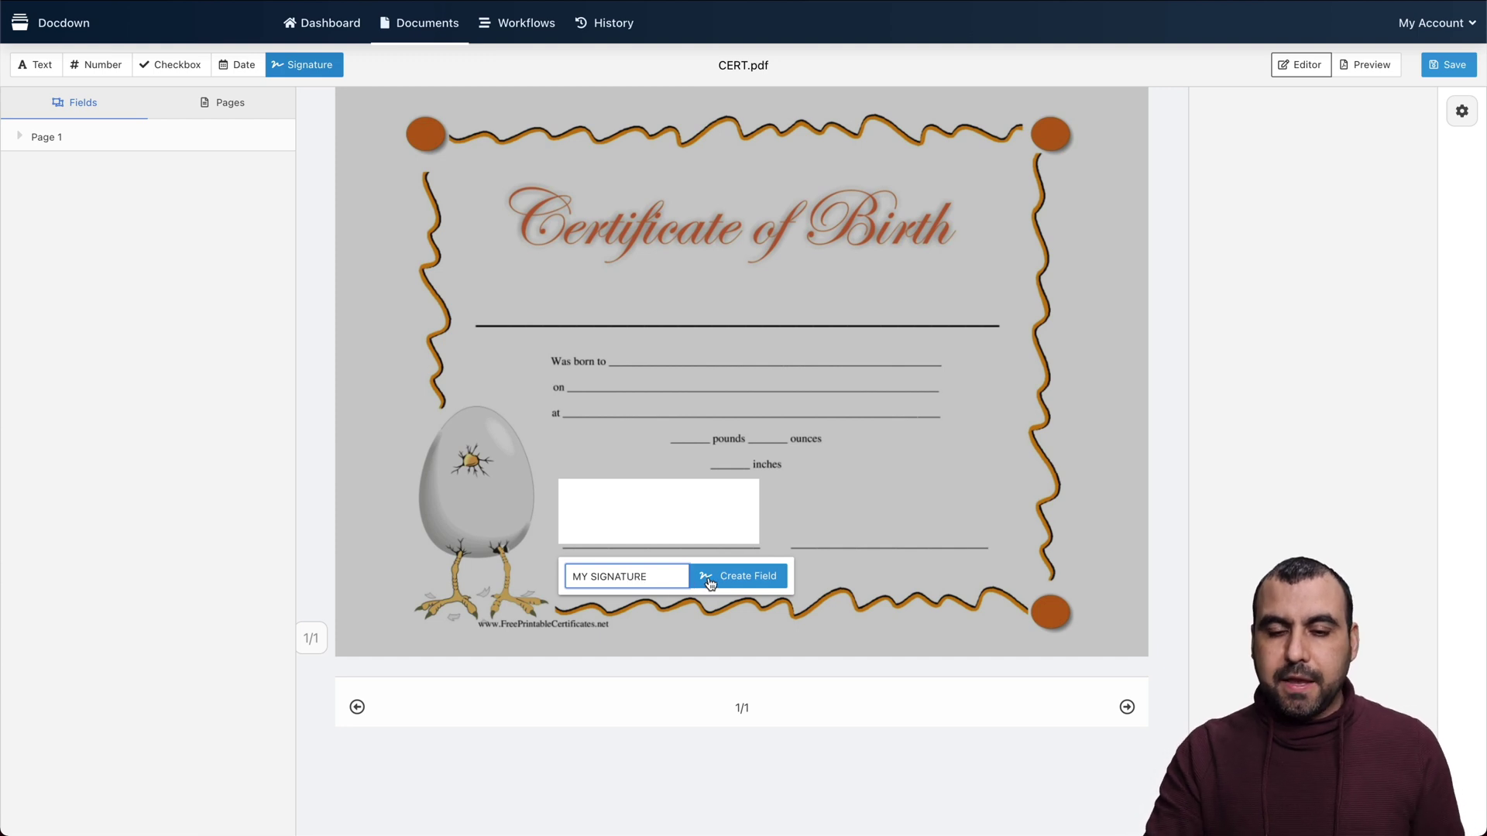
pyautogui.click(710, 578)
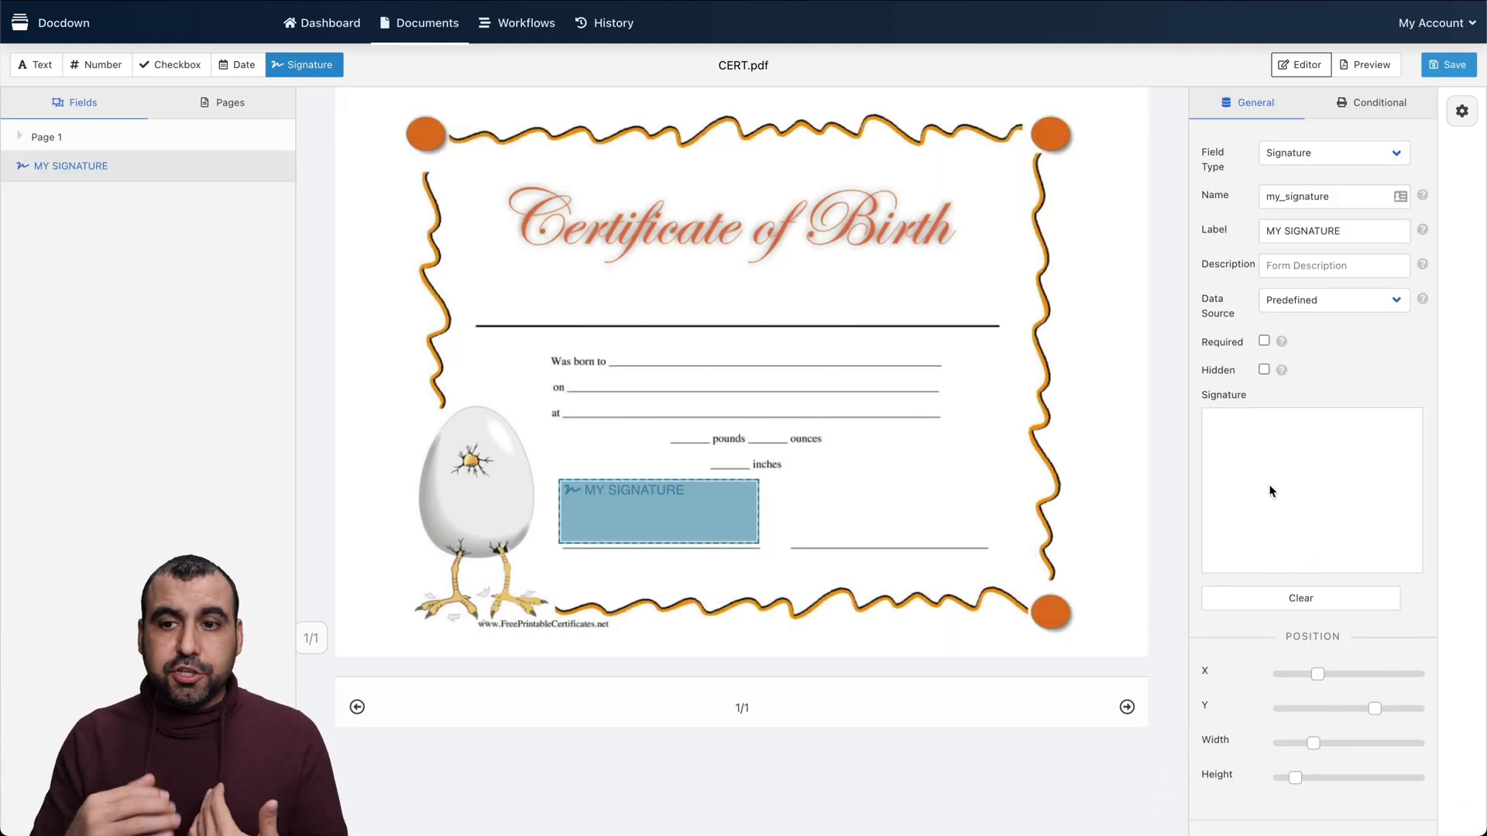
# Draw a predefined hand-drawn signature for it and preview the document before returning to editing
pyautogui.moveTo(1256, 485); pyautogui.dragTo(1249, 523)
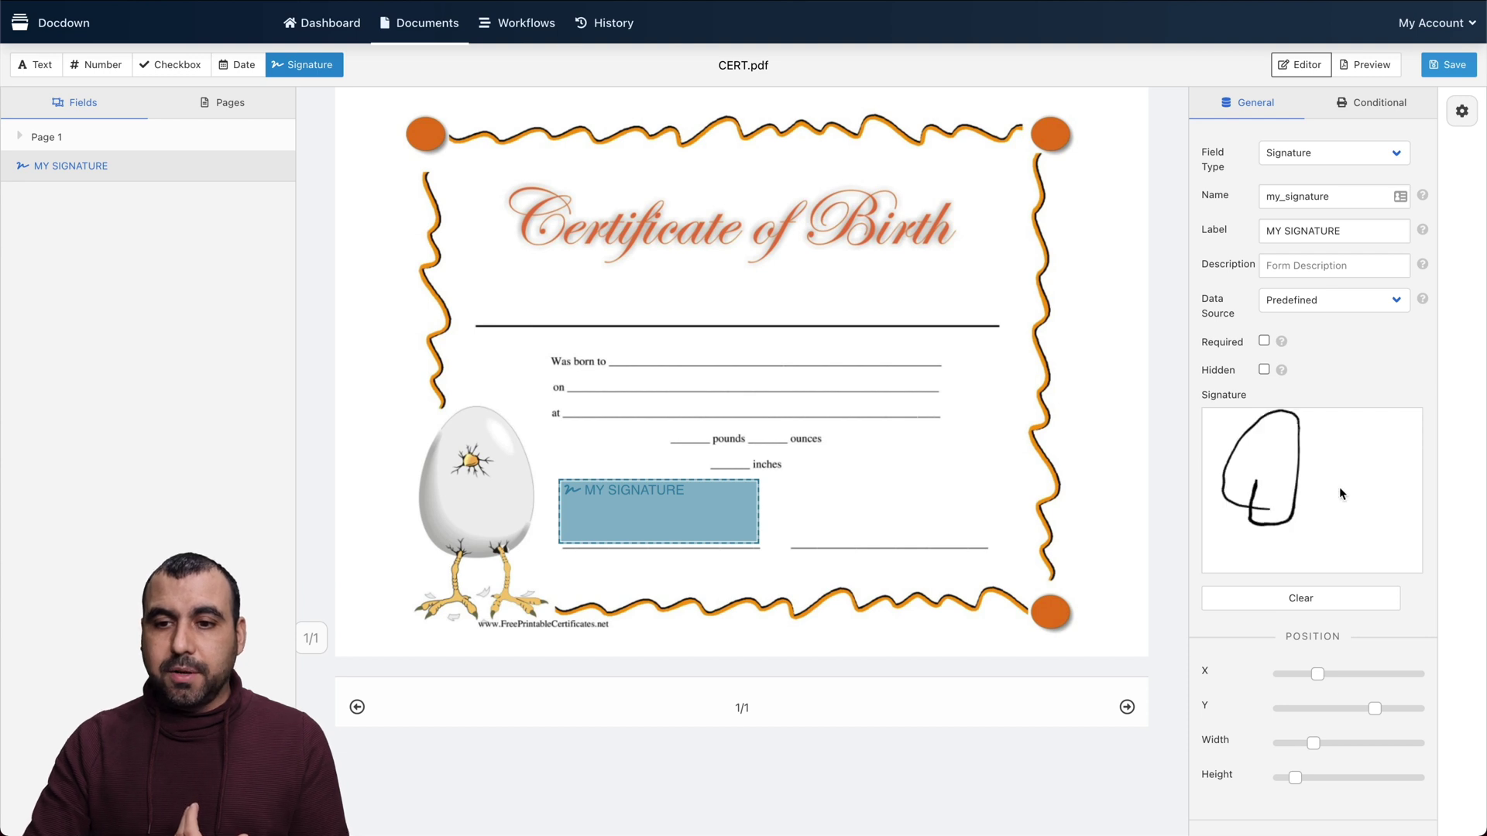
pyautogui.moveTo(1352, 487)
pyautogui.mouseDown()
pyautogui.moveTo(1309, 531)
pyautogui.moveTo(1381, 466)
pyautogui.mouseUp()
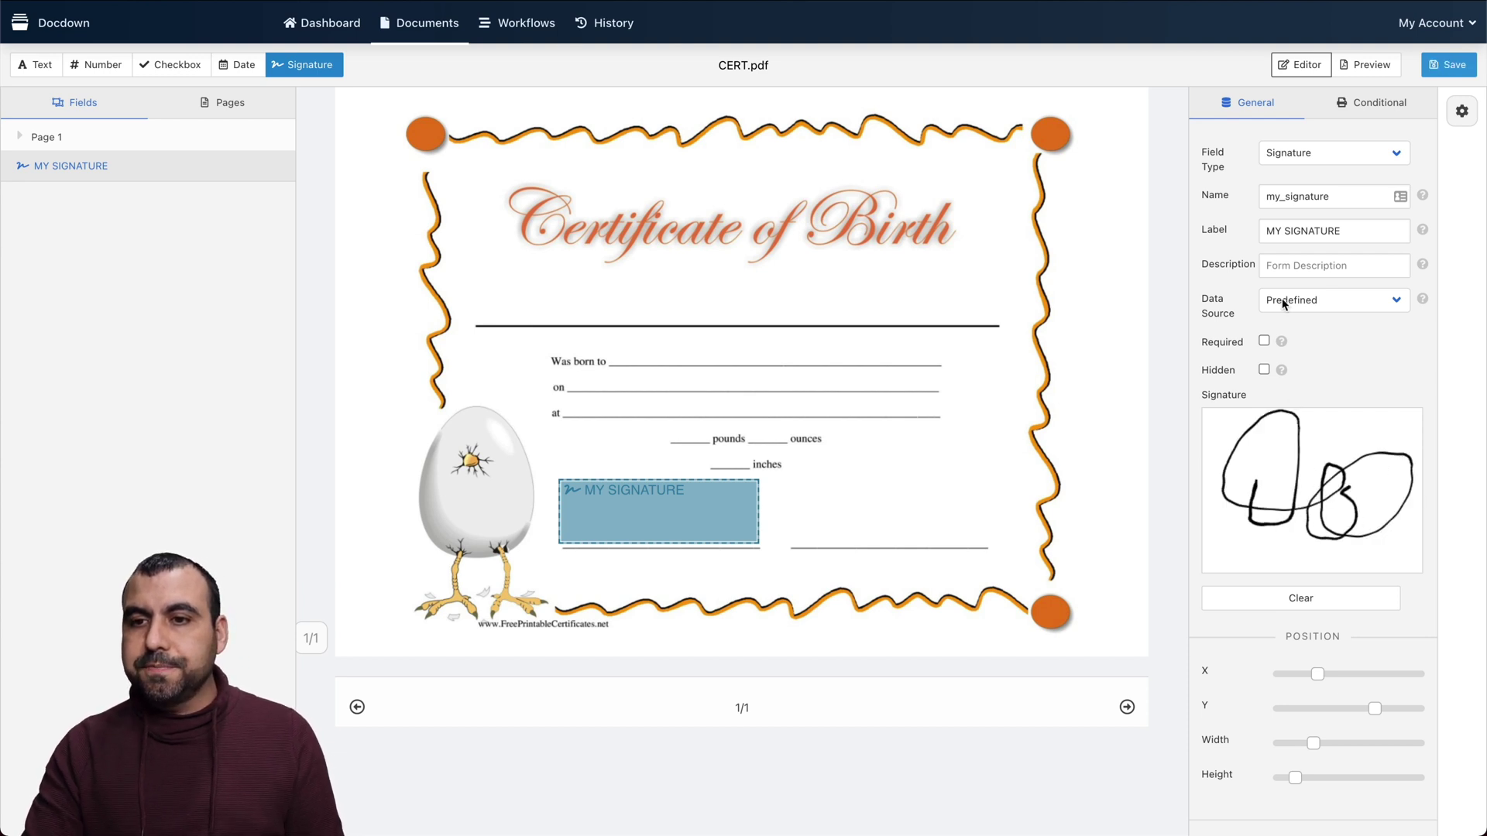
pyautogui.click(1365, 68)
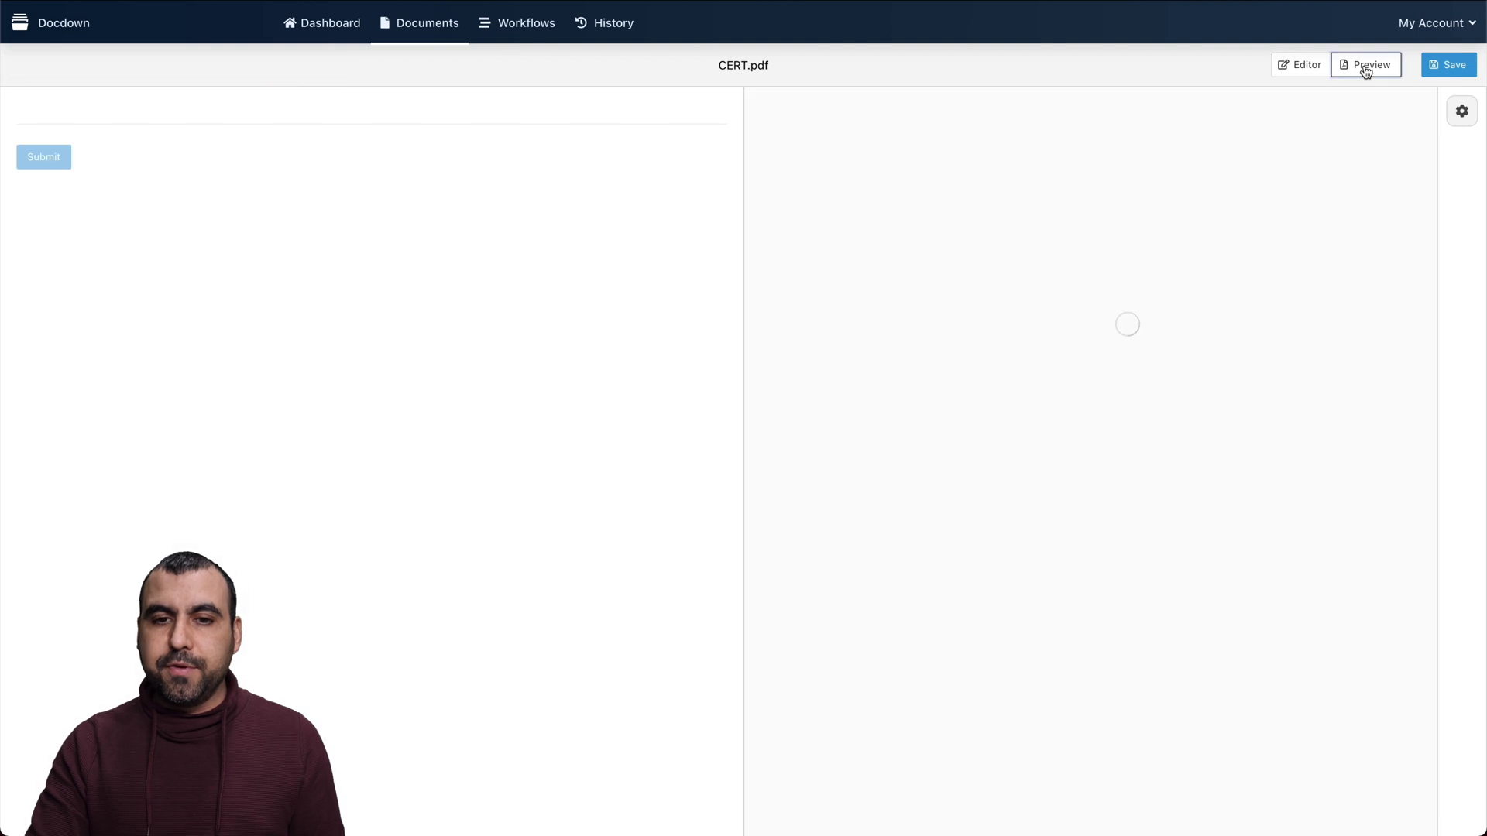
pyautogui.click(1299, 68)
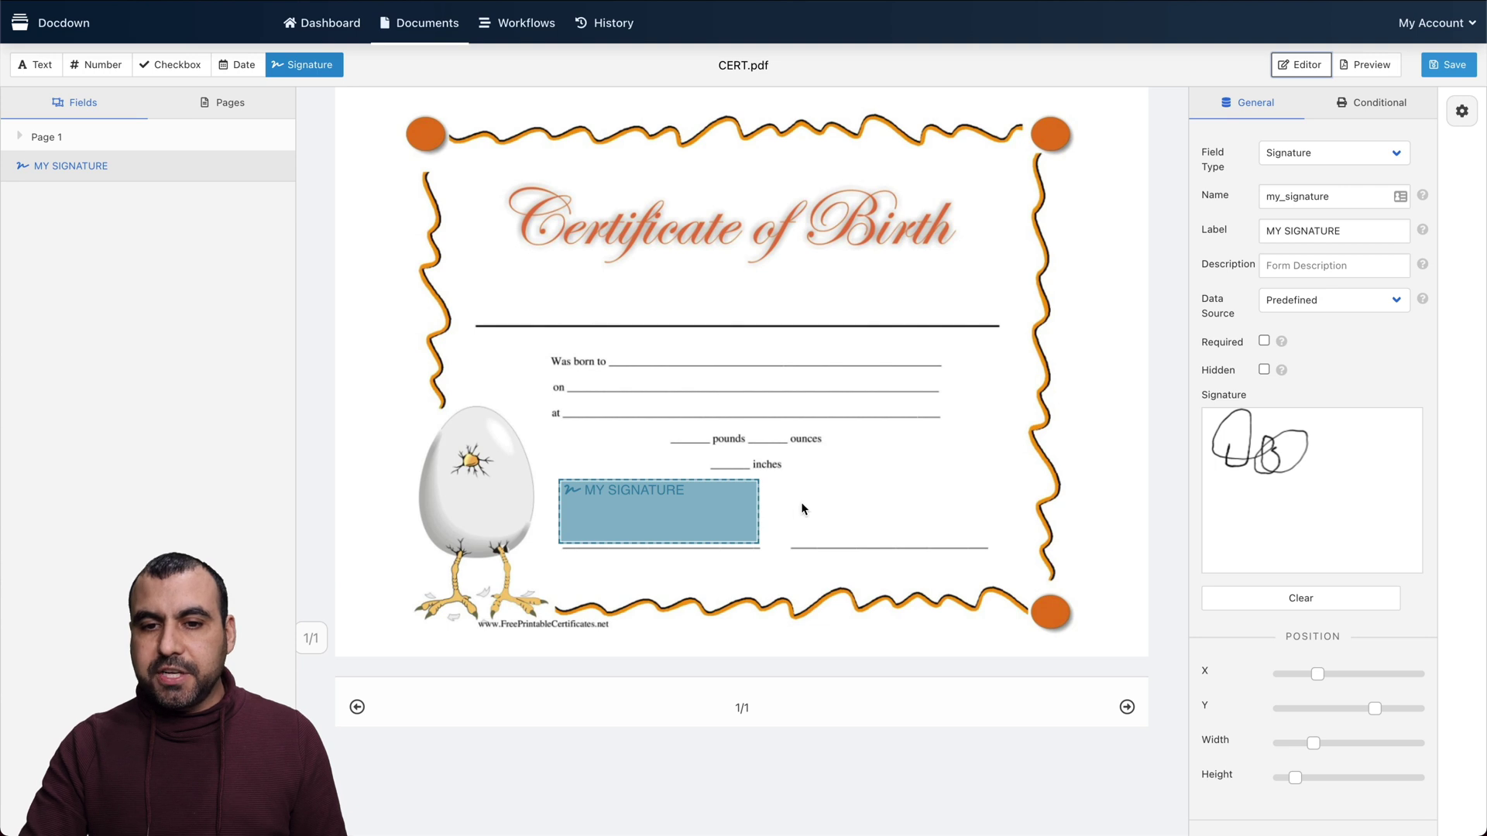
# Place a PERSON SIGNATURE field over the right signature line with its data source set to User Input
pyautogui.moveTo(794, 481); pyautogui.dragTo(979, 541)
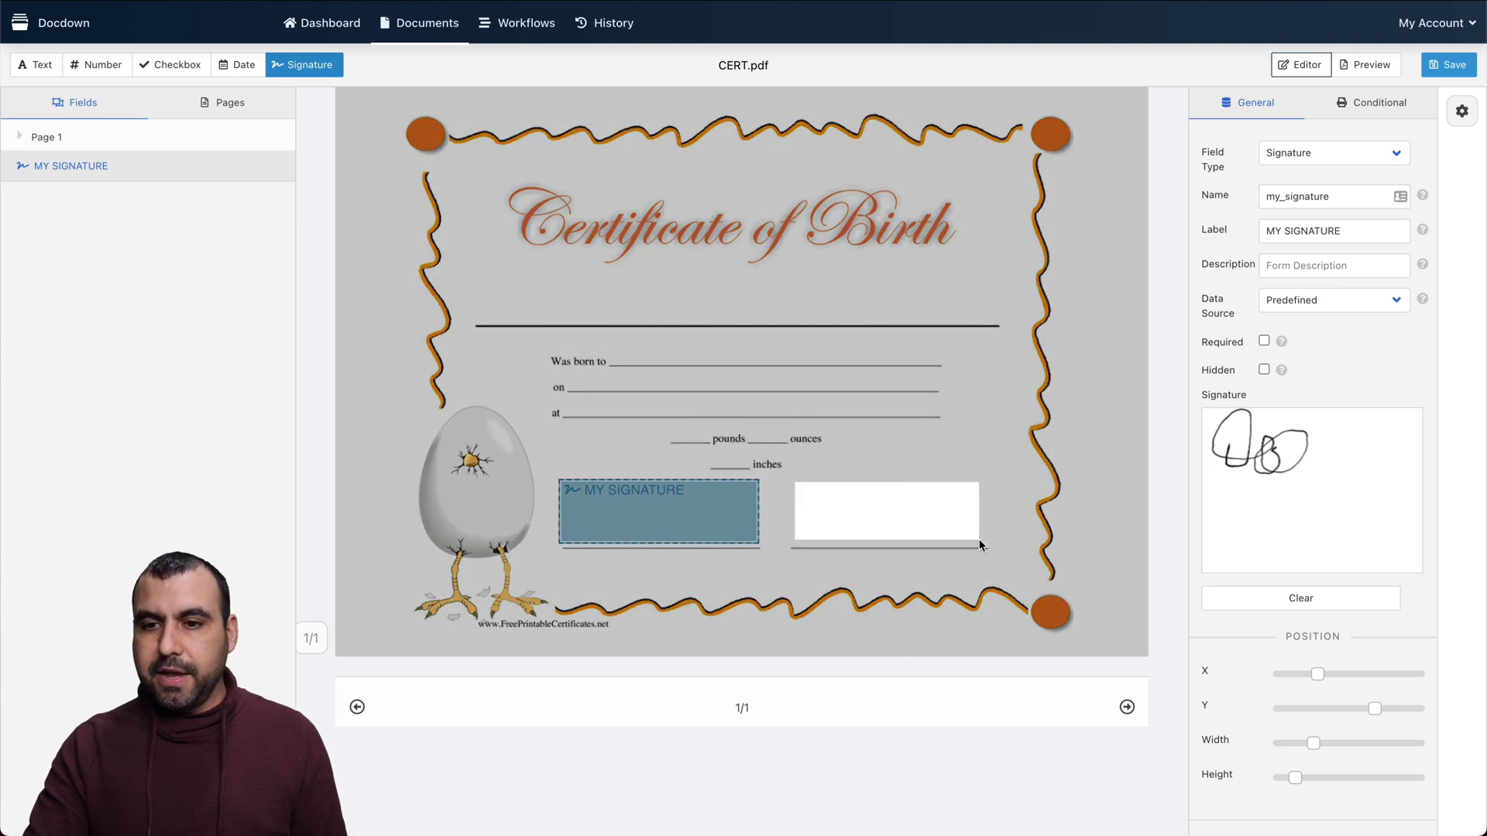
pyautogui.click(834, 577)
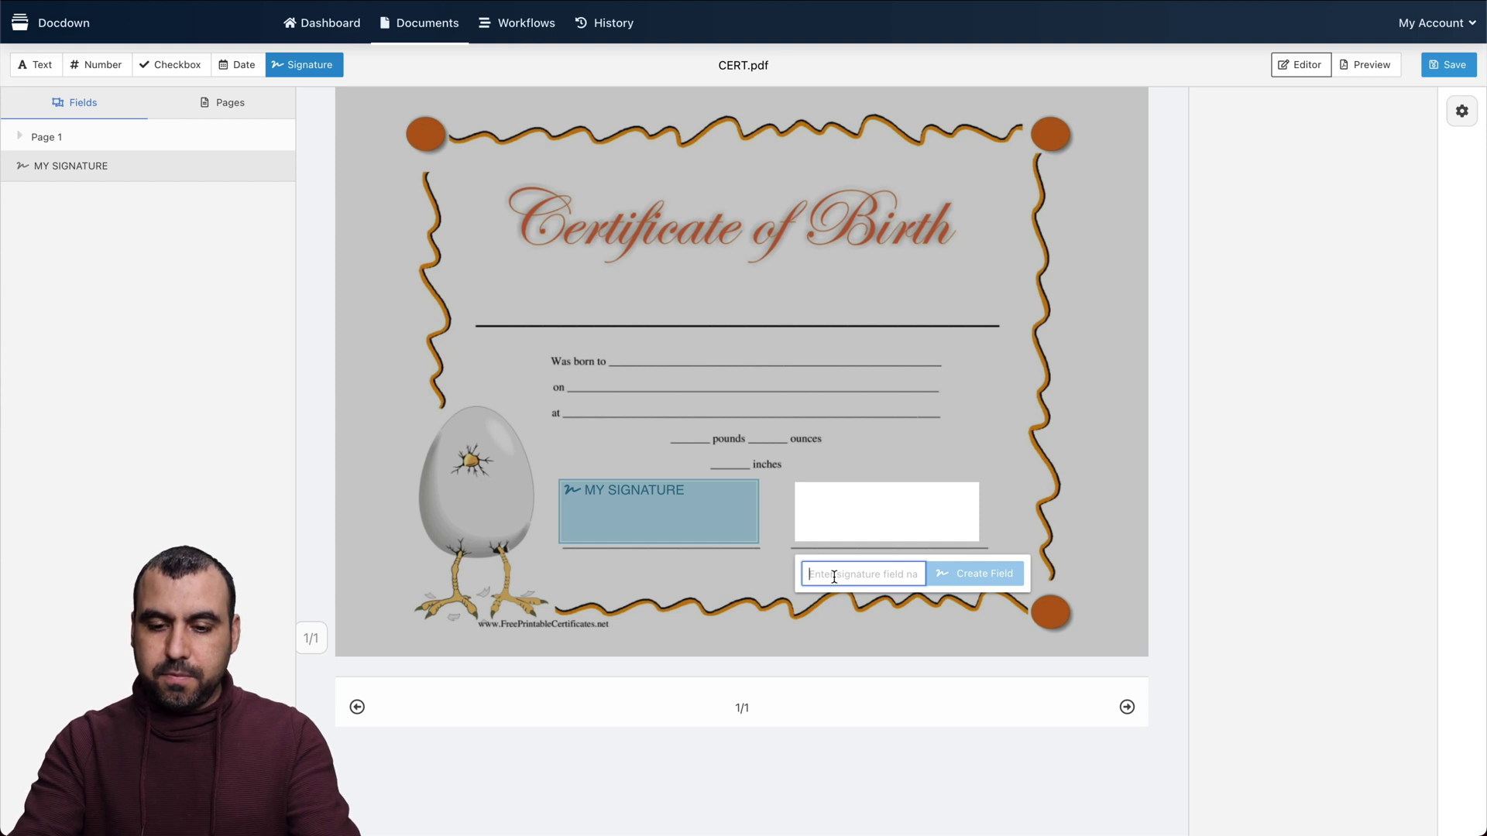
pyautogui.write('PERSON SIGNATURE')
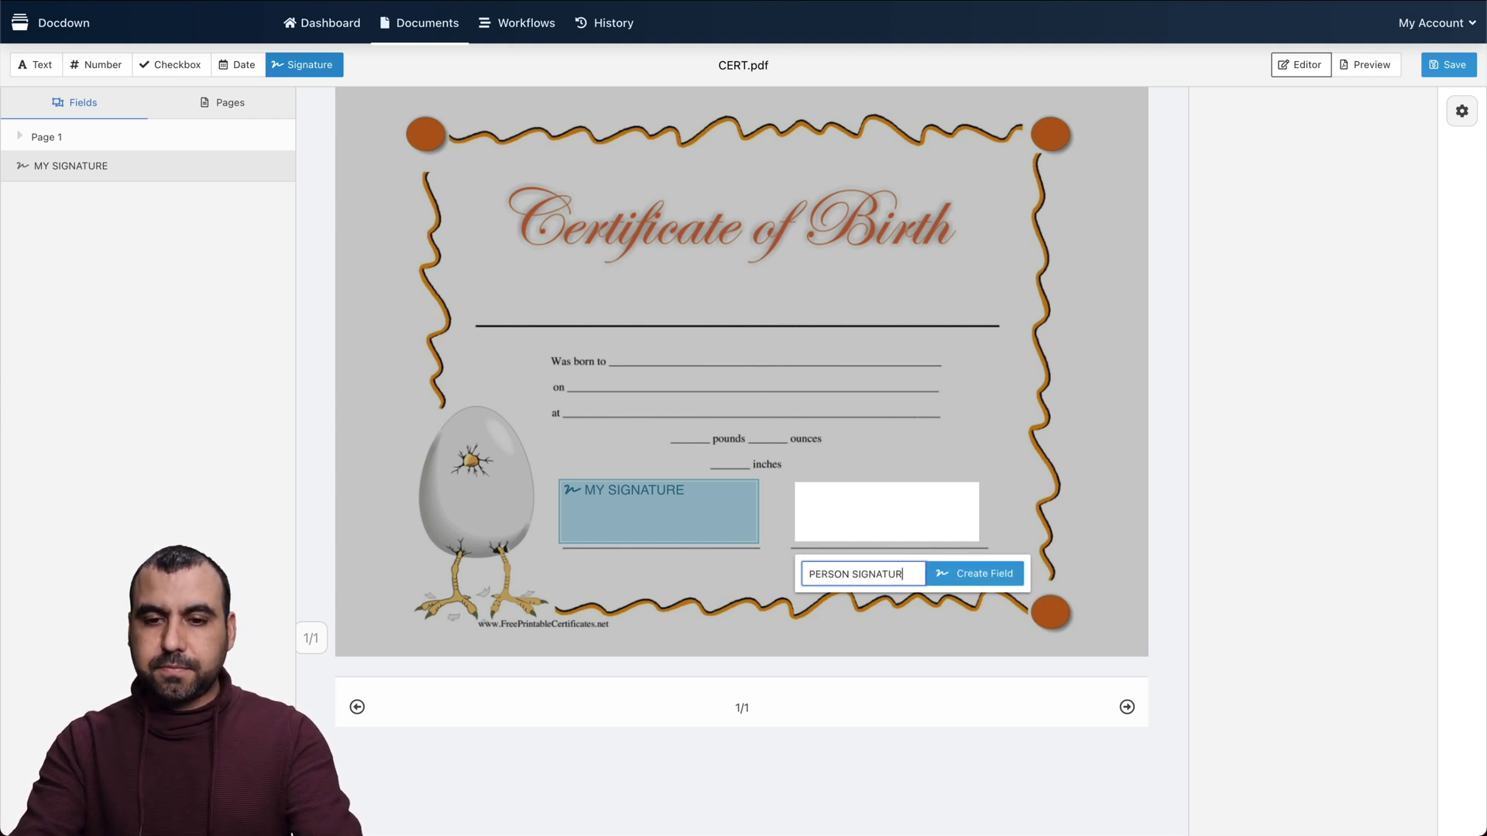
pyautogui.click(971, 573)
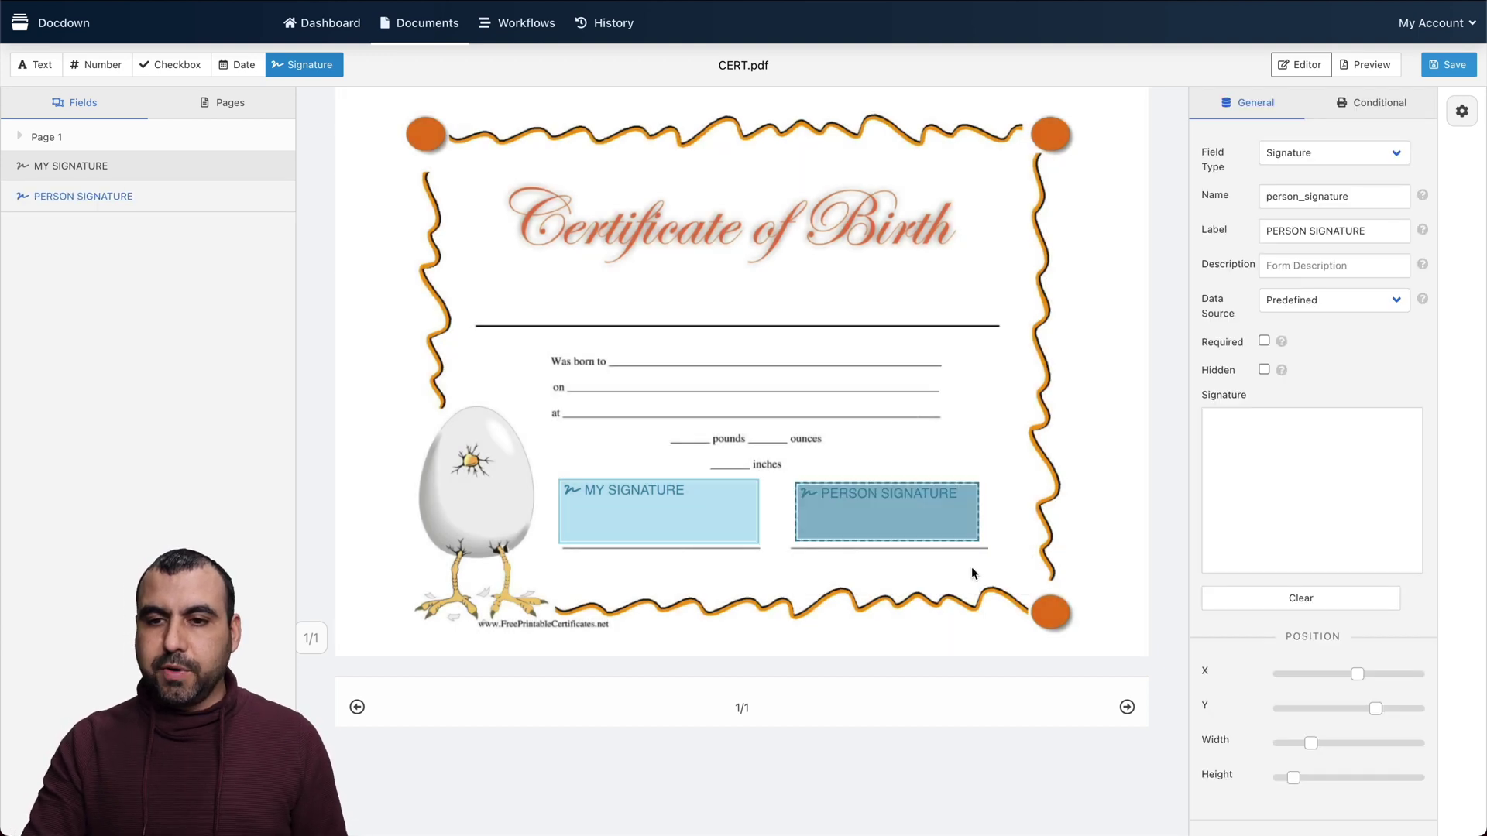
pyautogui.click(1309, 301)
pyautogui.click(1314, 318)
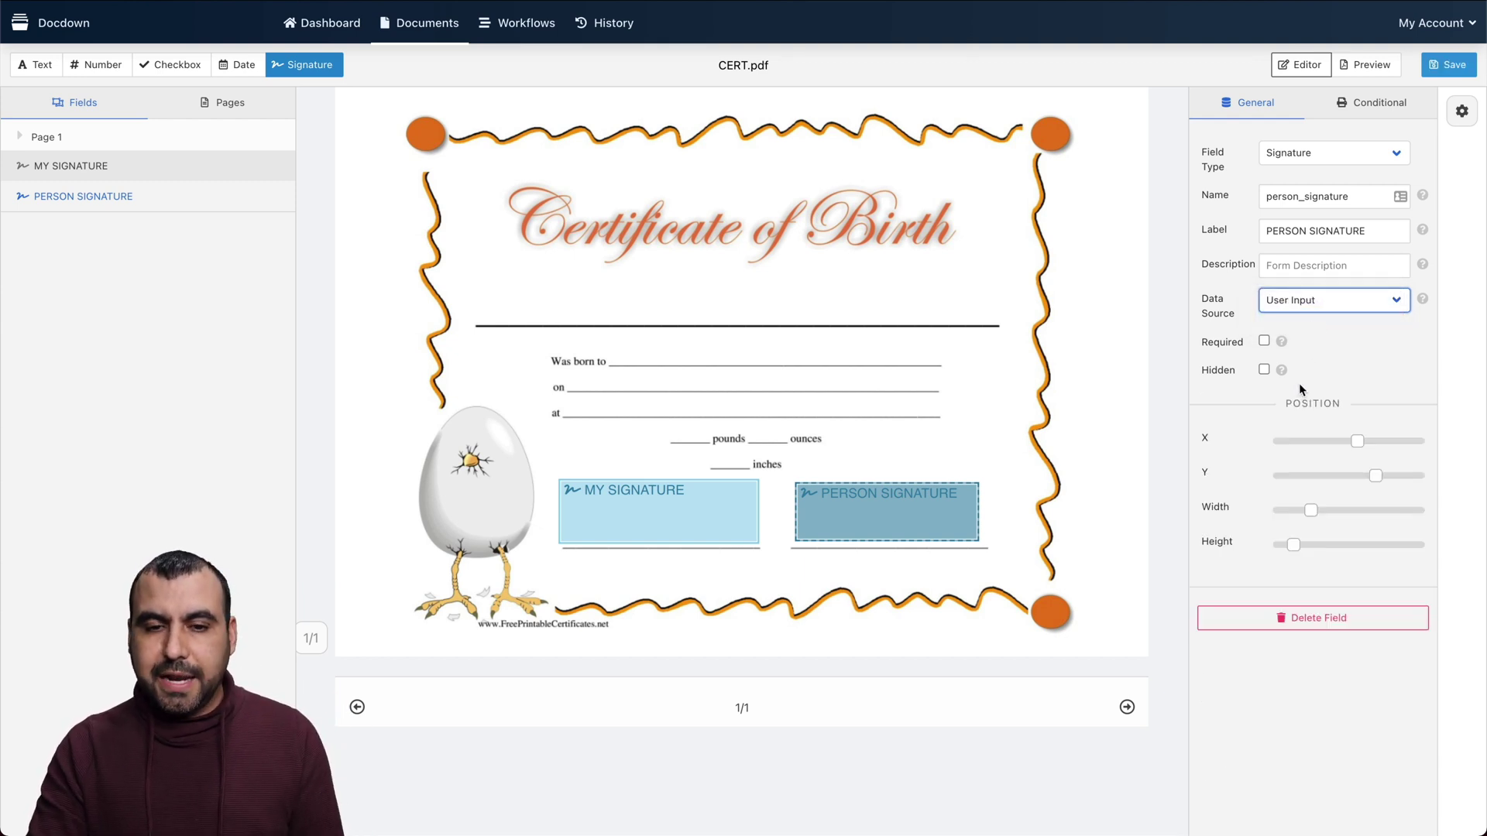
pyautogui.click(574, 285)
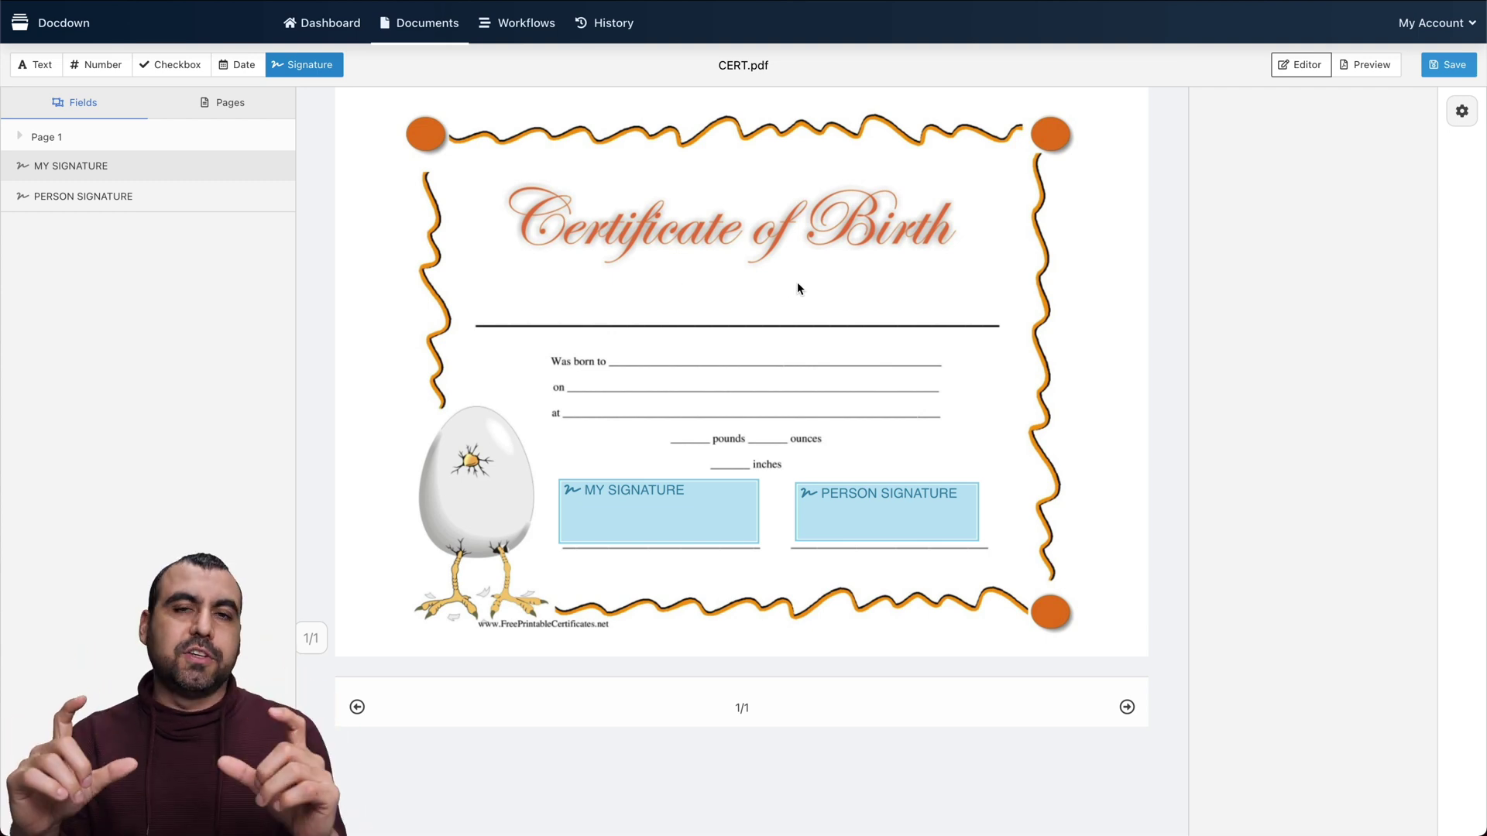
pyautogui.click(43, 65)
# Place a text field named NAME just above the certificate's top line
pyautogui.moveTo(549, 266); pyautogui.dragTo(915, 325)
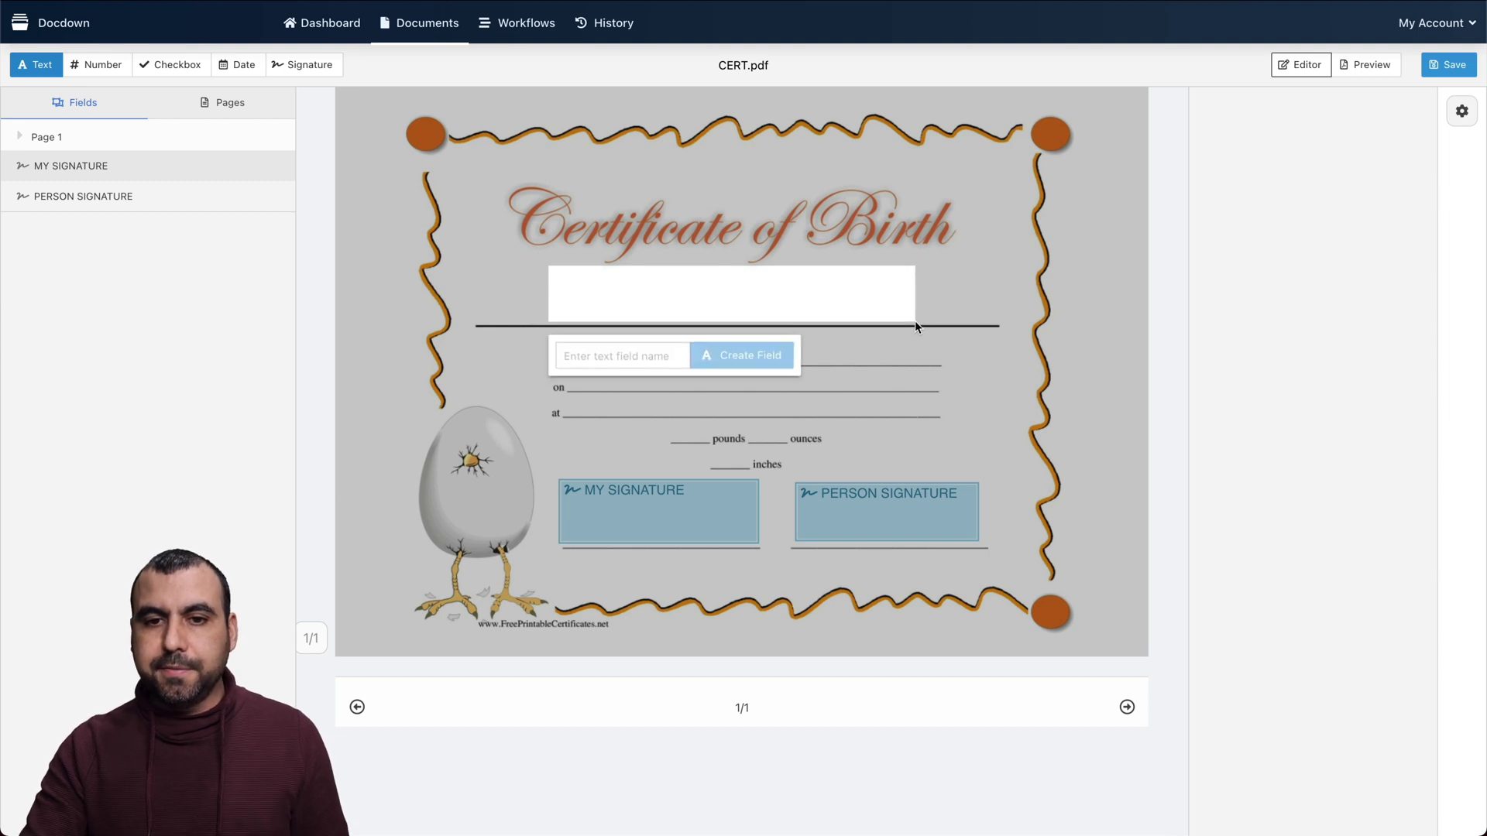
pyautogui.click(601, 353)
pyautogui.write('NAME')
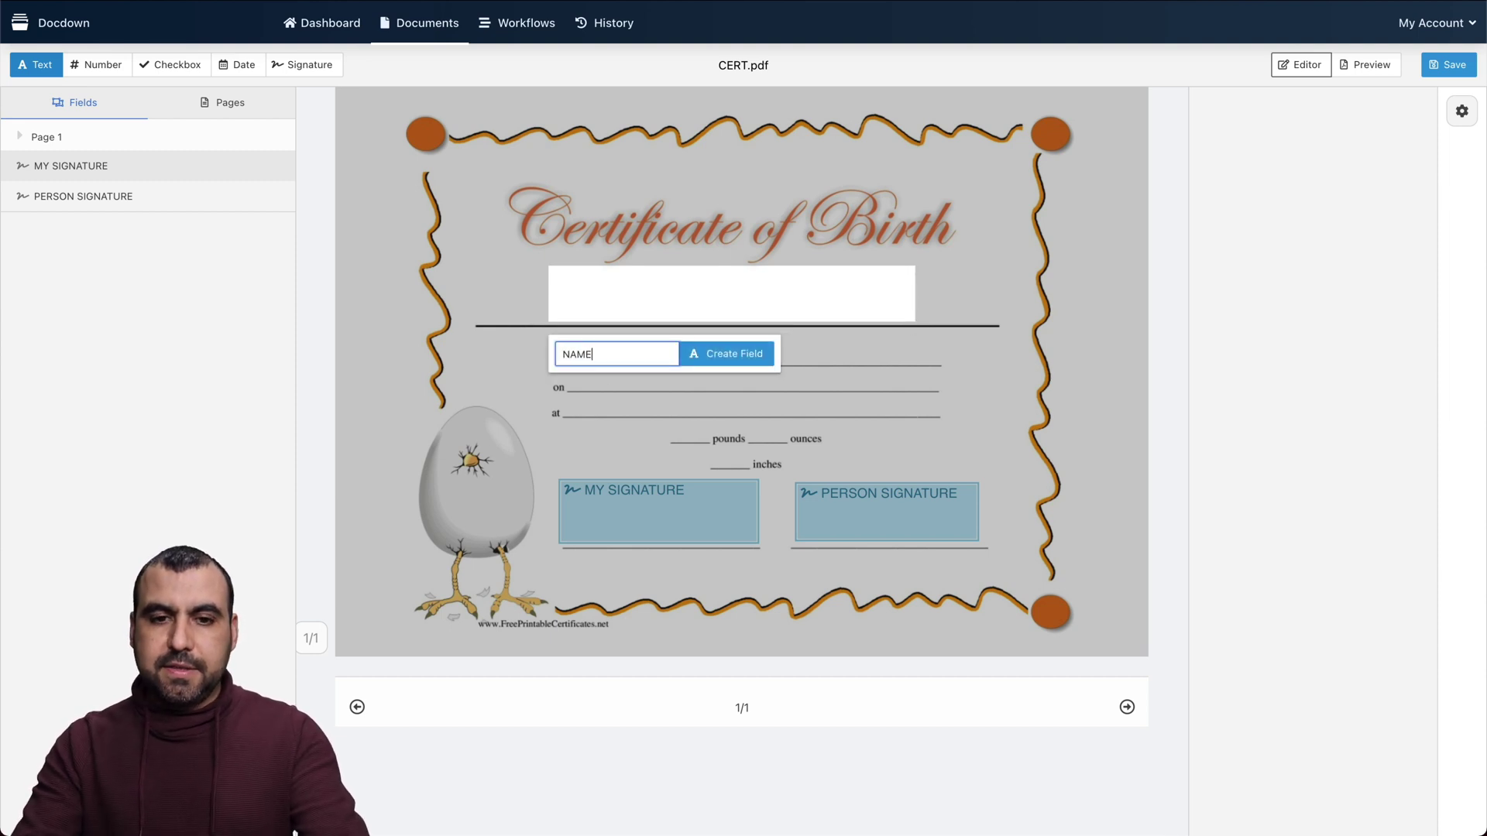
pyautogui.click(712, 350)
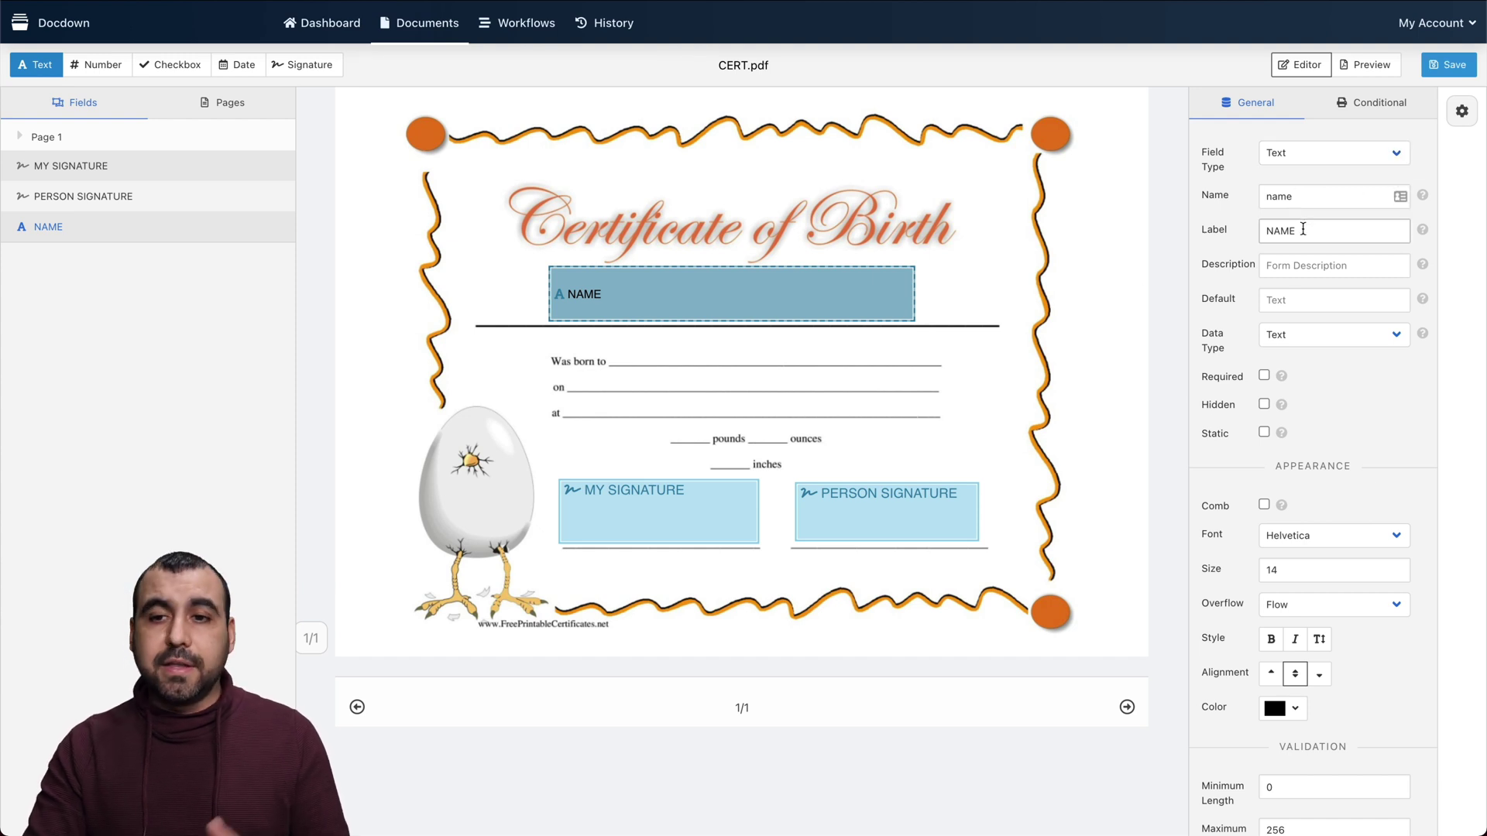
# Review the NAME field's description, default value and data type, keeping Text
pyautogui.click(1308, 265)
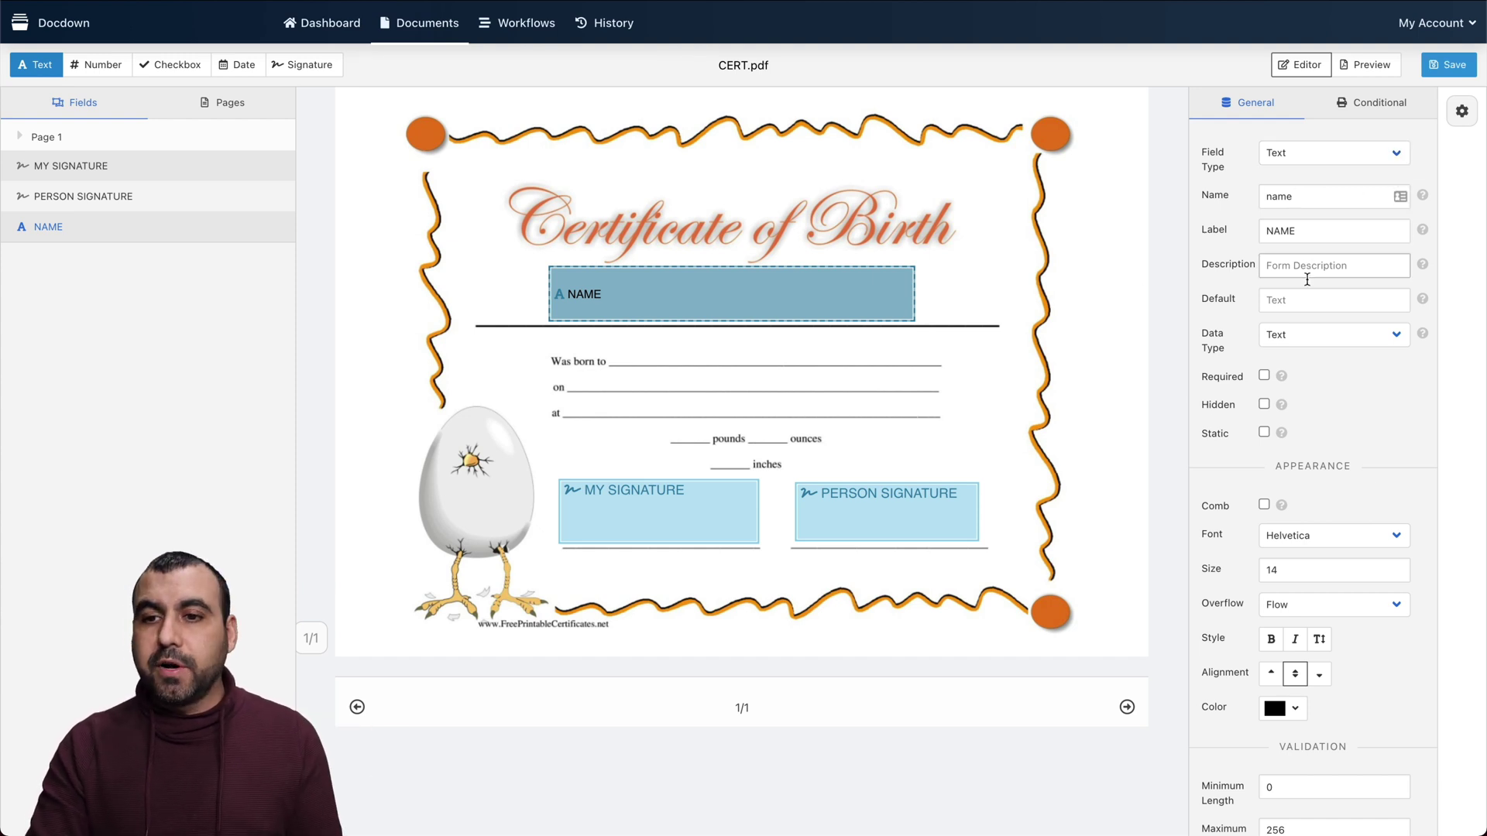
pyautogui.click(1312, 303)
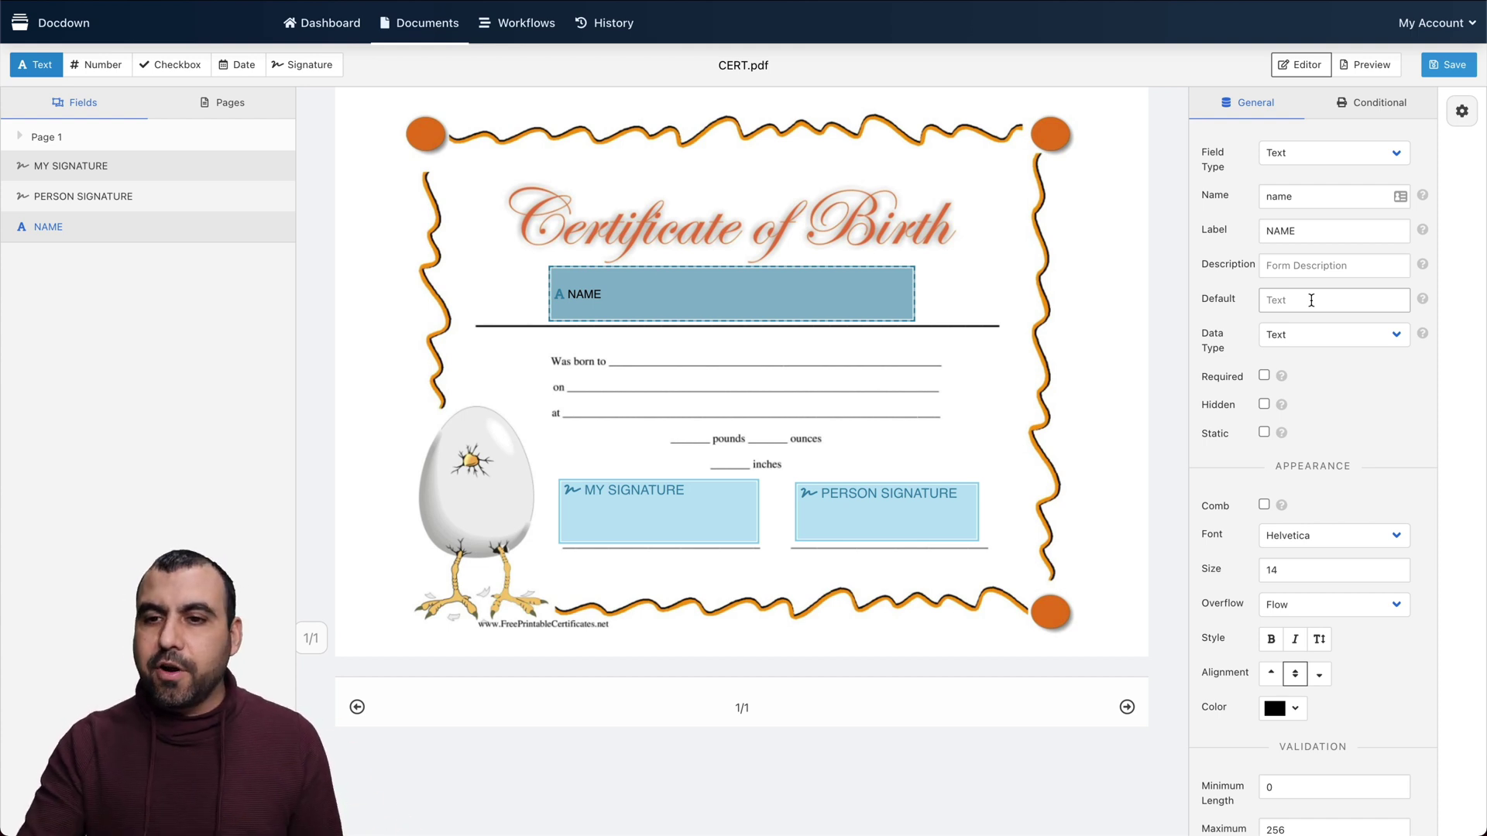
pyautogui.click(1325, 336)
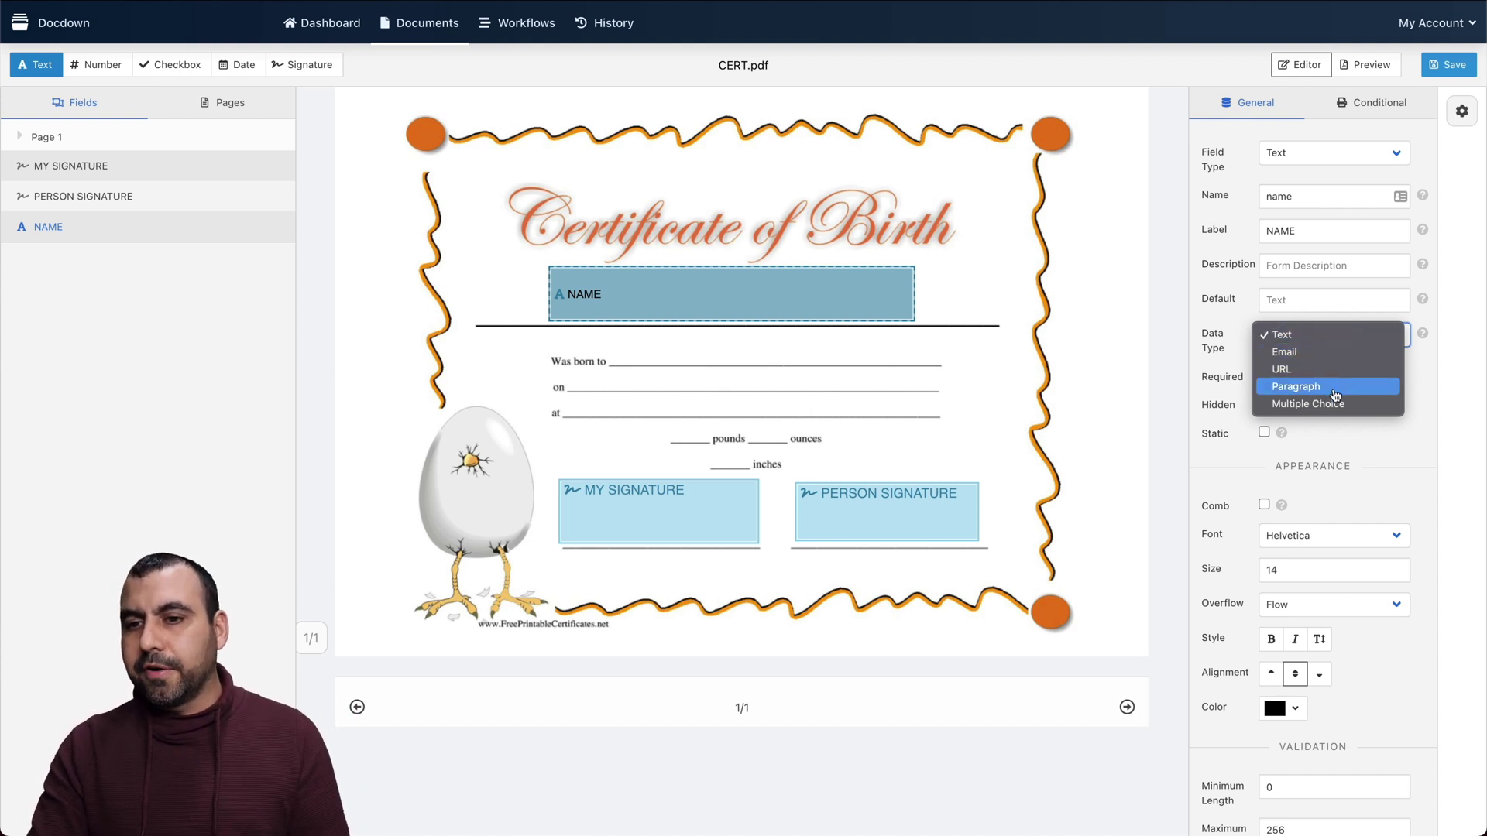
pyautogui.click(1381, 433)
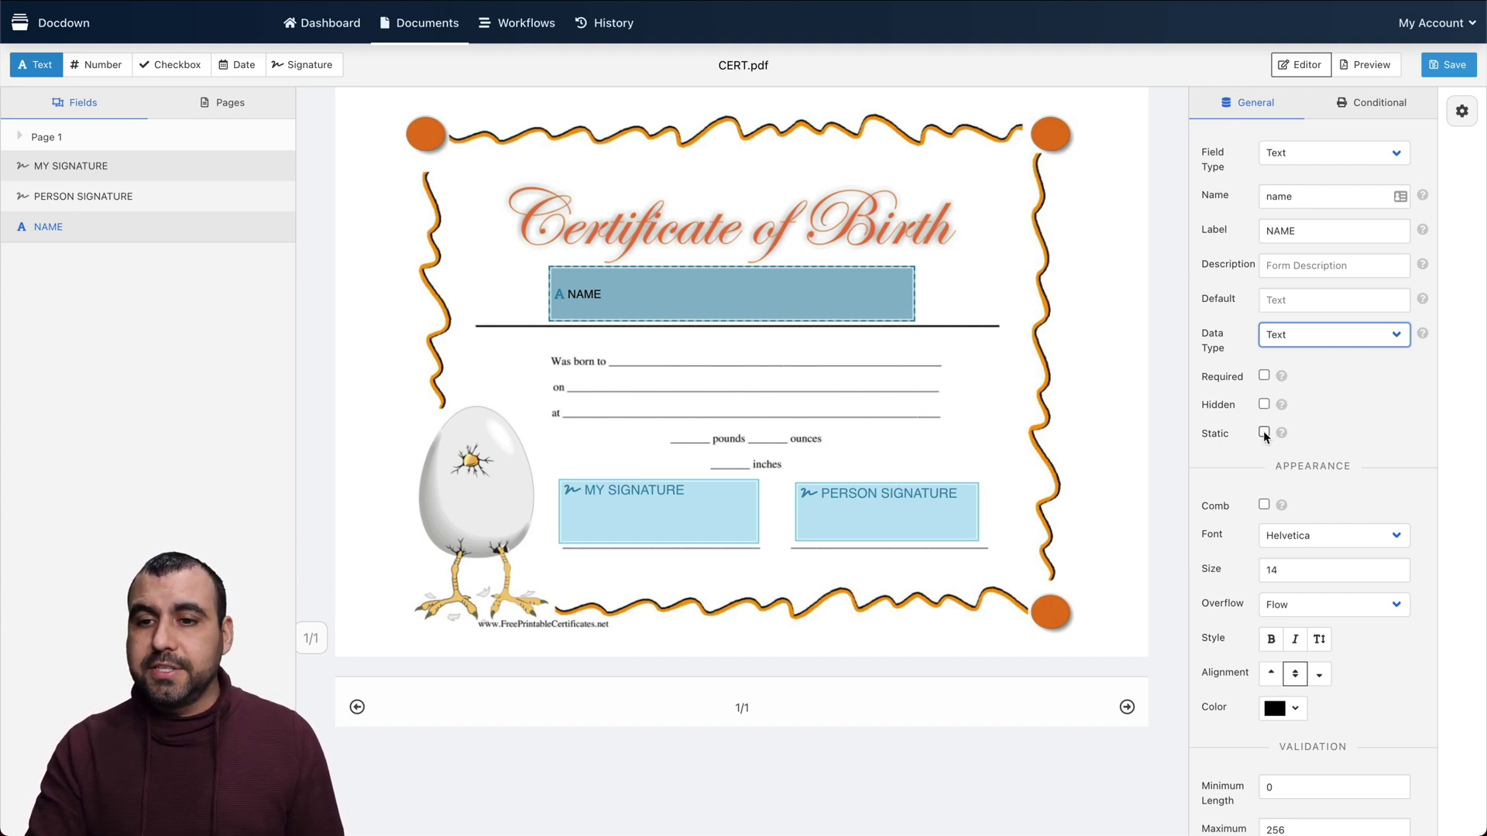
pyautogui.scroll(-3, 1317, 466)
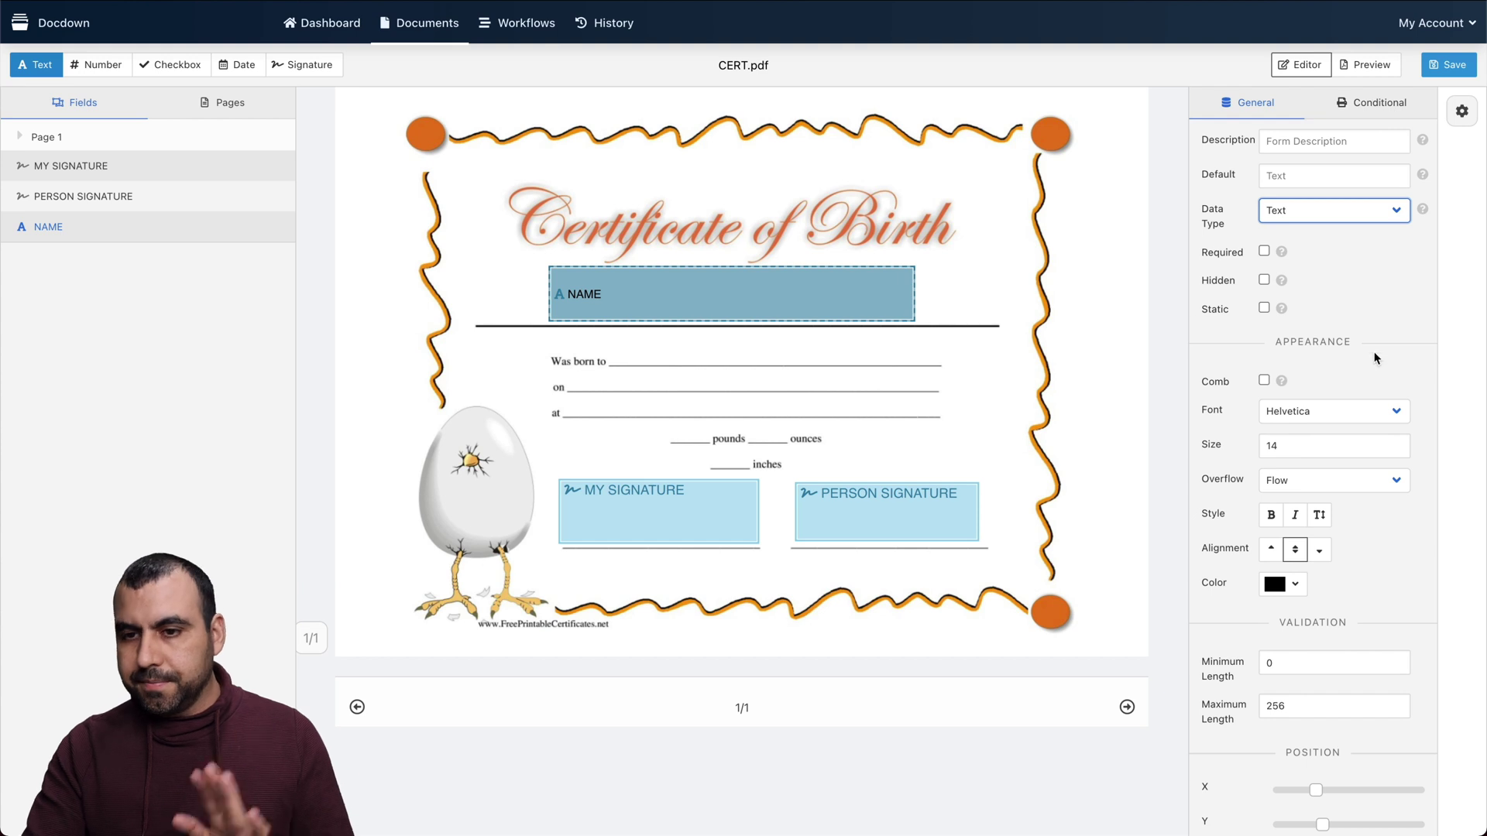
# Keep Helvetica and change the NAME field's font size from 14 to 30
pyautogui.scroll(-1, 1380, 424)
pyautogui.click(1337, 358)
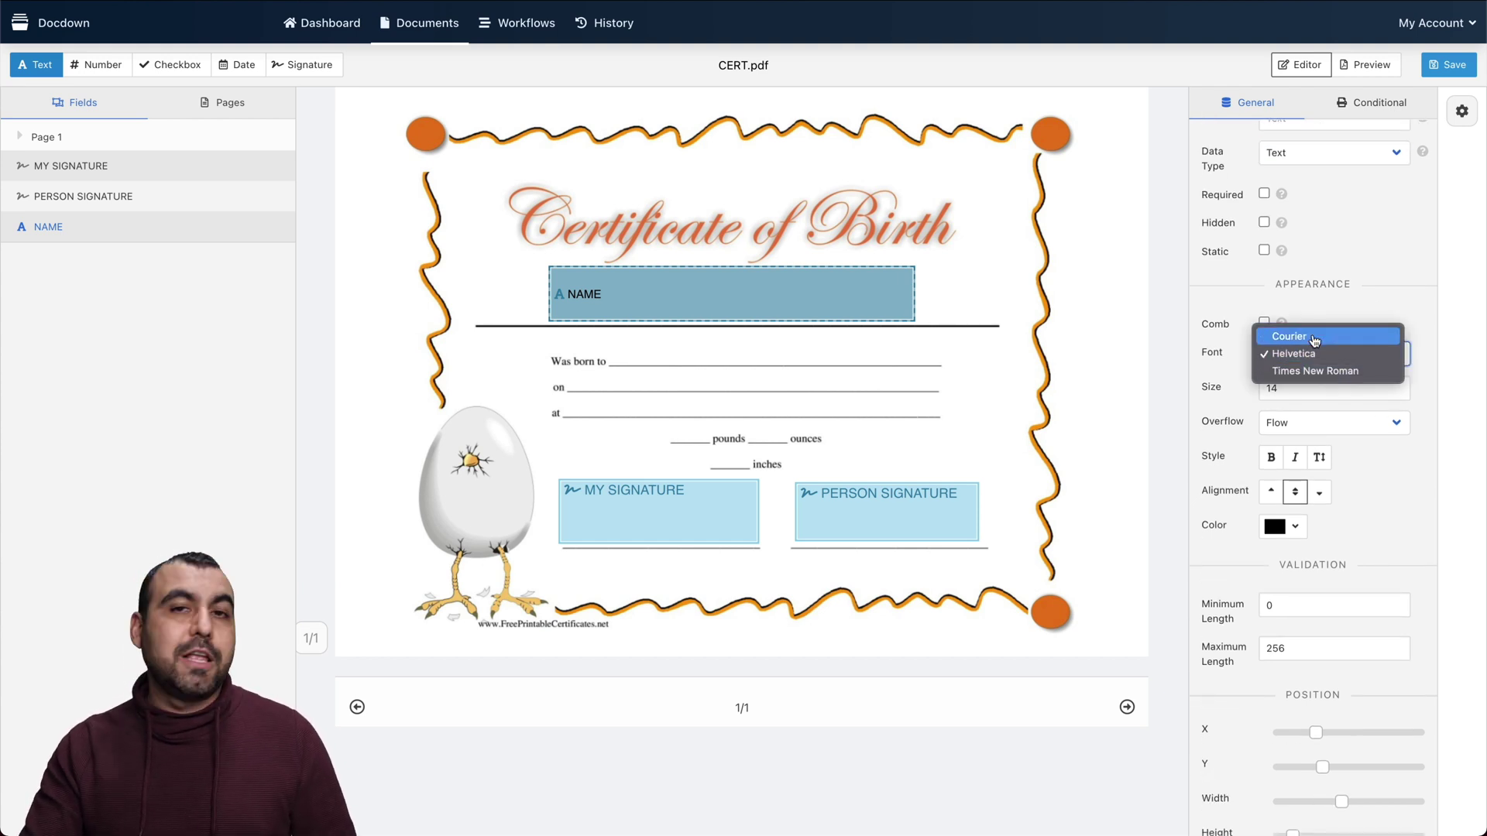
pyautogui.click(1430, 373)
pyautogui.click(1321, 386)
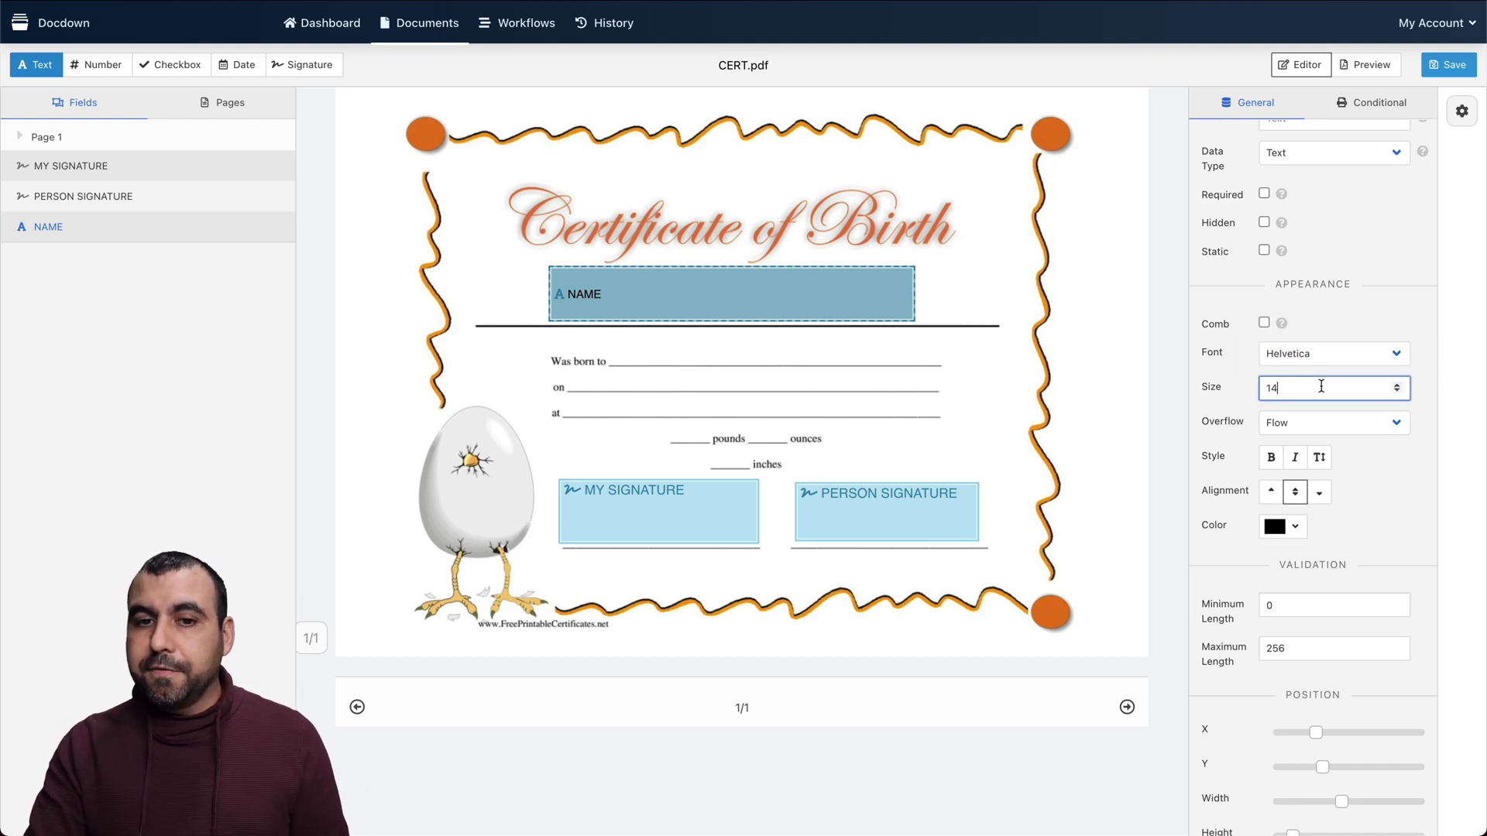
pyautogui.press('BackSpace')
pyautogui.press('BackSpace')
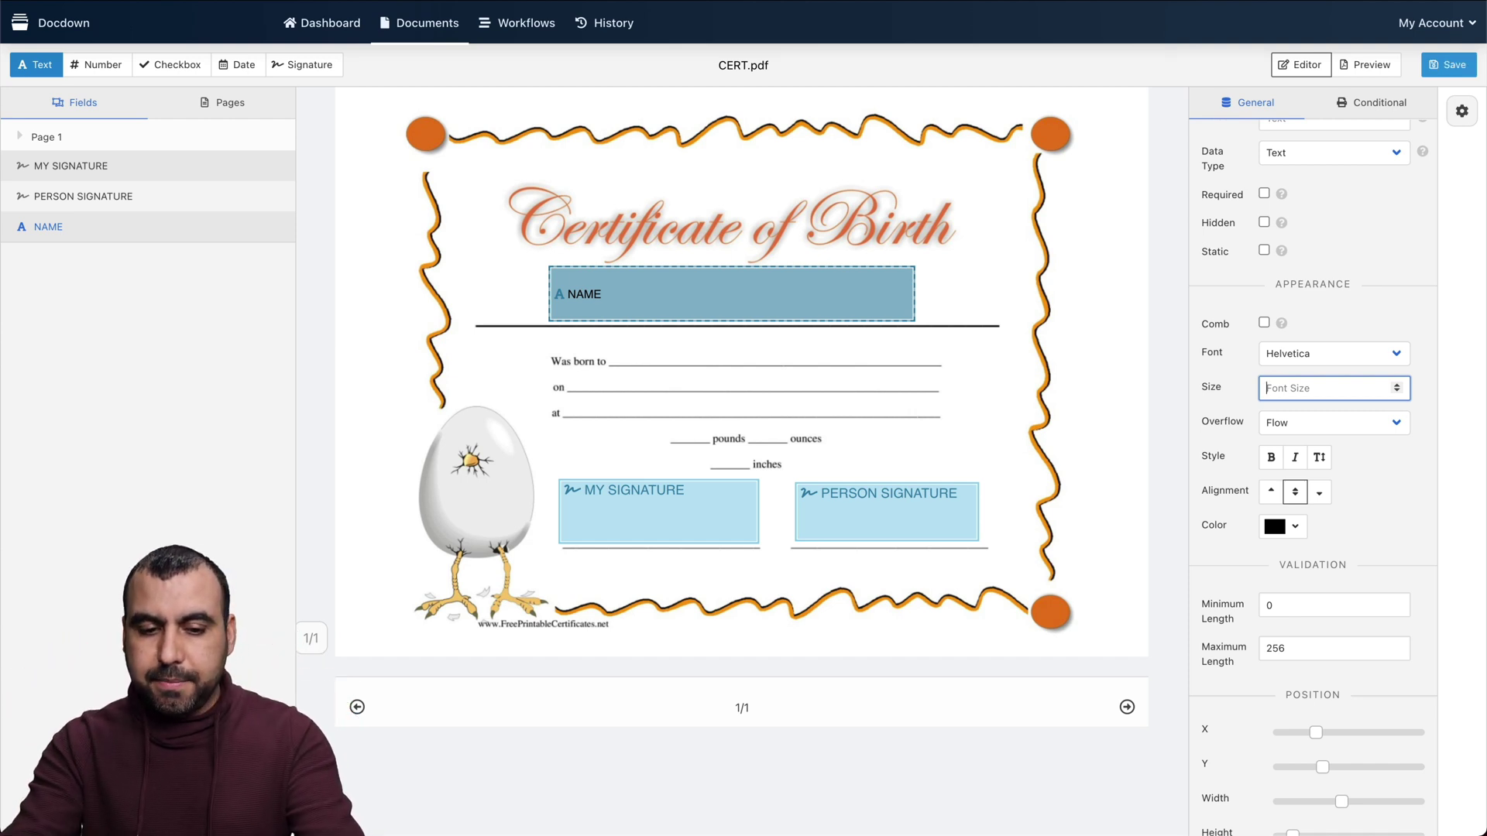
pyautogui.write('30')
pyautogui.click(1436, 479)
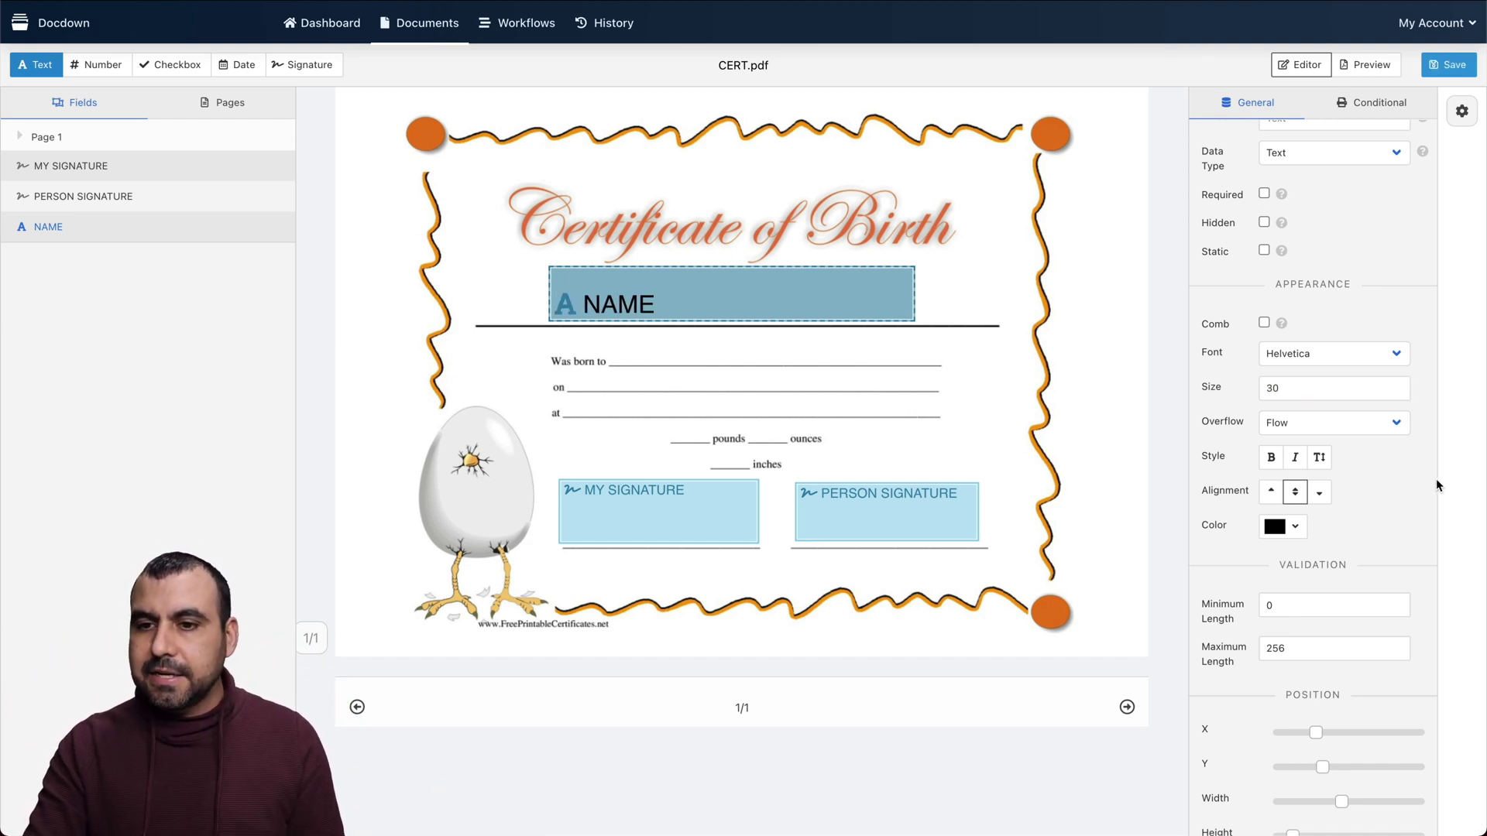
# Keep the NAME field's overflow on Flow and leave its text colour black
pyautogui.click(1321, 425)
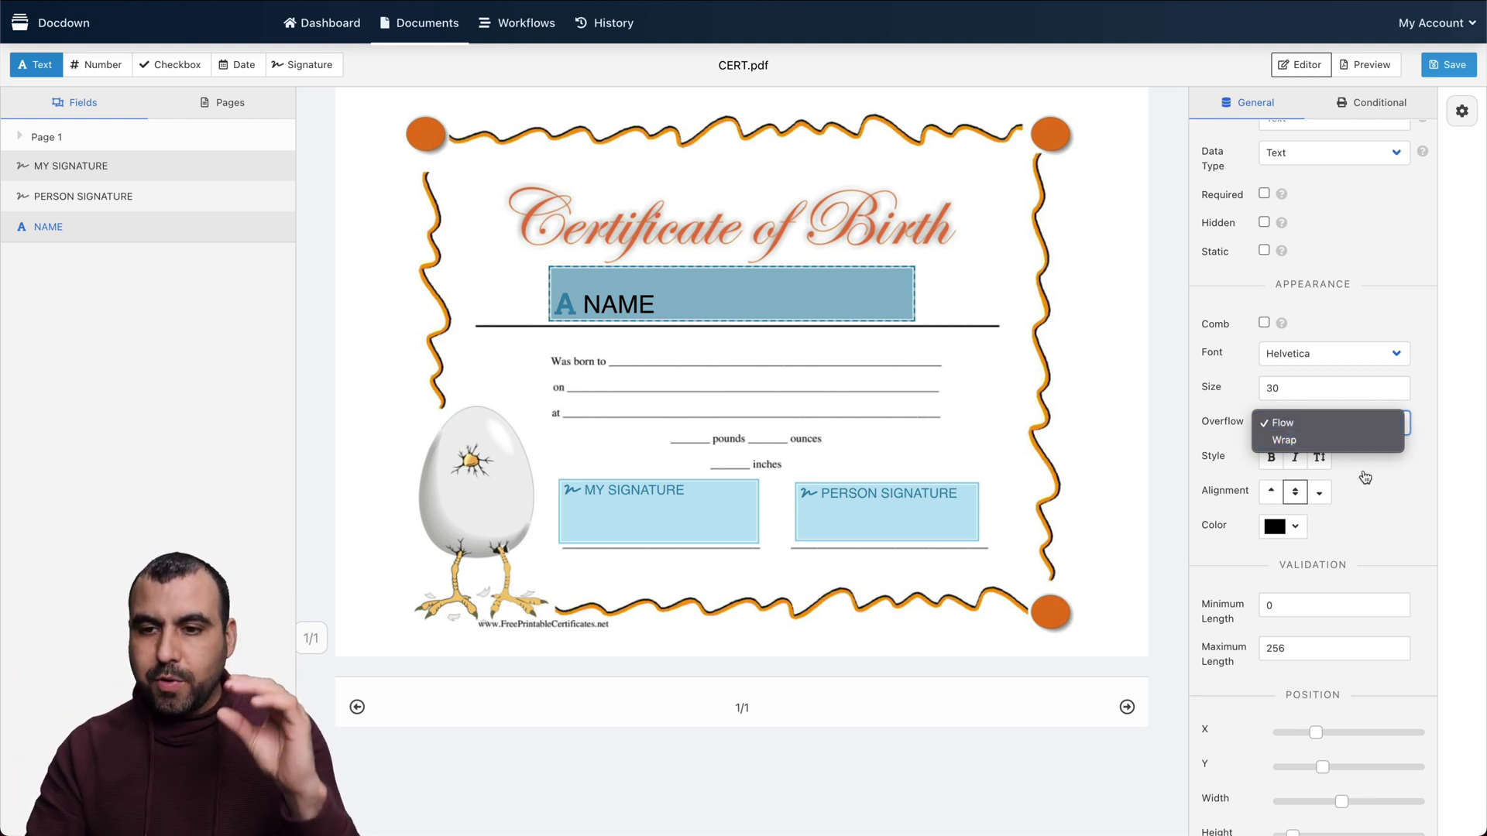
pyautogui.click(1375, 494)
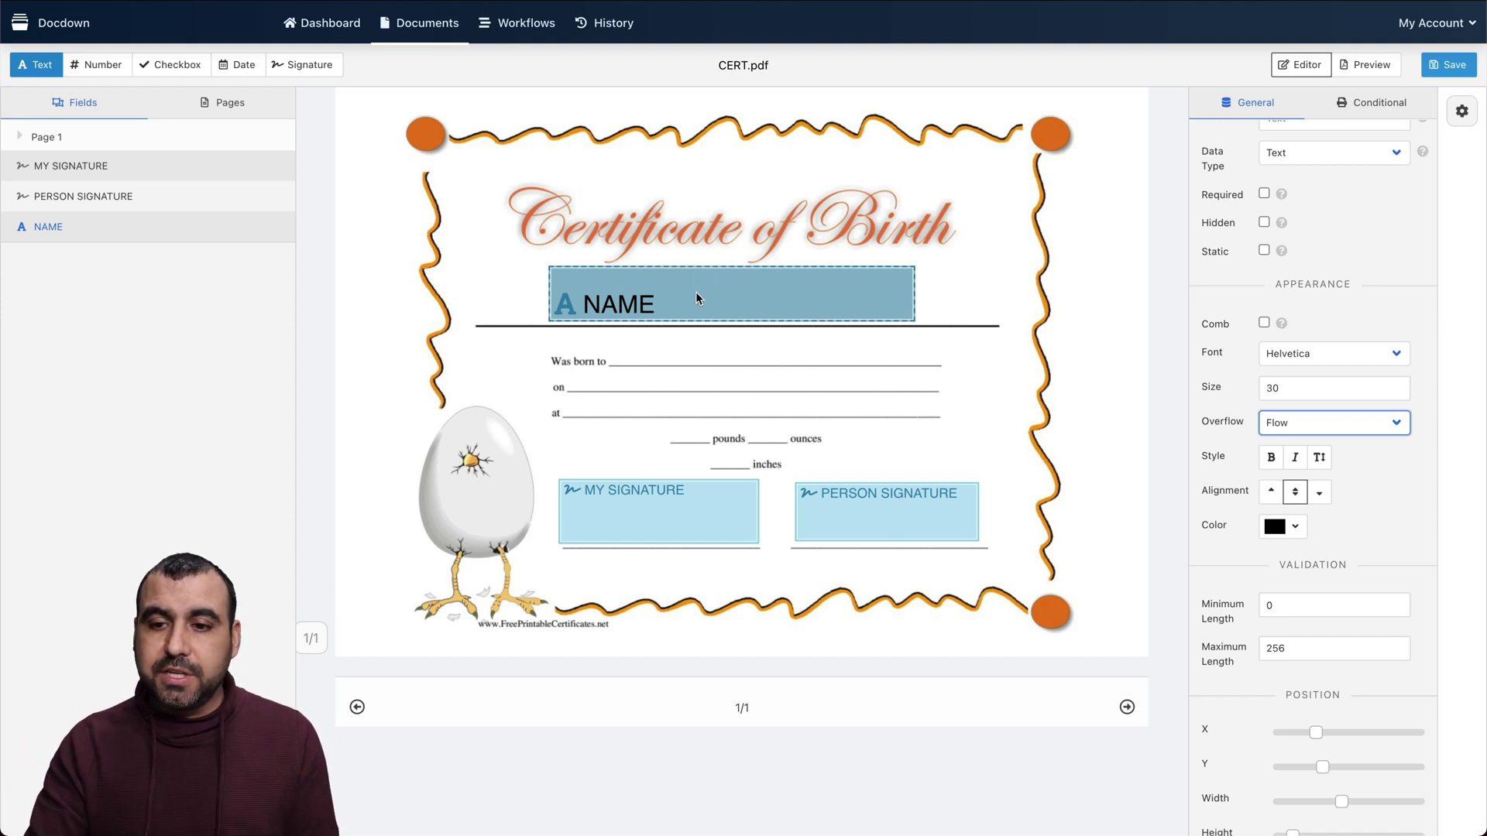
pyautogui.click(1286, 526)
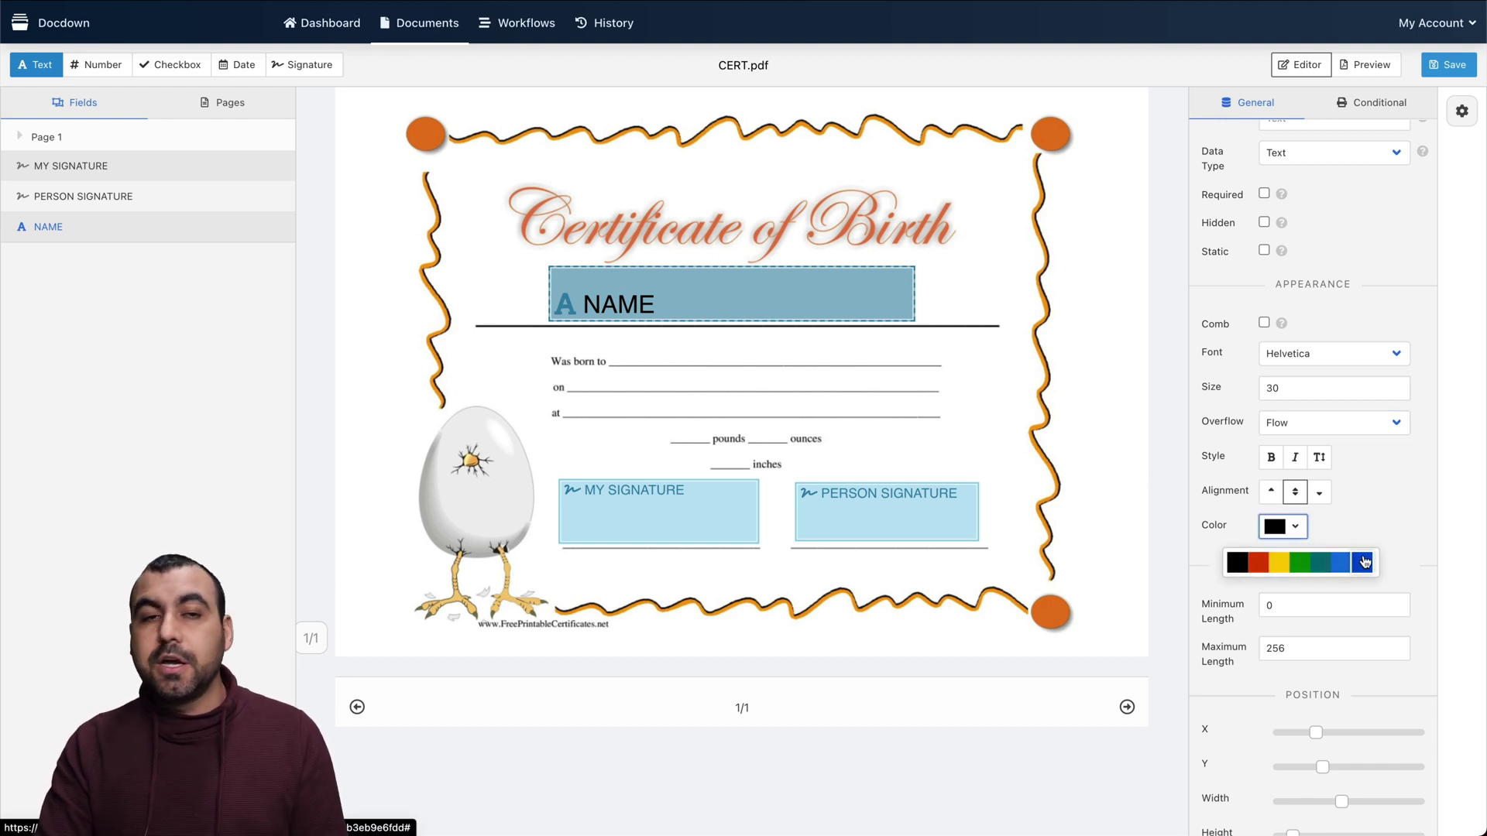
pyautogui.scroll(-2, 1390, 516)
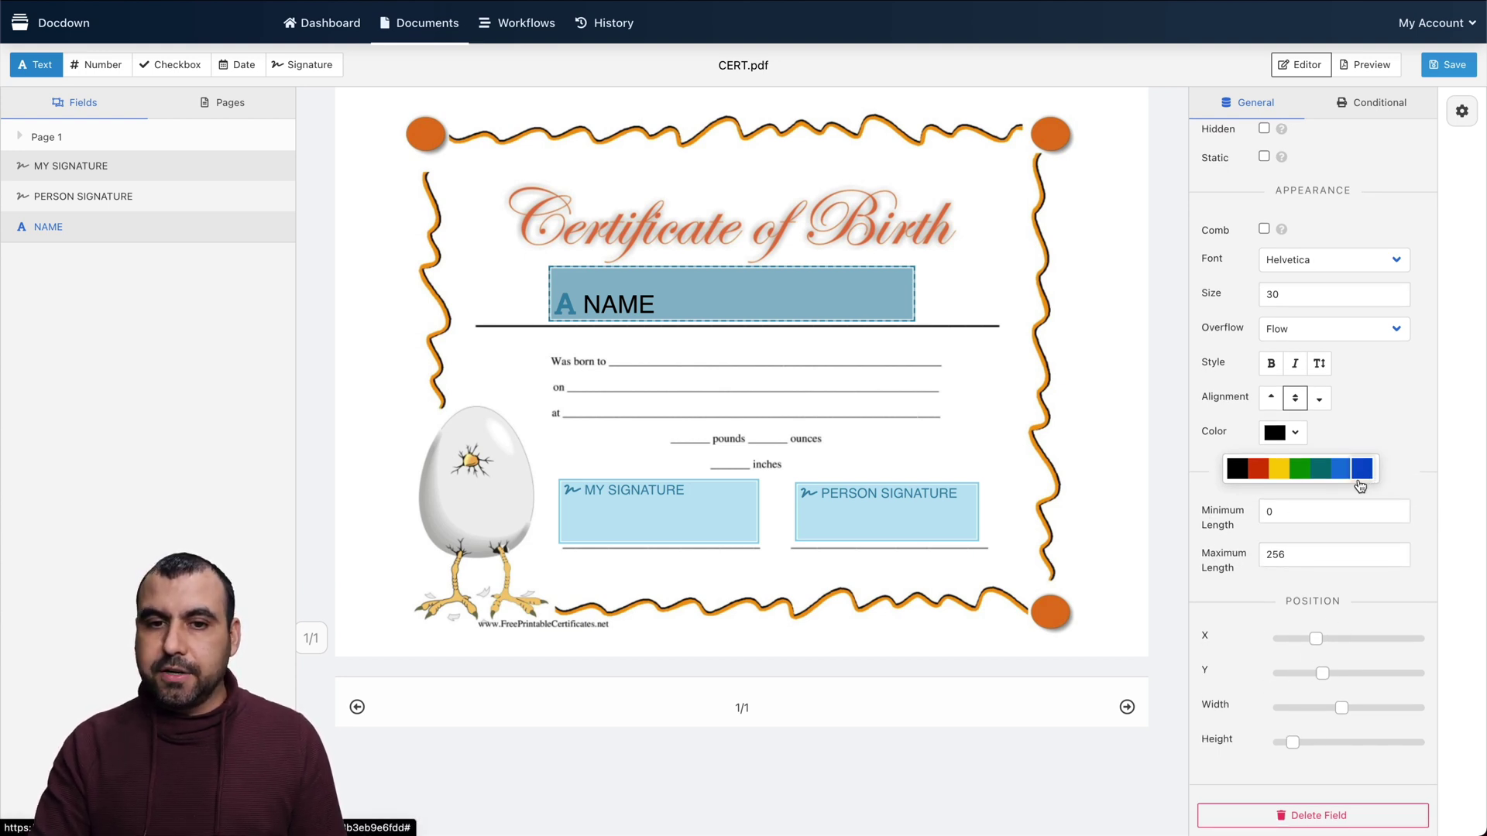
pyautogui.scroll(5, 1325, 682)
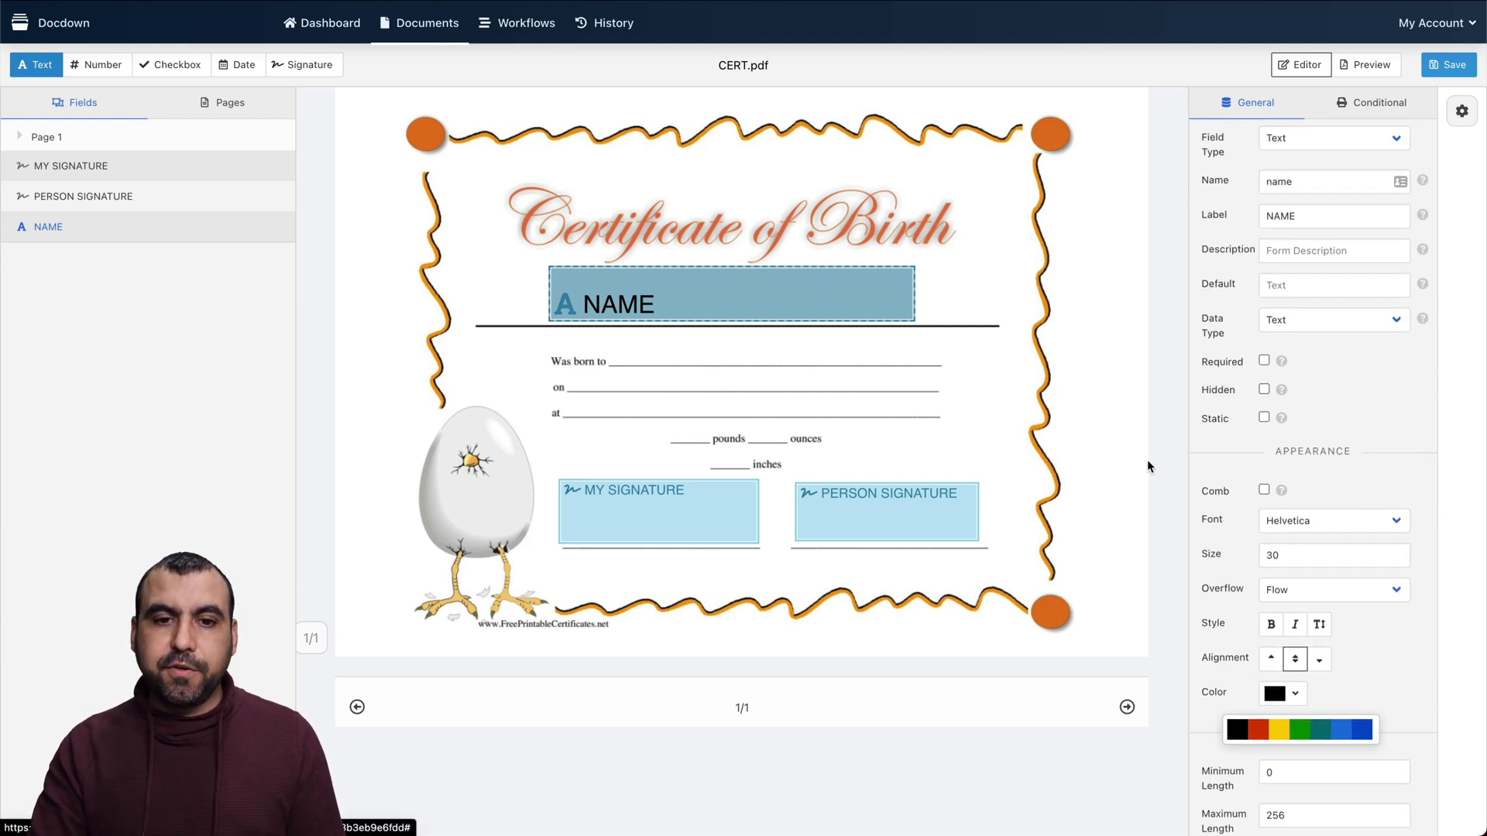
# Place a number field named number beside the certificate's 'Was born to' line
pyautogui.click(102, 64)
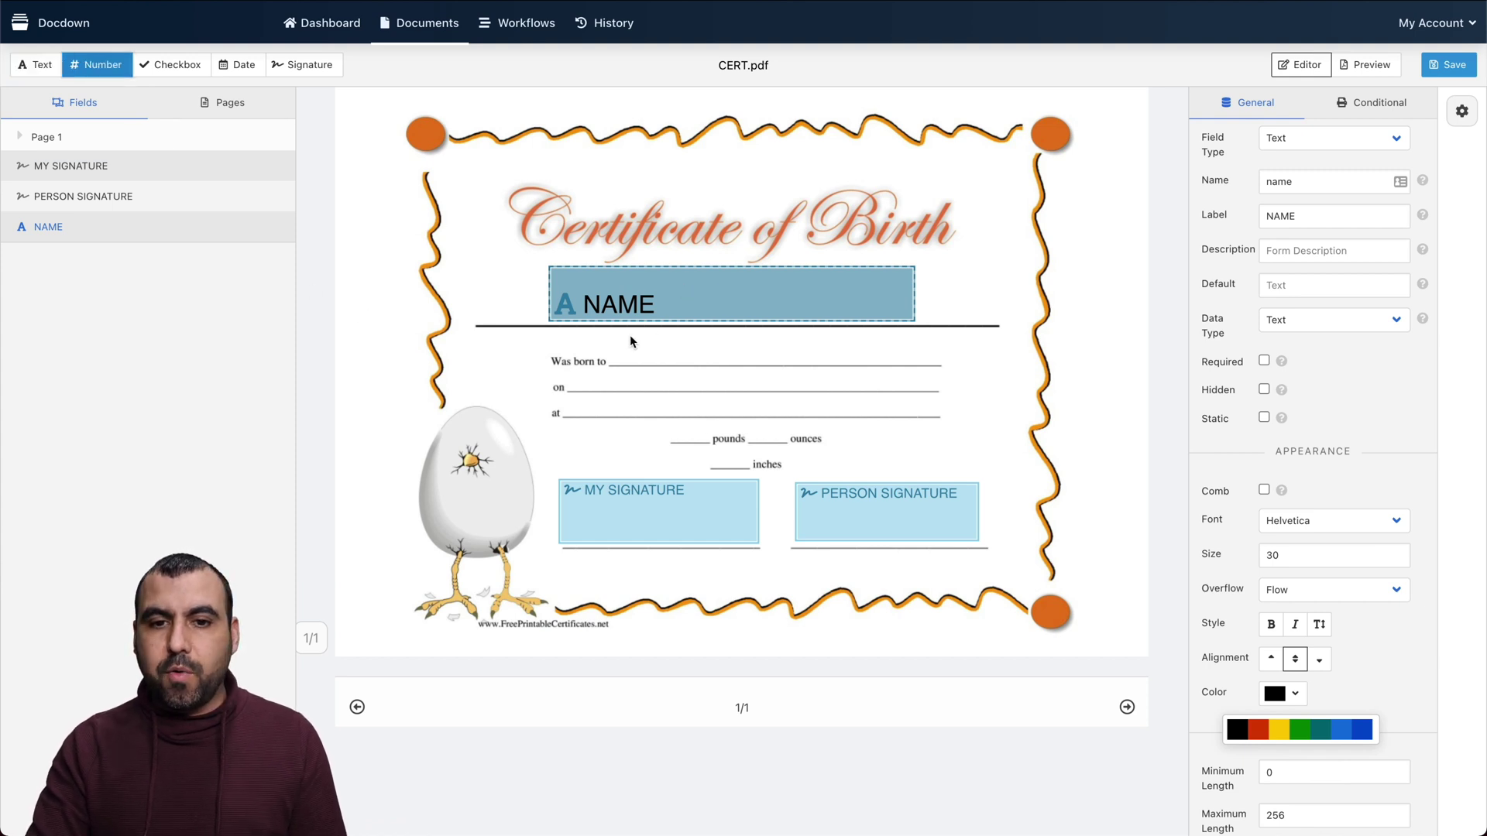
pyautogui.moveTo(616, 342); pyautogui.dragTo(753, 364)
pyautogui.click(703, 398)
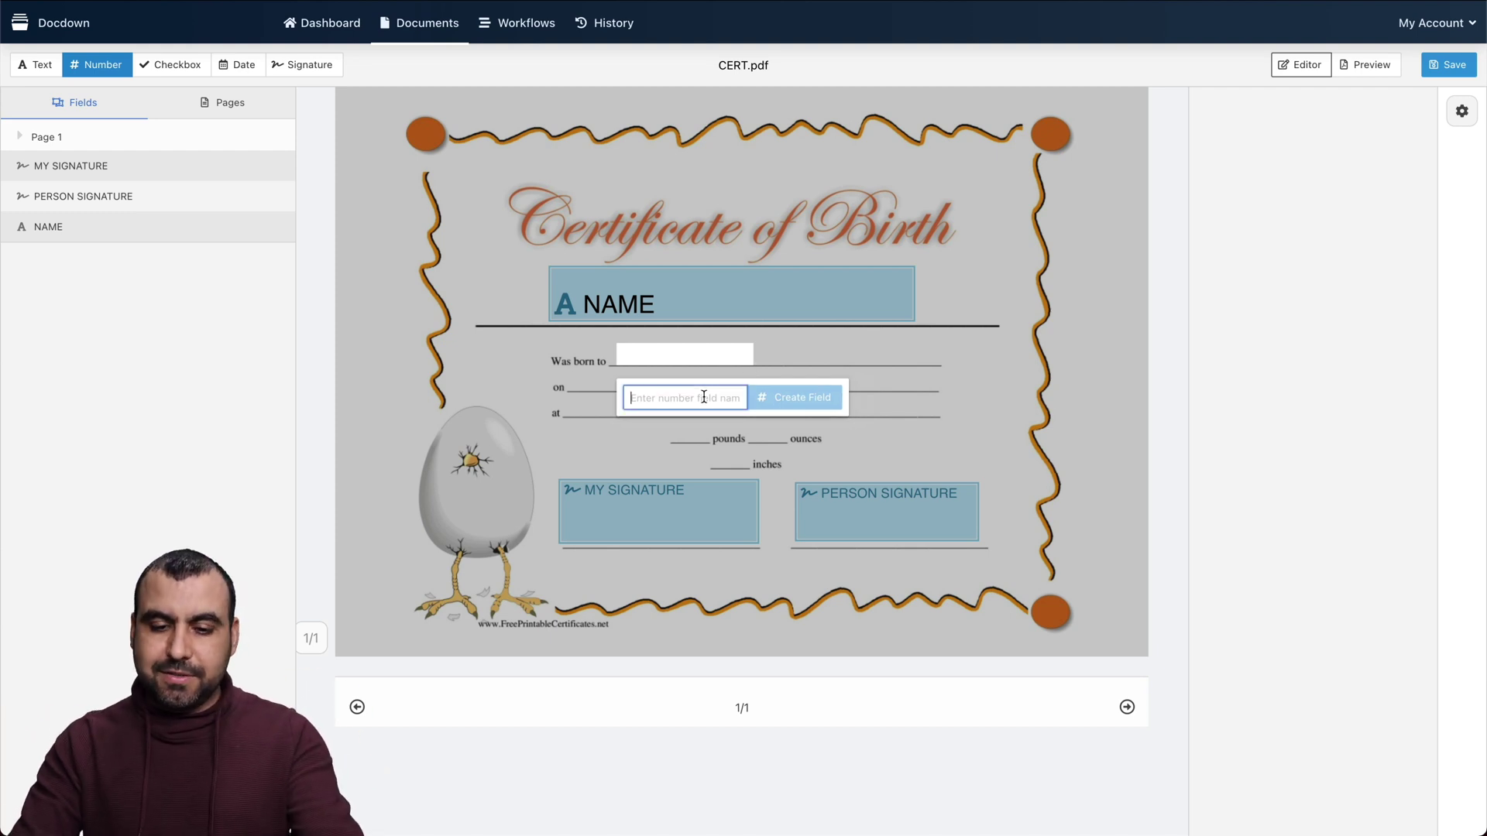
pyautogui.write('number')
pyautogui.click(806, 397)
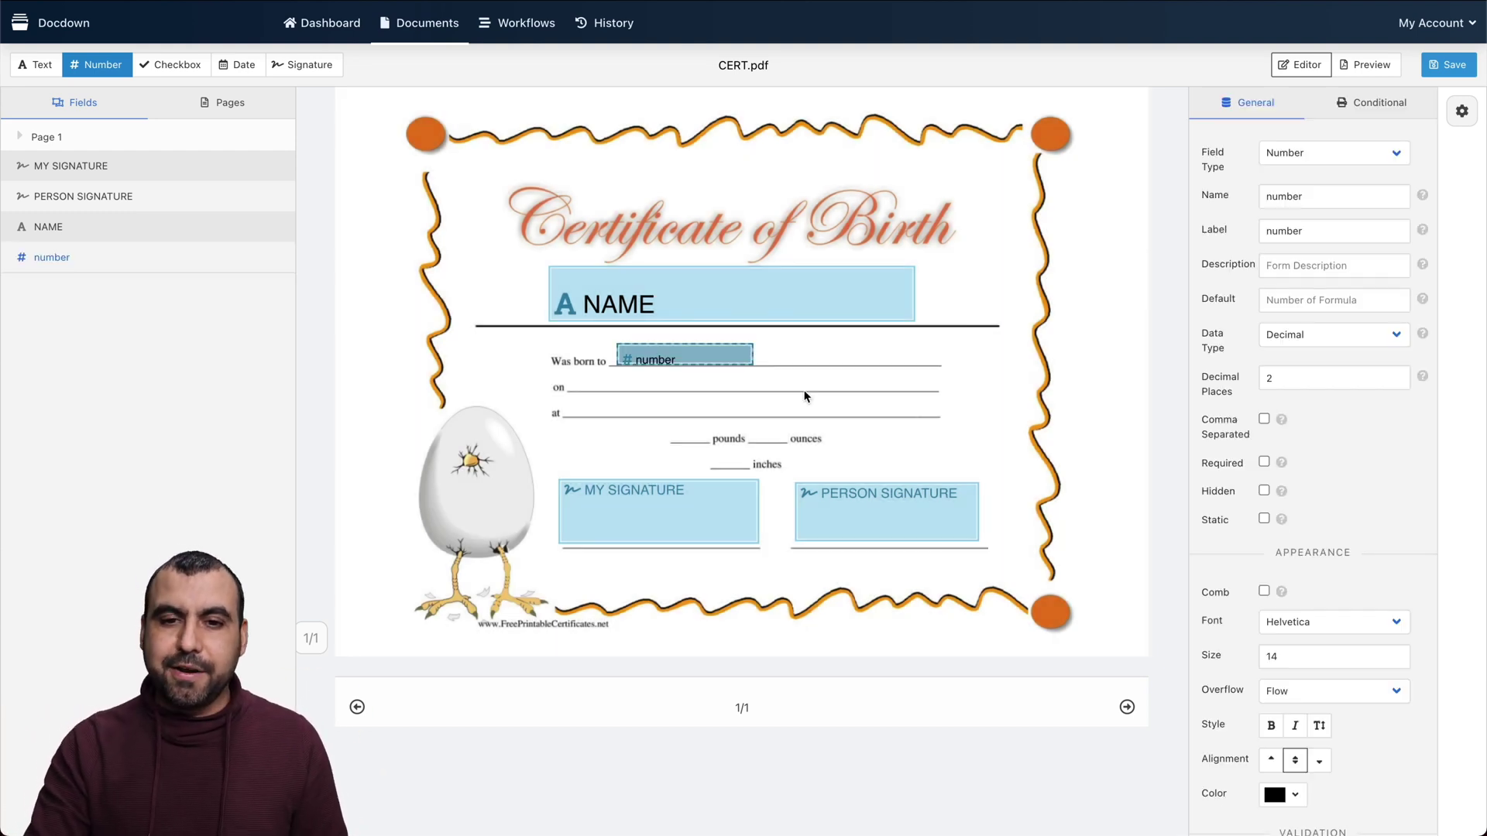
pyautogui.moveTo(657, 352); pyautogui.dragTo(655, 352)
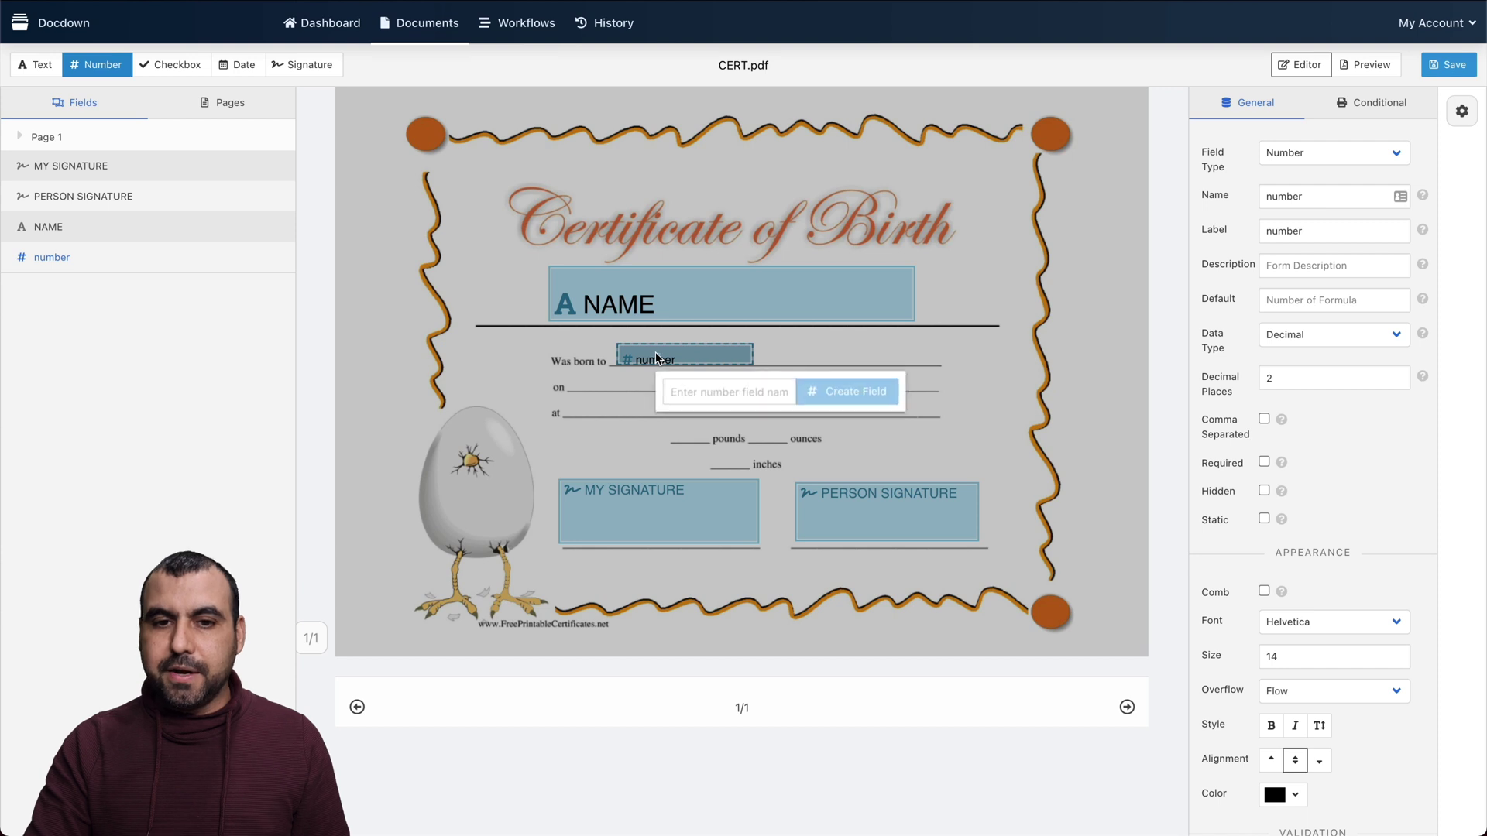
# Place a checkbox field named check box on the blank before 'pounds'
pyautogui.click(162, 62)
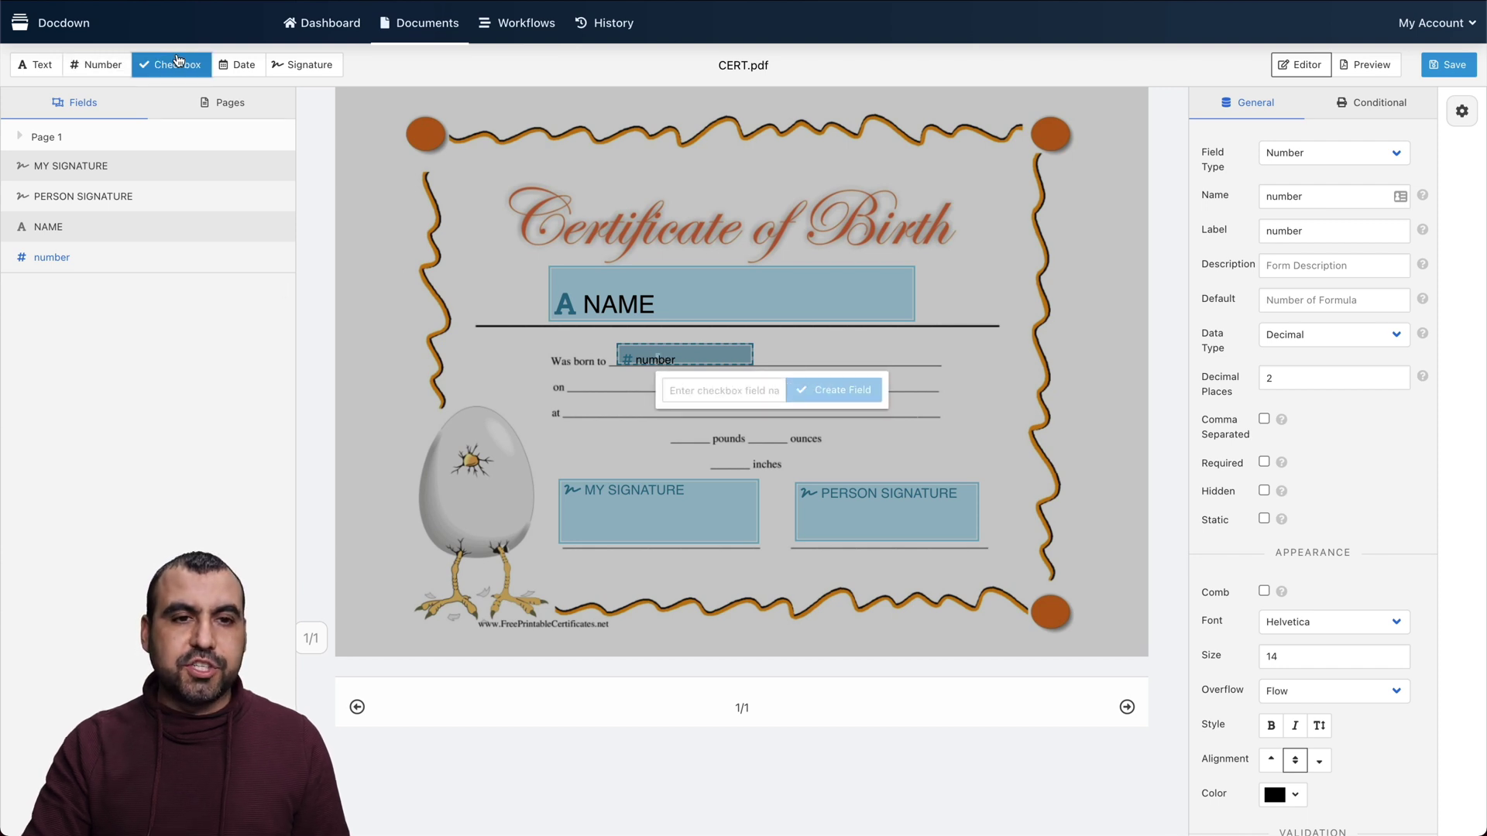
pyautogui.click(633, 404)
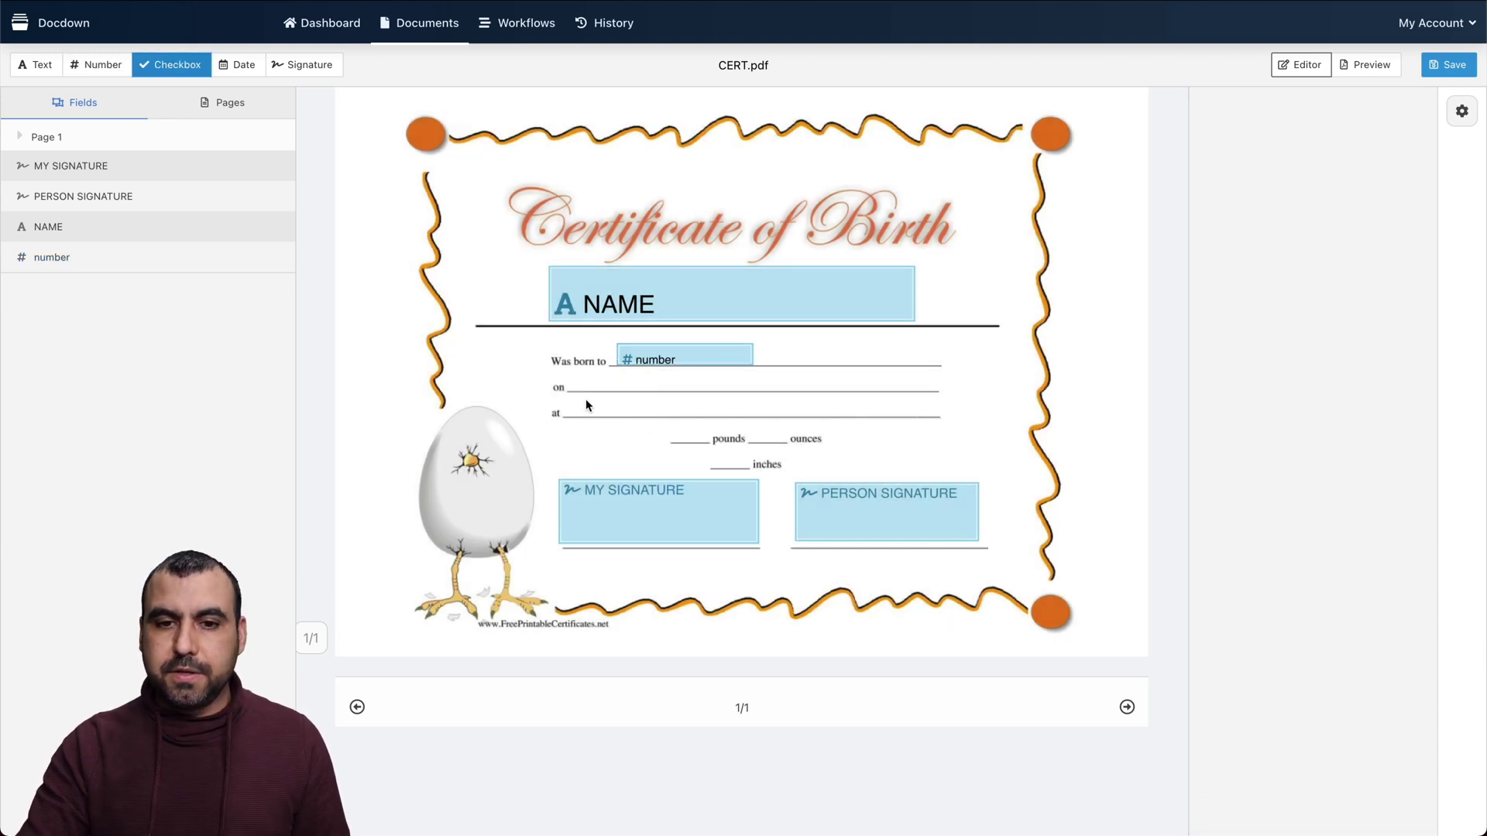
pyautogui.click(671, 426)
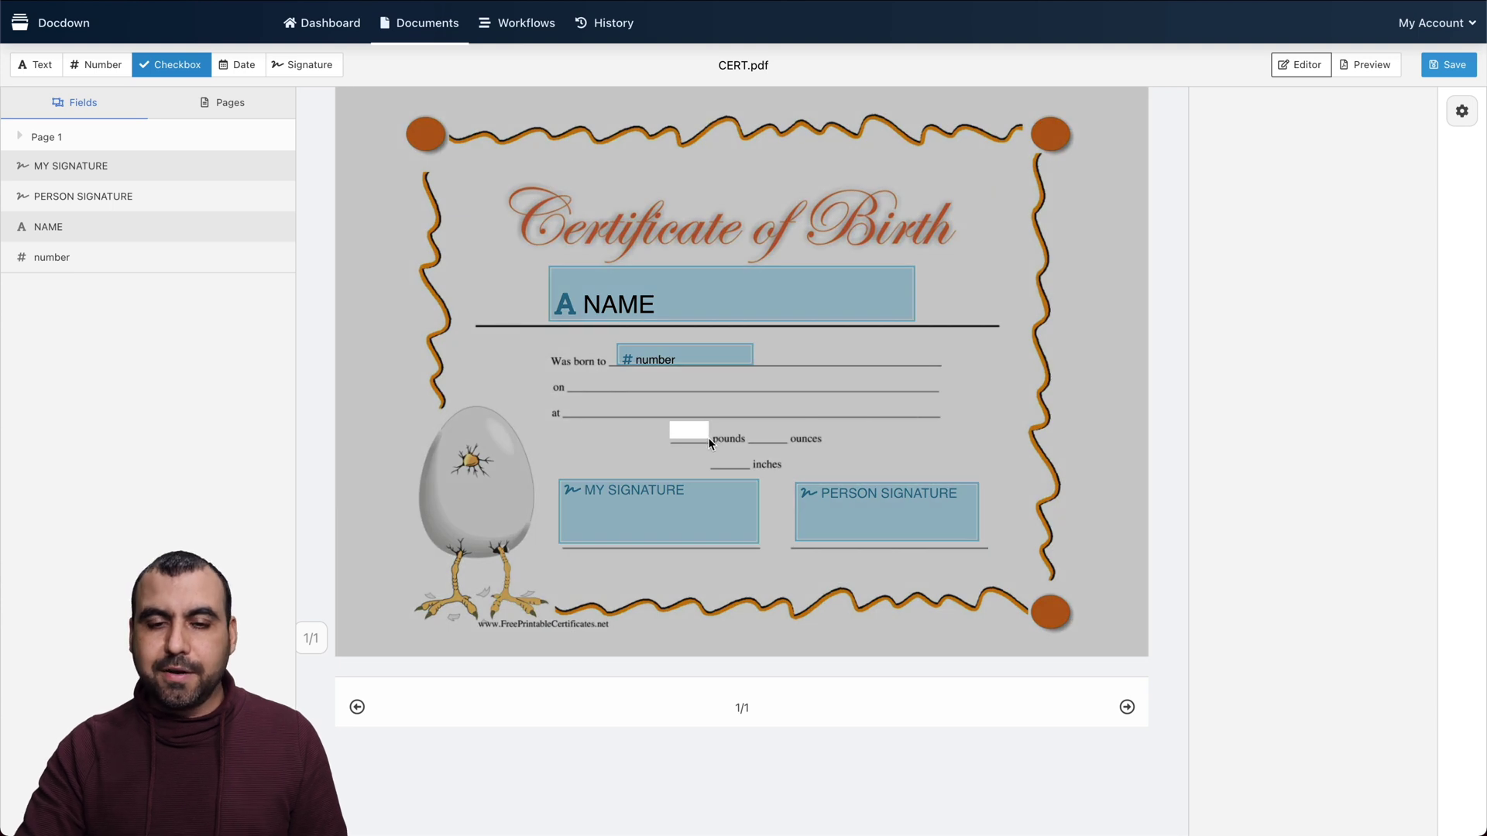
pyautogui.moveTo(709, 443); pyautogui.dragTo(713, 440)
pyautogui.click(716, 464)
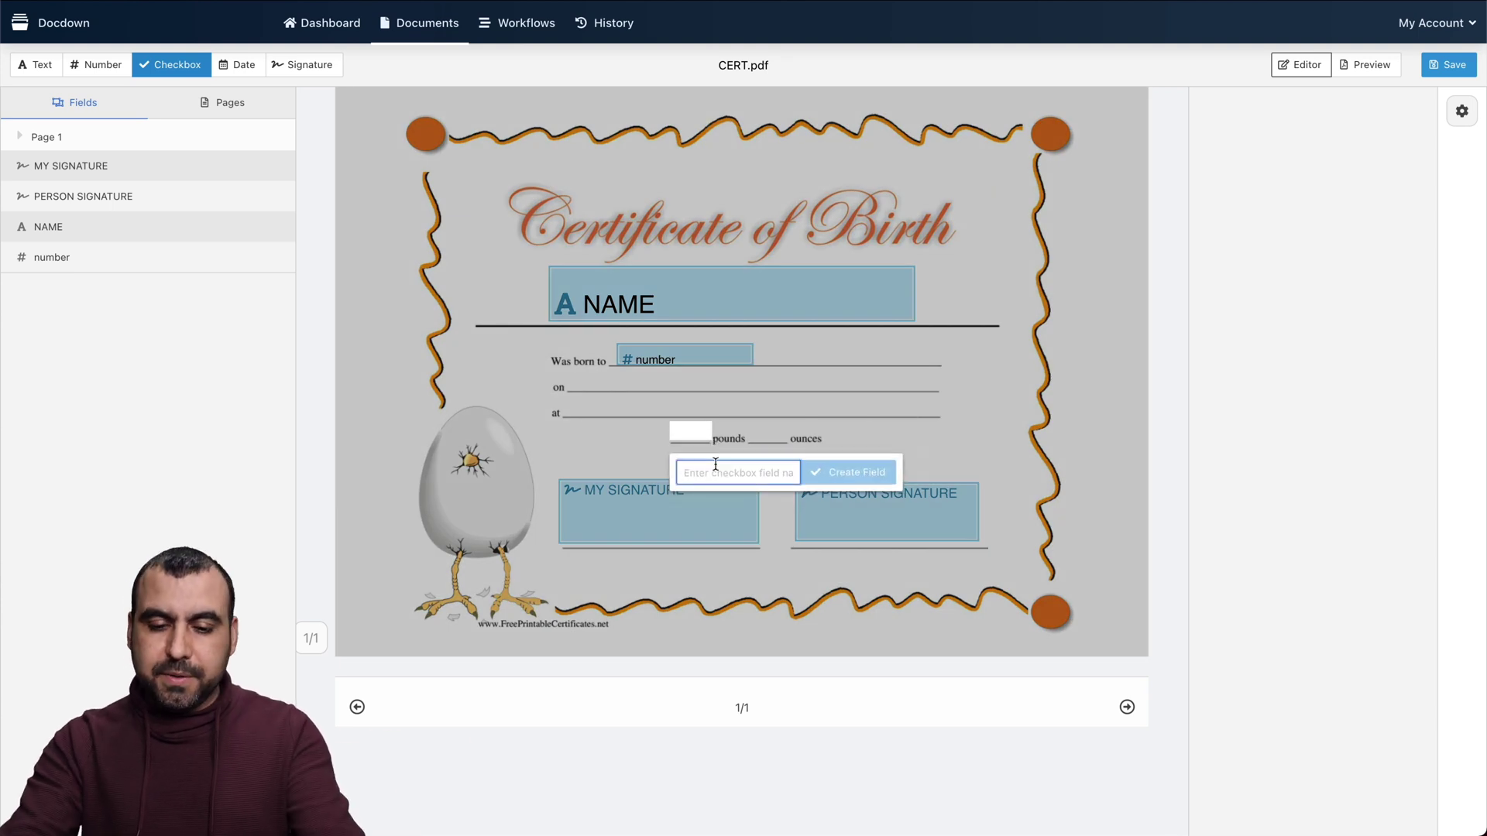
pyautogui.write('check box')
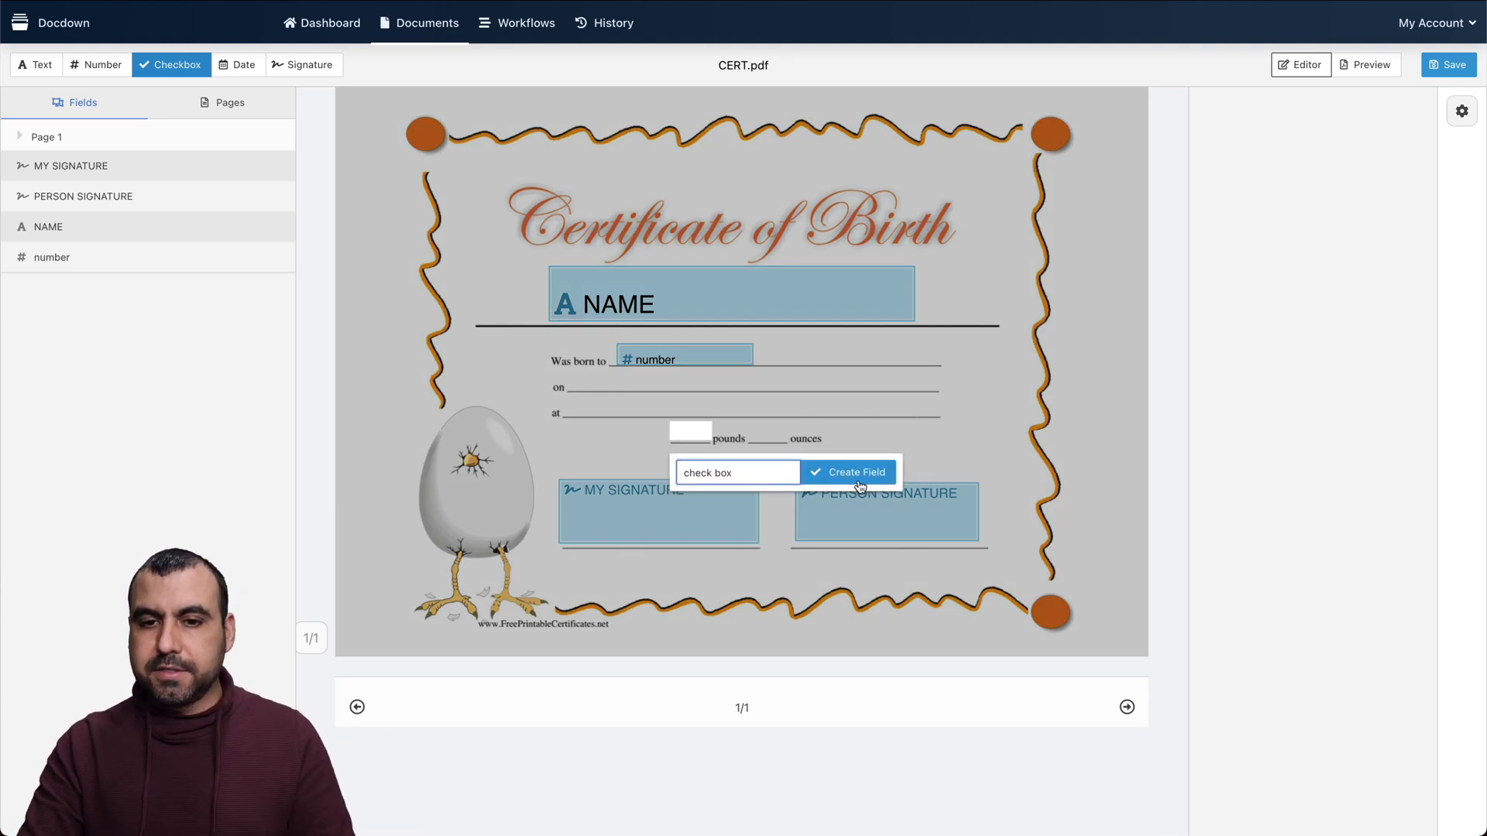
pyautogui.click(858, 474)
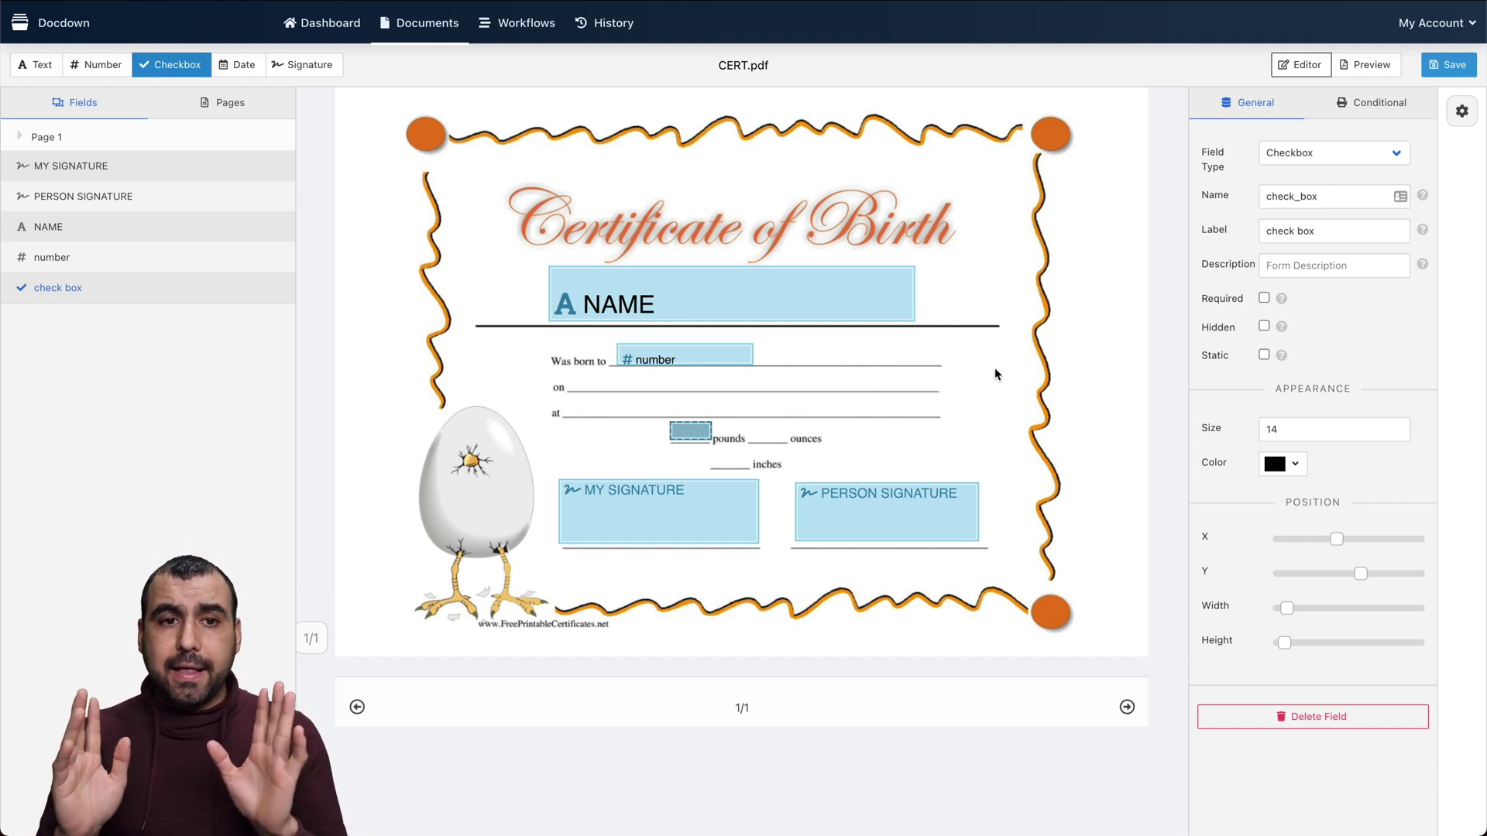
# In Preview, draw a test signature and enter 'SAAS MASTER' as the NAME
pyautogui.click(1356, 70)
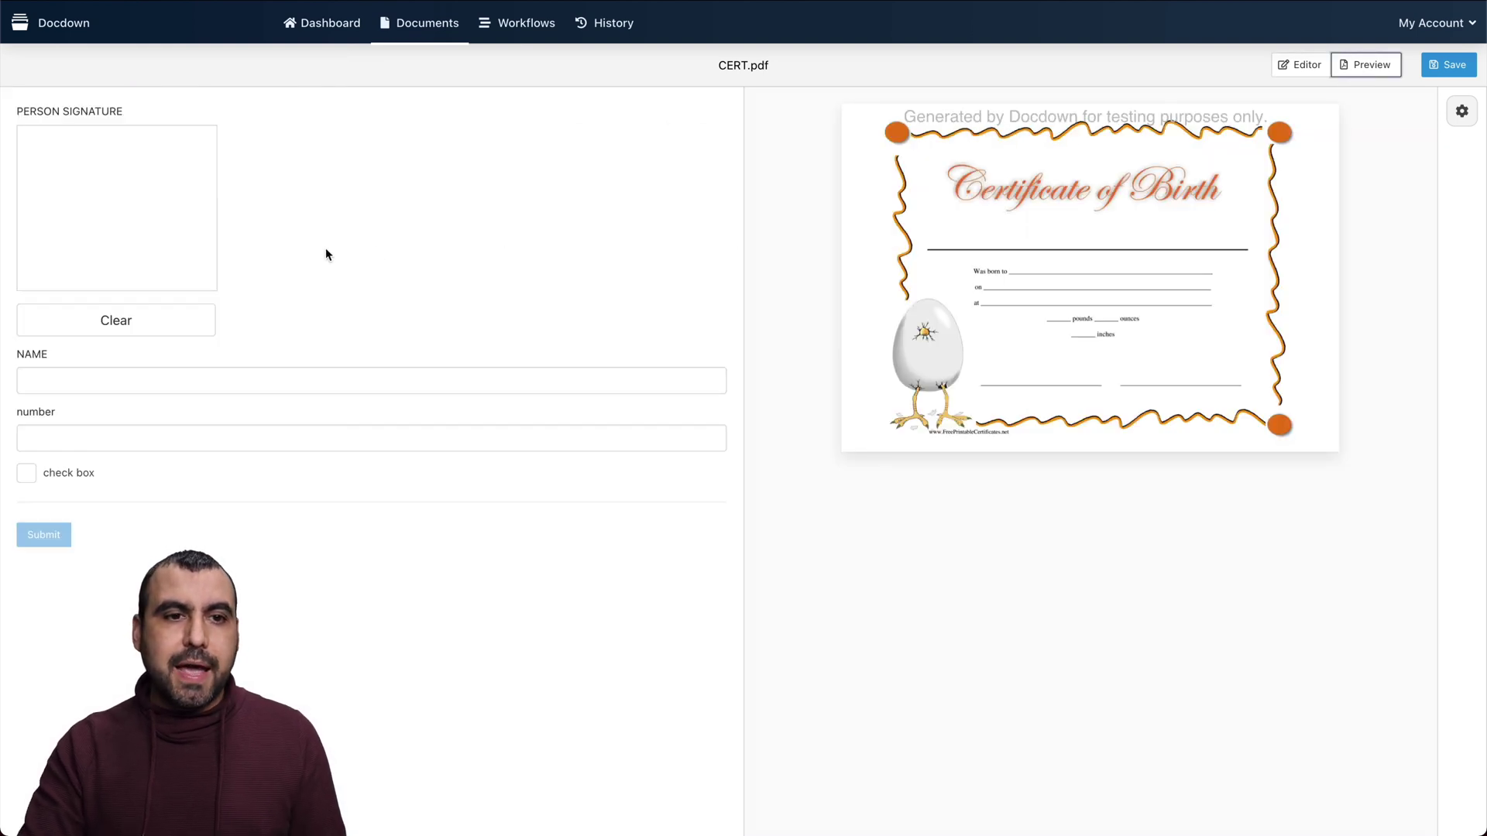
pyautogui.moveTo(68, 216)
pyautogui.mouseDown()
pyautogui.moveTo(127, 209)
pyautogui.moveTo(117, 151)
pyautogui.moveTo(148, 128)
pyautogui.moveTo(155, 225)
pyautogui.mouseUp()
pyautogui.click(103, 373)
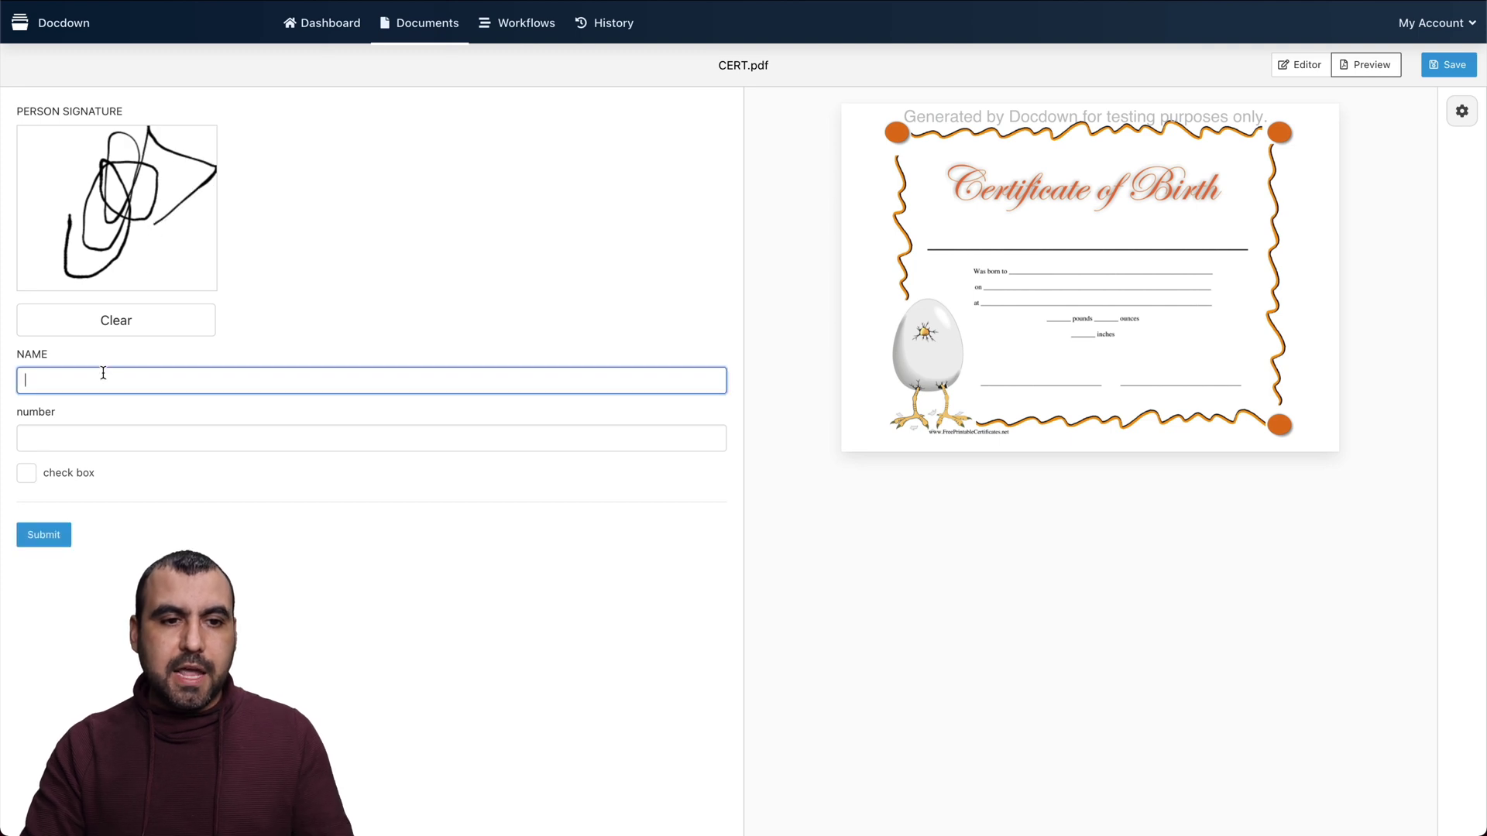
pyautogui.write('SAA')
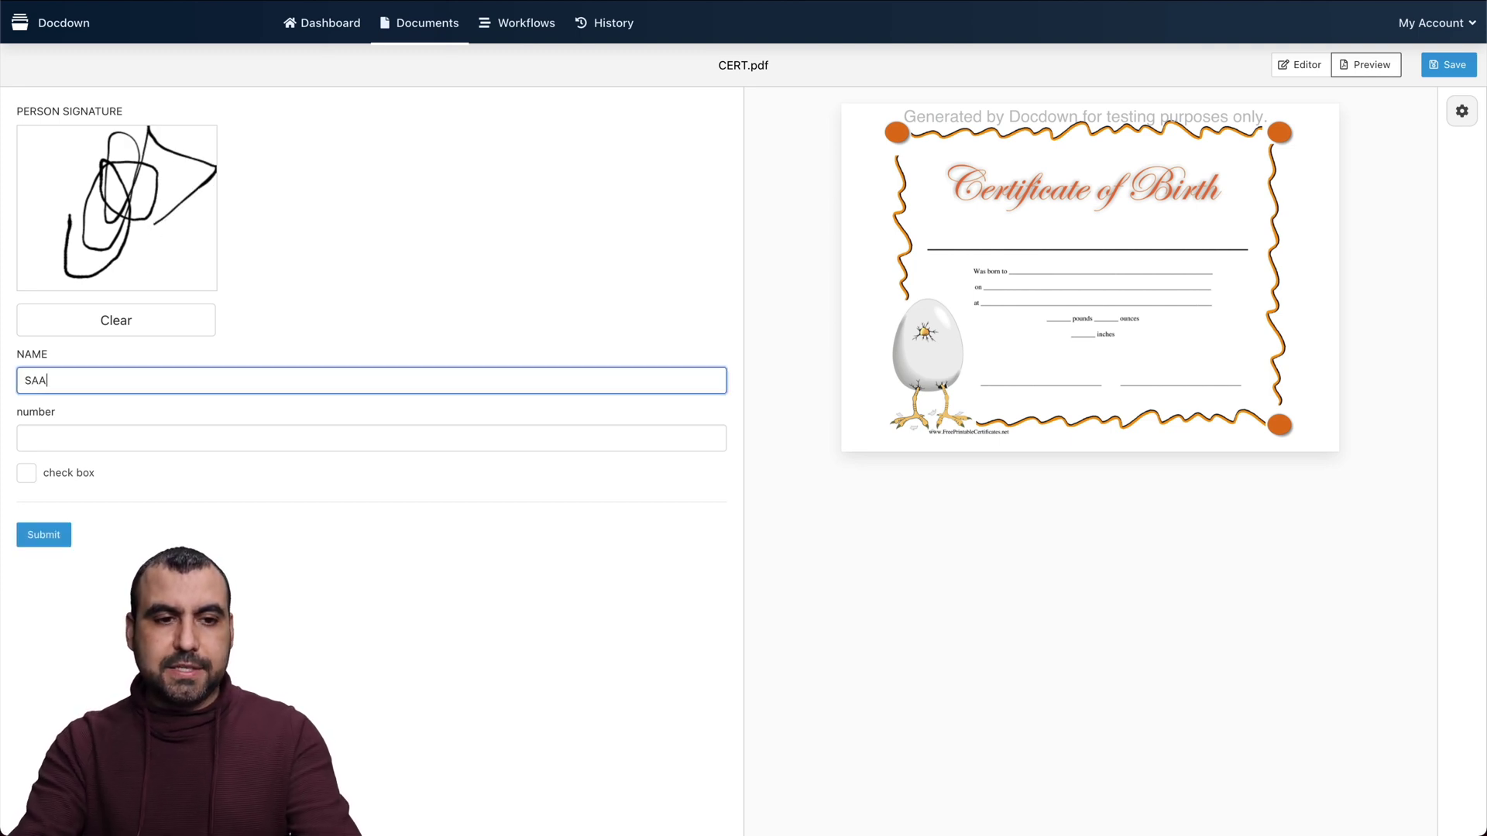
pyautogui.write('S MASTER')
# Enter 2 as the number, tick check box, submit to view the filled certificate, and return to the editor
pyautogui.click(61, 435)
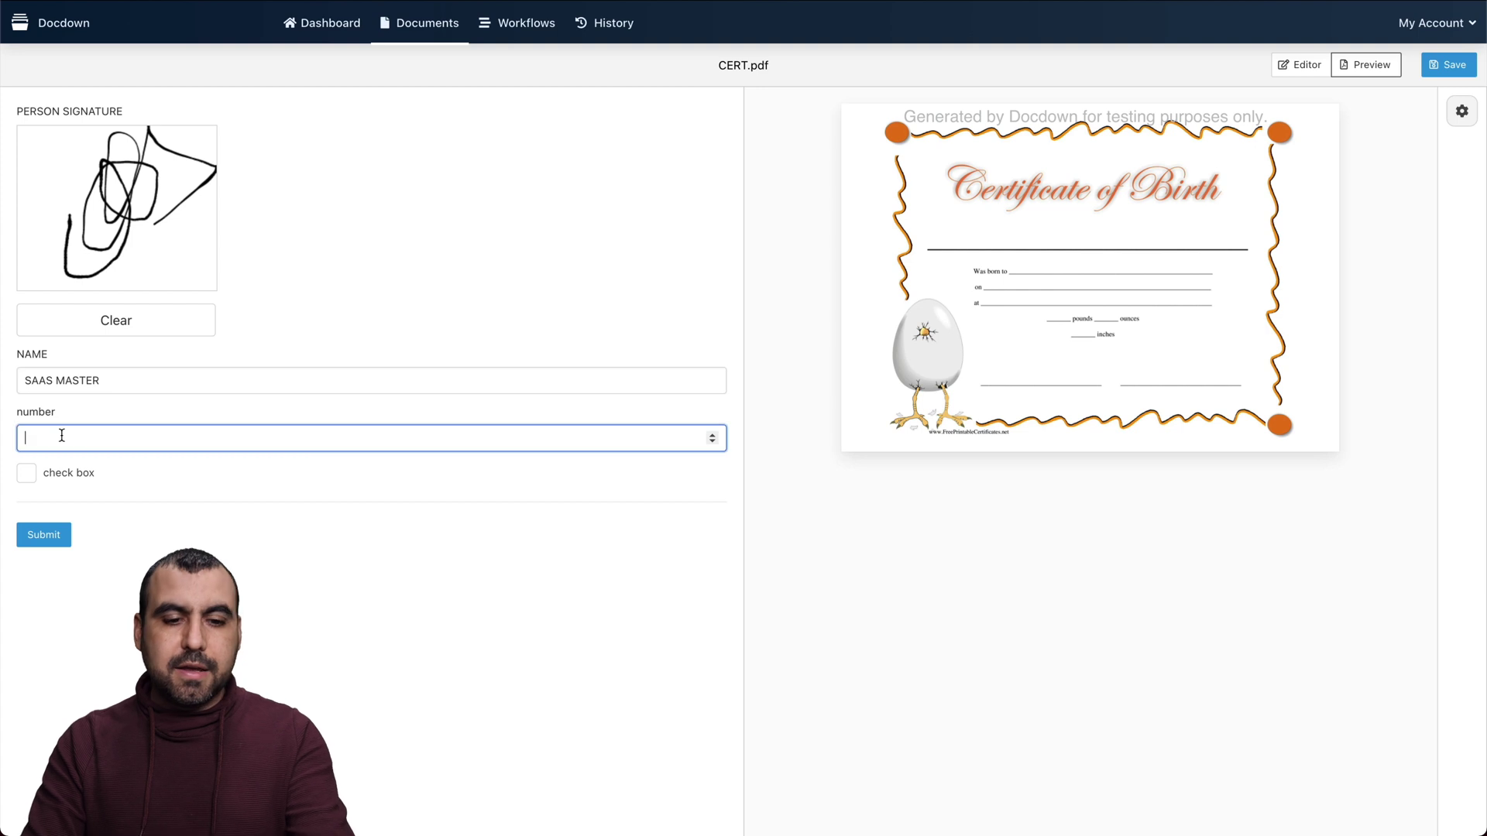
pyautogui.write('2')
pyautogui.click(28, 473)
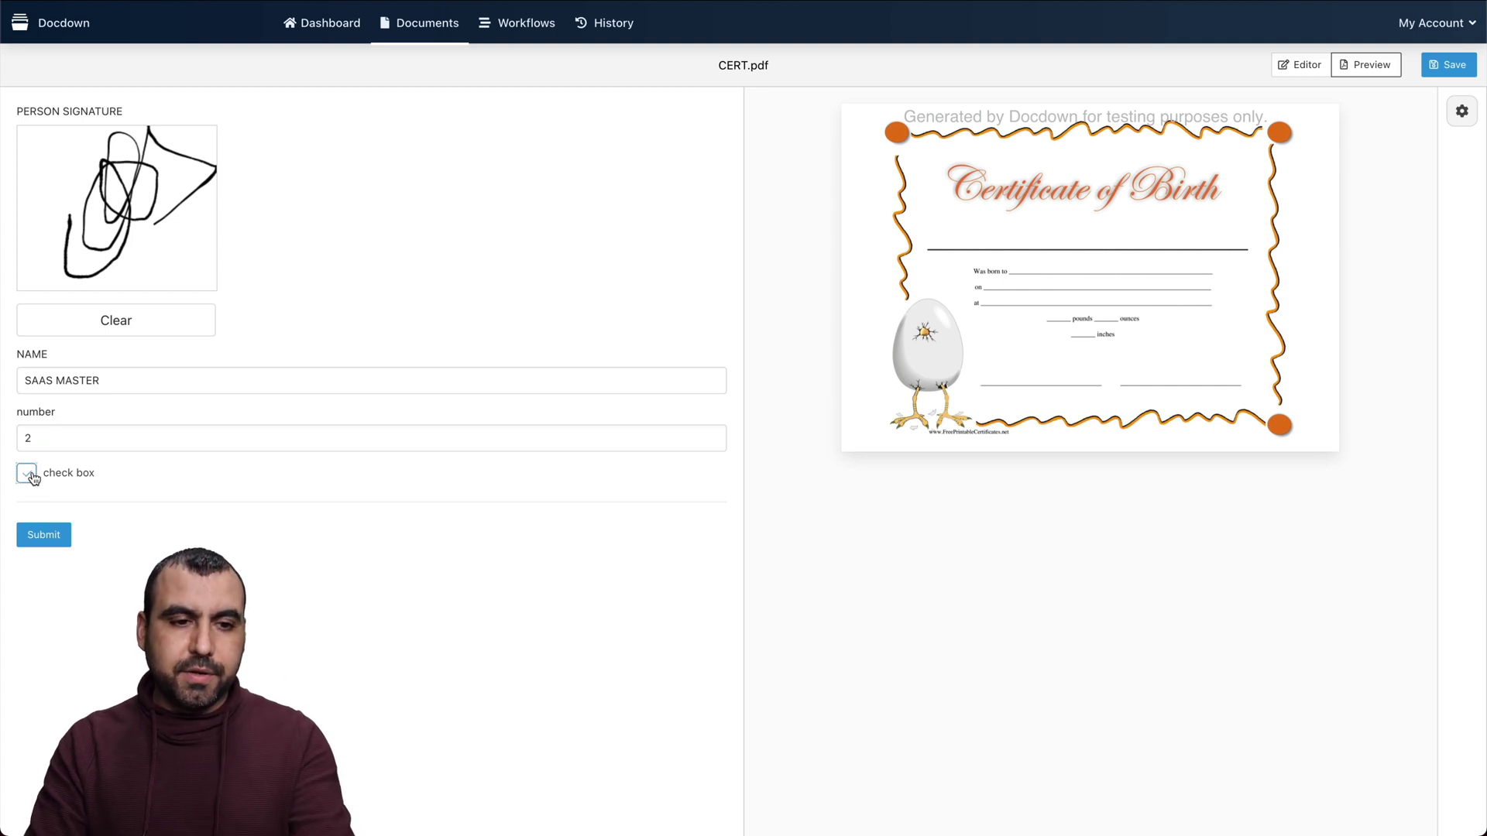
pyautogui.click(51, 529)
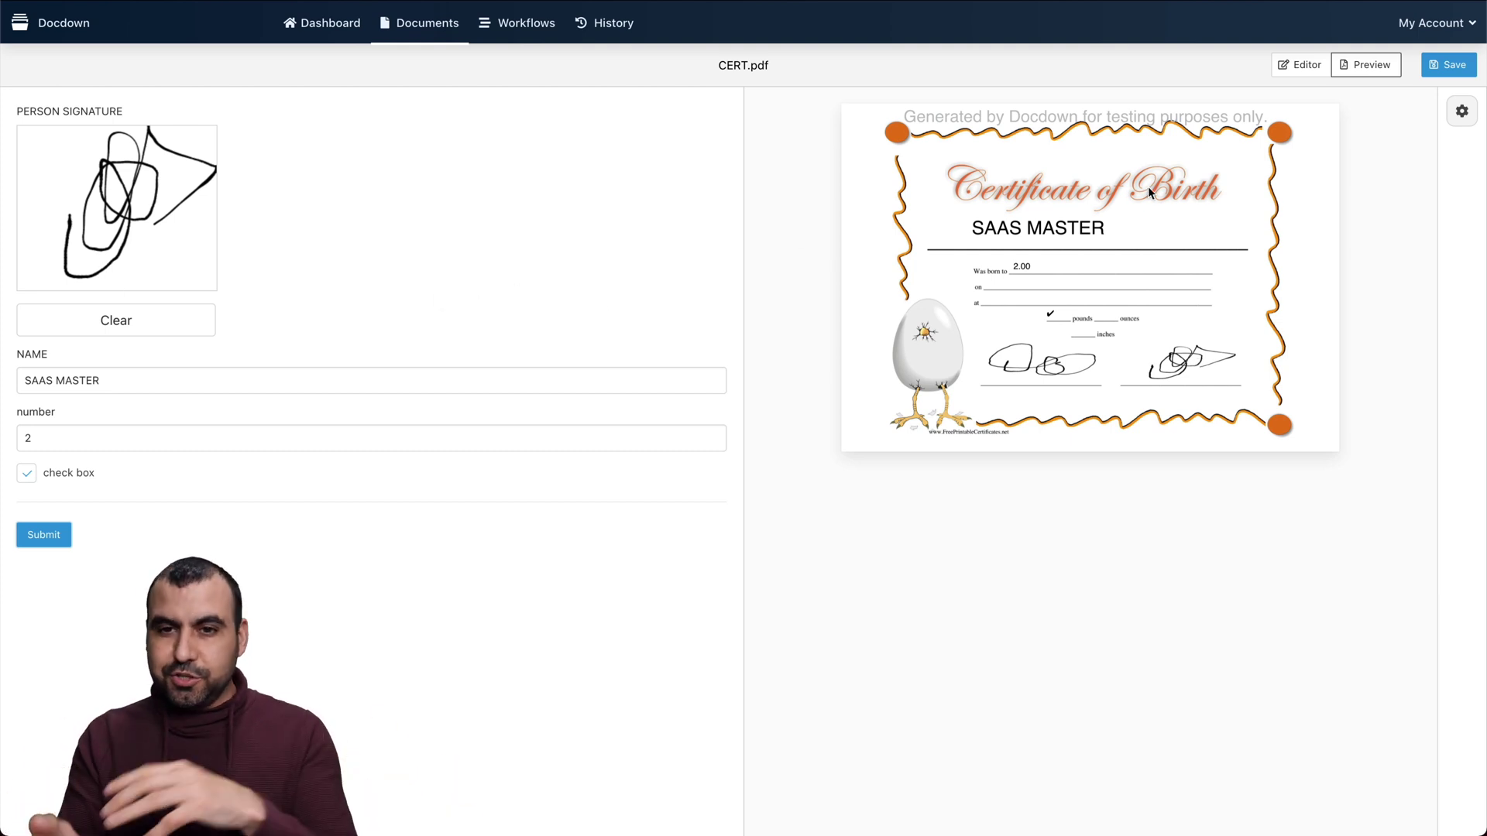
pyautogui.click(1301, 65)
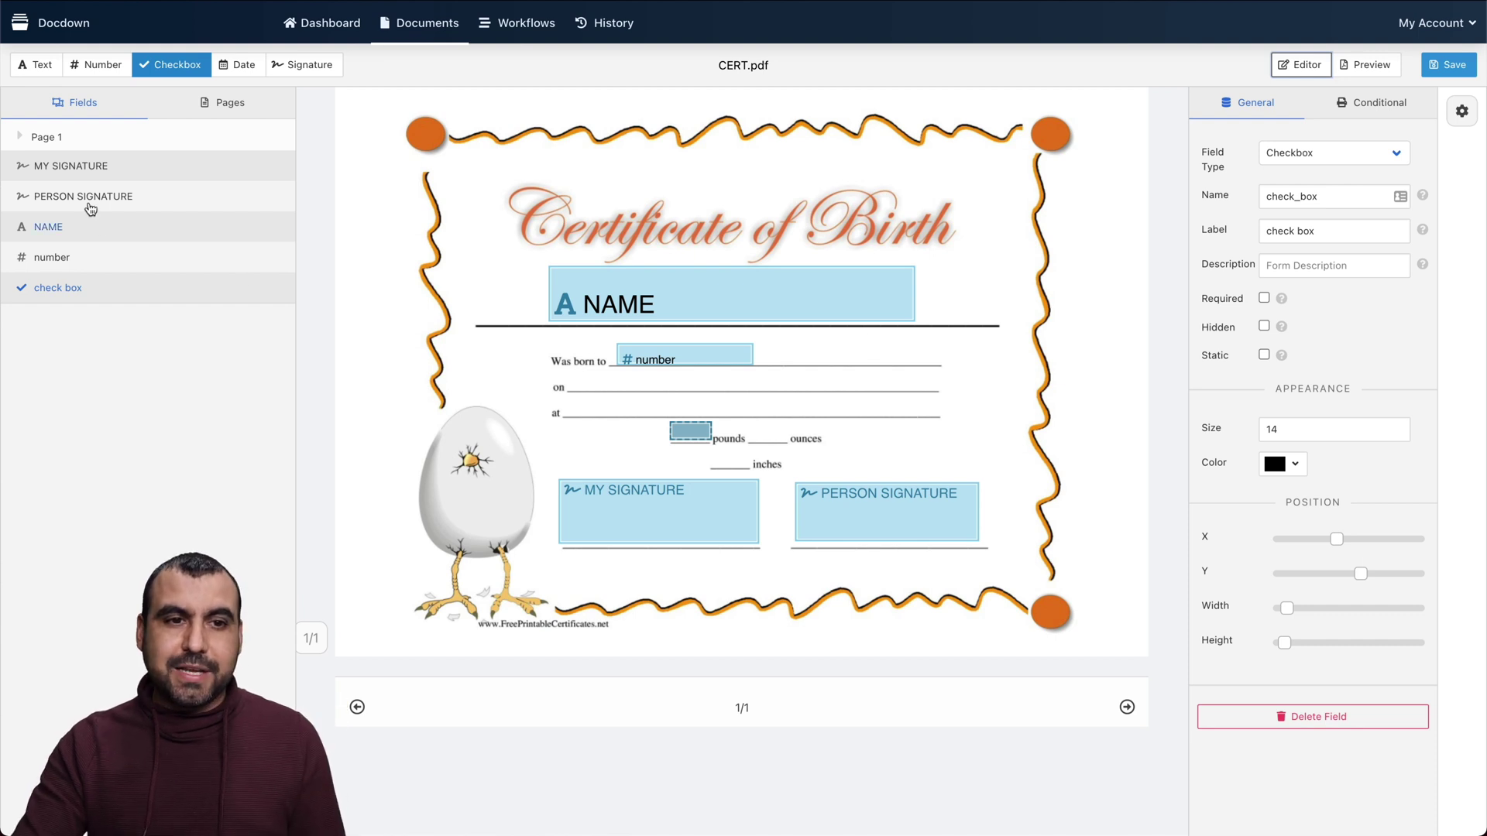
# Move MY SIGNATURE below the number field in the field order and save CERT.pdf
pyautogui.moveTo(76, 174)
pyautogui.mouseDown()
pyautogui.moveTo(106, 240)
pyautogui.moveTo(69, 238)
pyautogui.moveTo(70, 276)
pyautogui.moveTo(77, 226)
pyautogui.moveTo(50, 165)
pyautogui.mouseUp()
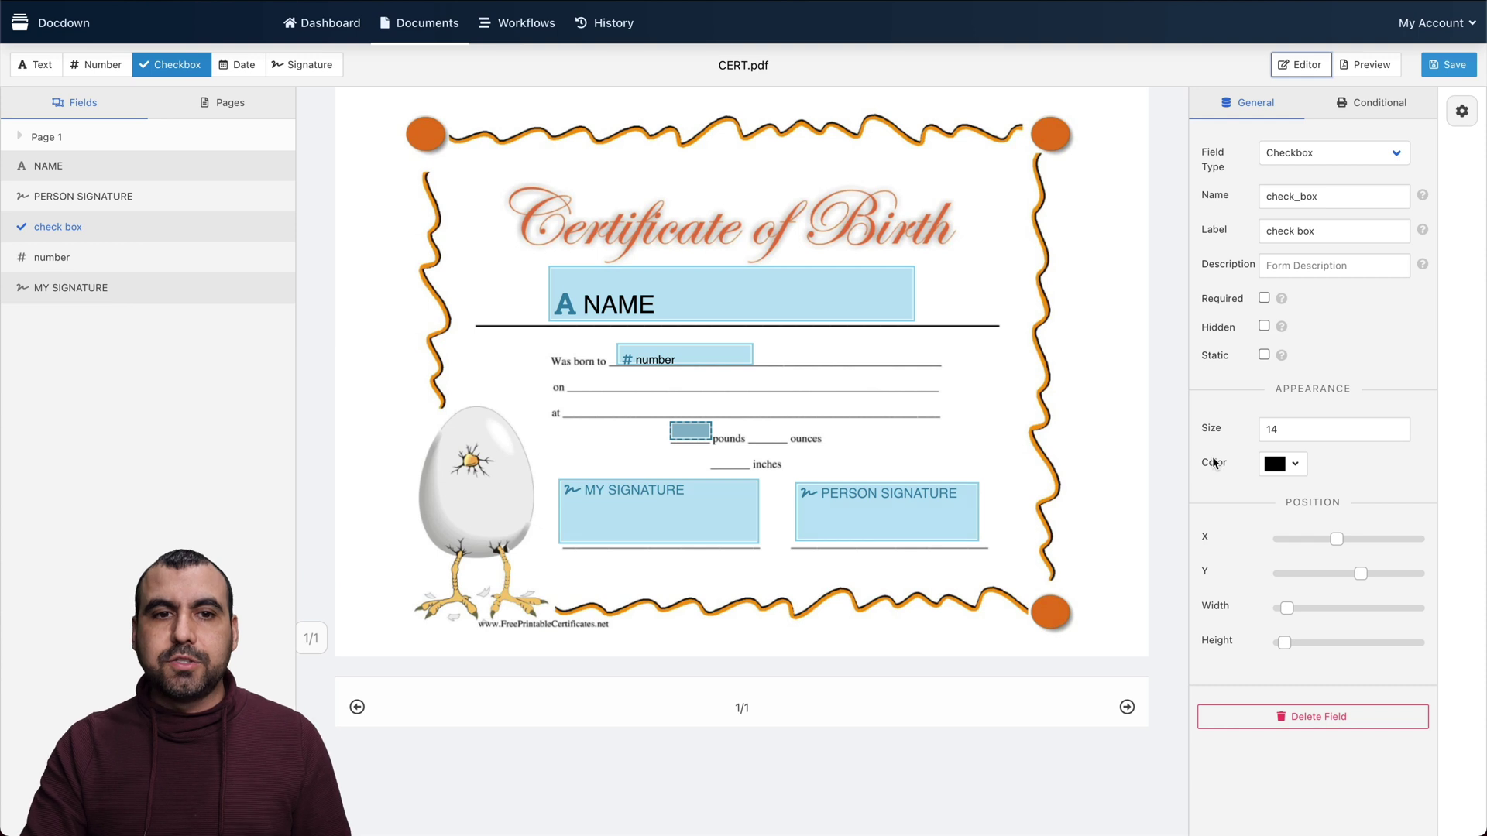
pyautogui.click(1445, 68)
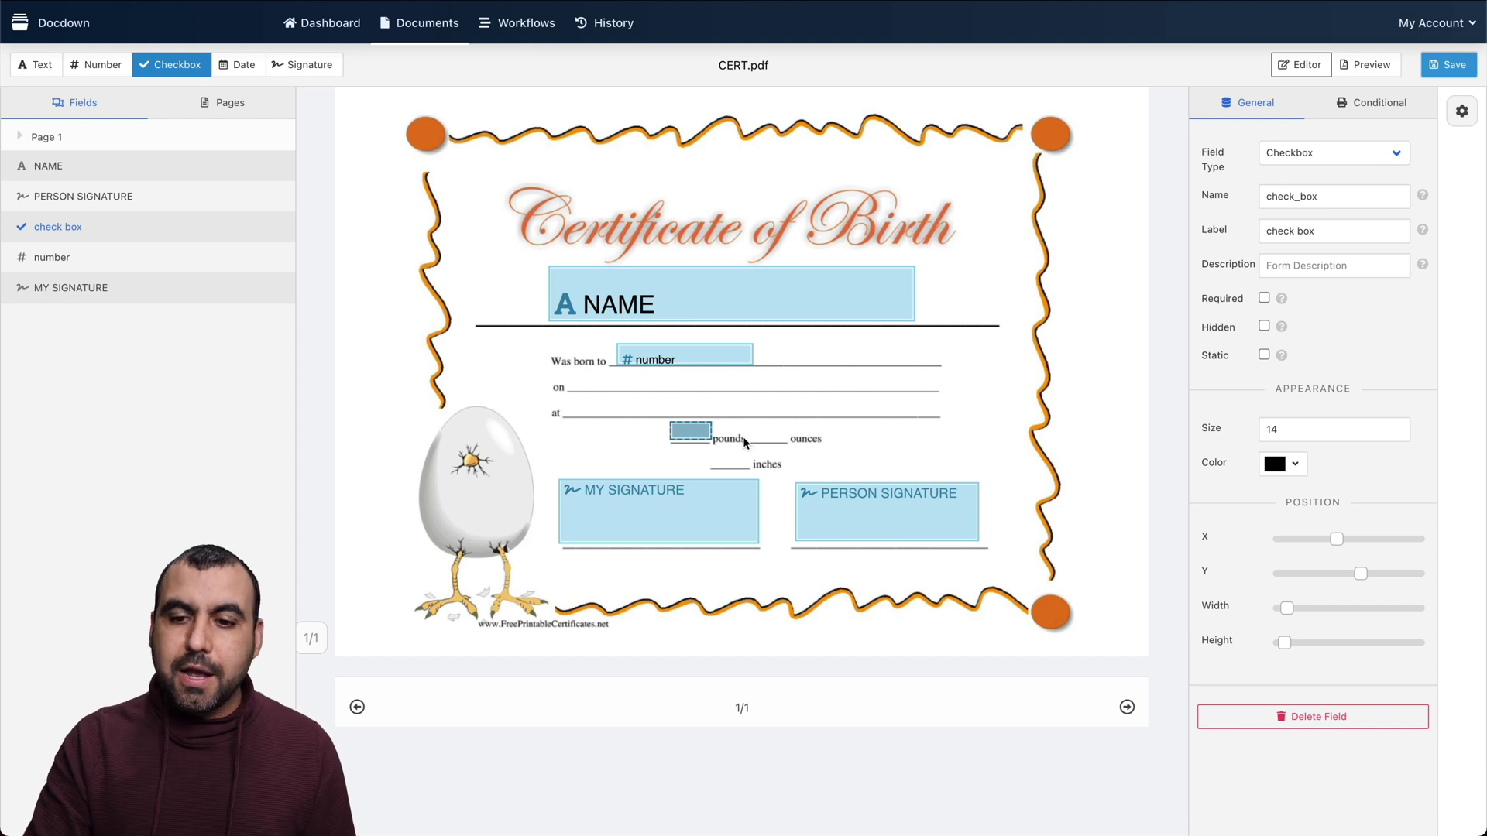
pyautogui.click(1124, 707)
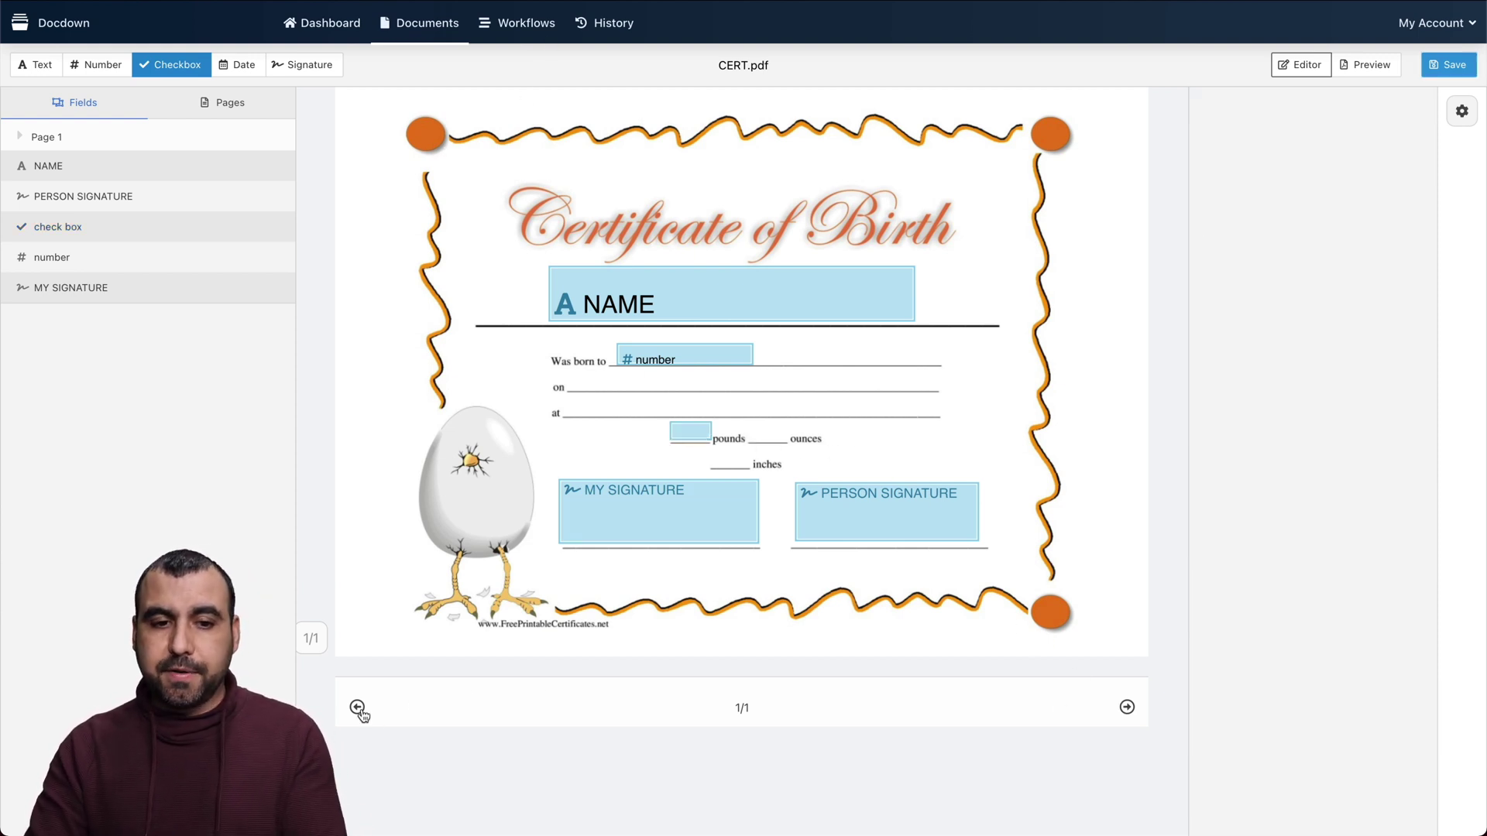
# Create a new workflow from the Workflows page with a Document Form trigger
pyautogui.click(538, 25)
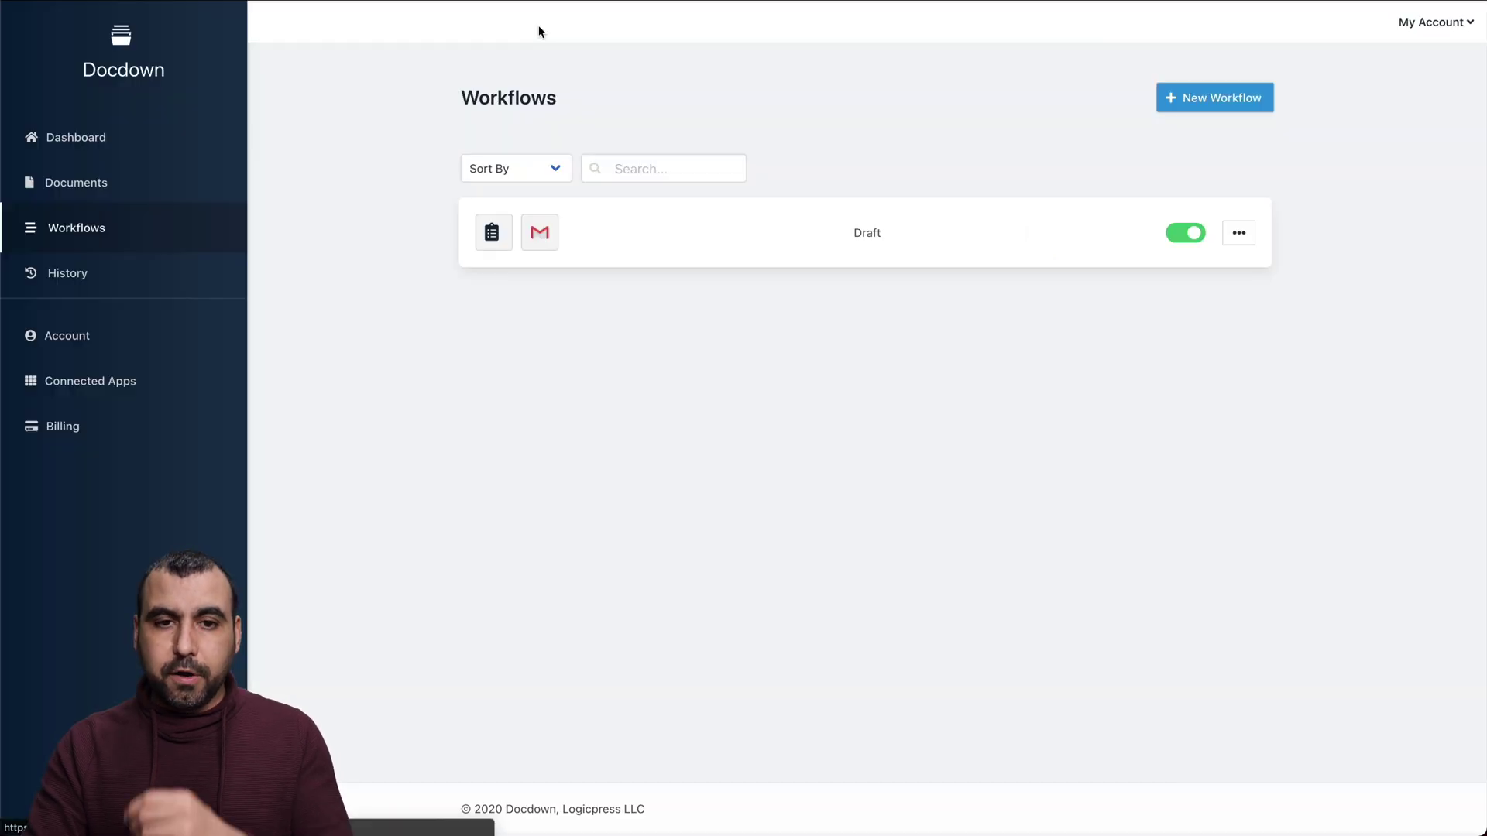
pyautogui.click(1221, 96)
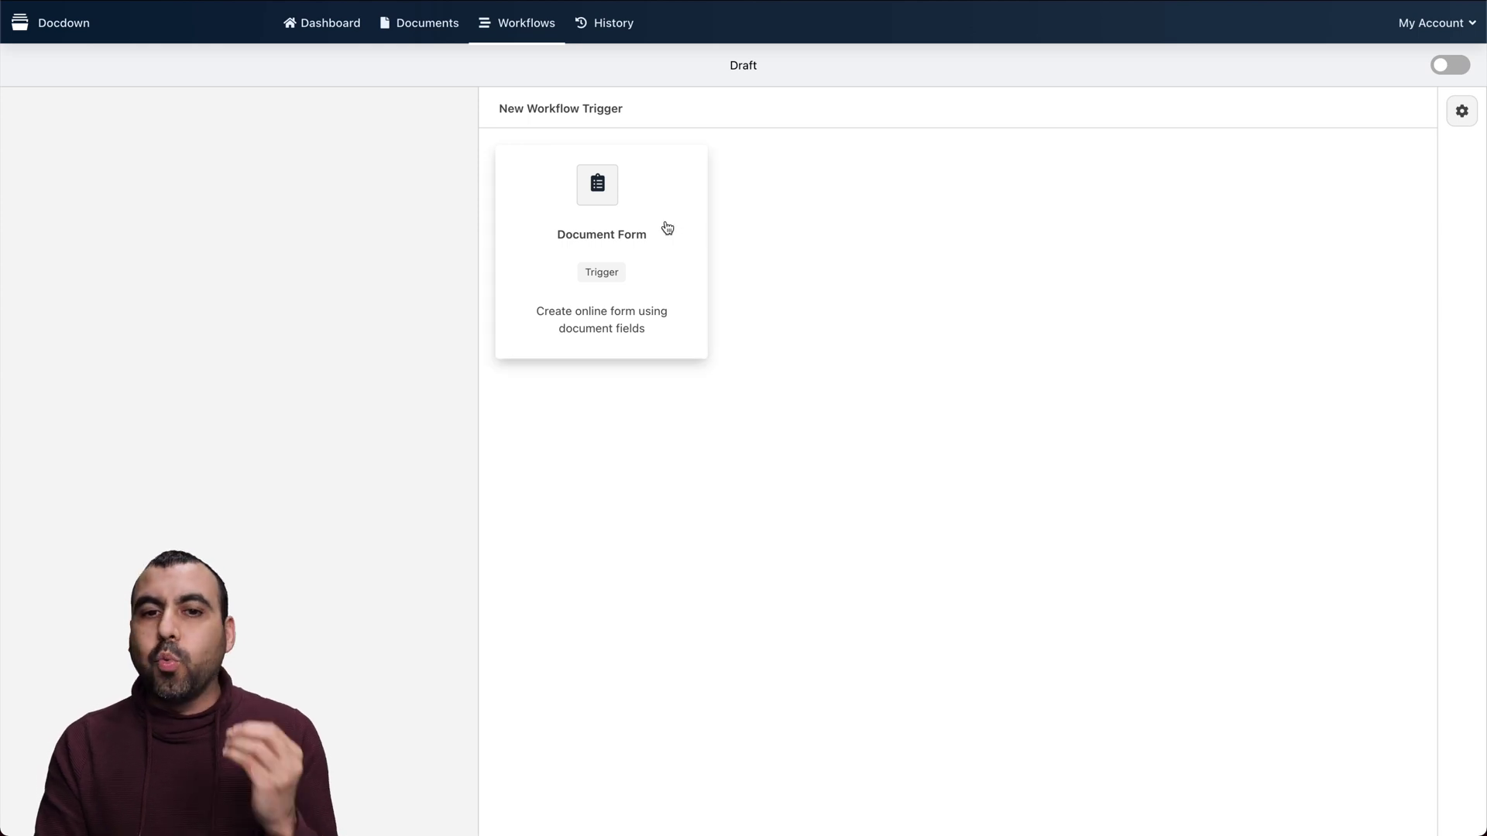
pyautogui.click(607, 212)
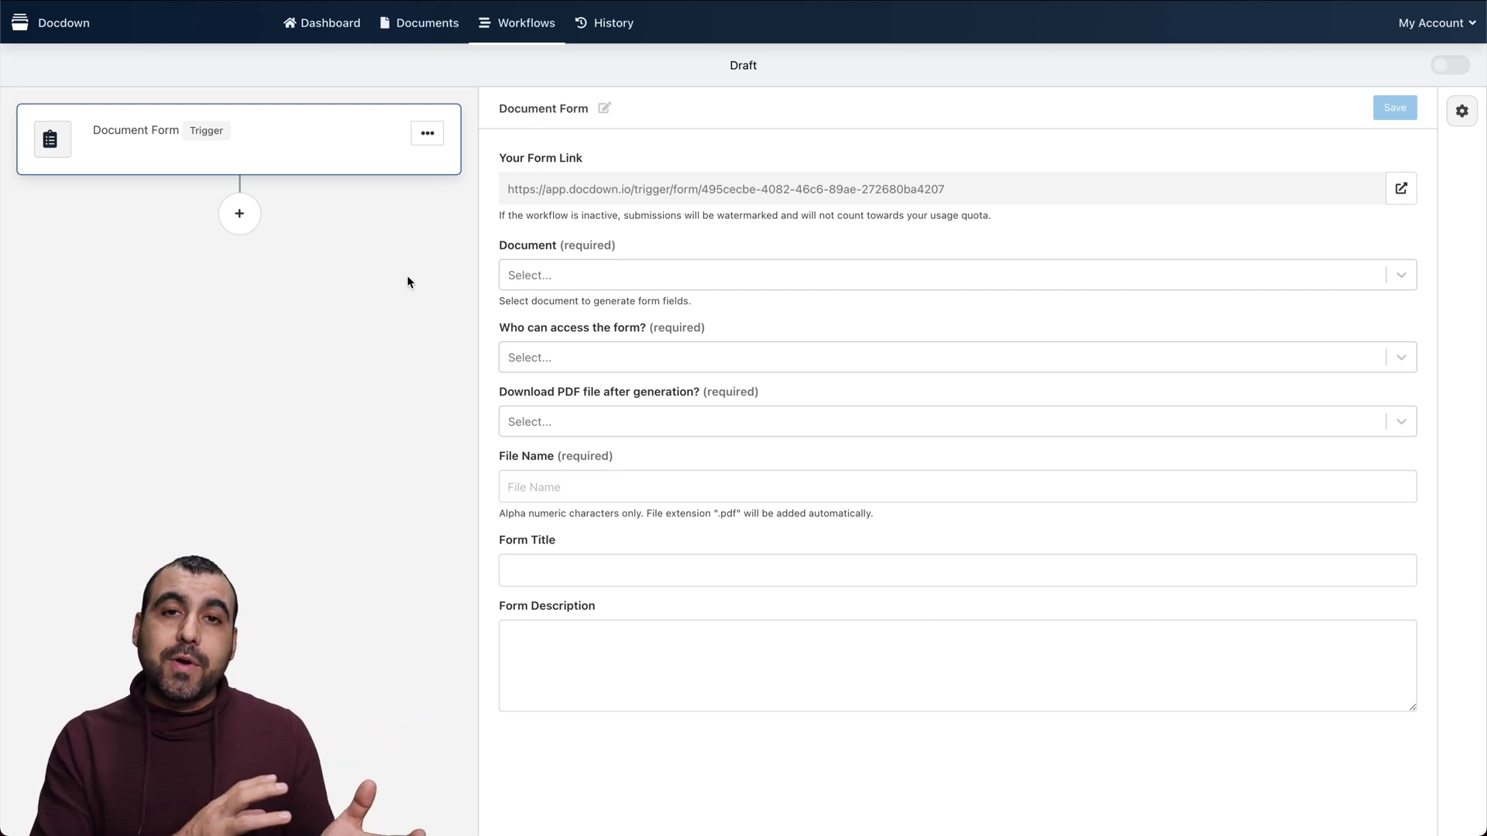
# Set the form's document to CERT.pdf, access to anyone with the link, and Download to Yes
pyautogui.click(596, 272)
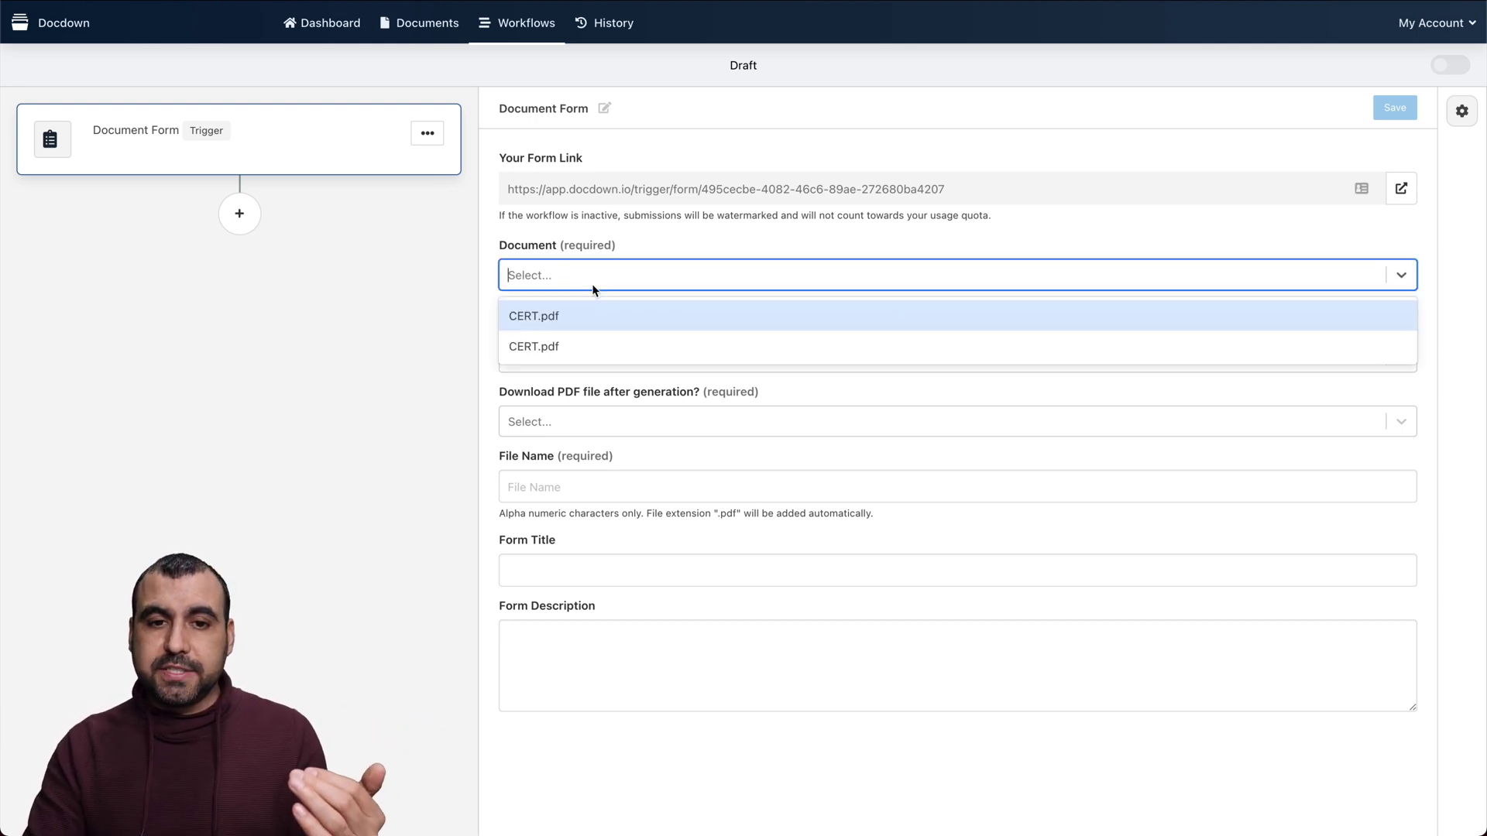
pyautogui.click(578, 343)
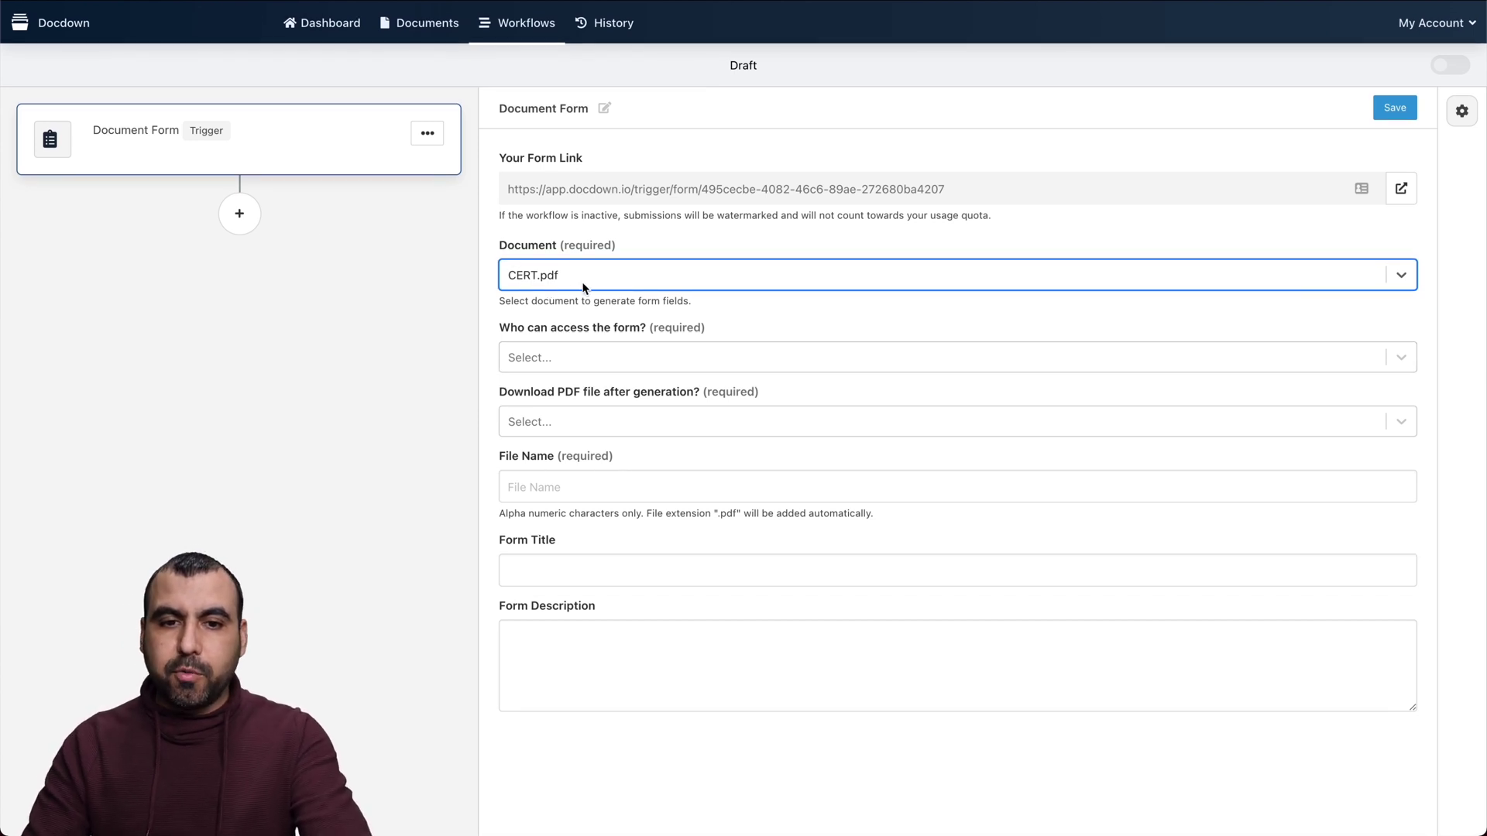
pyautogui.click(592, 356)
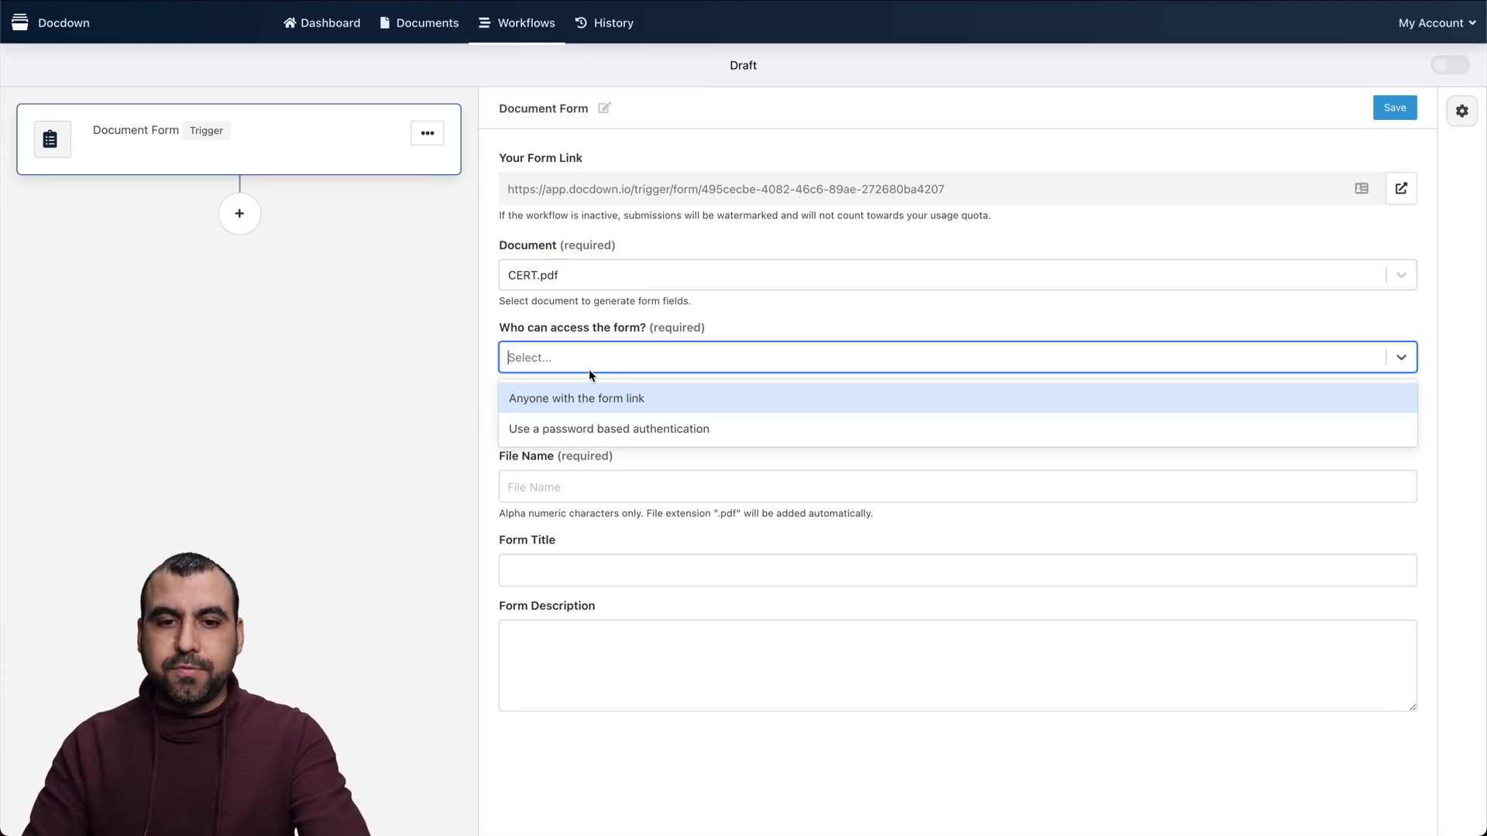
pyautogui.click(602, 398)
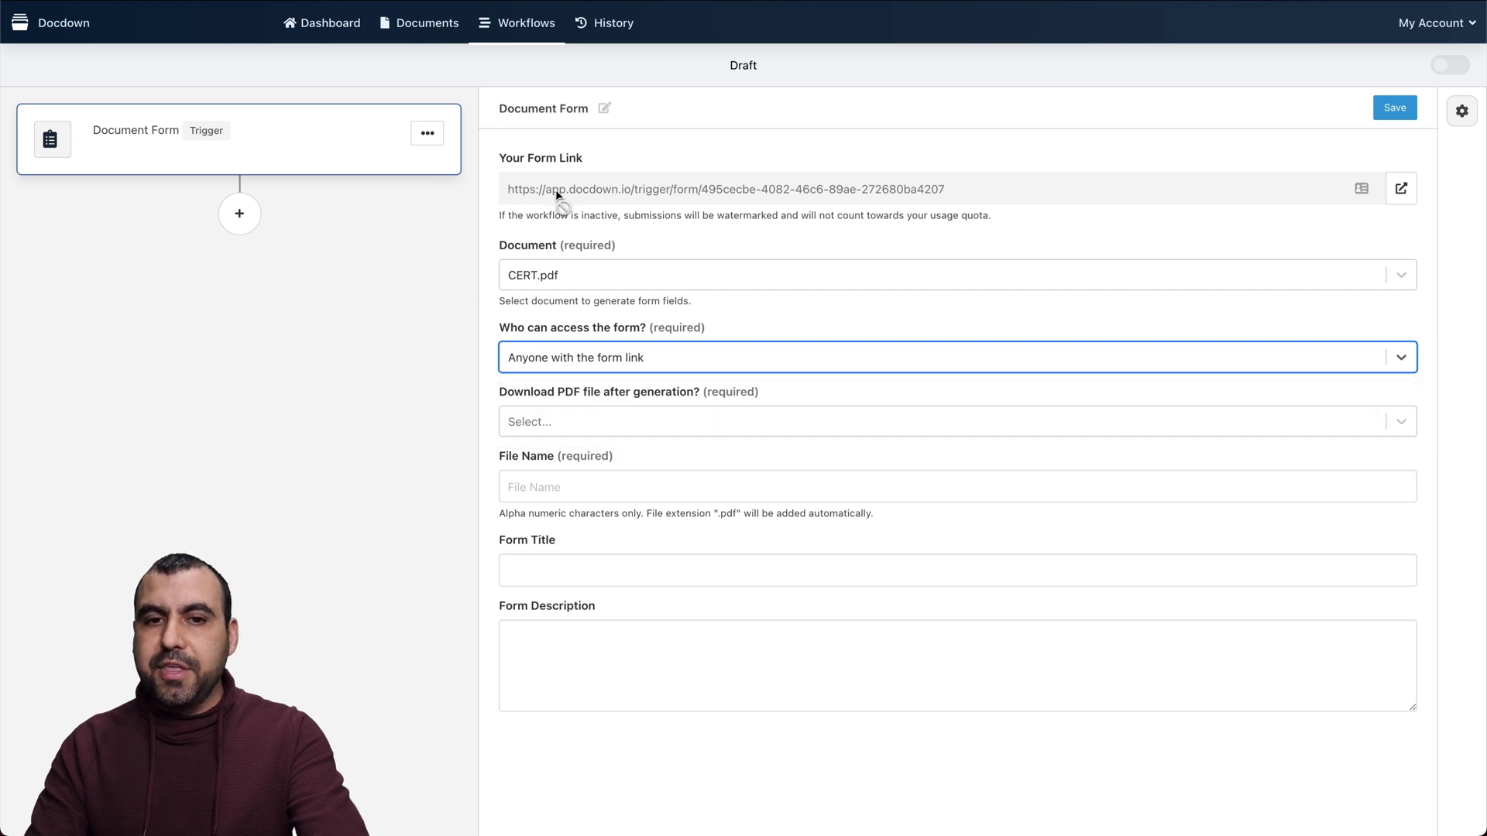
pyautogui.click(604, 364)
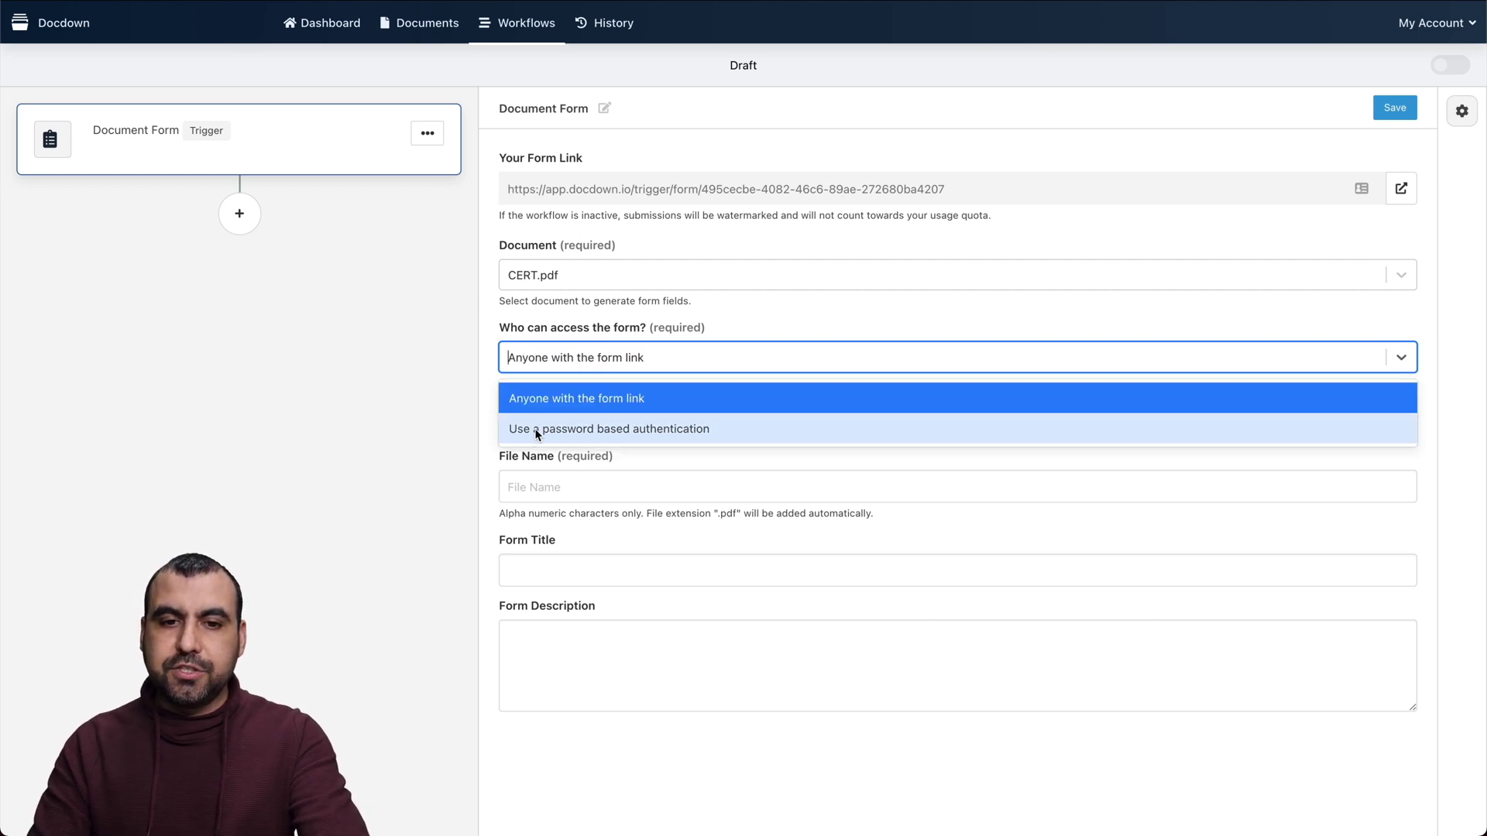
pyautogui.click(412, 439)
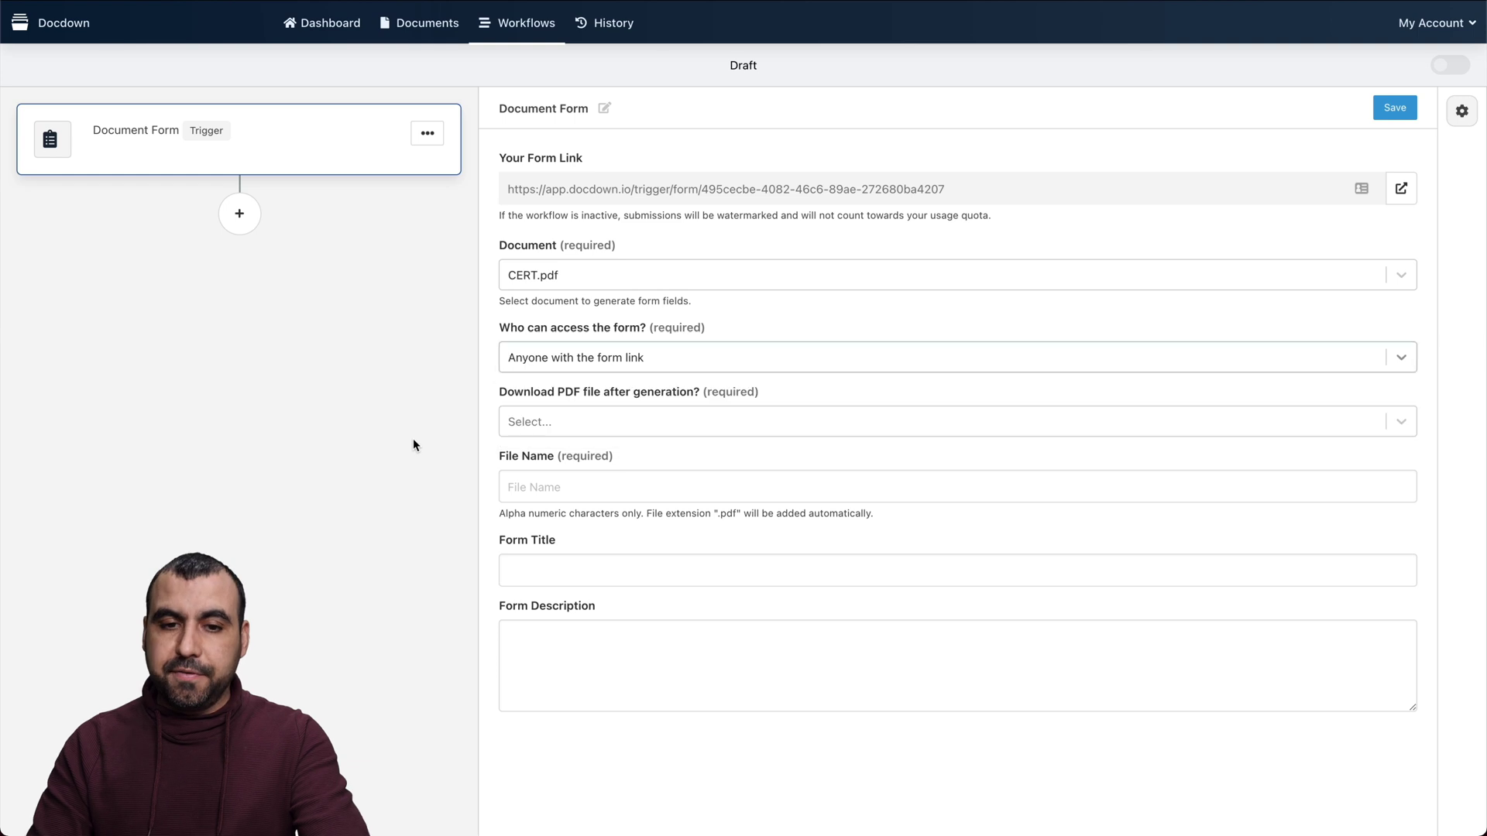
pyautogui.click(603, 421)
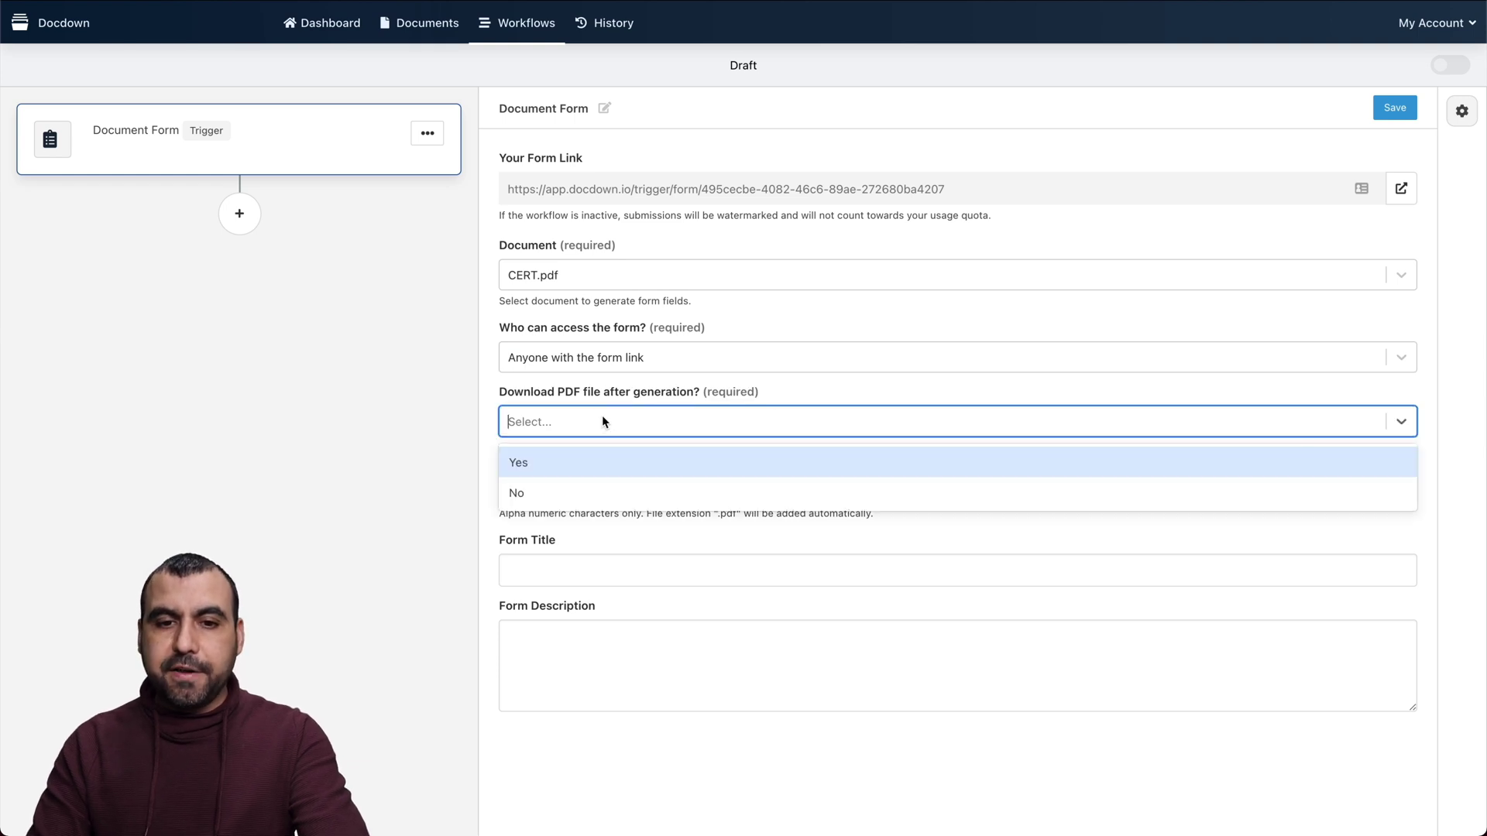
pyautogui.click(556, 465)
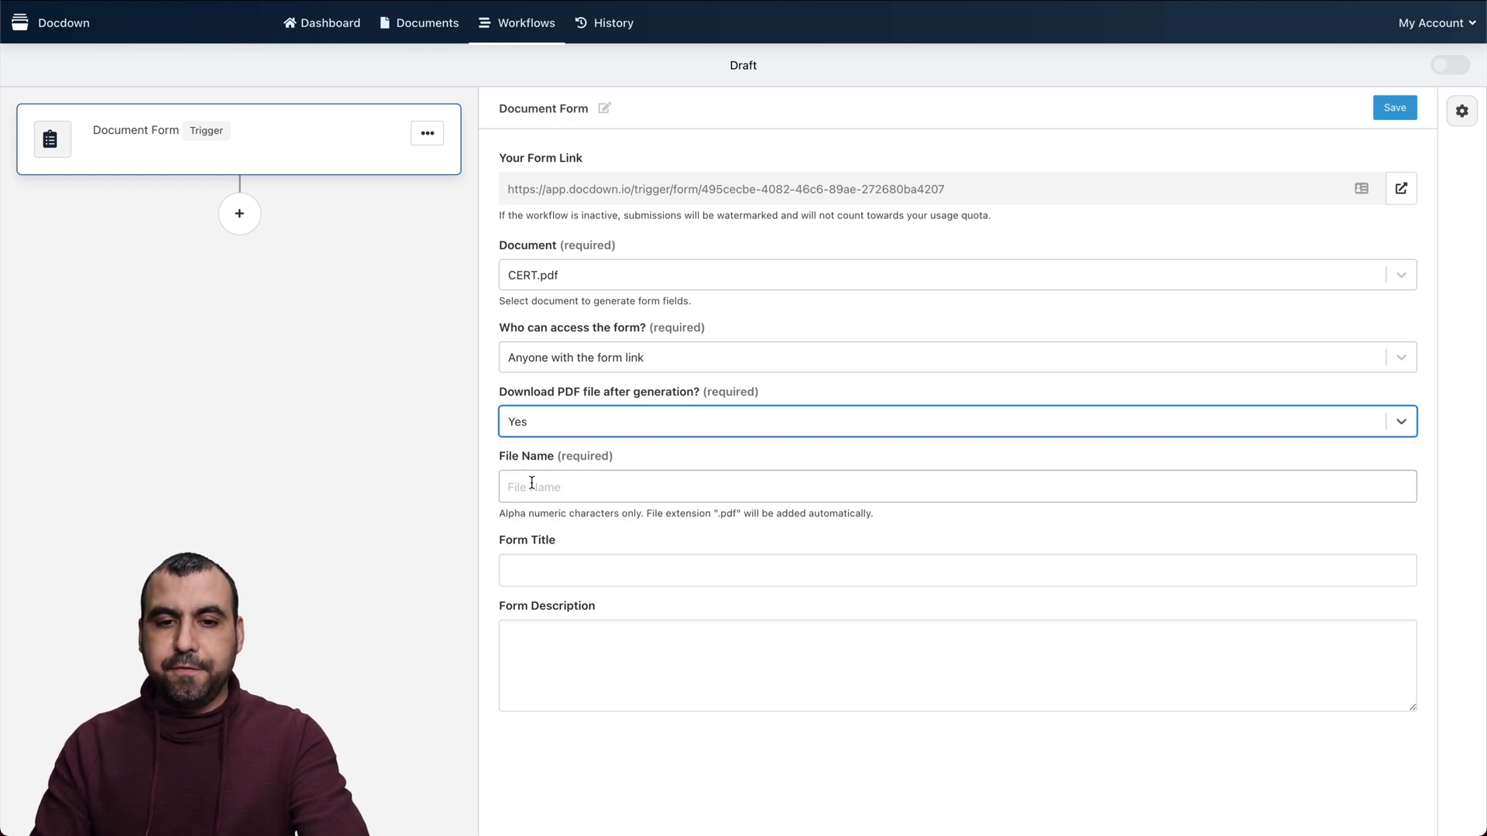
# Enter file name CERT TEST, title TEST TEST and description TEST, then save the trigger
pyautogui.click(613, 484)
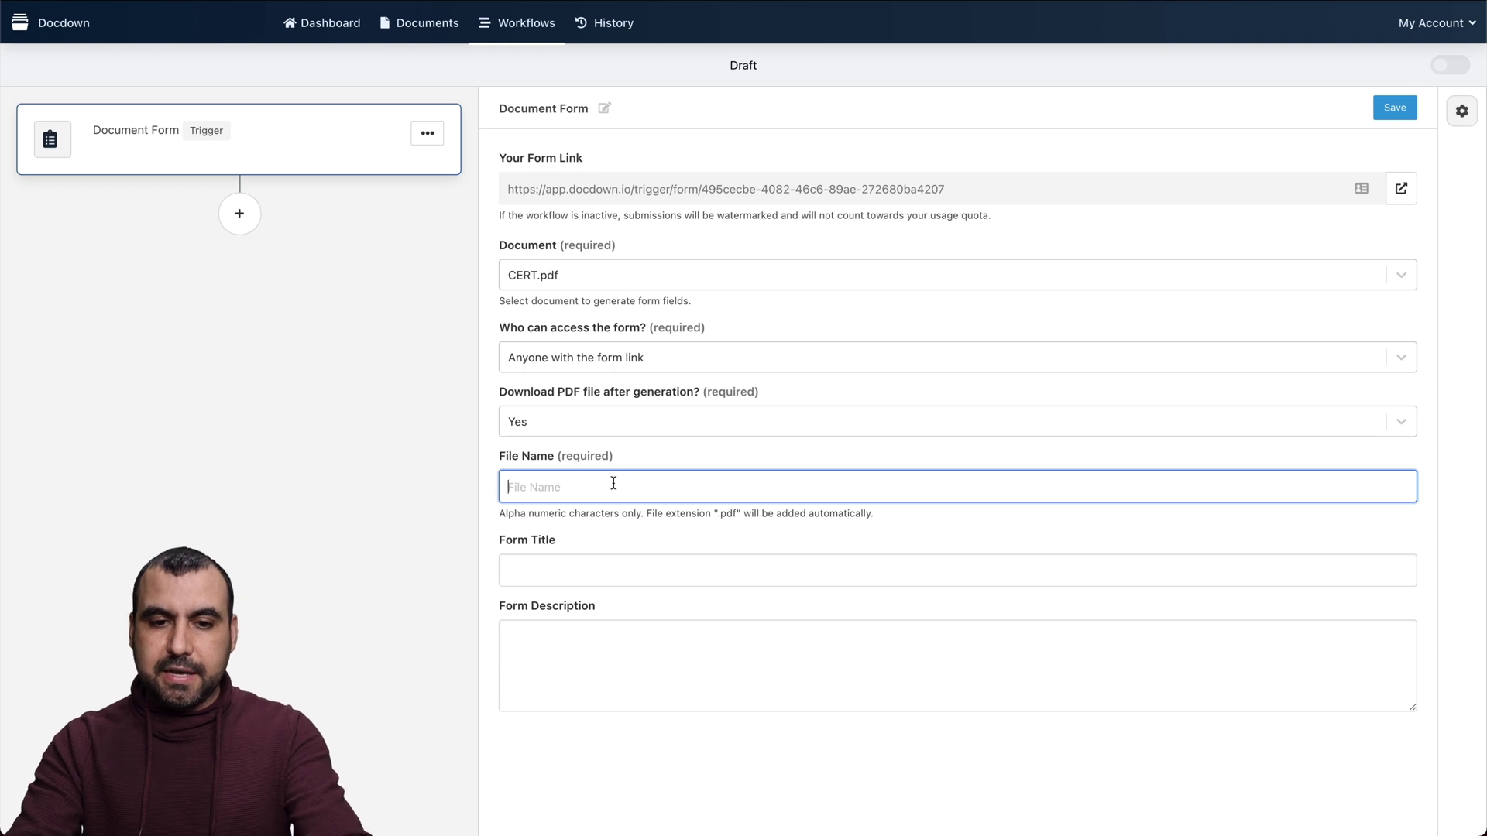
pyautogui.write('CERT TEST')
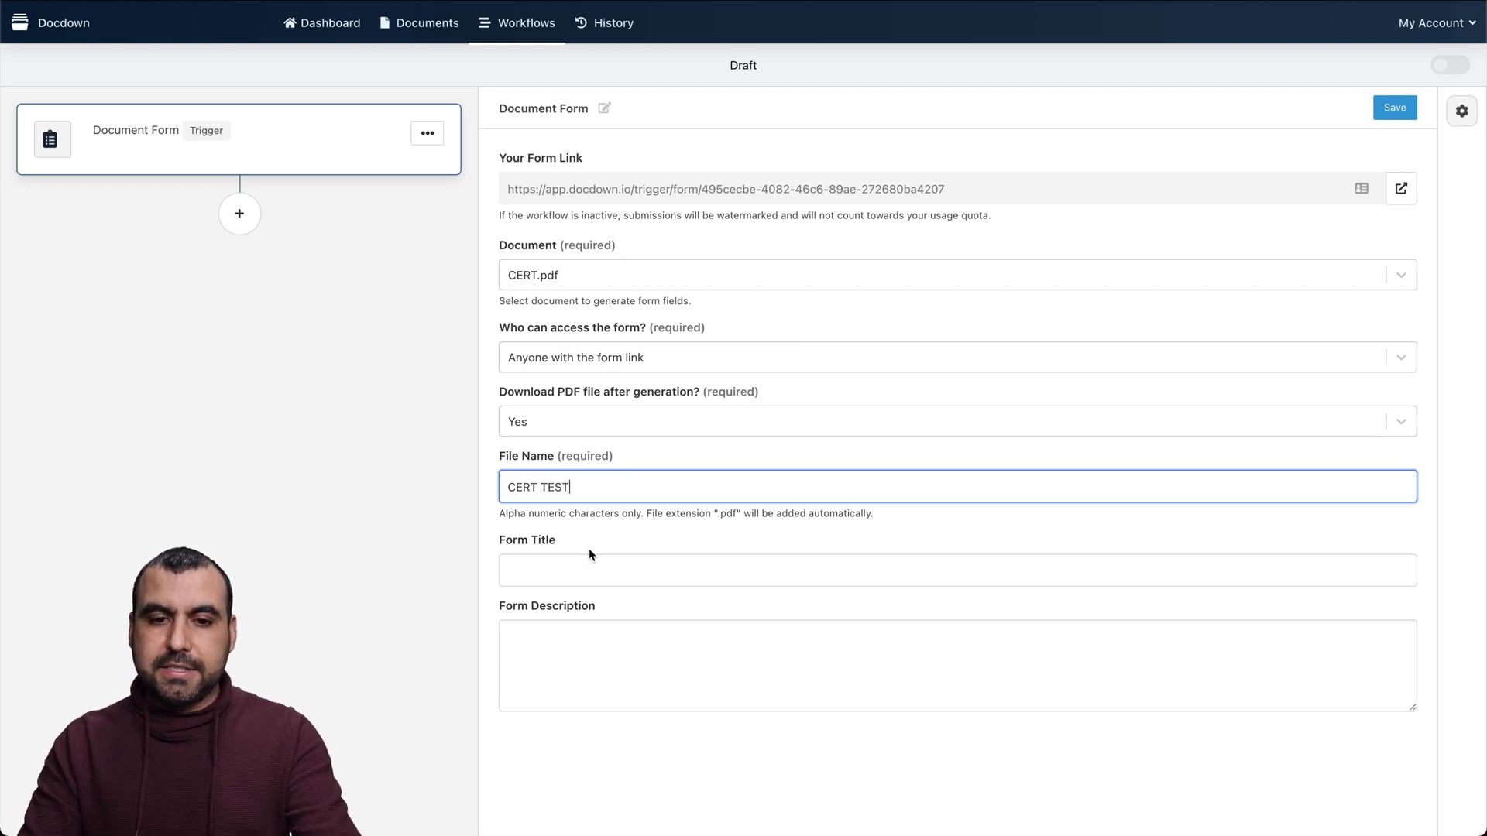
pyautogui.click(590, 567)
pyautogui.write('TEST')
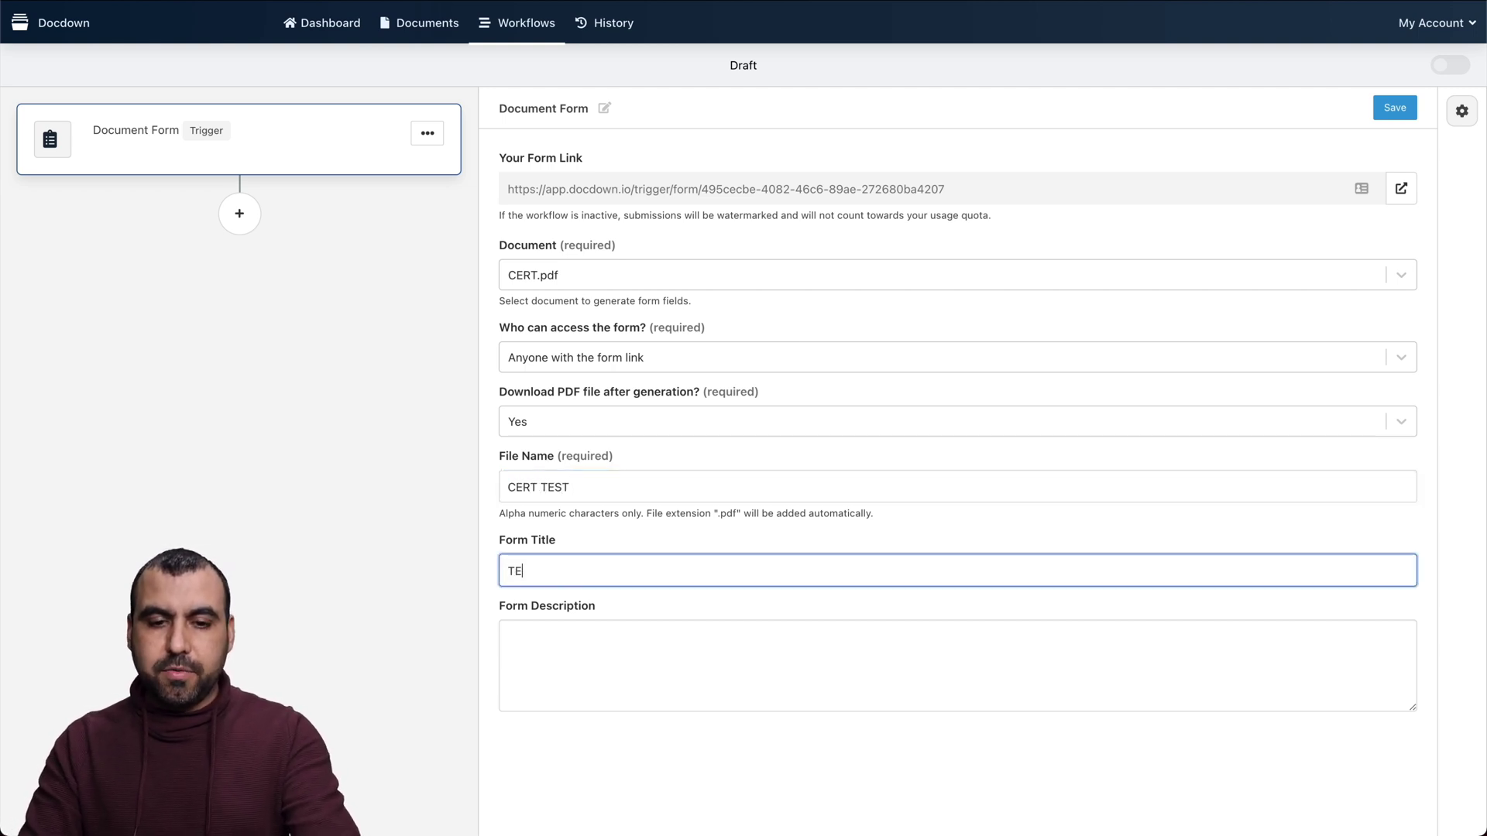
pyautogui.write(' TEST')
pyautogui.press('Tab')
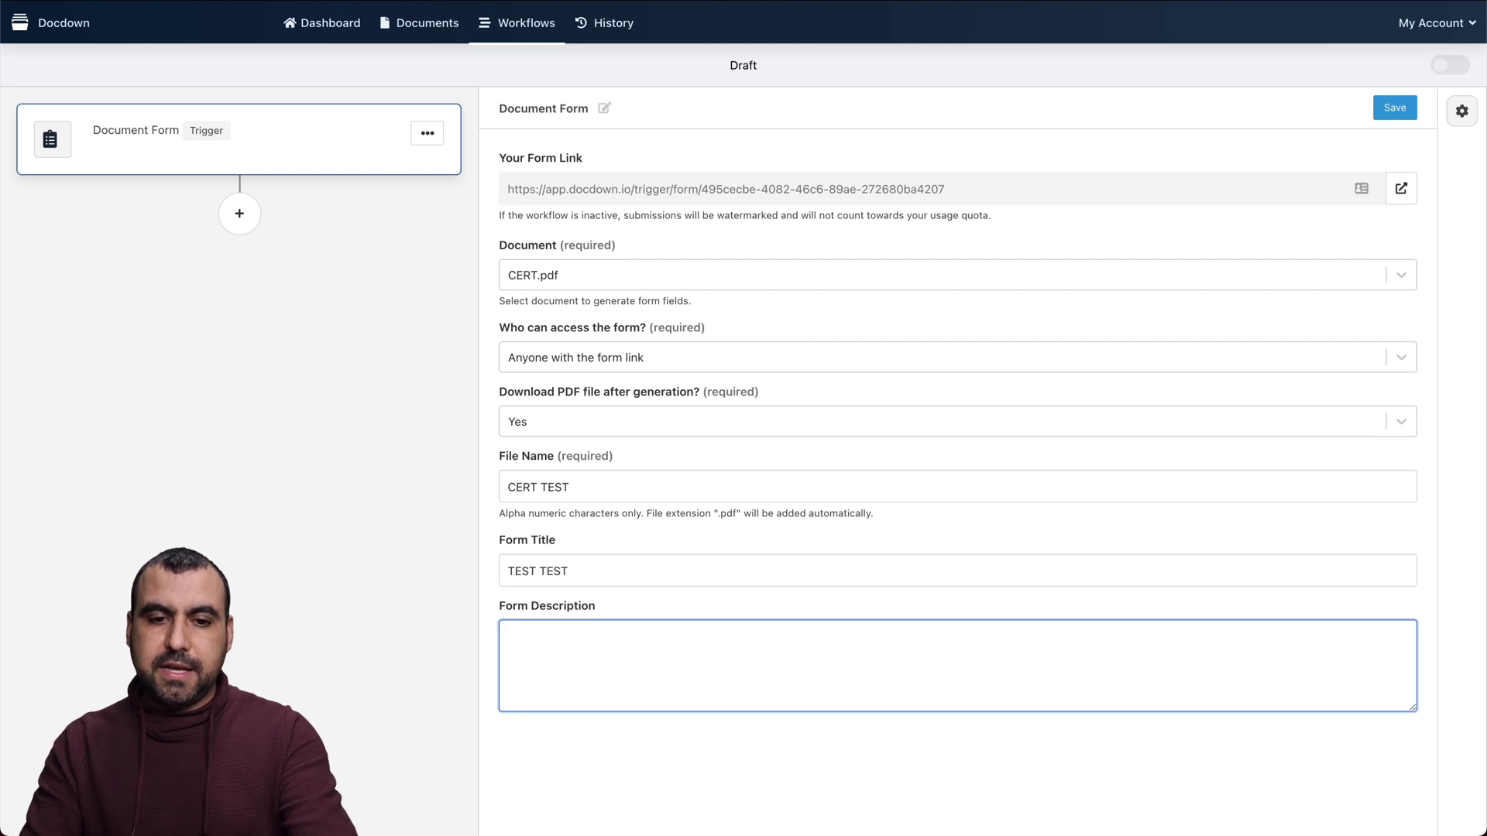
pyautogui.write('TEST')
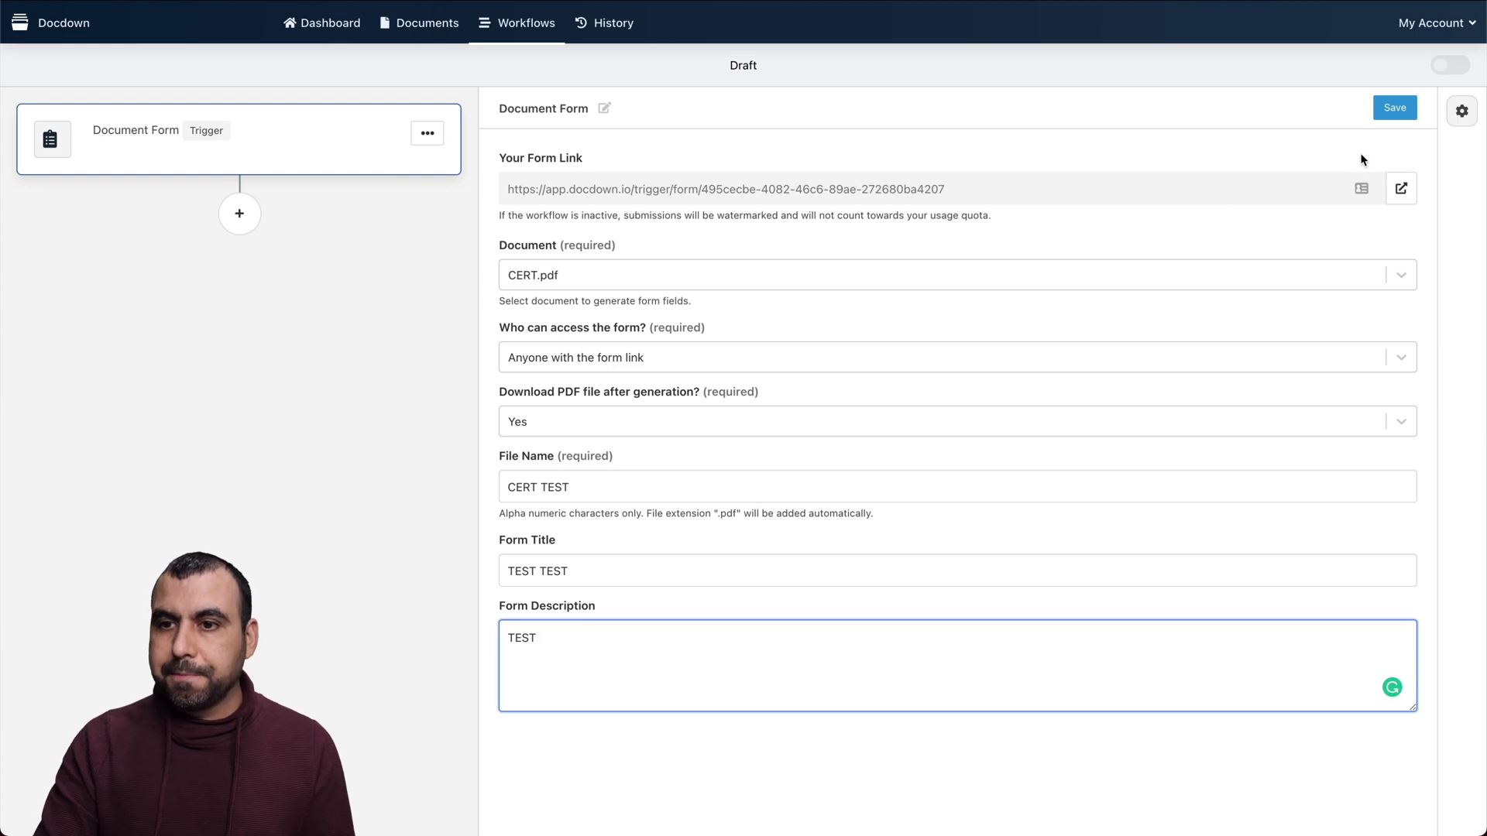
pyautogui.click(1395, 108)
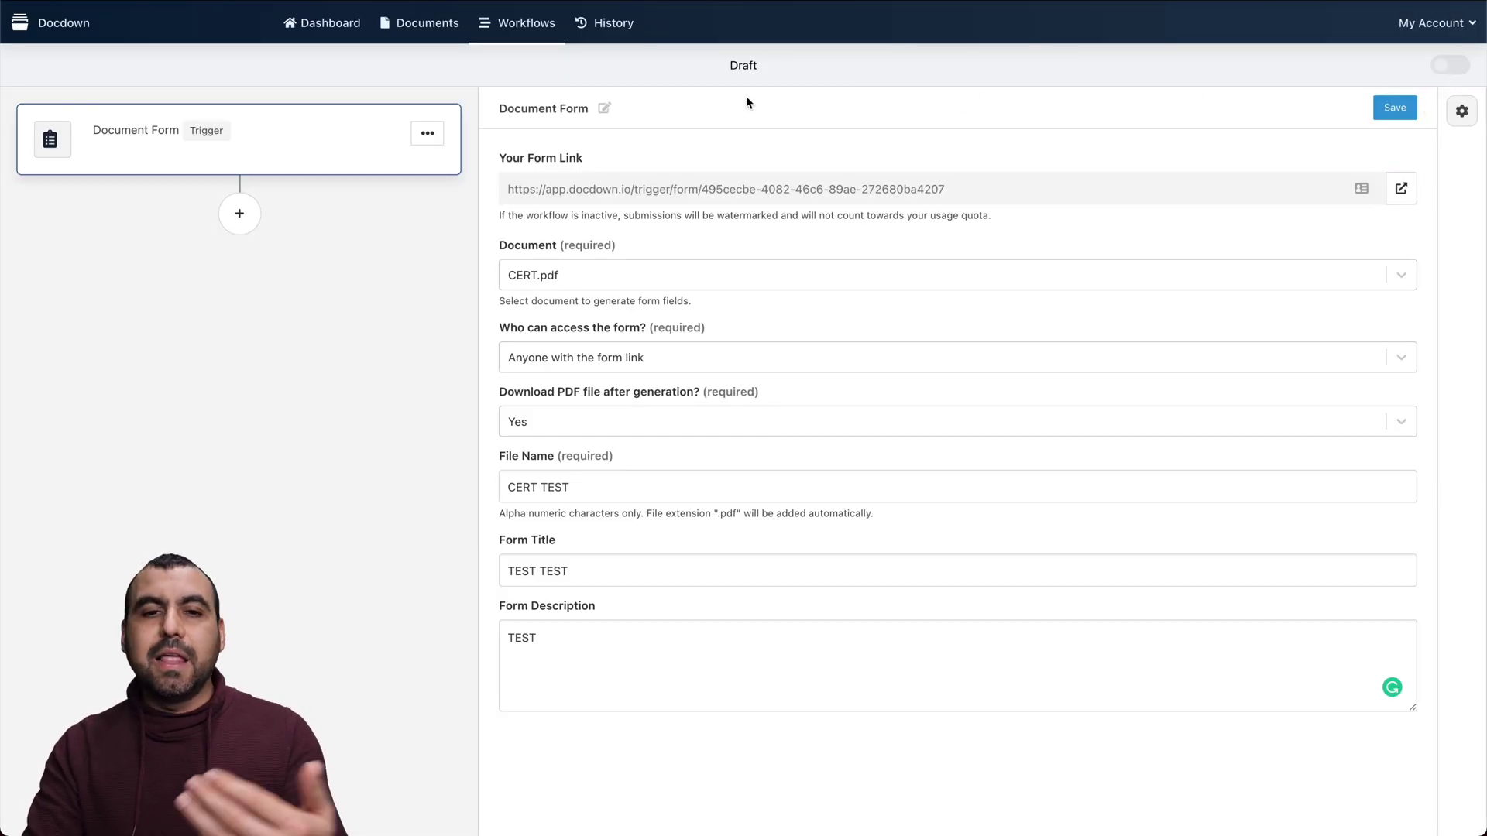
# Add a new step below the Document Form trigger node
pyautogui.click(240, 215)
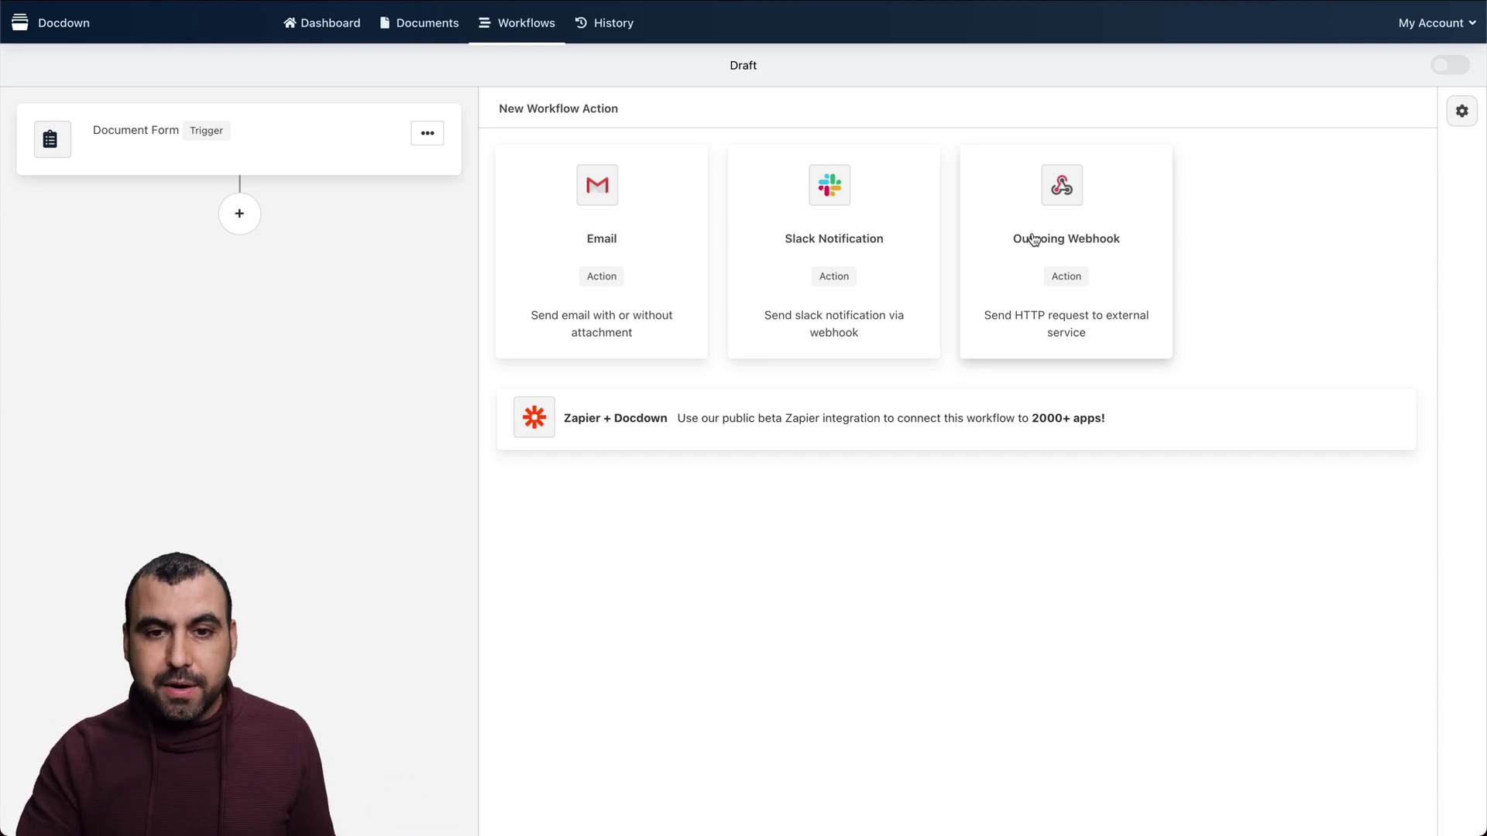
# Add an Email action sent from the Docdown notifications address to the recipient's e-mail address
pyautogui.click(608, 206)
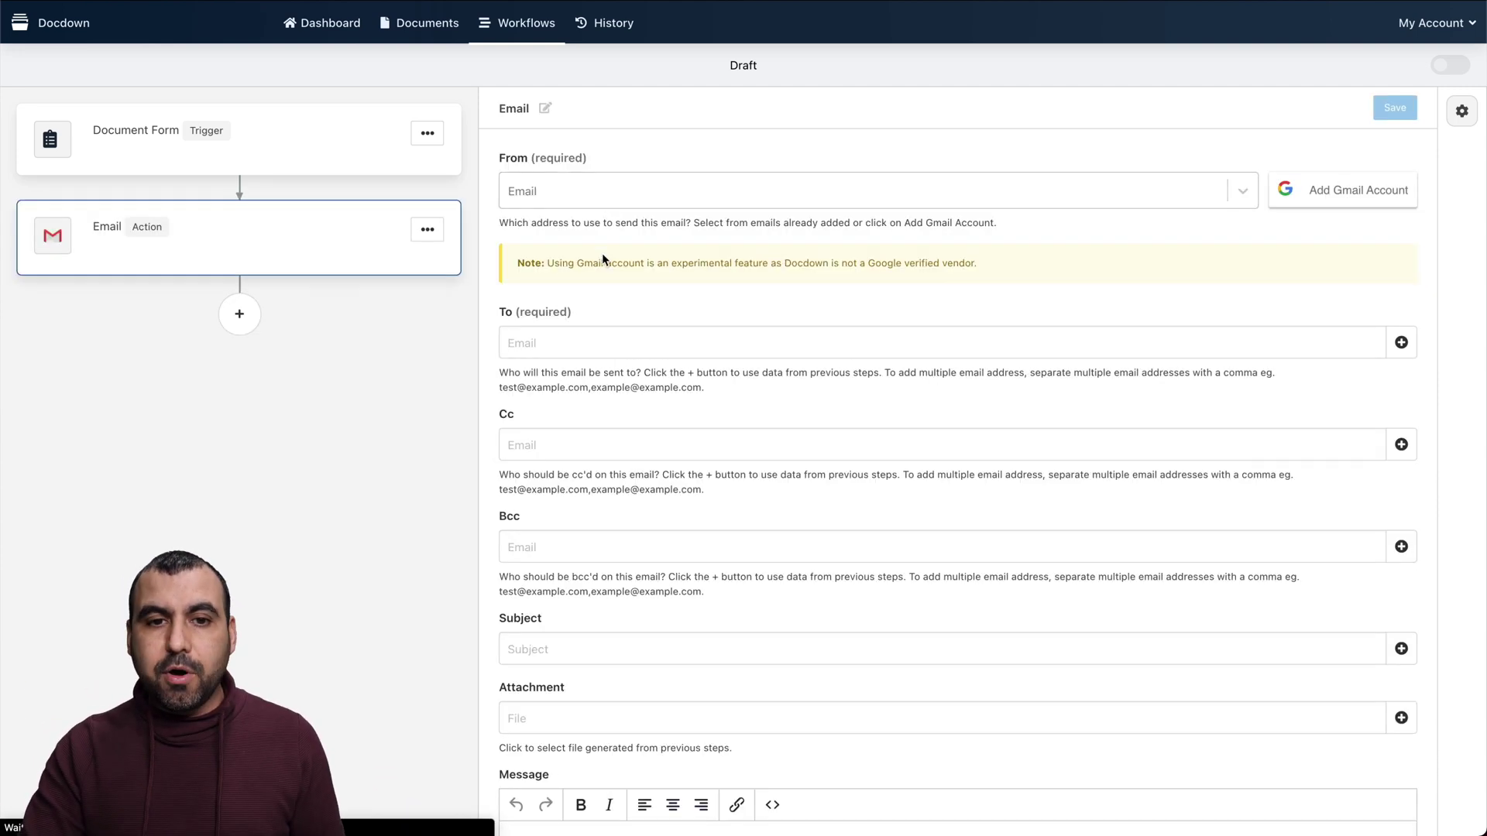
pyautogui.click(642, 194)
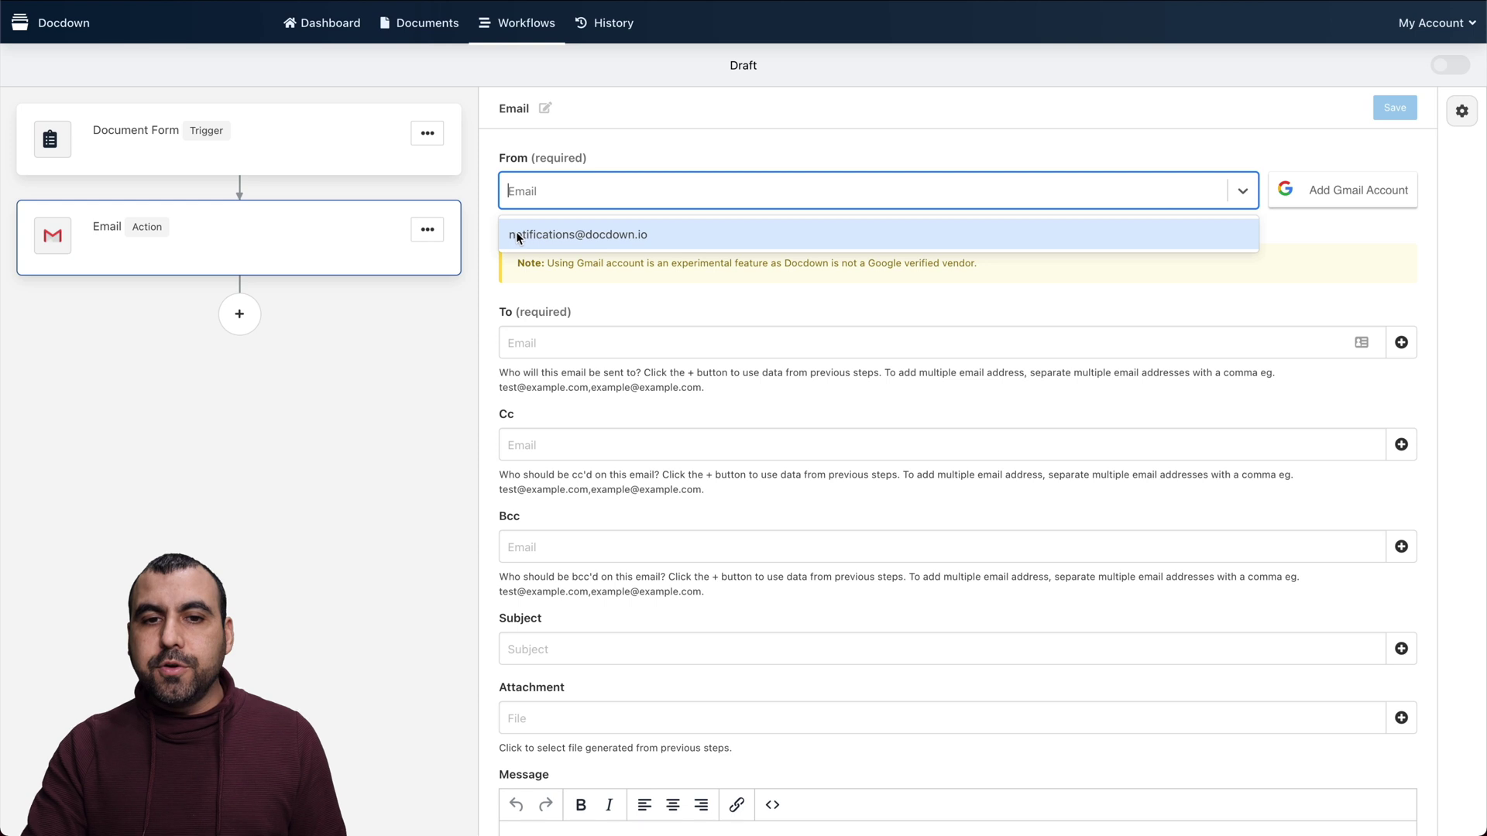
pyautogui.click(575, 239)
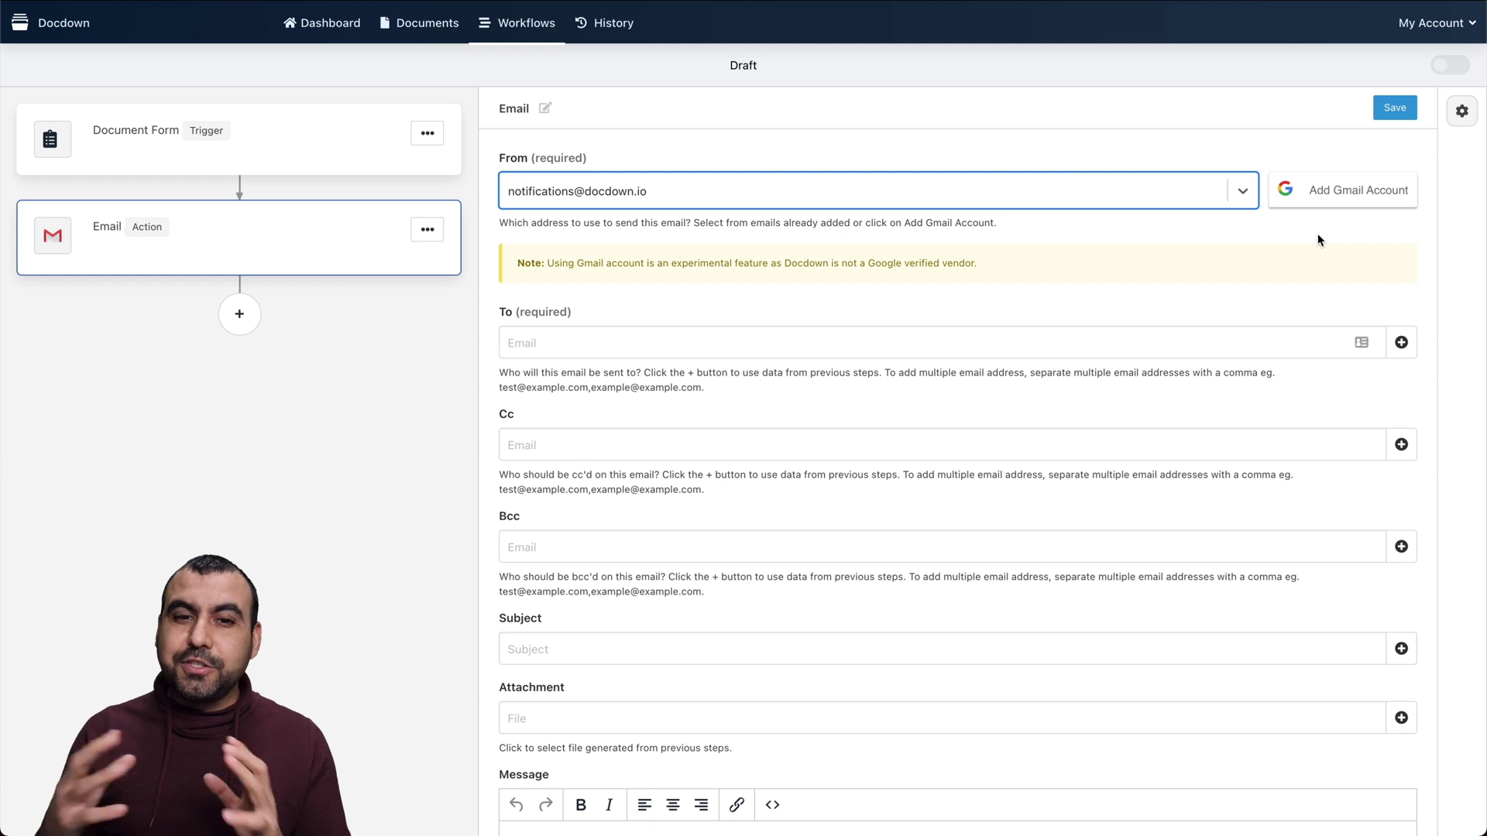
pyautogui.click(554, 343)
pyautogui.click(1405, 348)
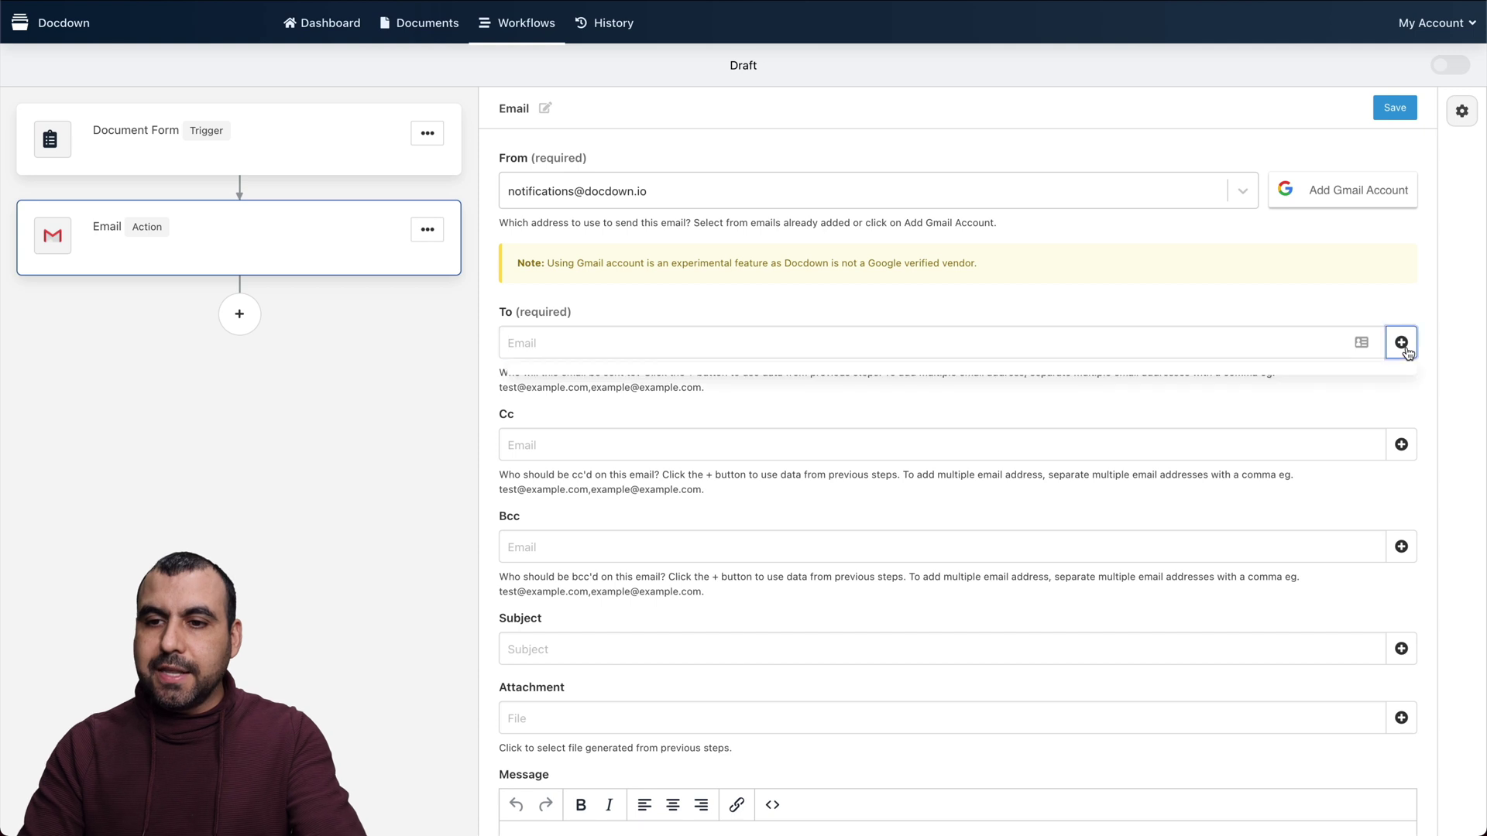
pyautogui.scroll(-1, 1346, 383)
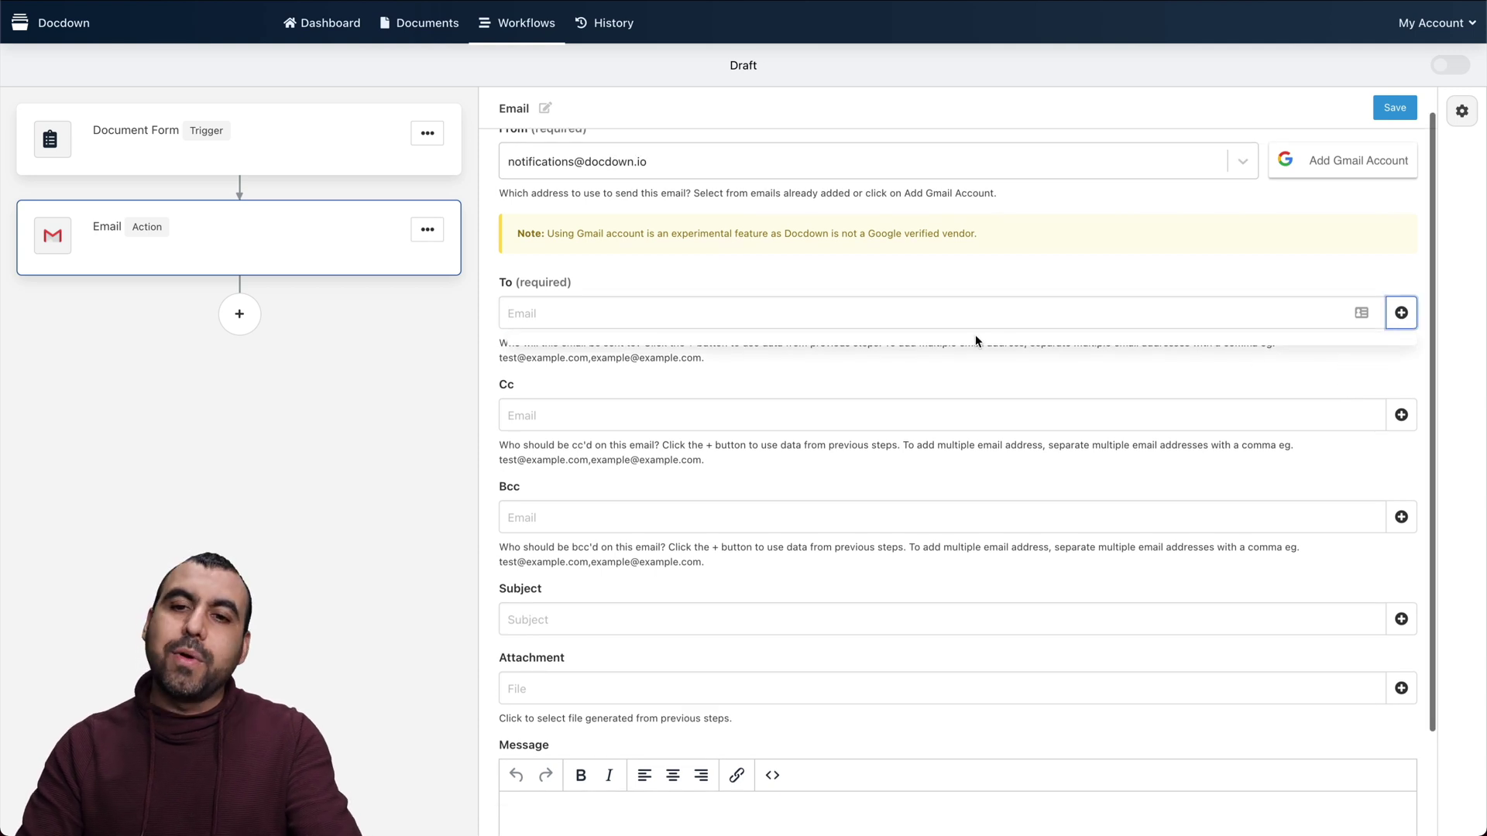
pyautogui.click(985, 317)
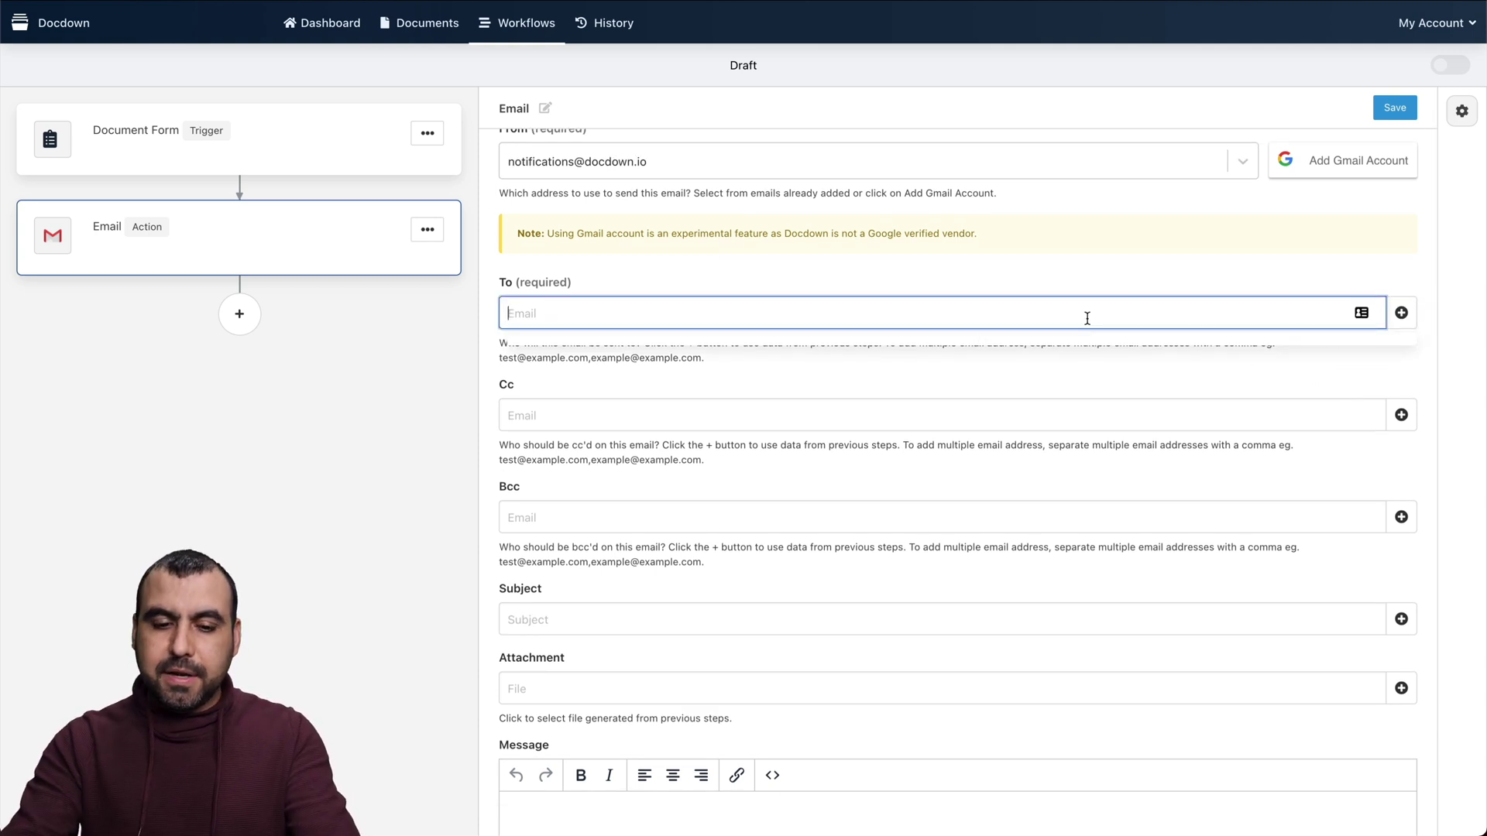
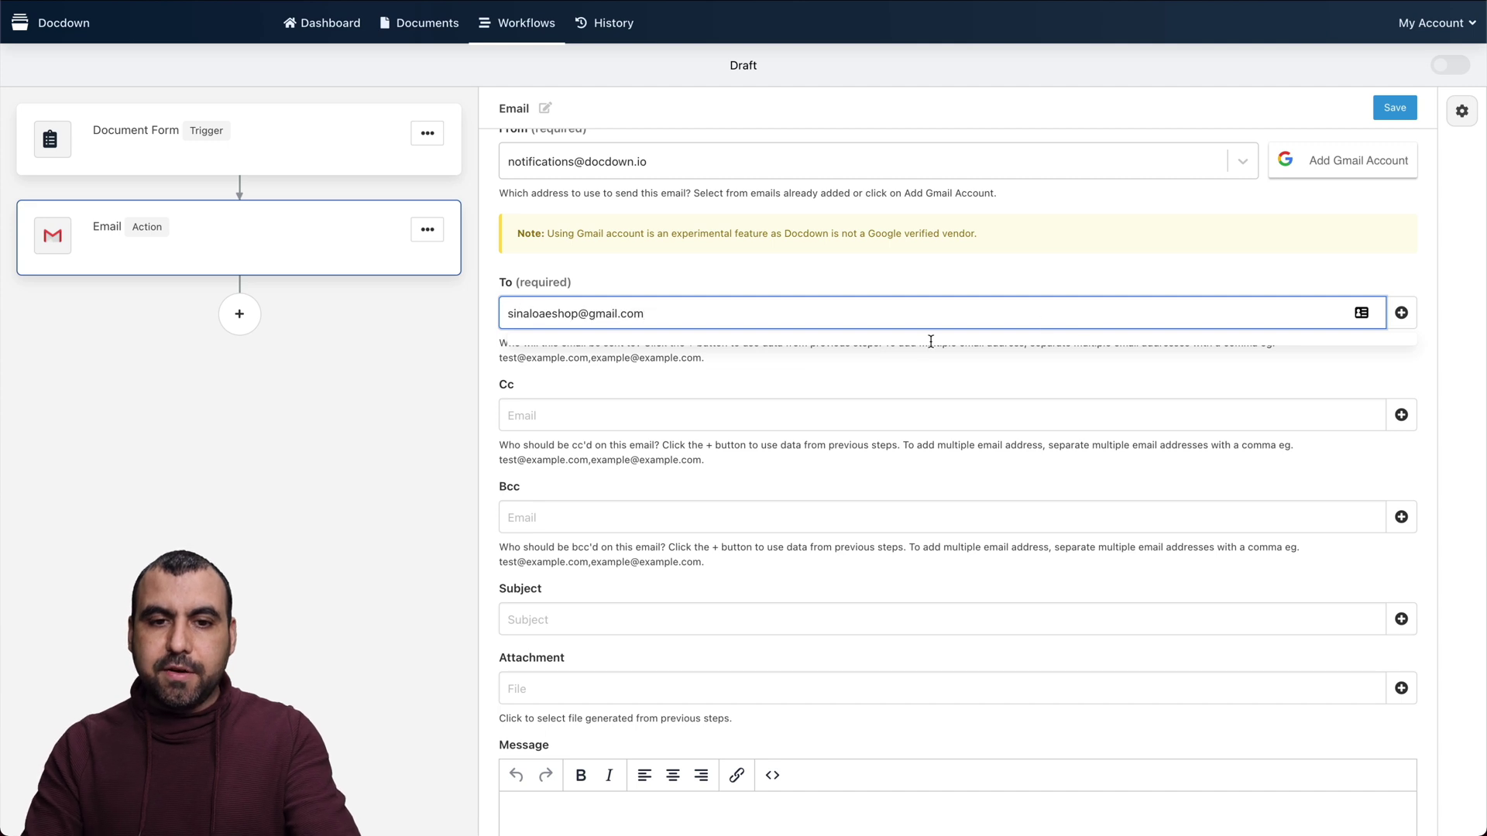
# Set the email subject to TEST VIDEO and look for an attachment file from previous steps
pyautogui.click(615, 410)
pyautogui.scroll(-1, 546, 412)
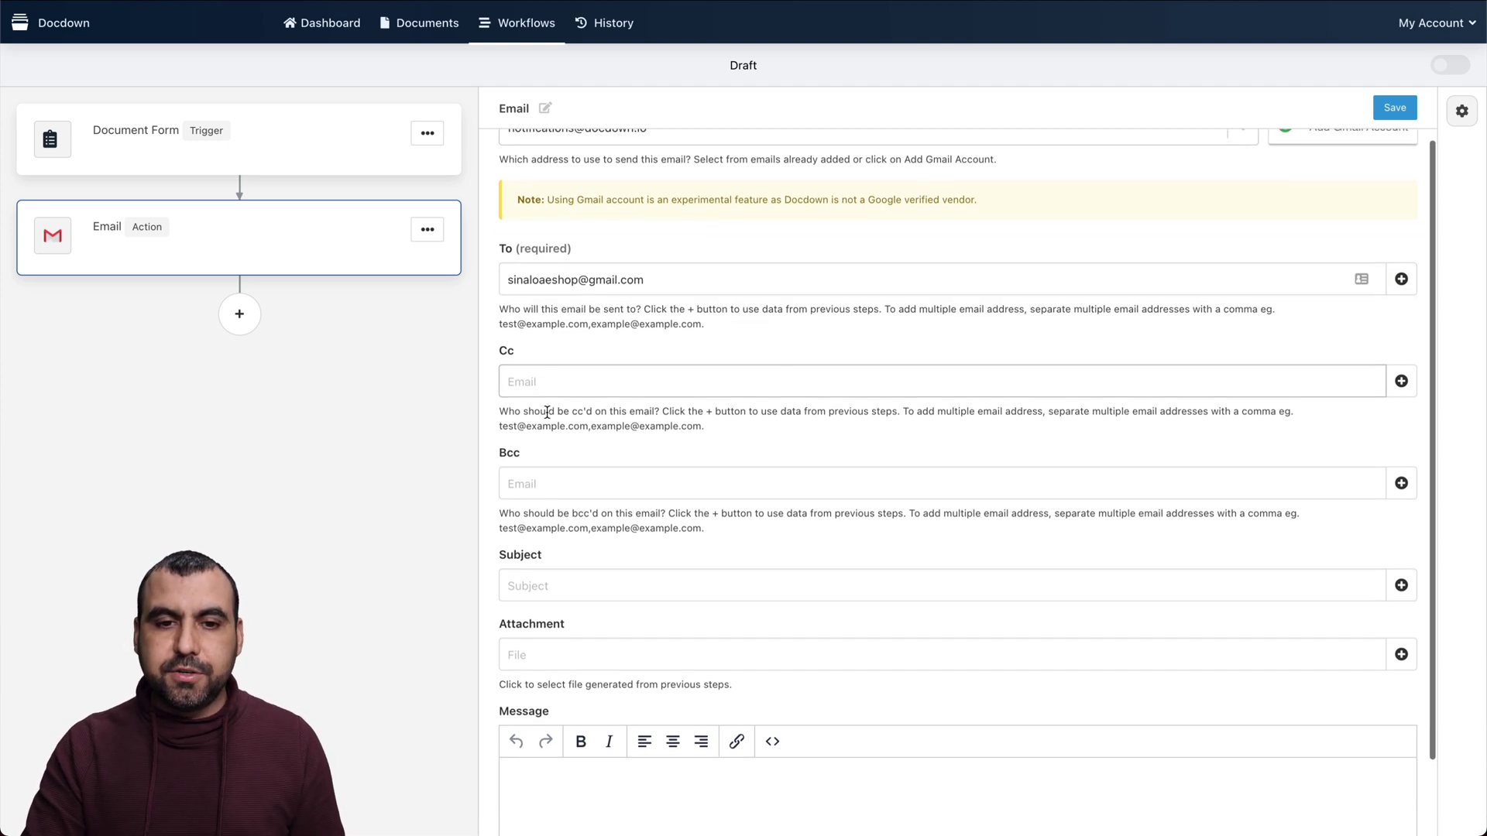
pyautogui.scroll(-2, 546, 412)
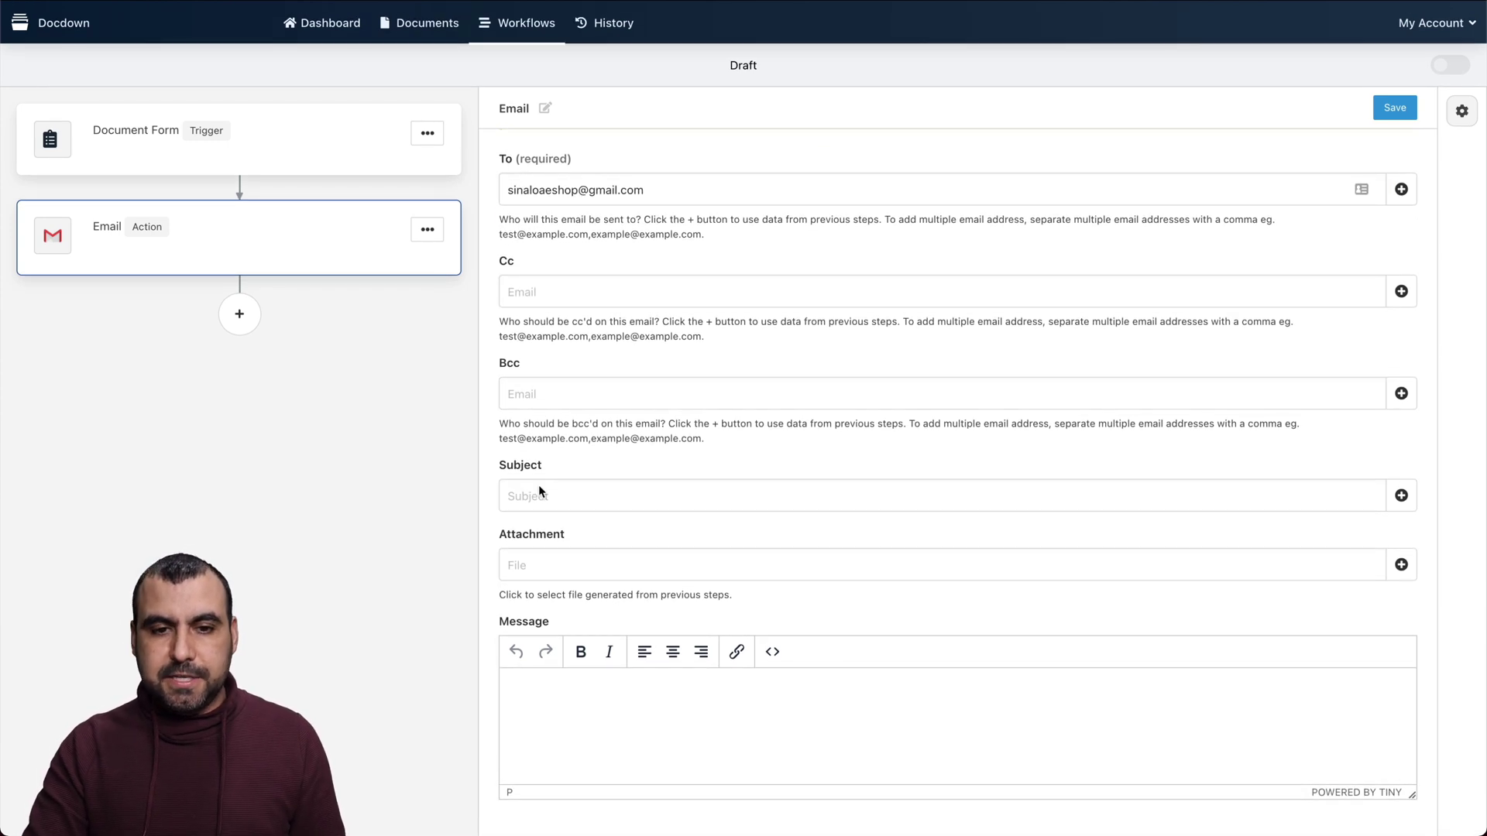
pyautogui.click(570, 493)
pyautogui.write('TEST VIDEO')
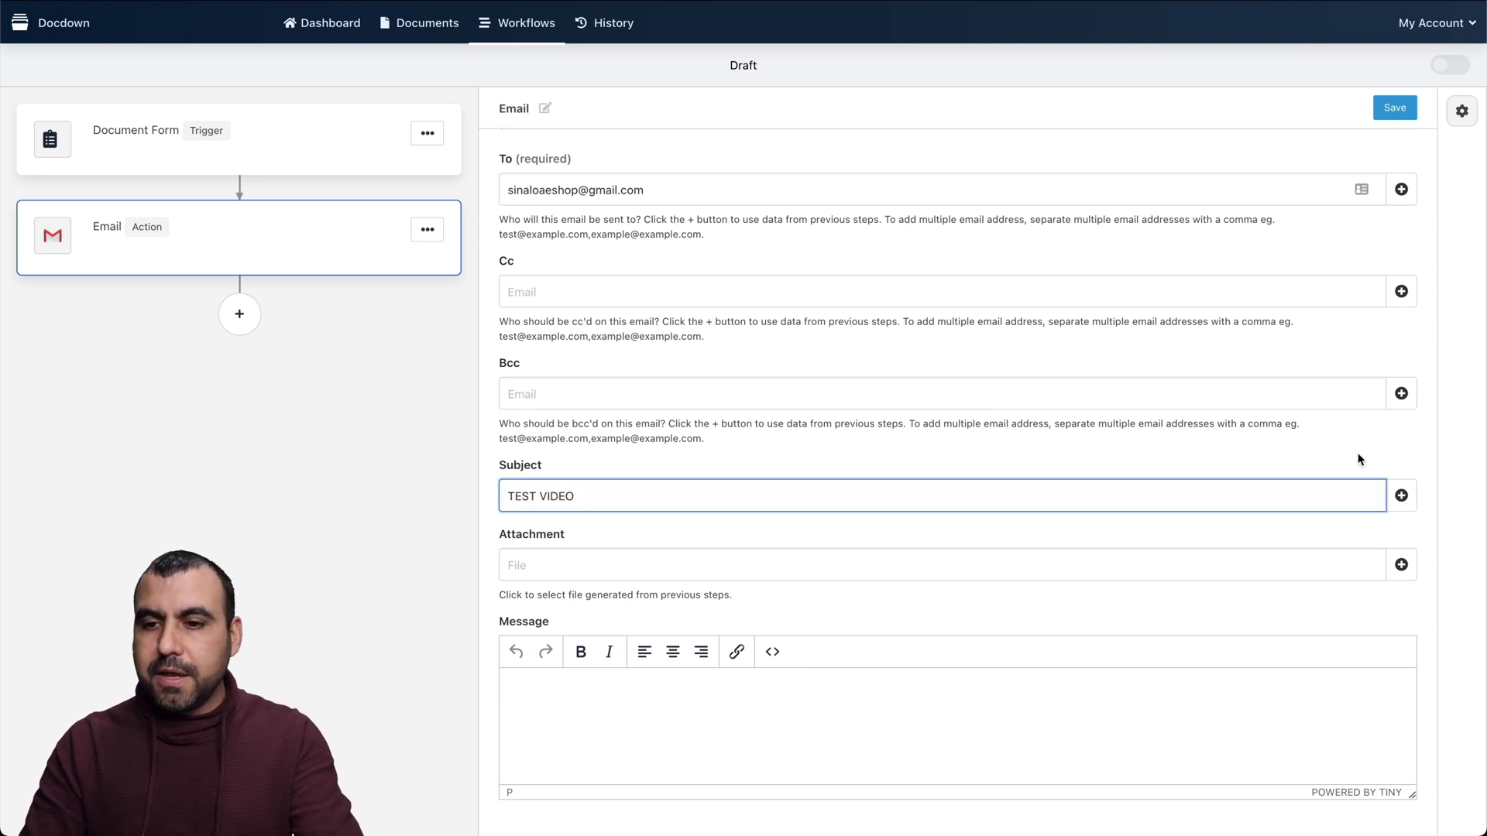
pyautogui.click(1406, 499)
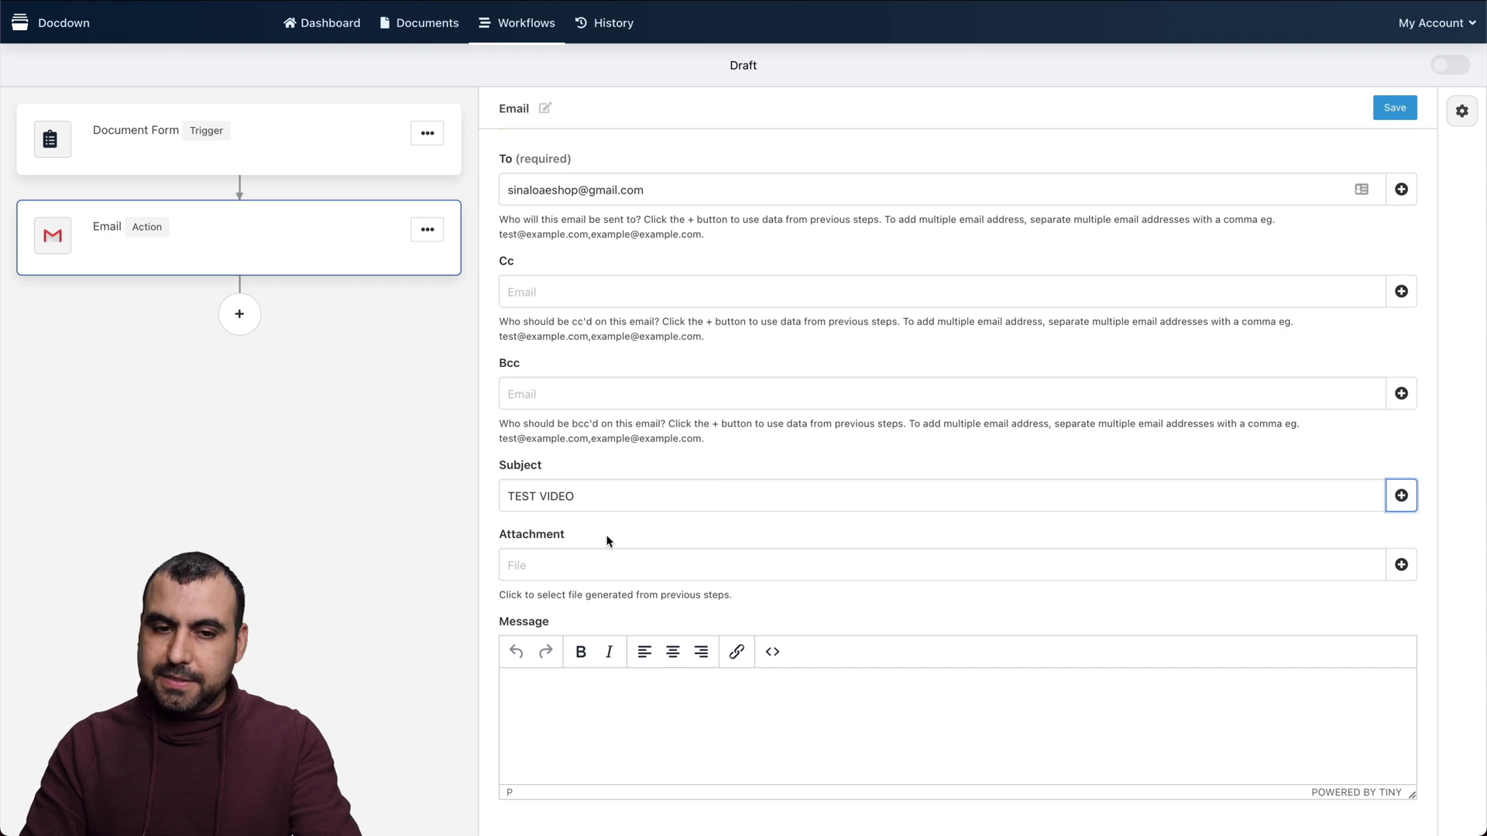
pyautogui.click(625, 565)
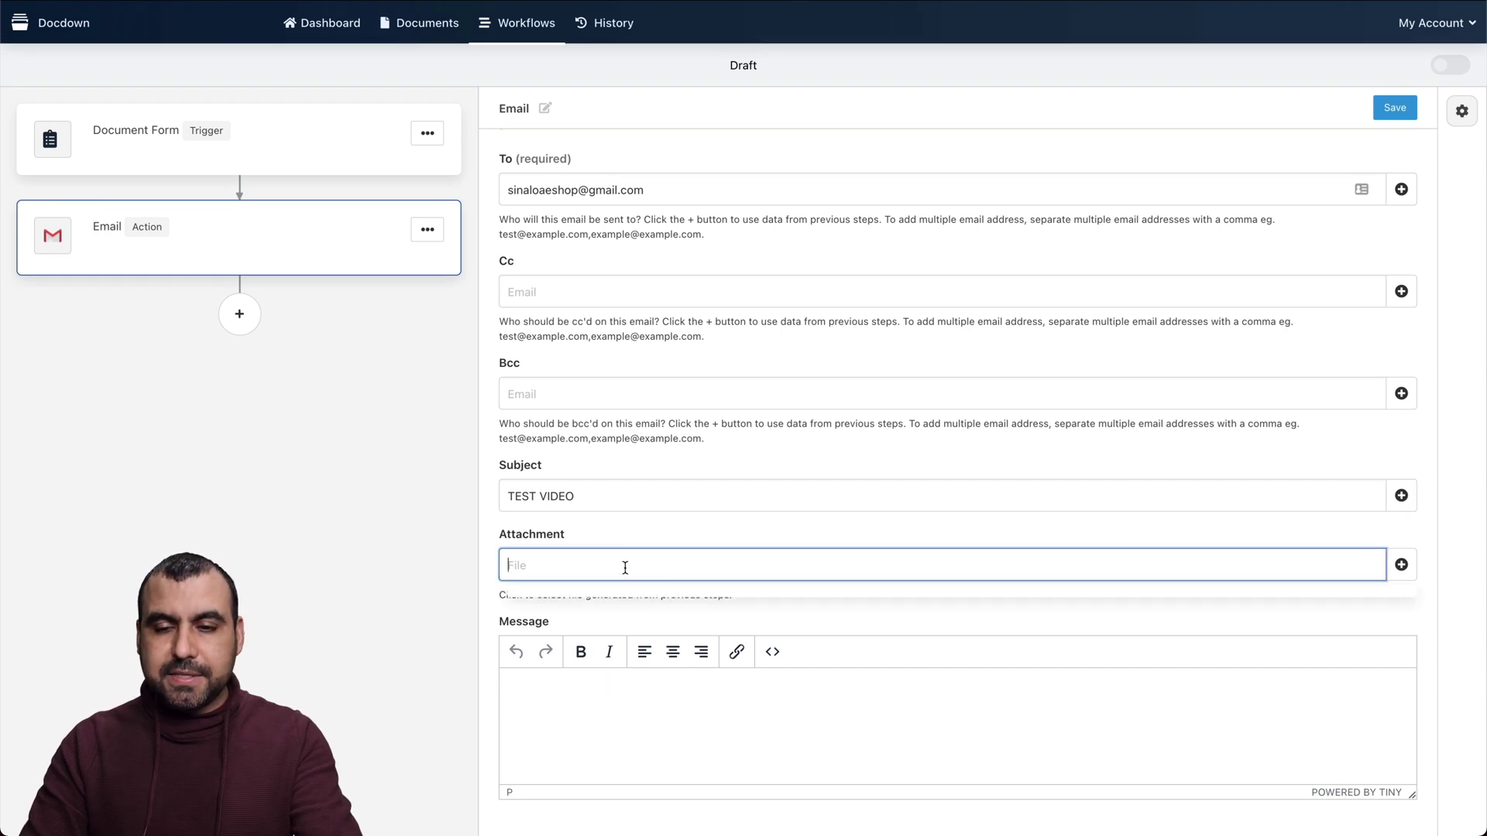
pyautogui.click(1401, 565)
pyautogui.click(1317, 564)
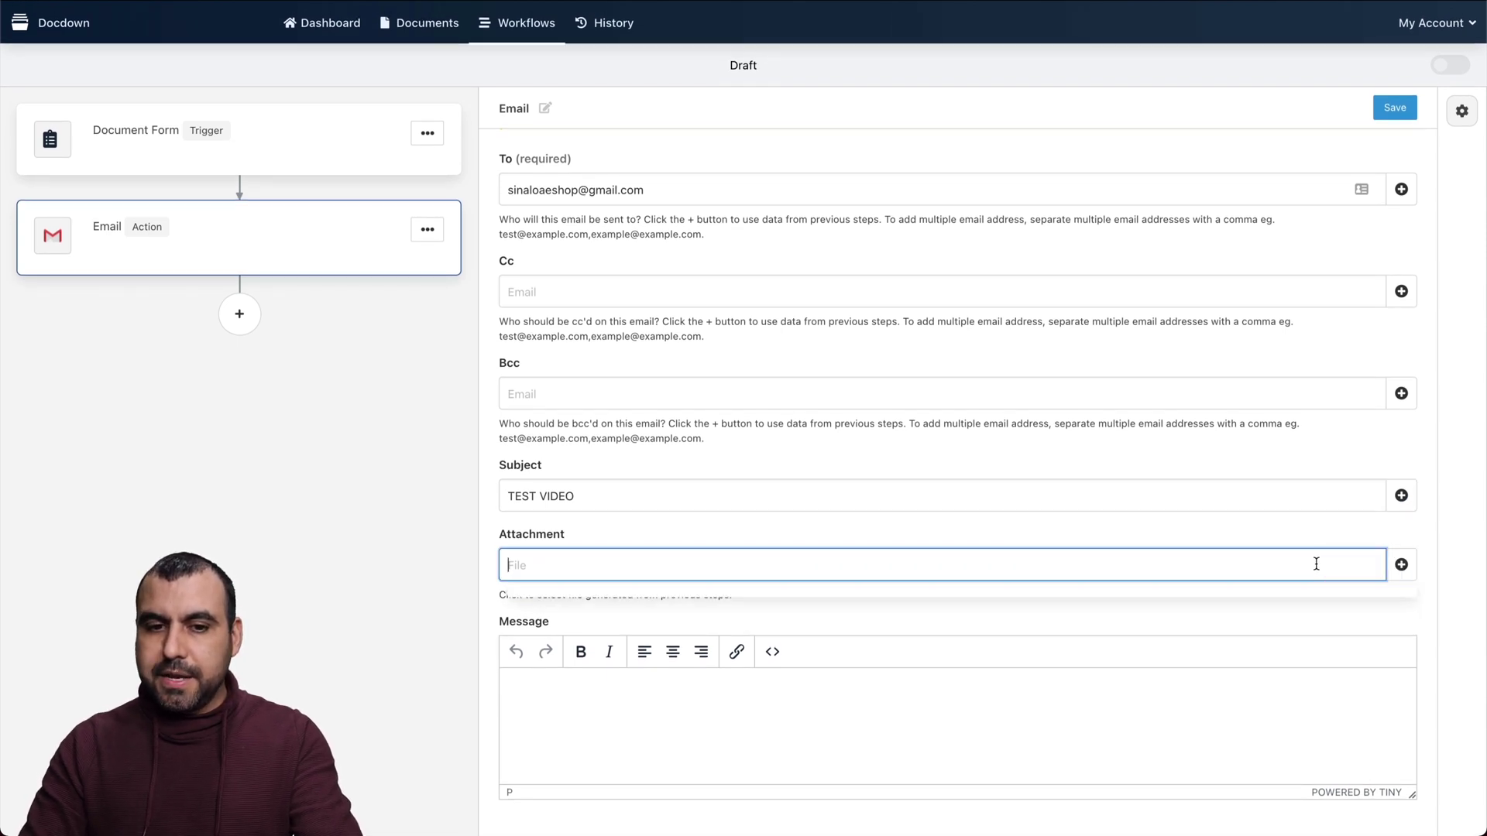
# Write the message body 'TEST asdasdas' with 'sa' on a second line
pyautogui.click(988, 734)
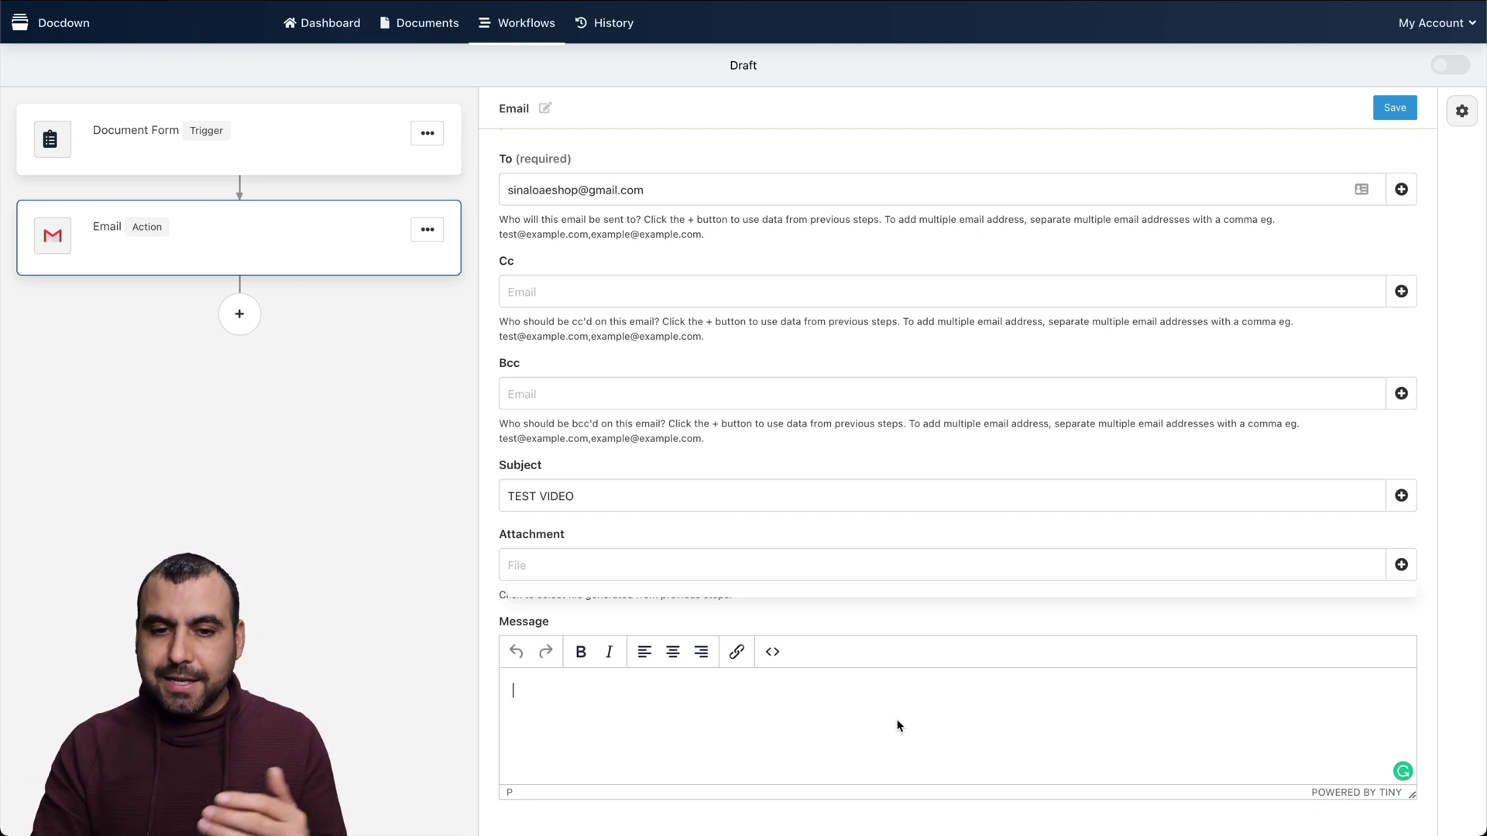
pyautogui.click(1401, 565)
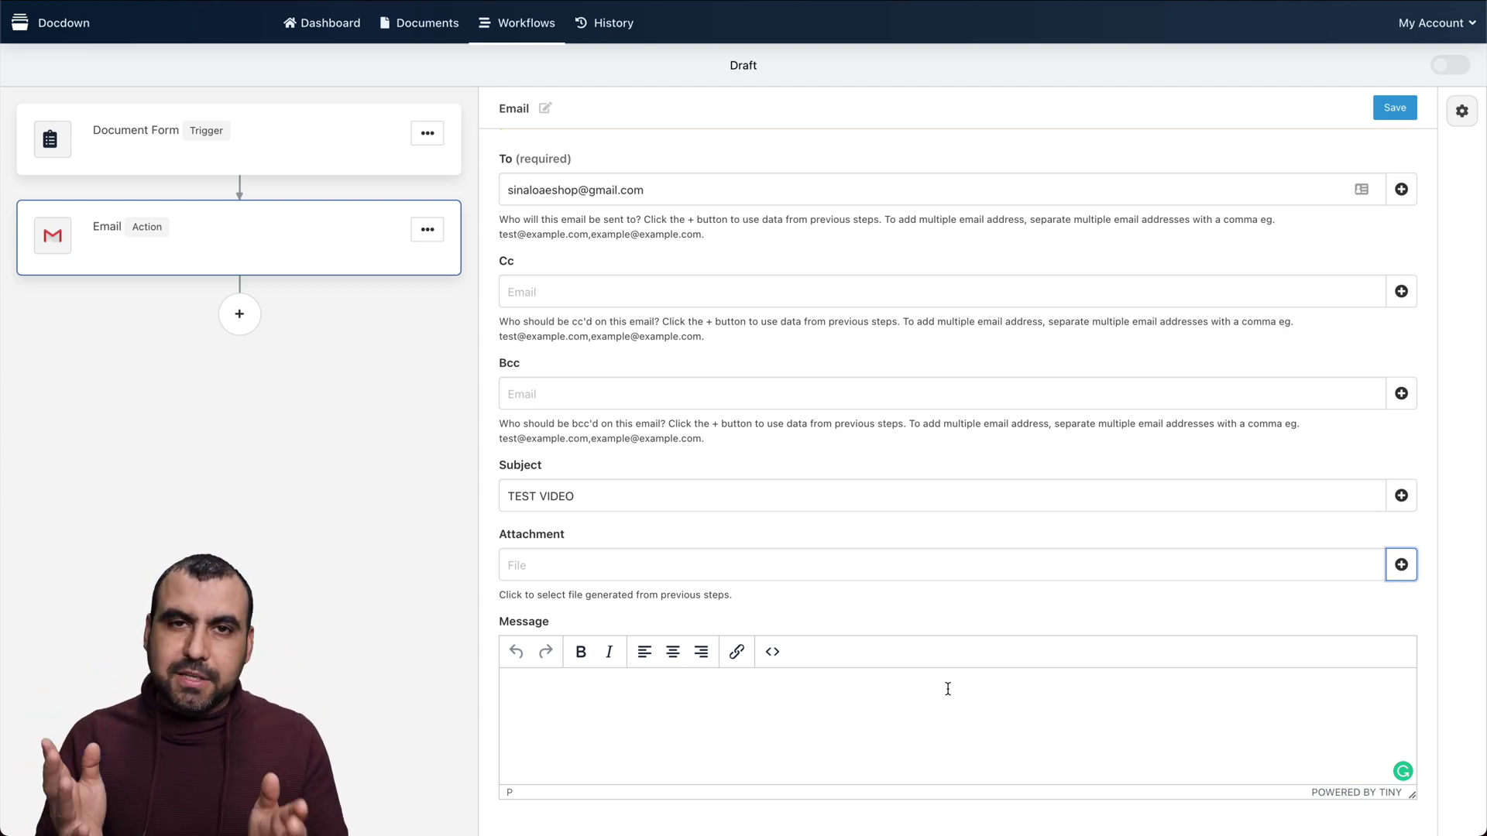
pyautogui.click(718, 710)
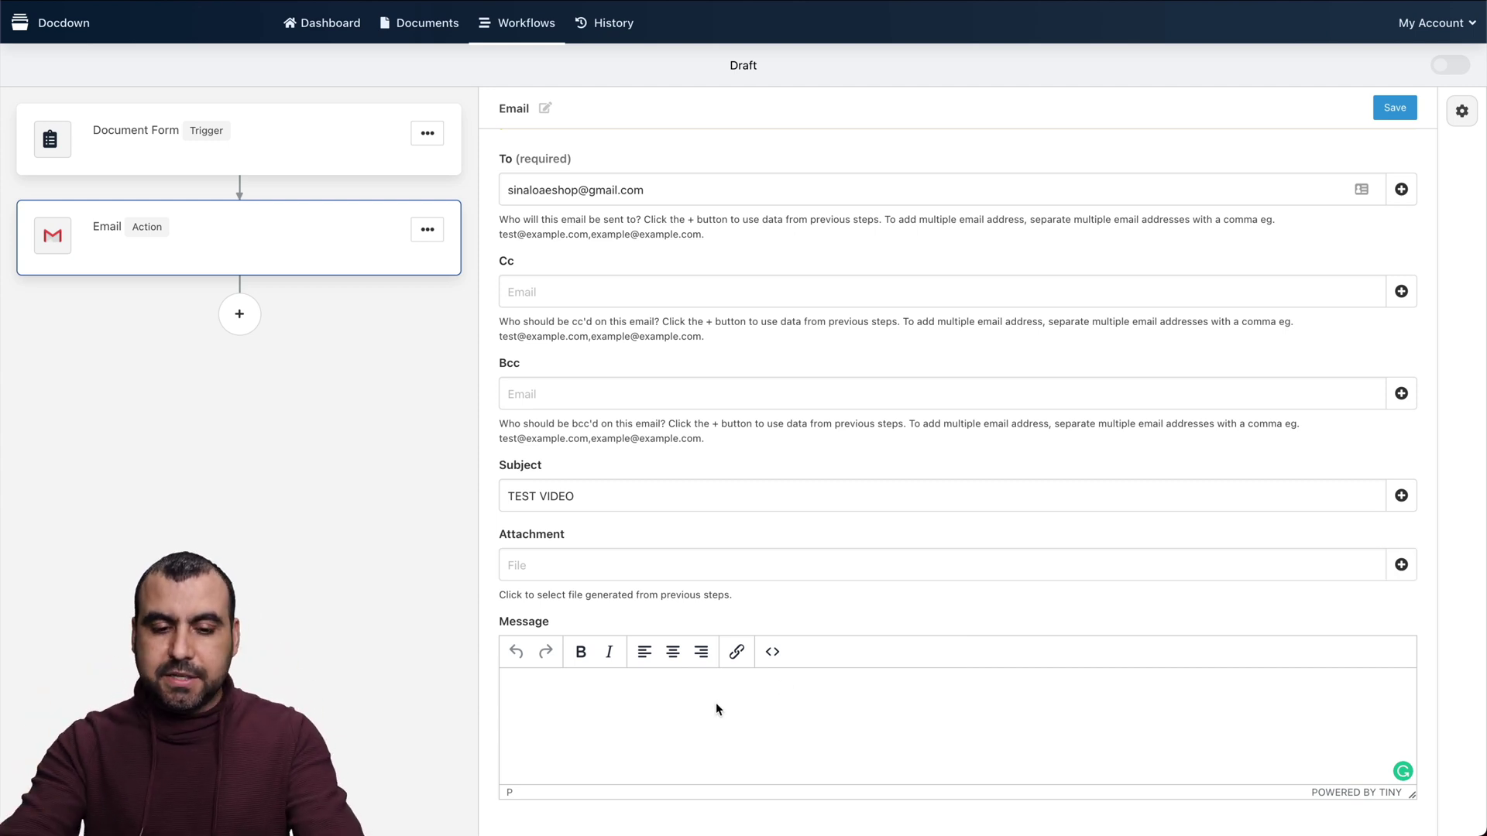
pyautogui.write('TEST asdasdas')
pyautogui.press('Return')
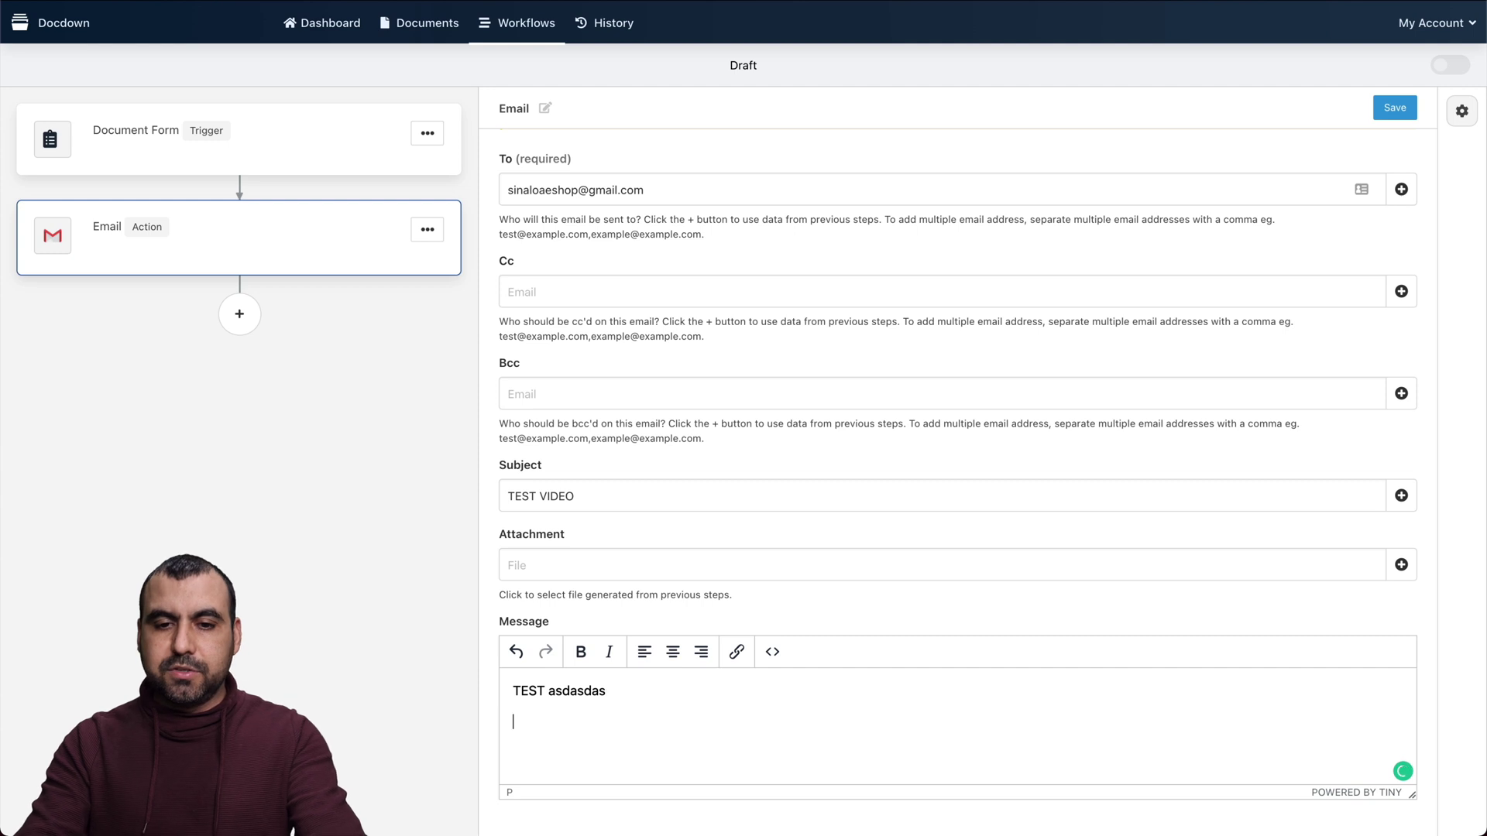
pyautogui.write('sa')
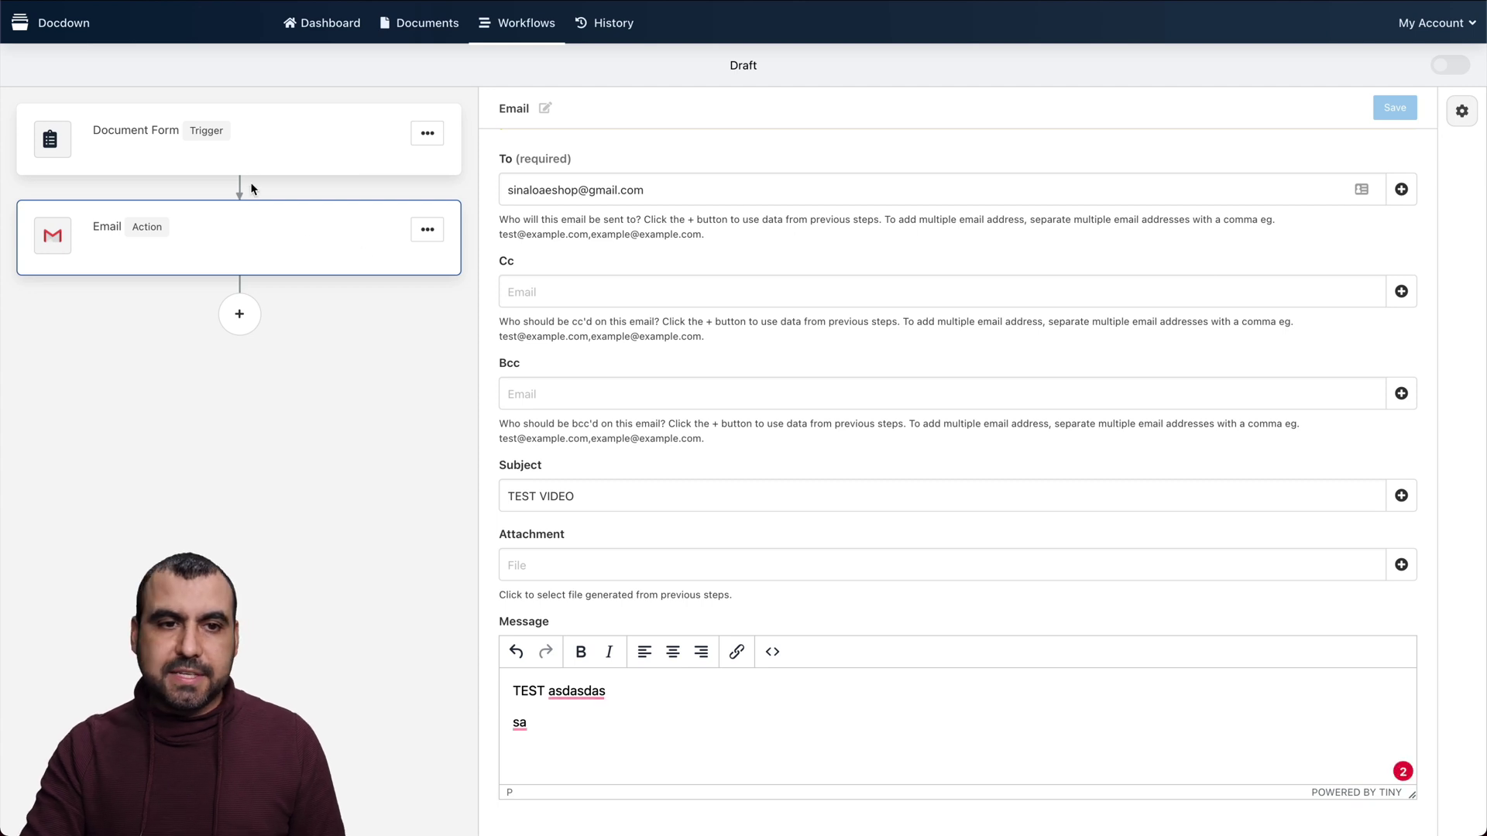
# Set the trigger's document to CERT.pdf, access to anyone with the link, and PDF download on
pyautogui.click(241, 156)
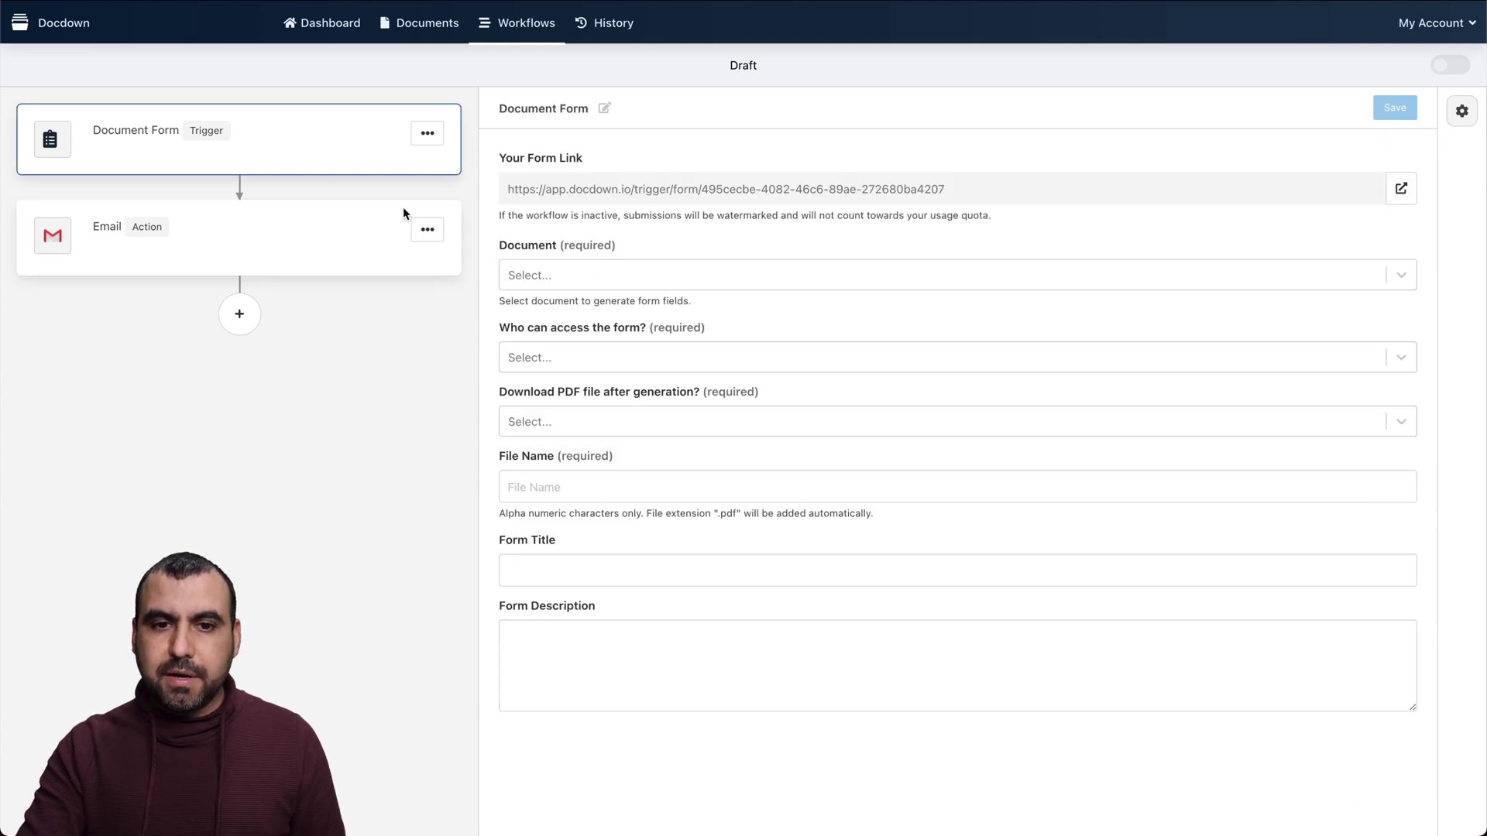
pyautogui.click(620, 276)
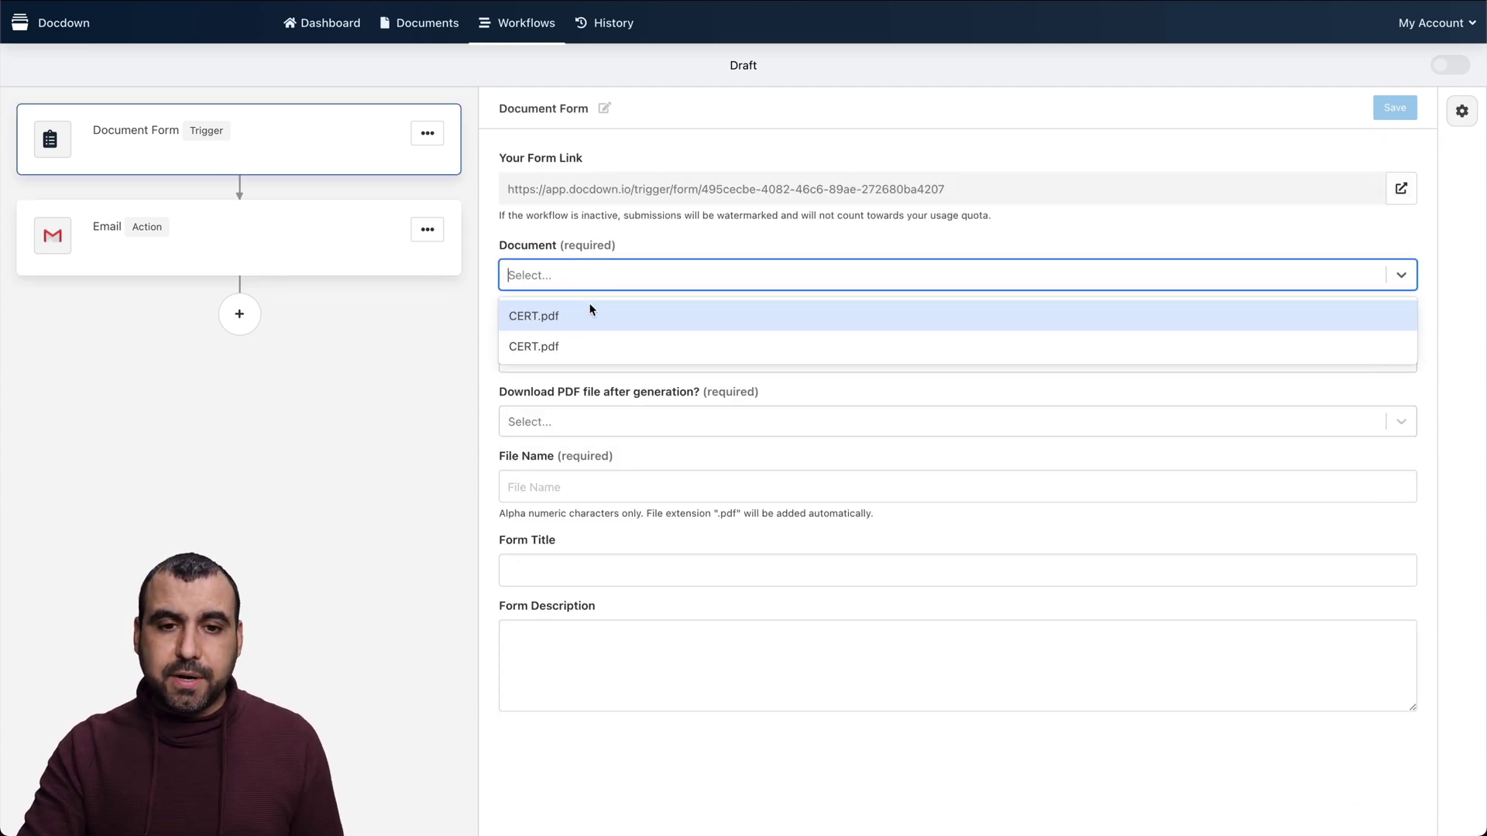
pyautogui.click(556, 347)
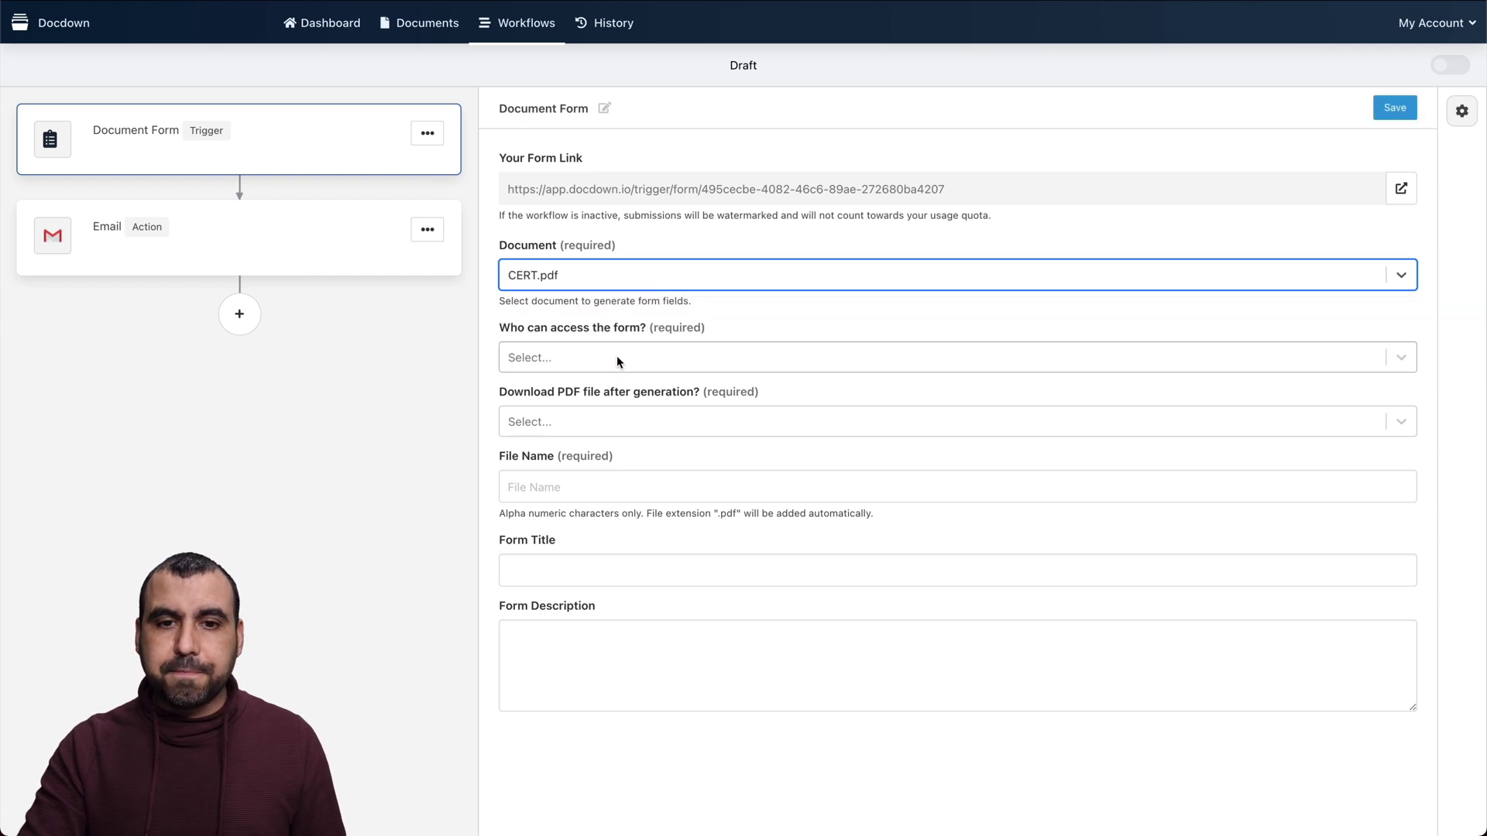
pyautogui.click(585, 364)
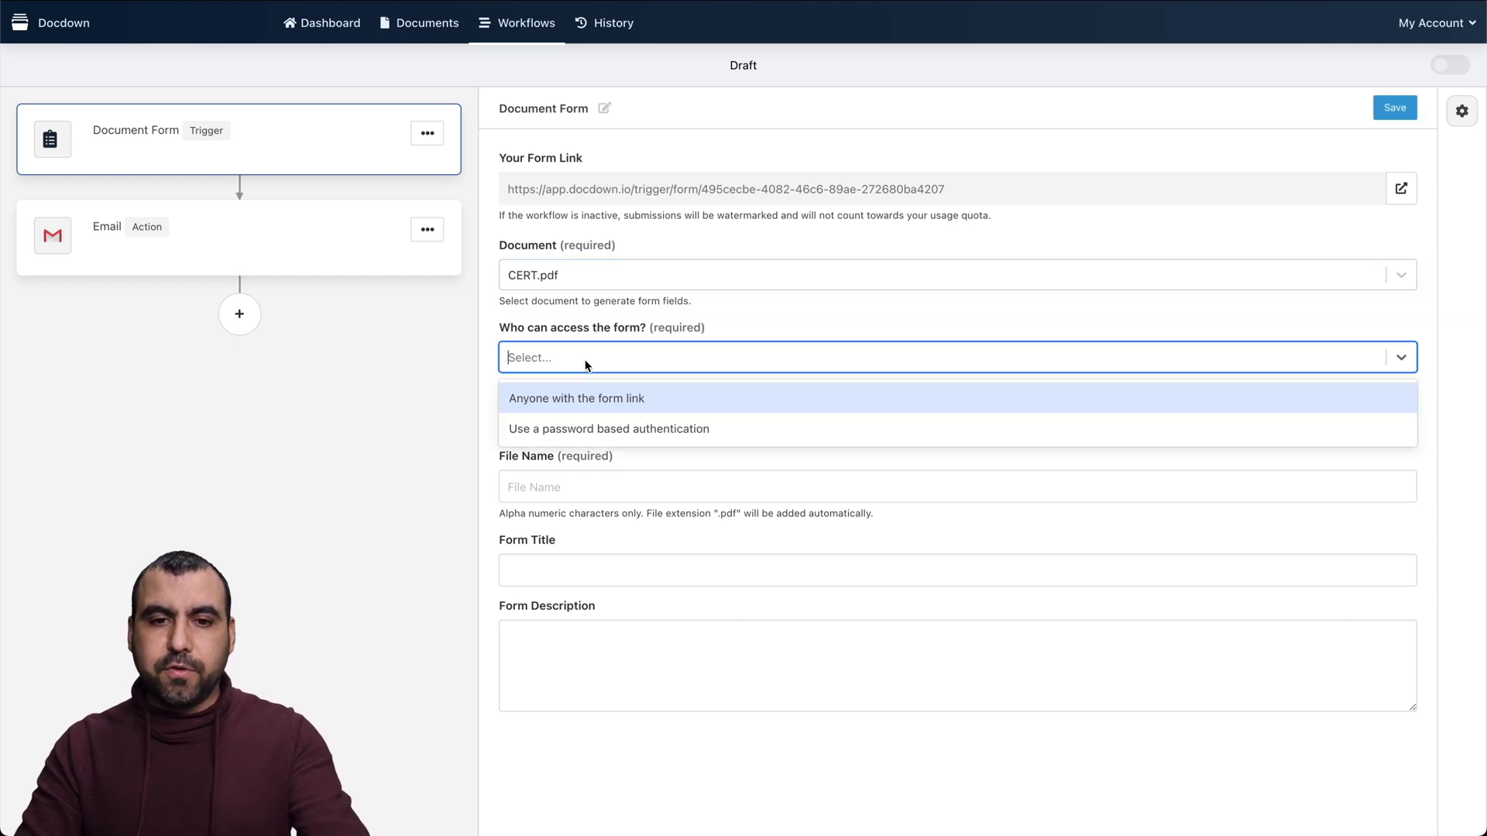
pyautogui.click(599, 401)
pyautogui.click(577, 423)
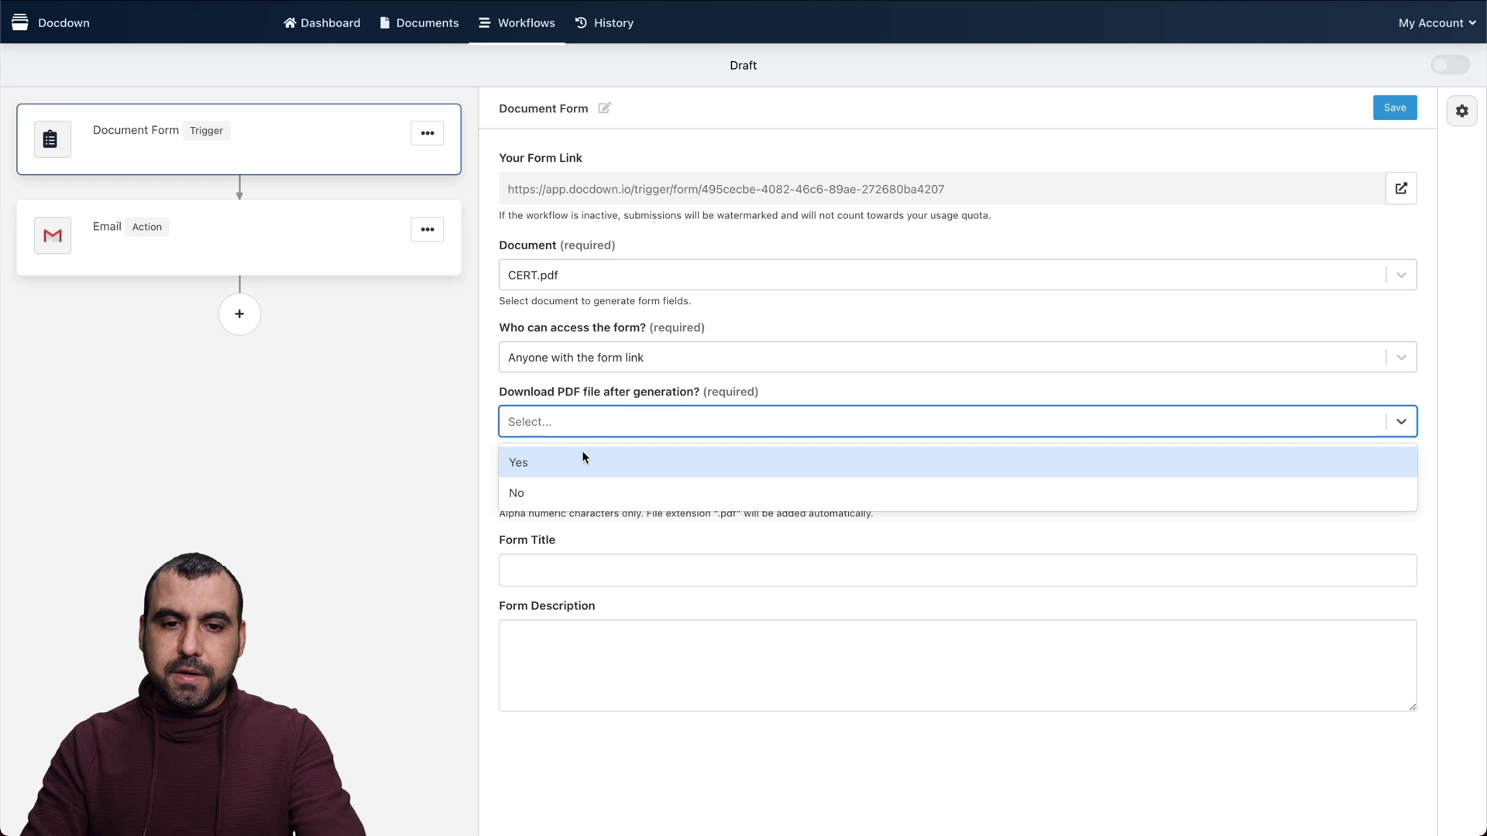
pyautogui.click(583, 457)
# Enter title asdas, description asdsad and file name asdsad, then save the trigger
pyautogui.click(558, 571)
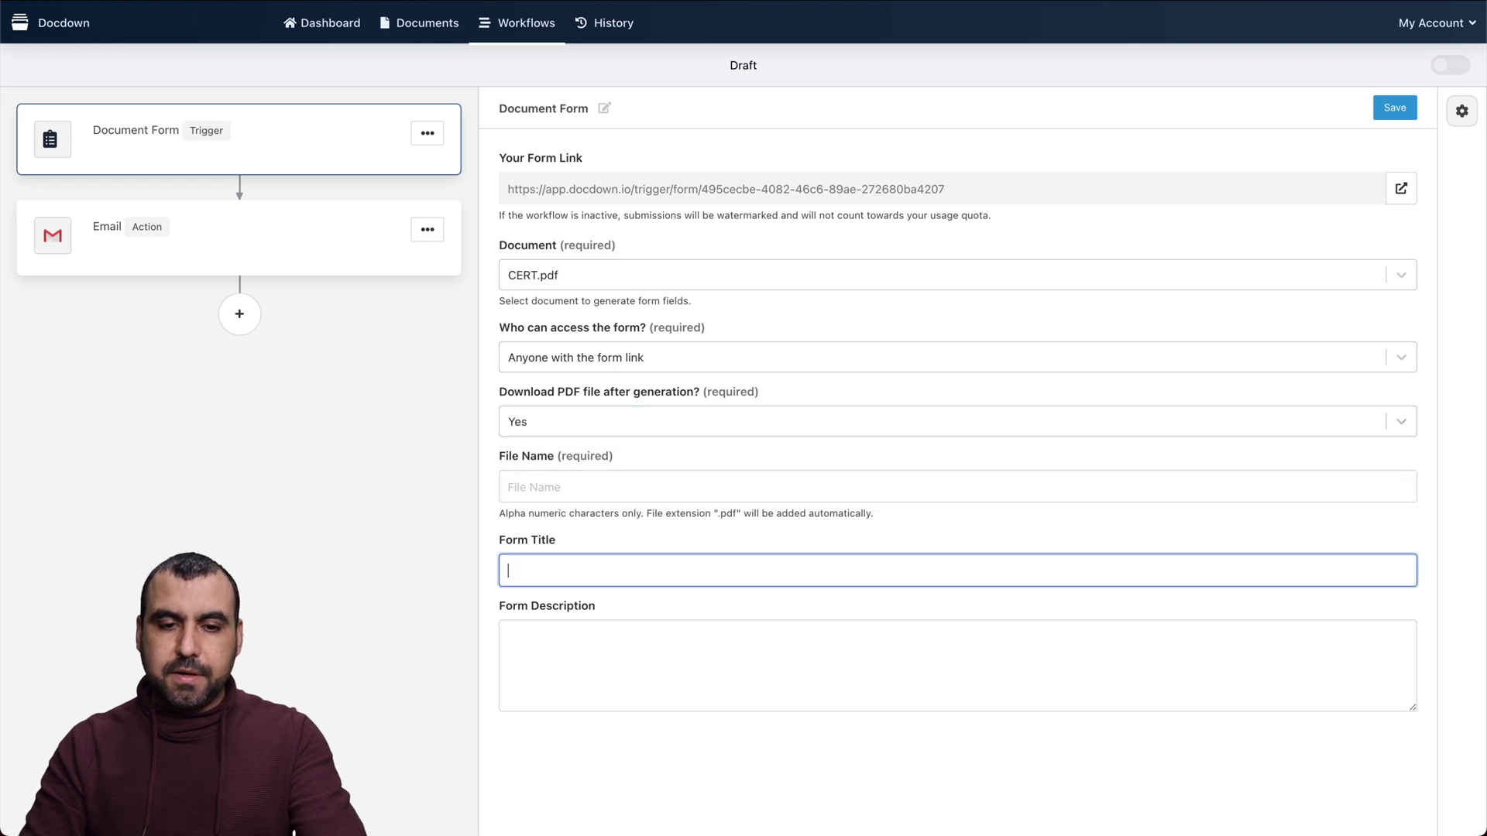
pyautogui.write('asdas')
pyautogui.click(574, 654)
pyautogui.write('asdsad')
pyautogui.click(1383, 111)
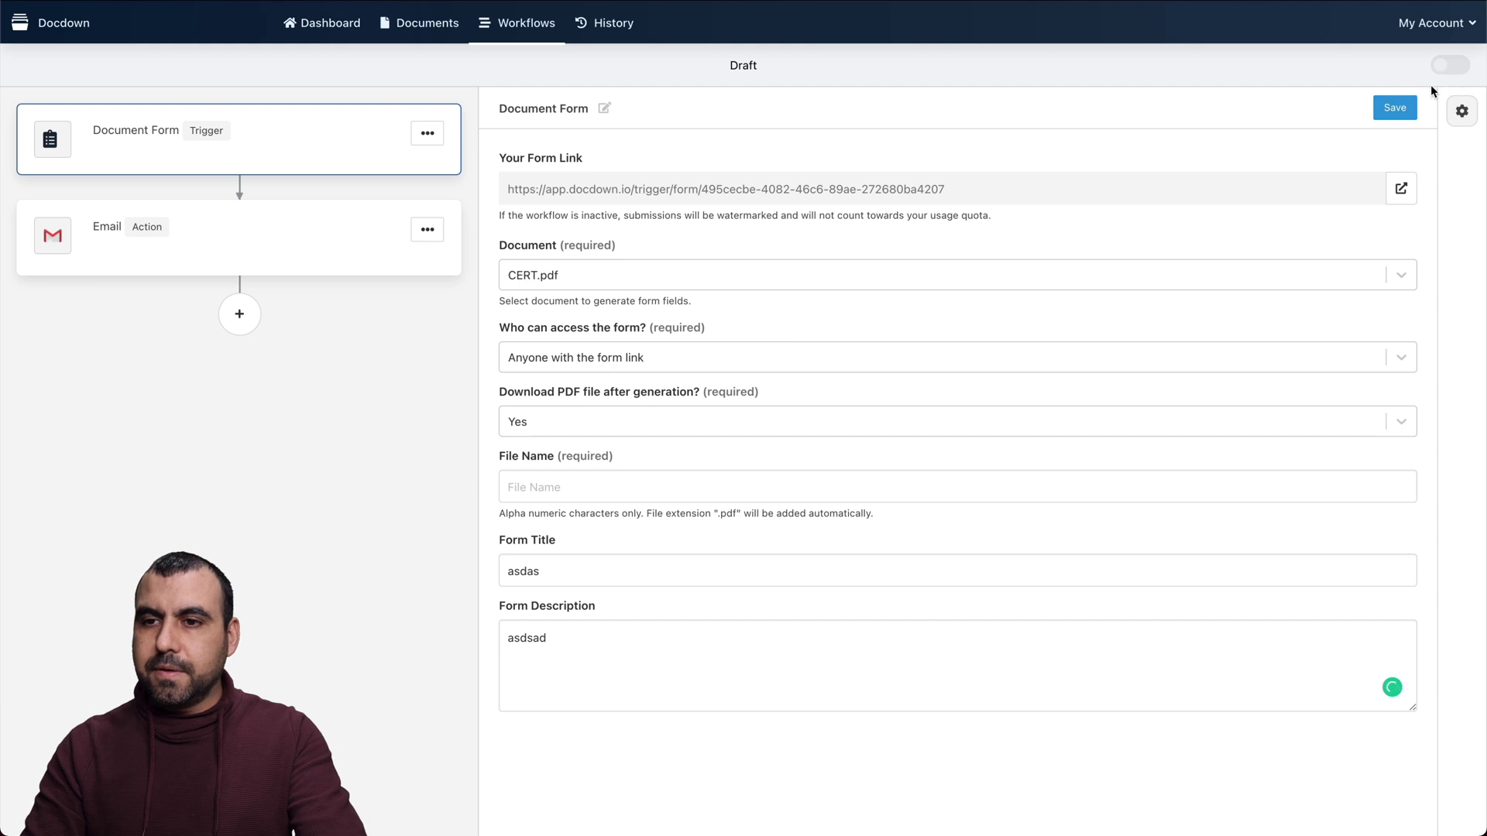
pyautogui.click(1395, 112)
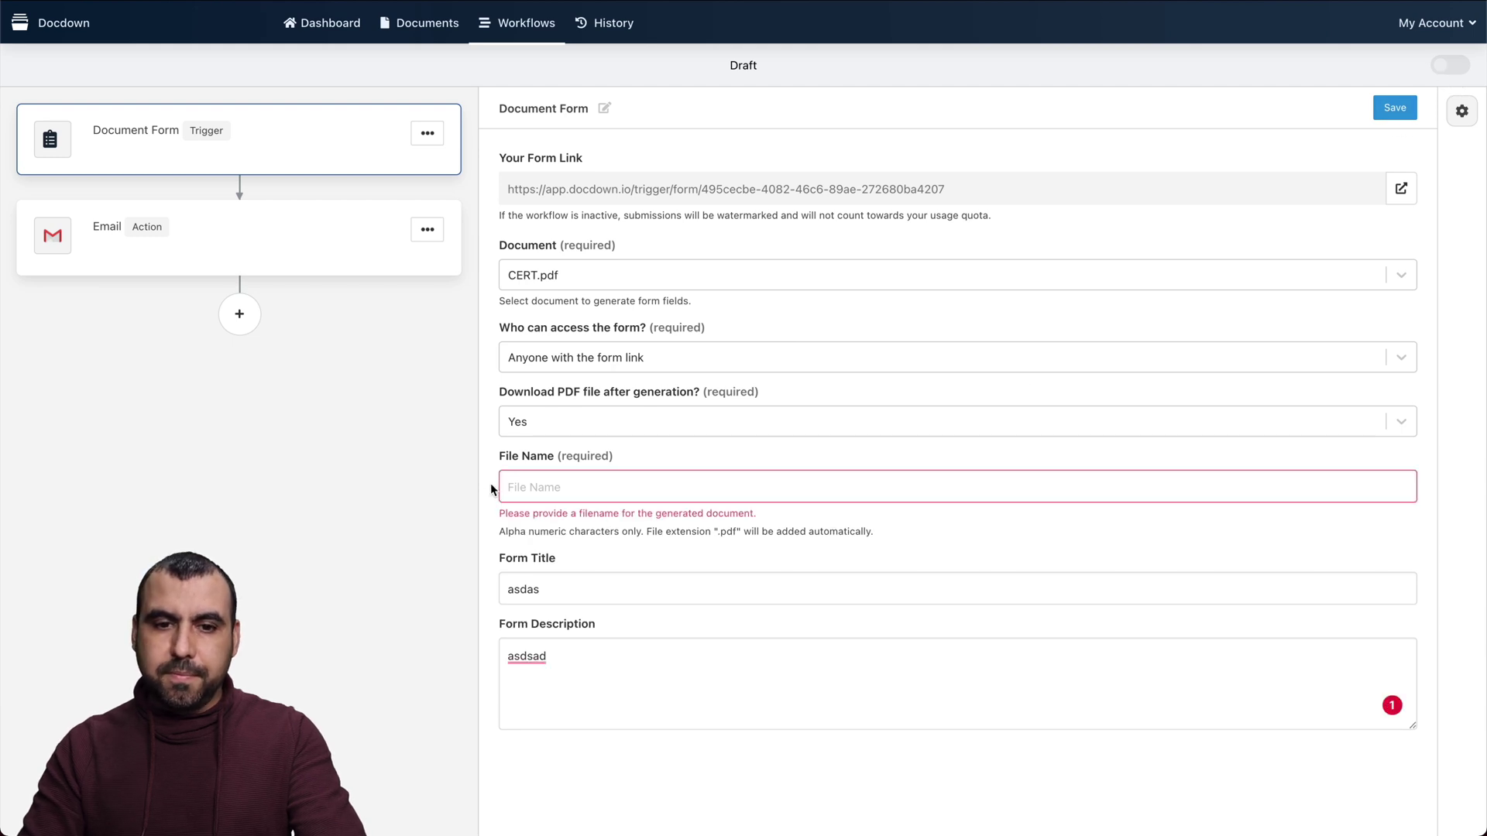
pyautogui.click(545, 487)
pyautogui.write('asdsad')
pyautogui.click(1384, 114)
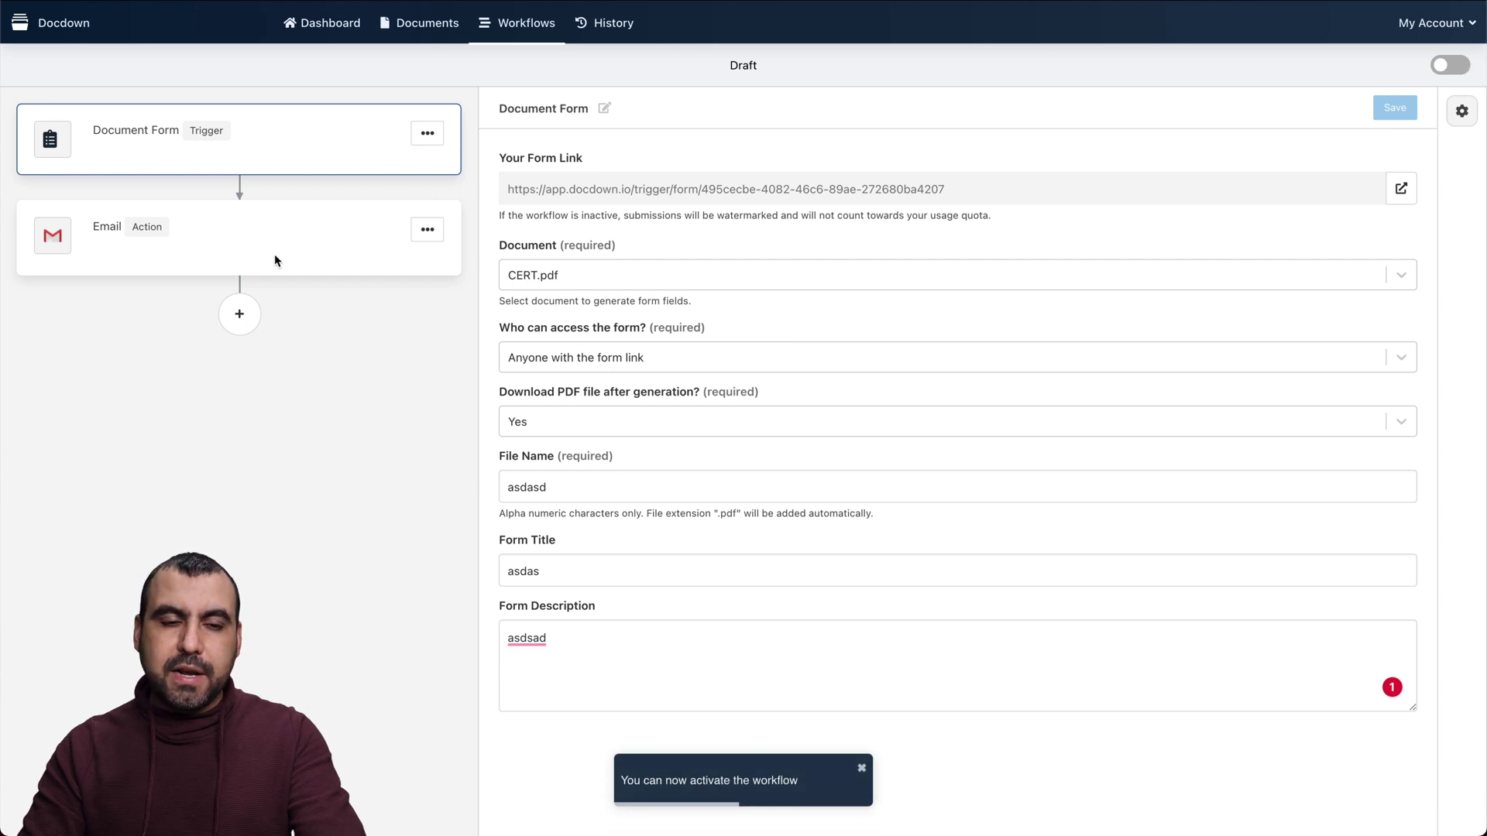
# Attach generatedDocument from step 1 to the Email action
pyautogui.click(99, 242)
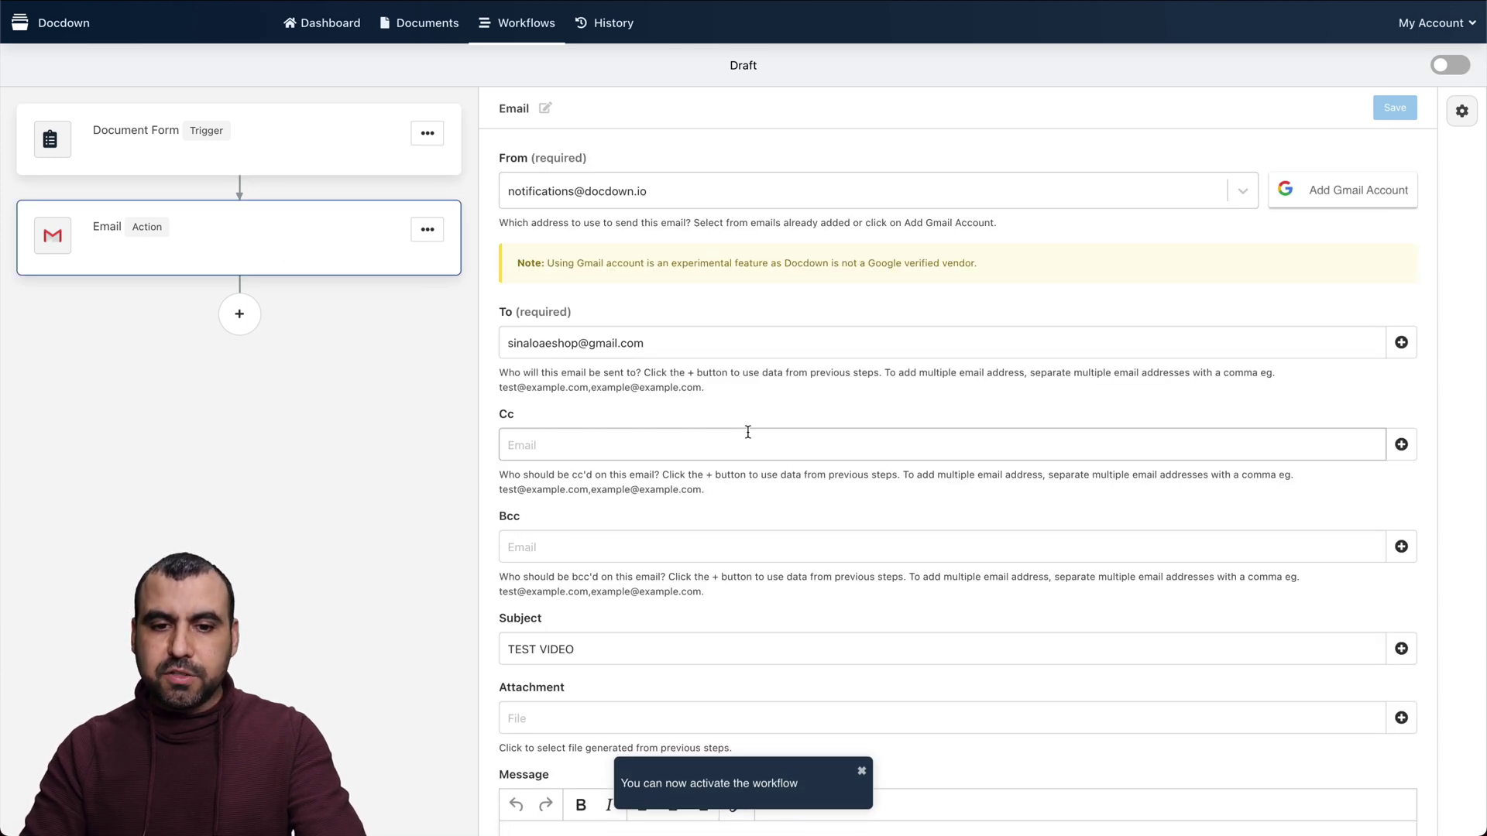
pyautogui.scroll(-3, 747, 431)
pyautogui.click(663, 565)
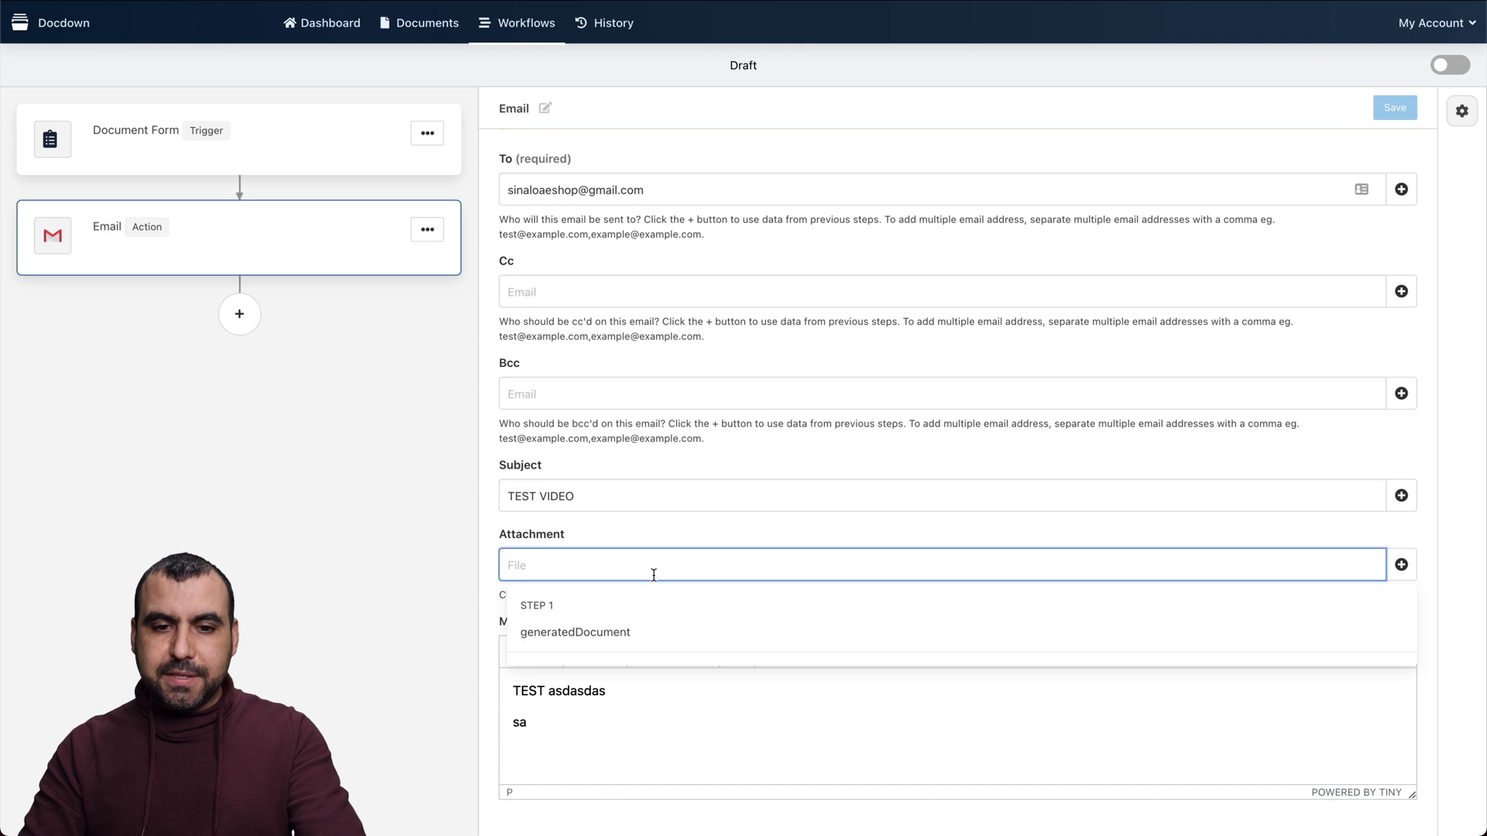
pyautogui.click(602, 628)
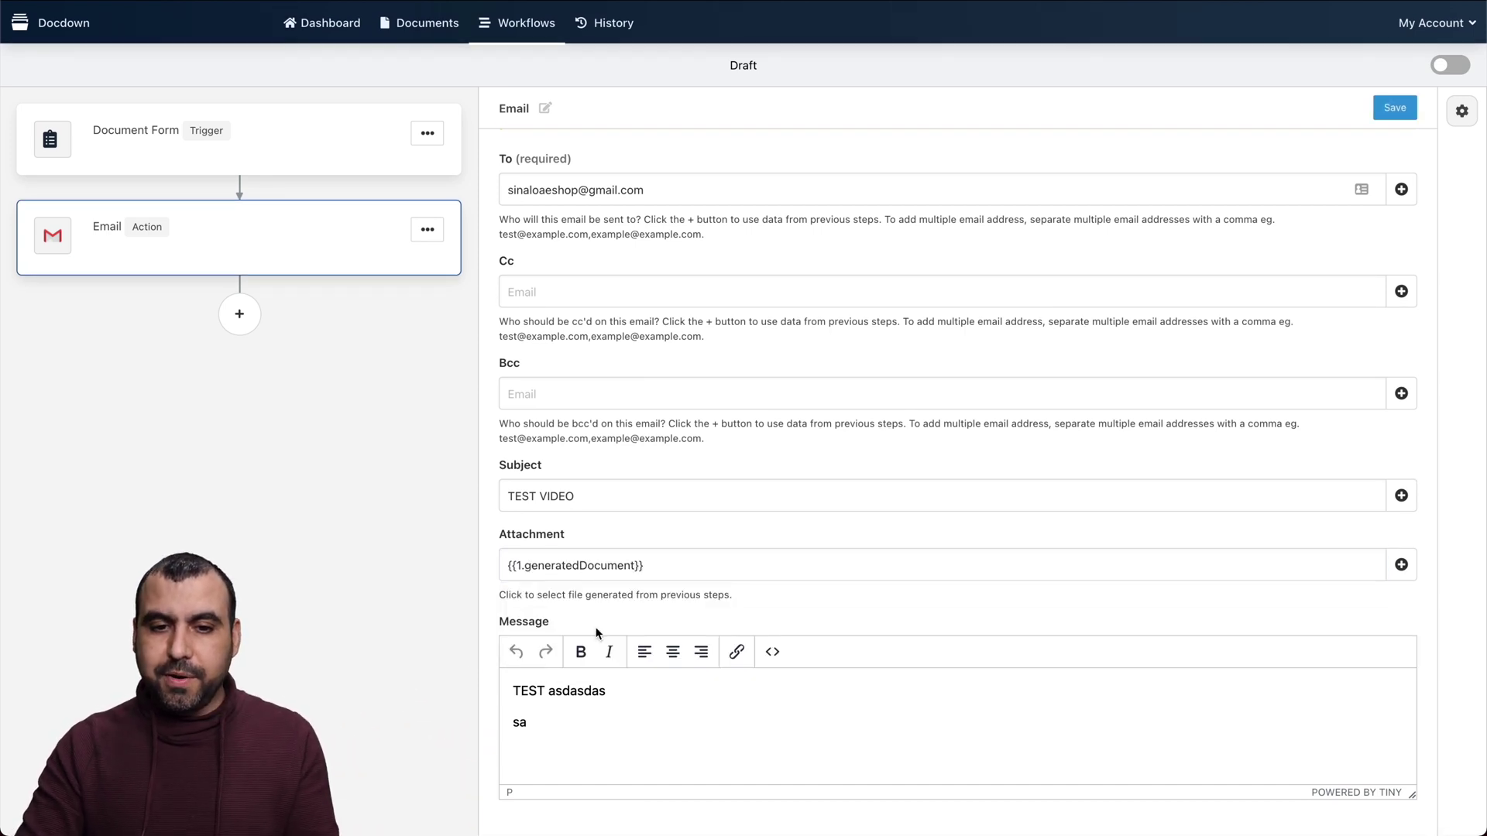
# Paste the {{1.generatedDocument}} reference into the message after 'sa'
pyautogui.click(697, 720)
pyautogui.click(668, 566)
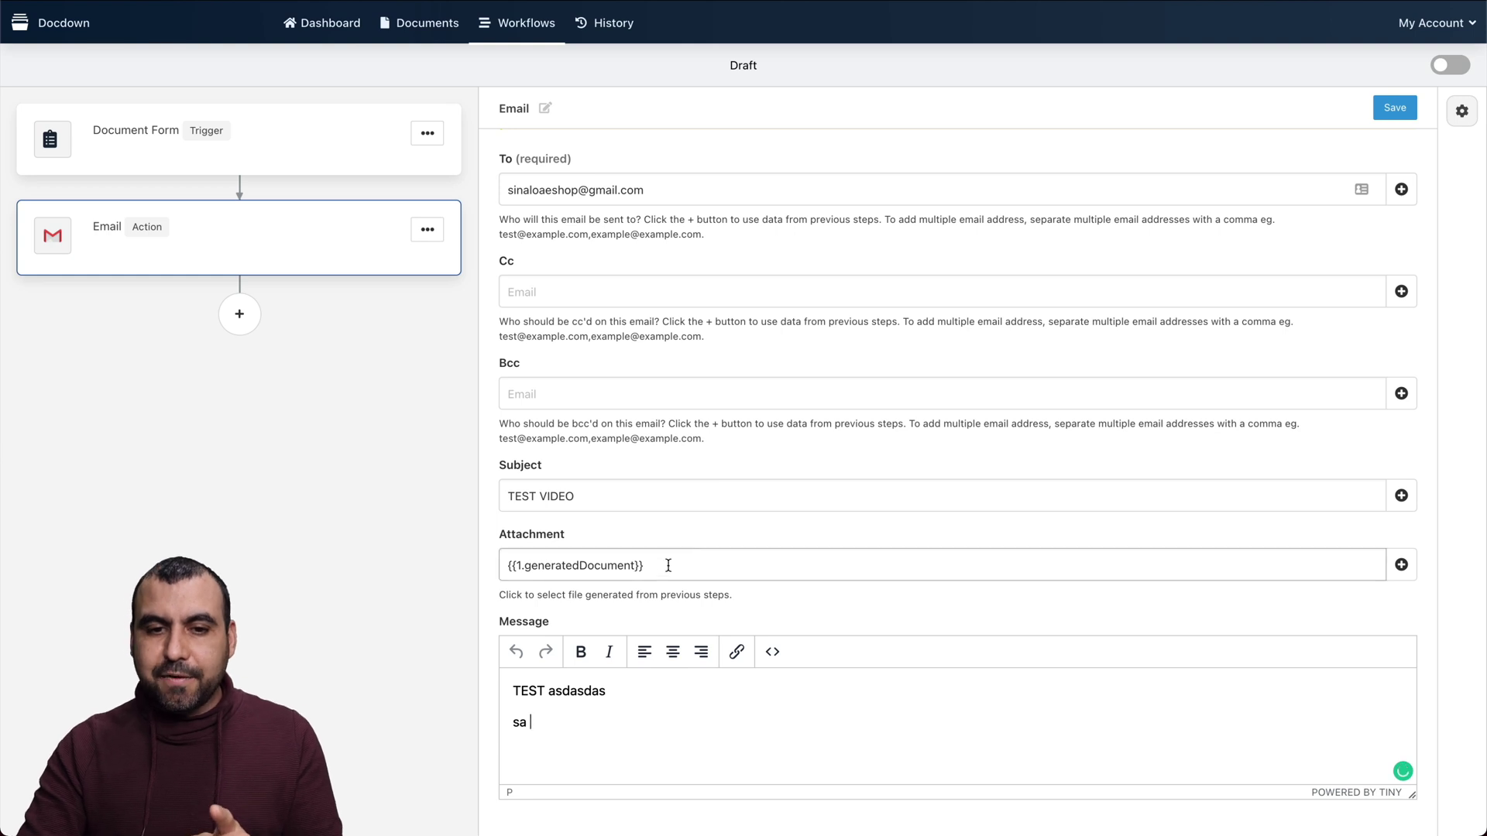
pyautogui.click(664, 758)
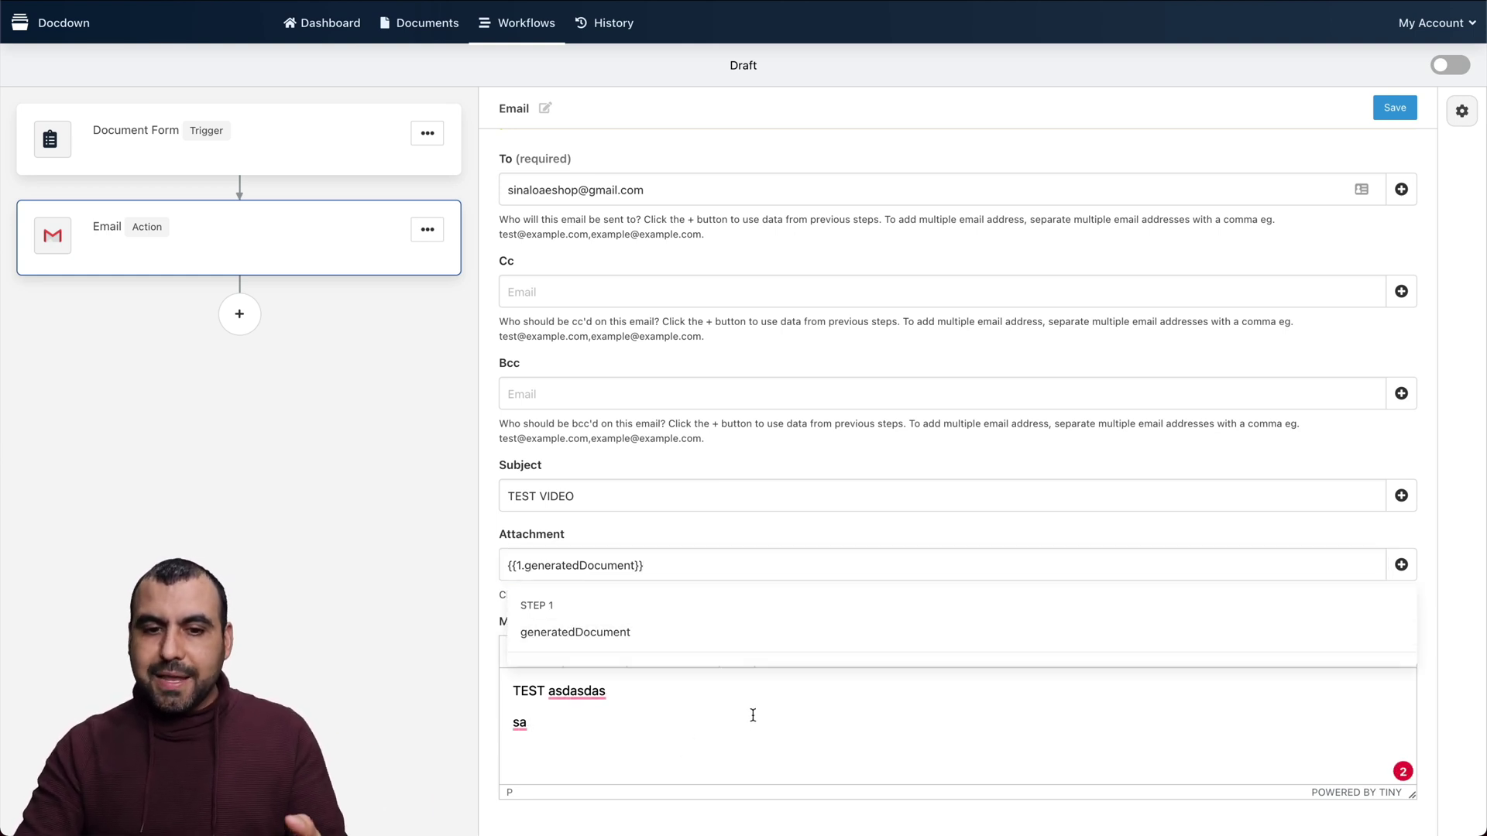
pyautogui.click(348, 701)
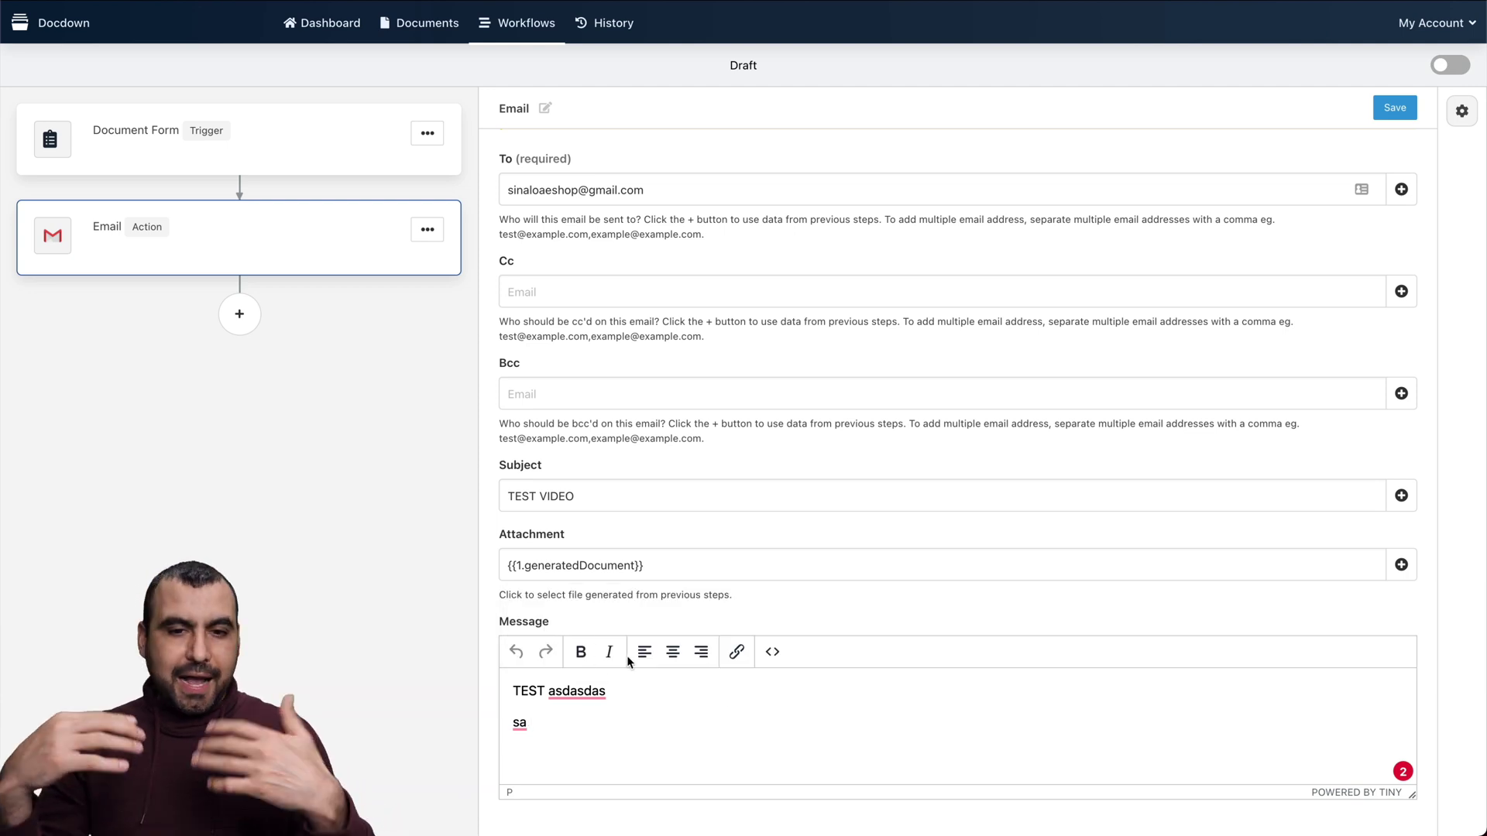
pyautogui.click(602, 566)
pyautogui.hotkey('ctrl', 'c')
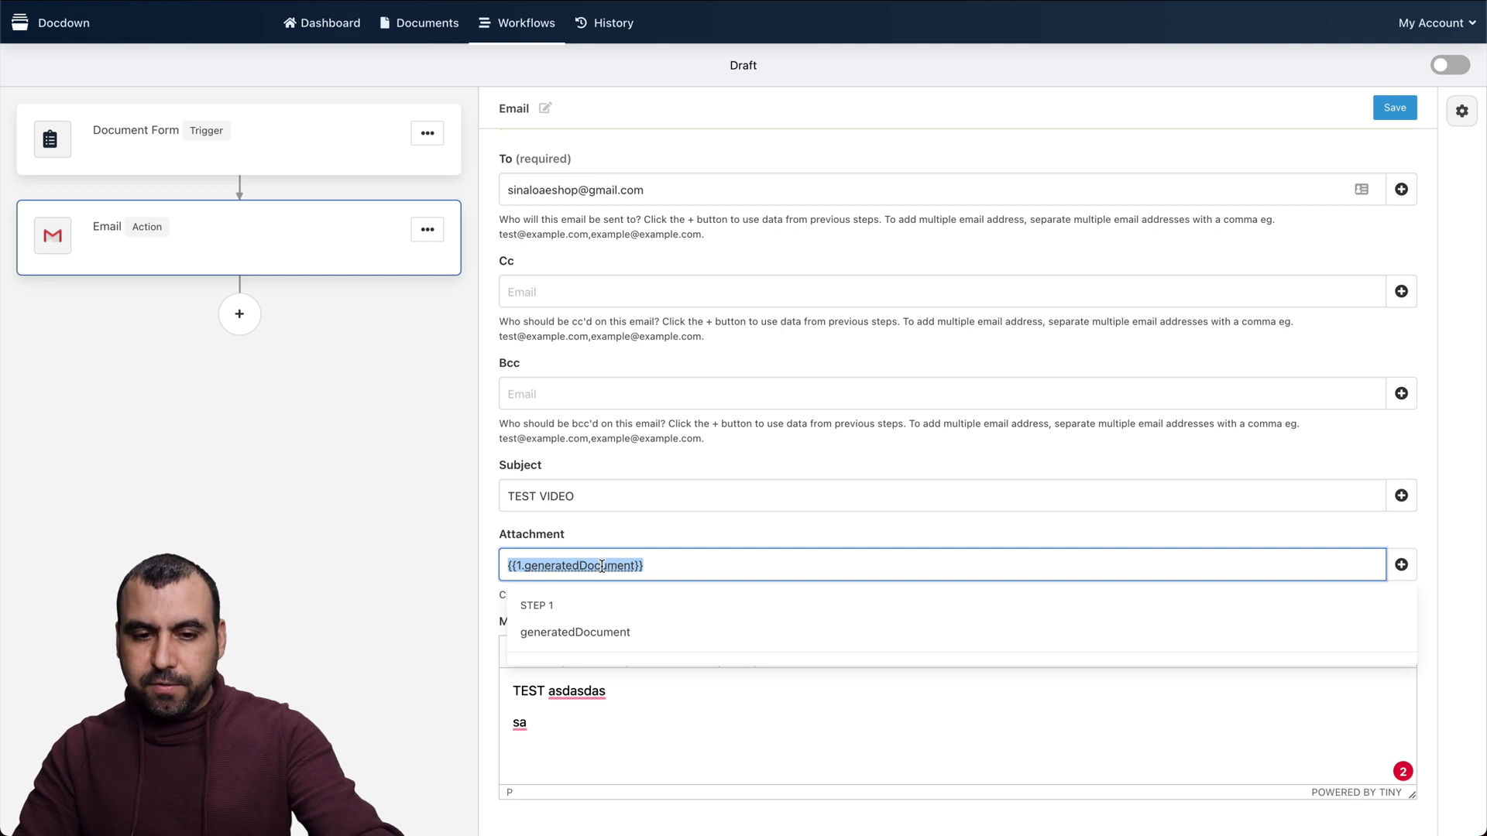
pyautogui.click(599, 714)
pyautogui.hotkey('ctrl', 'v')
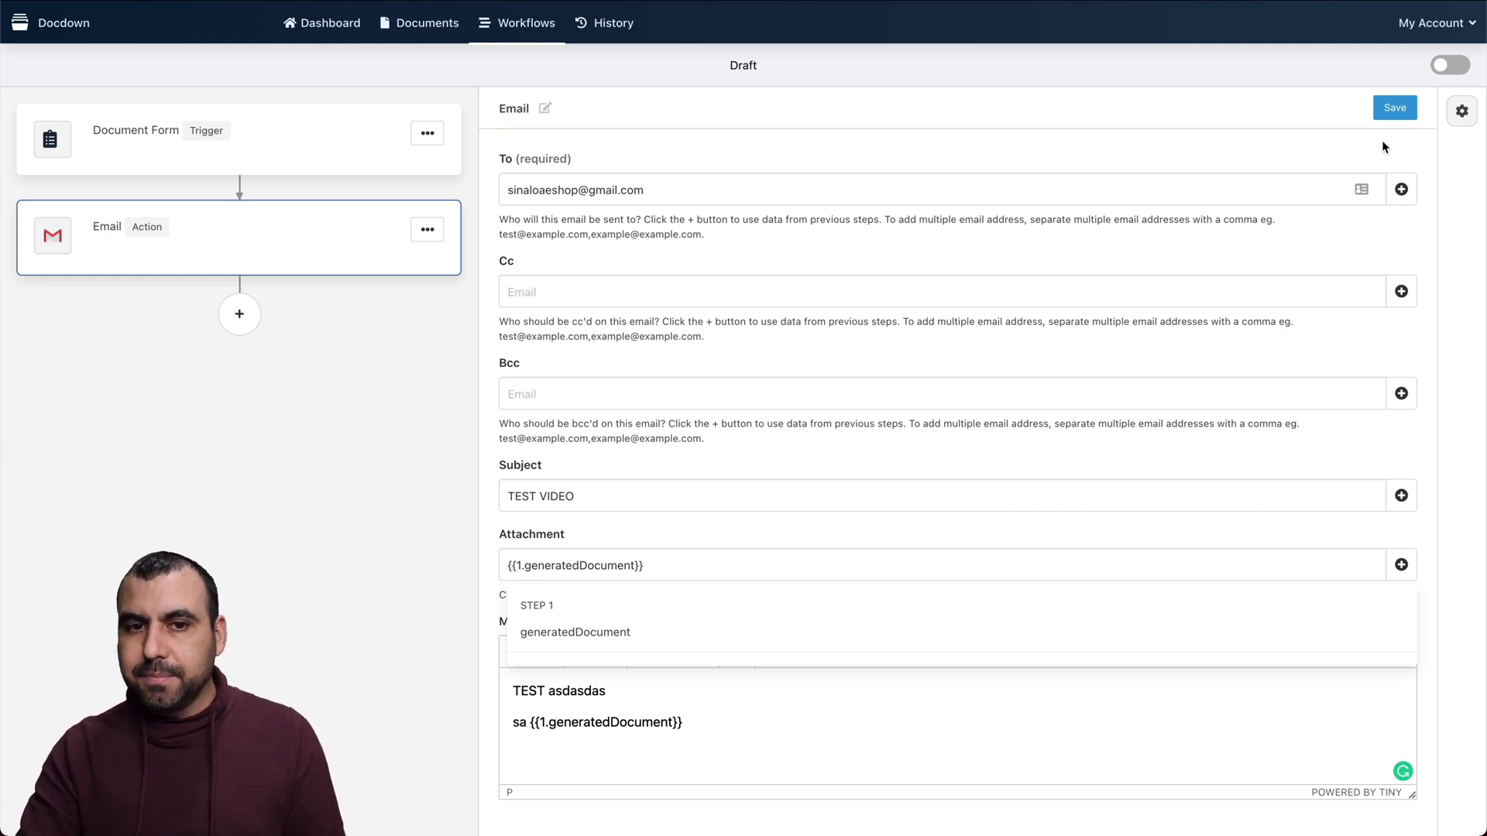
# Save the Email action, activate the workflow, and open the public form in a new tab
pyautogui.click(1391, 112)
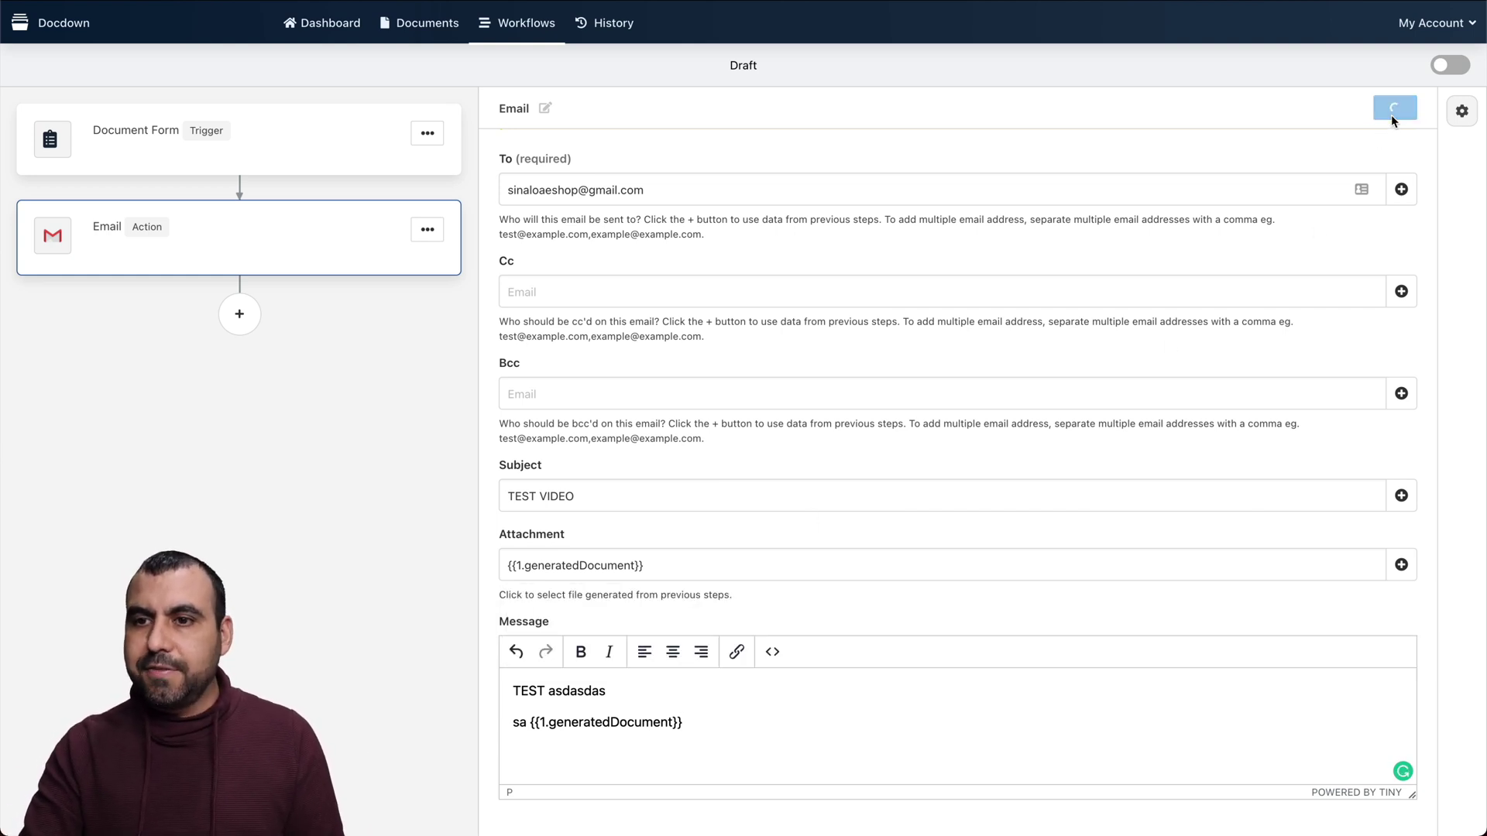
pyautogui.click(1450, 68)
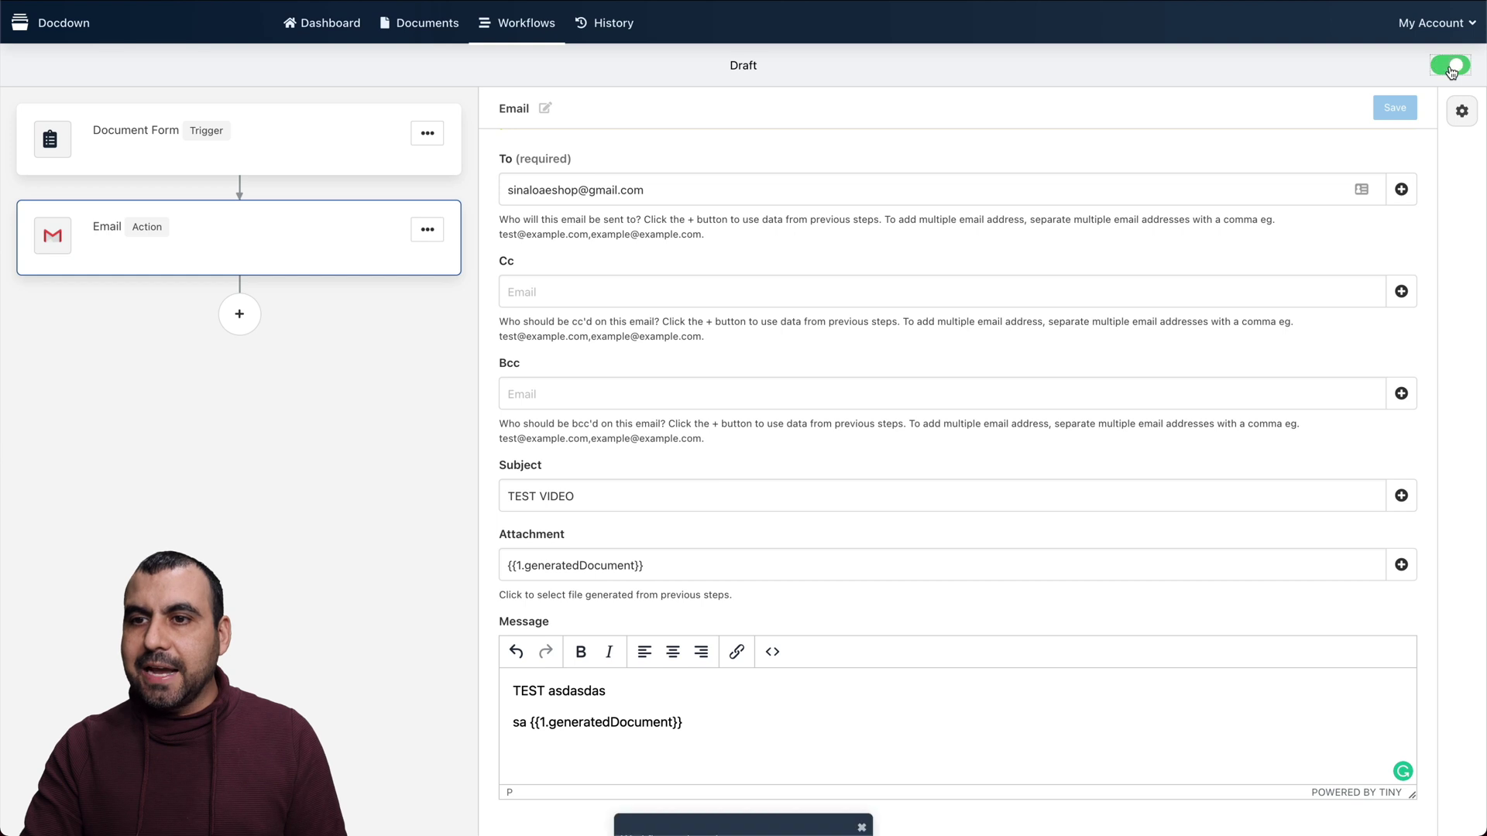
pyautogui.click(110, 136)
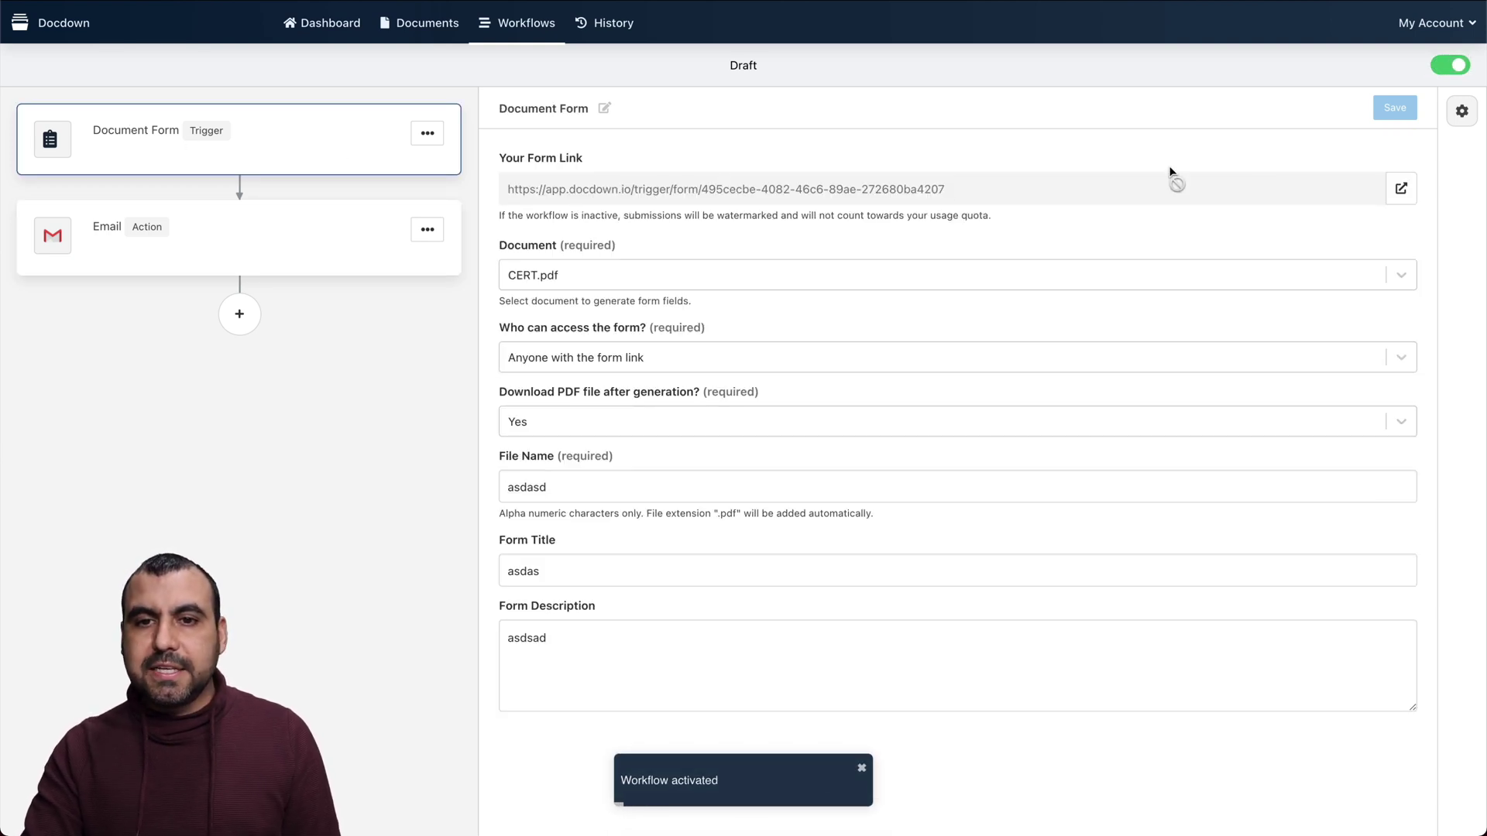
pyautogui.click(1401, 189)
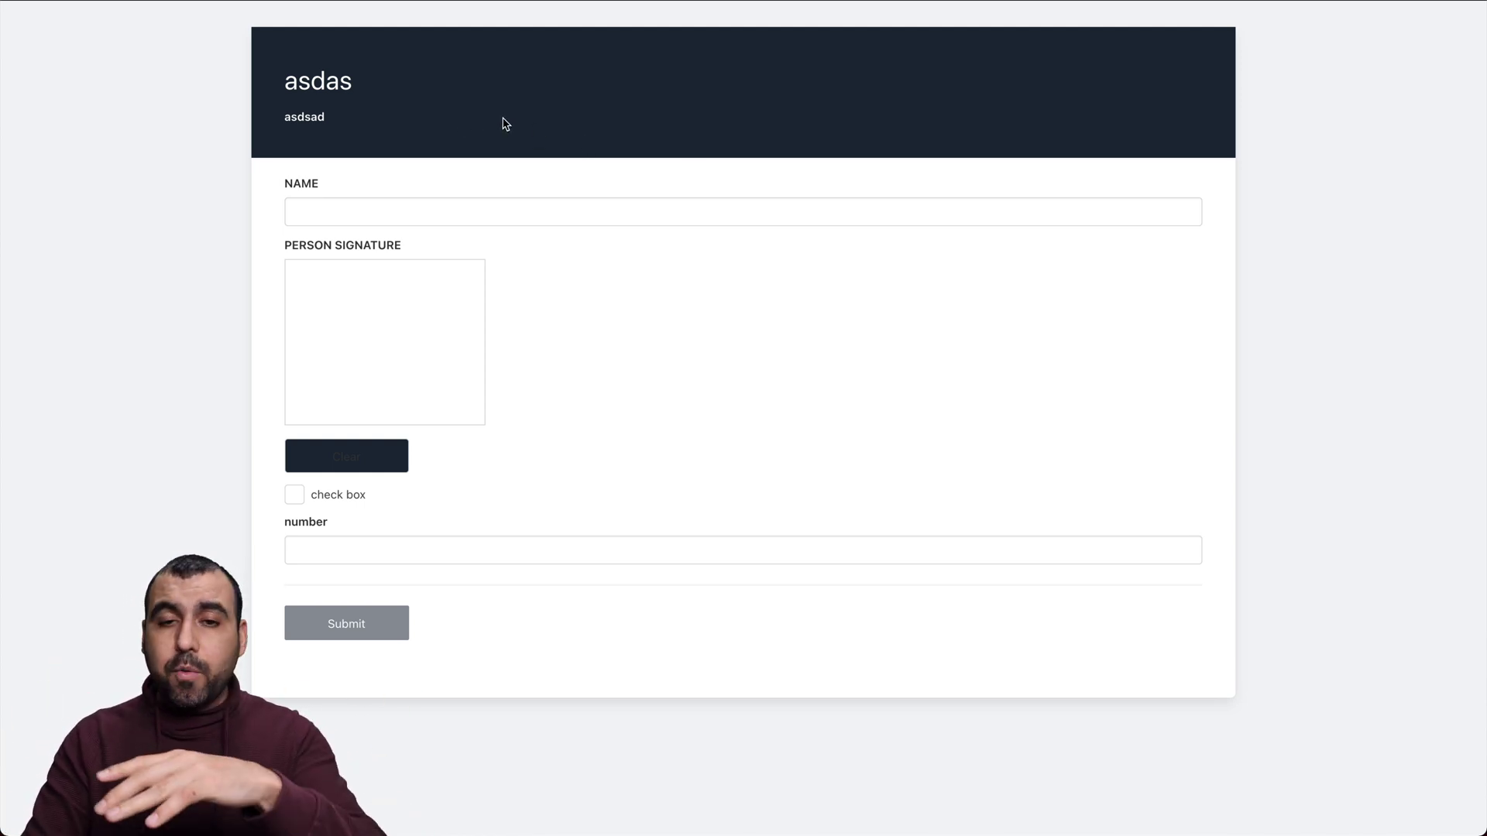
# Enter a test value in the NAME field and draw a signature
pyautogui.doubleClick(311, 81)
pyautogui.click(317, 133)
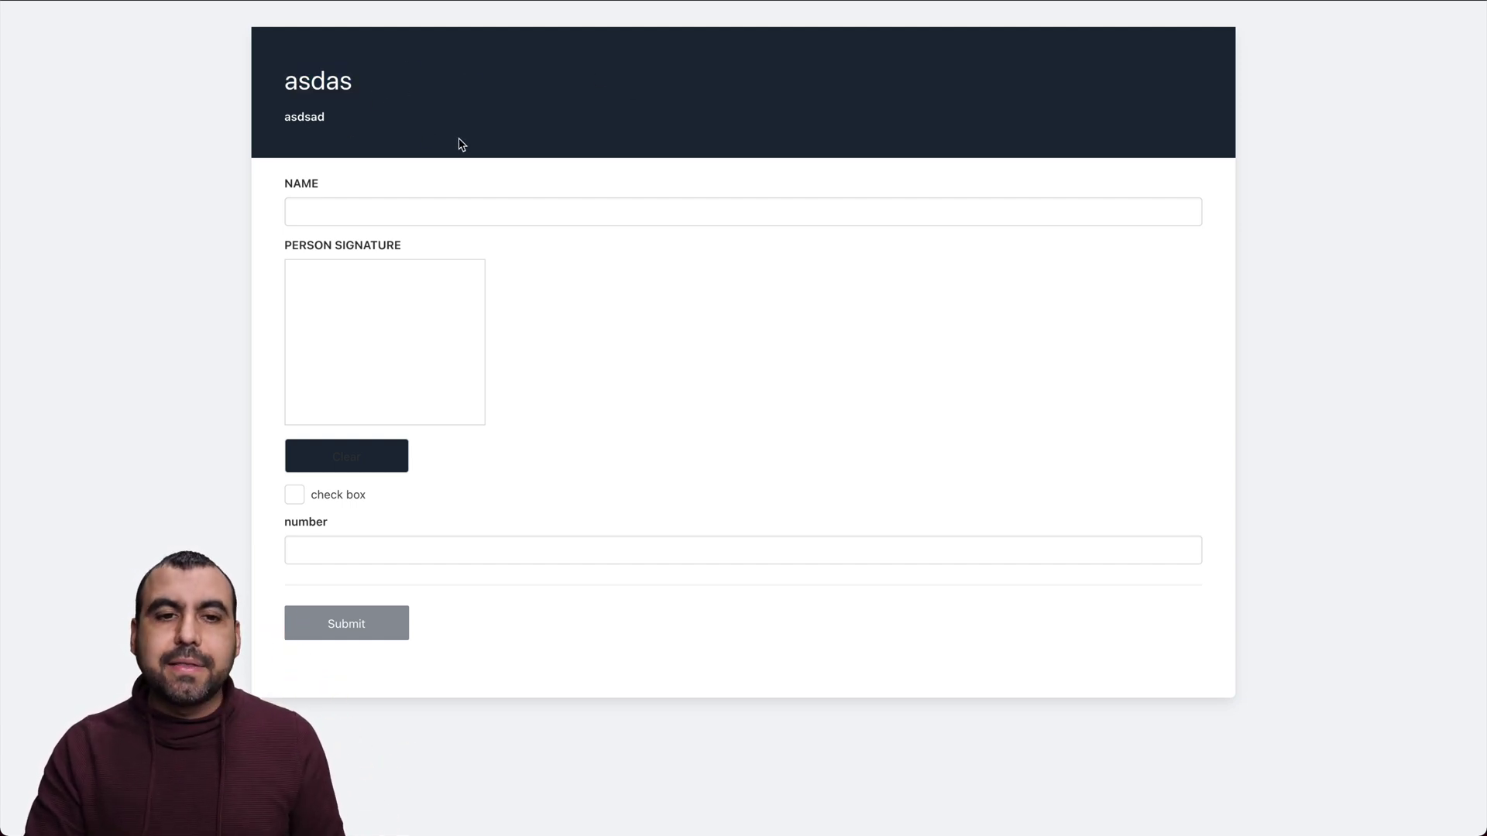
pyautogui.click(371, 213)
pyautogui.write('asdsfgk')
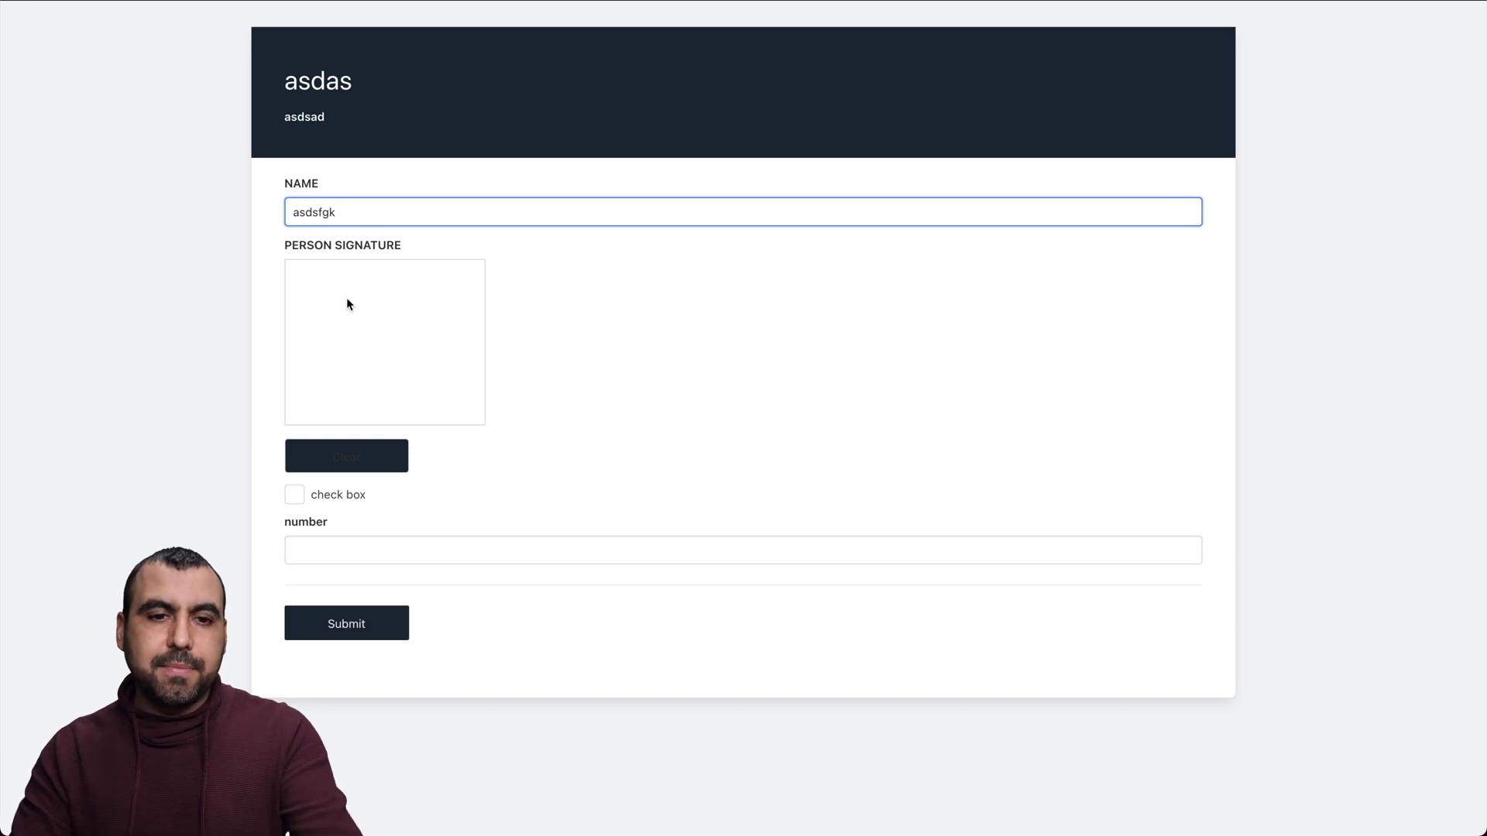
pyautogui.moveTo(348, 301)
pyautogui.mouseDown()
pyautogui.moveTo(373, 340)
pyautogui.moveTo(463, 387)
pyautogui.mouseUp()
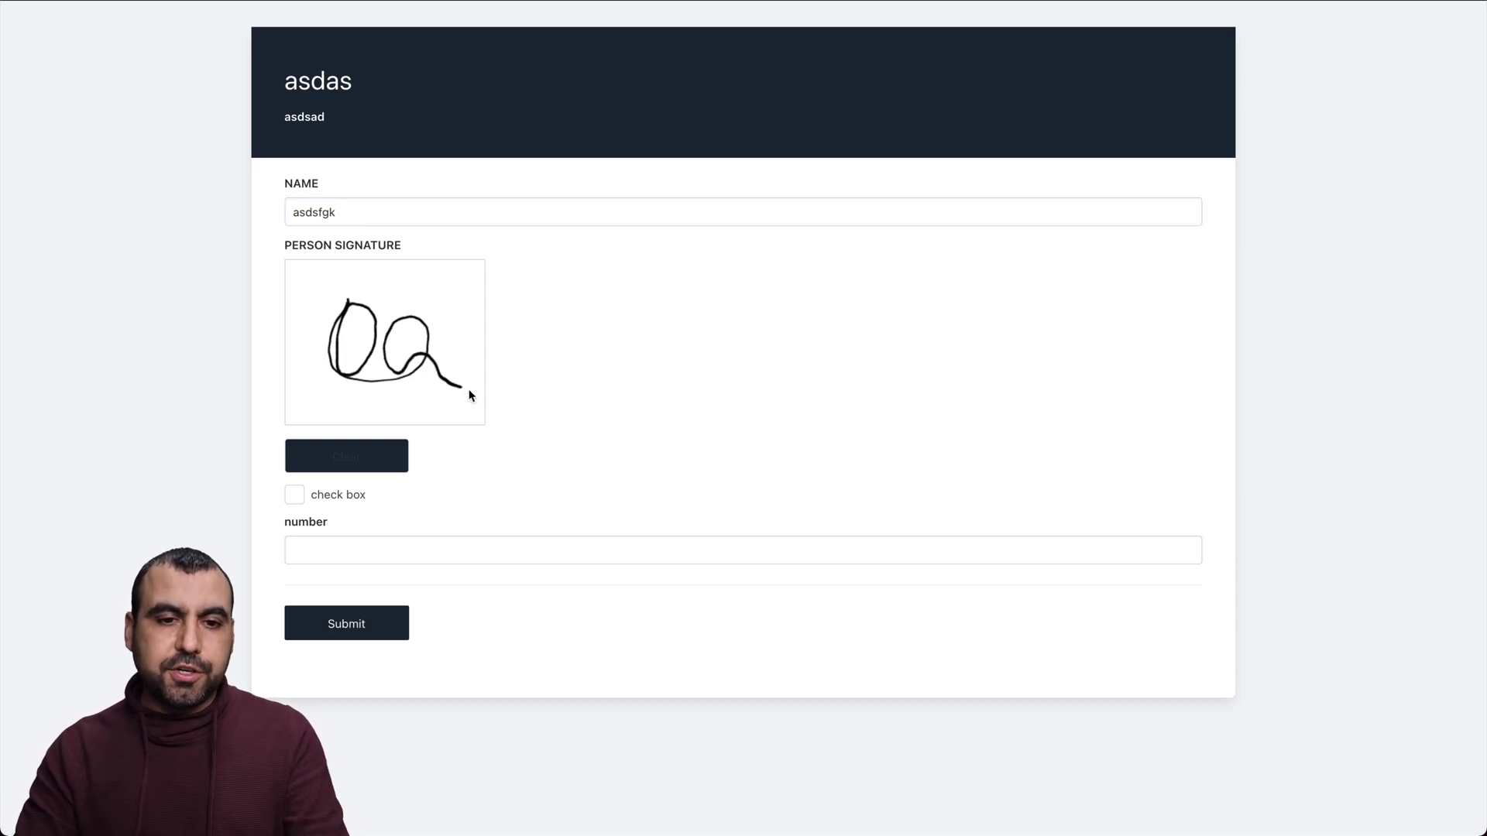
# Tick the check box, redraw the signature, enter 33 as the number, and submit
pyautogui.click(360, 497)
pyautogui.click(345, 455)
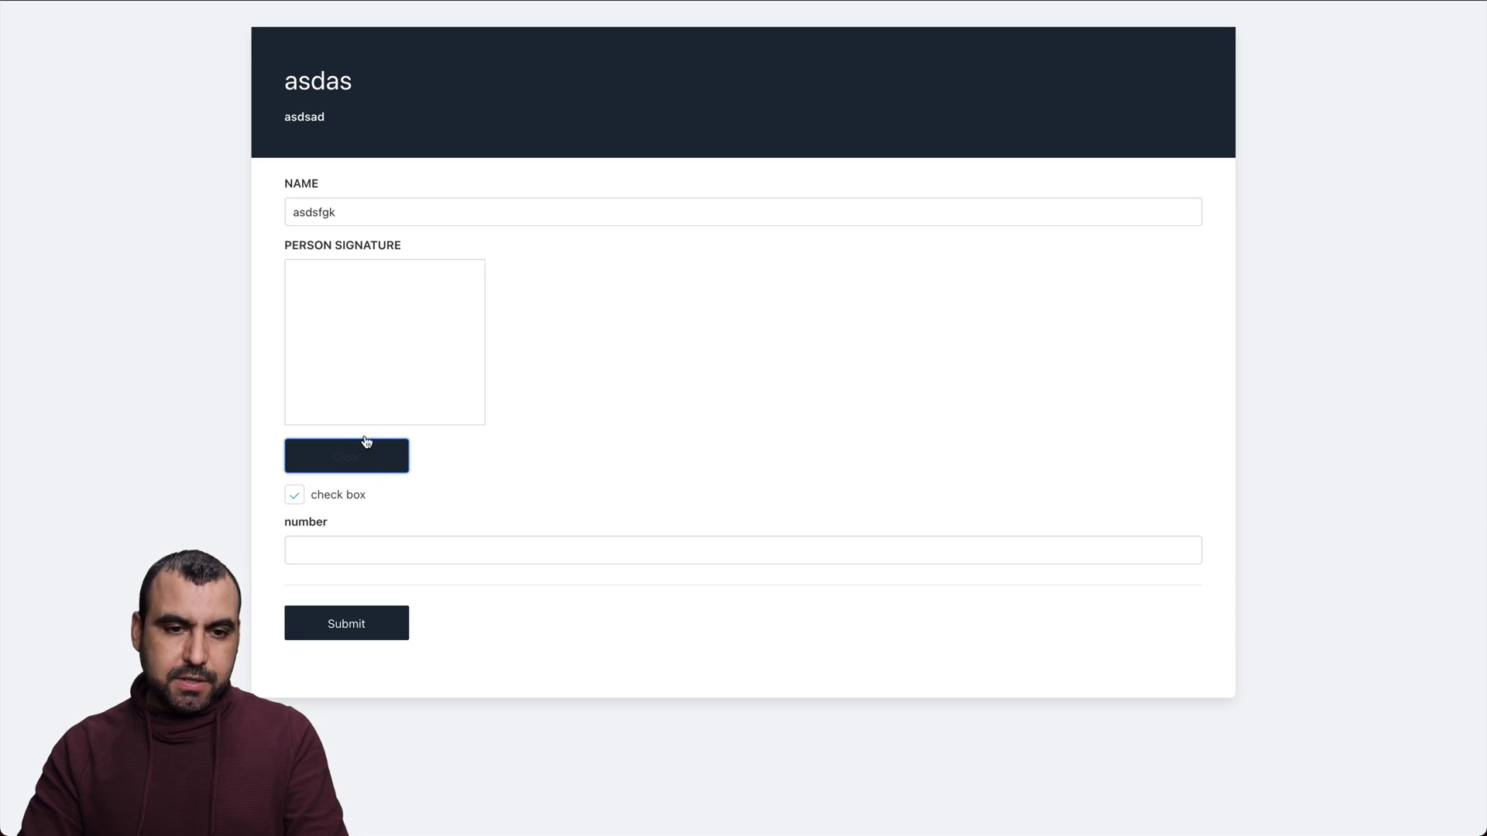
pyautogui.moveTo(319, 322)
pyautogui.mouseDown()
pyautogui.moveTo(415, 294)
pyautogui.moveTo(432, 377)
pyautogui.mouseUp()
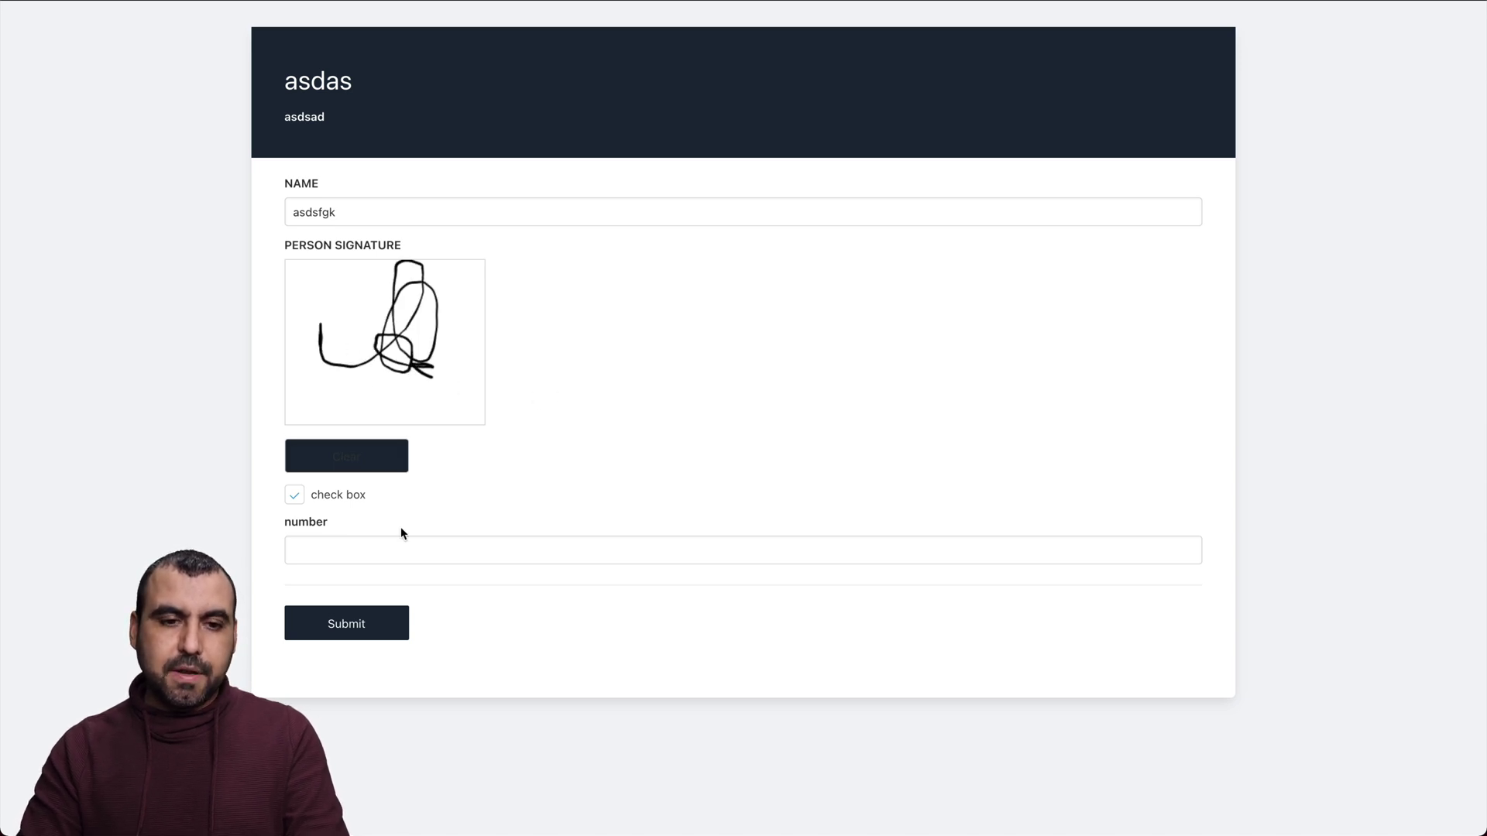
pyautogui.click(385, 545)
pyautogui.write('33')
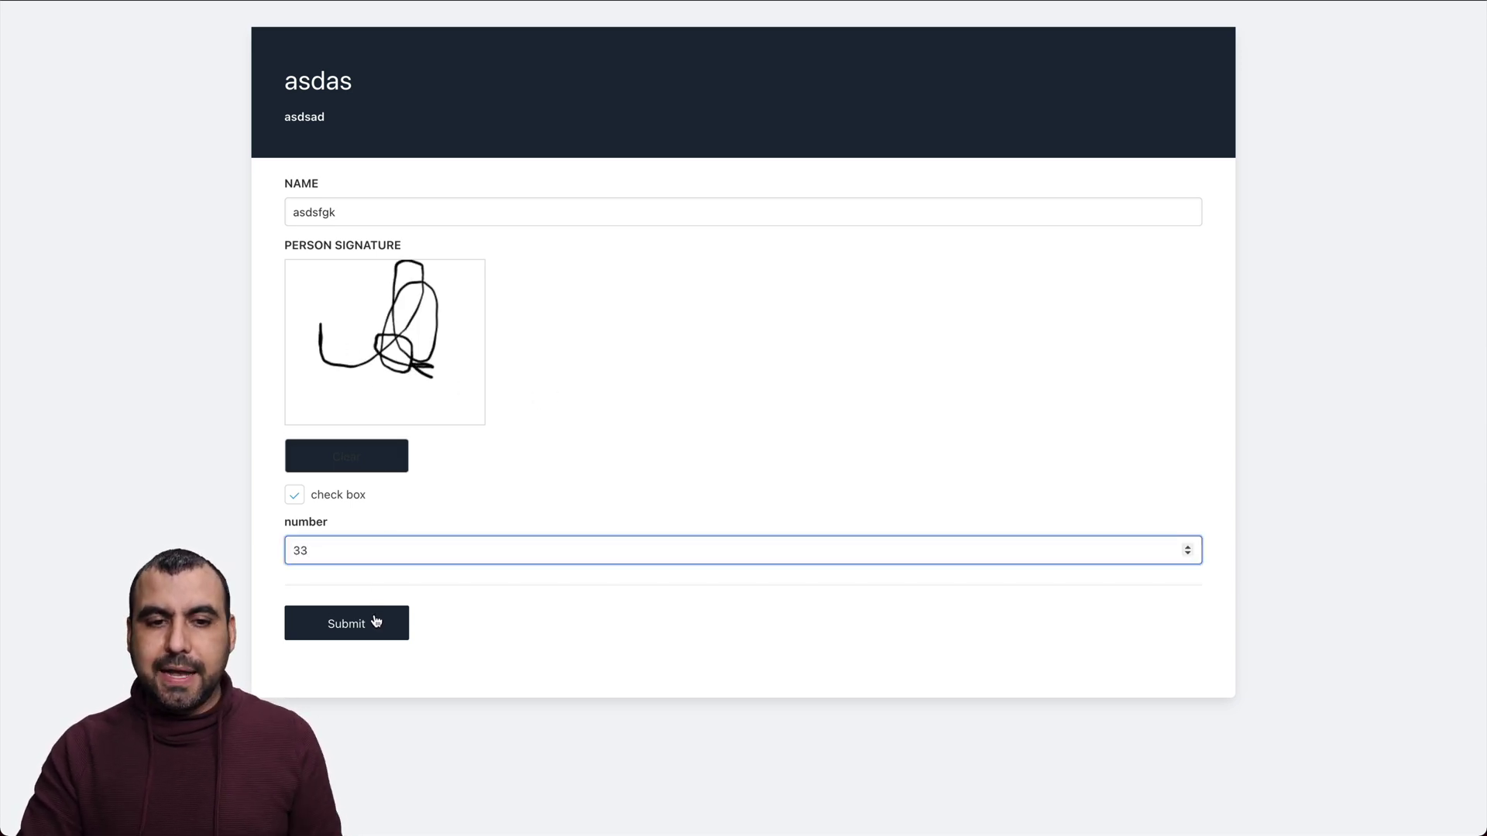
pyautogui.click(376, 620)
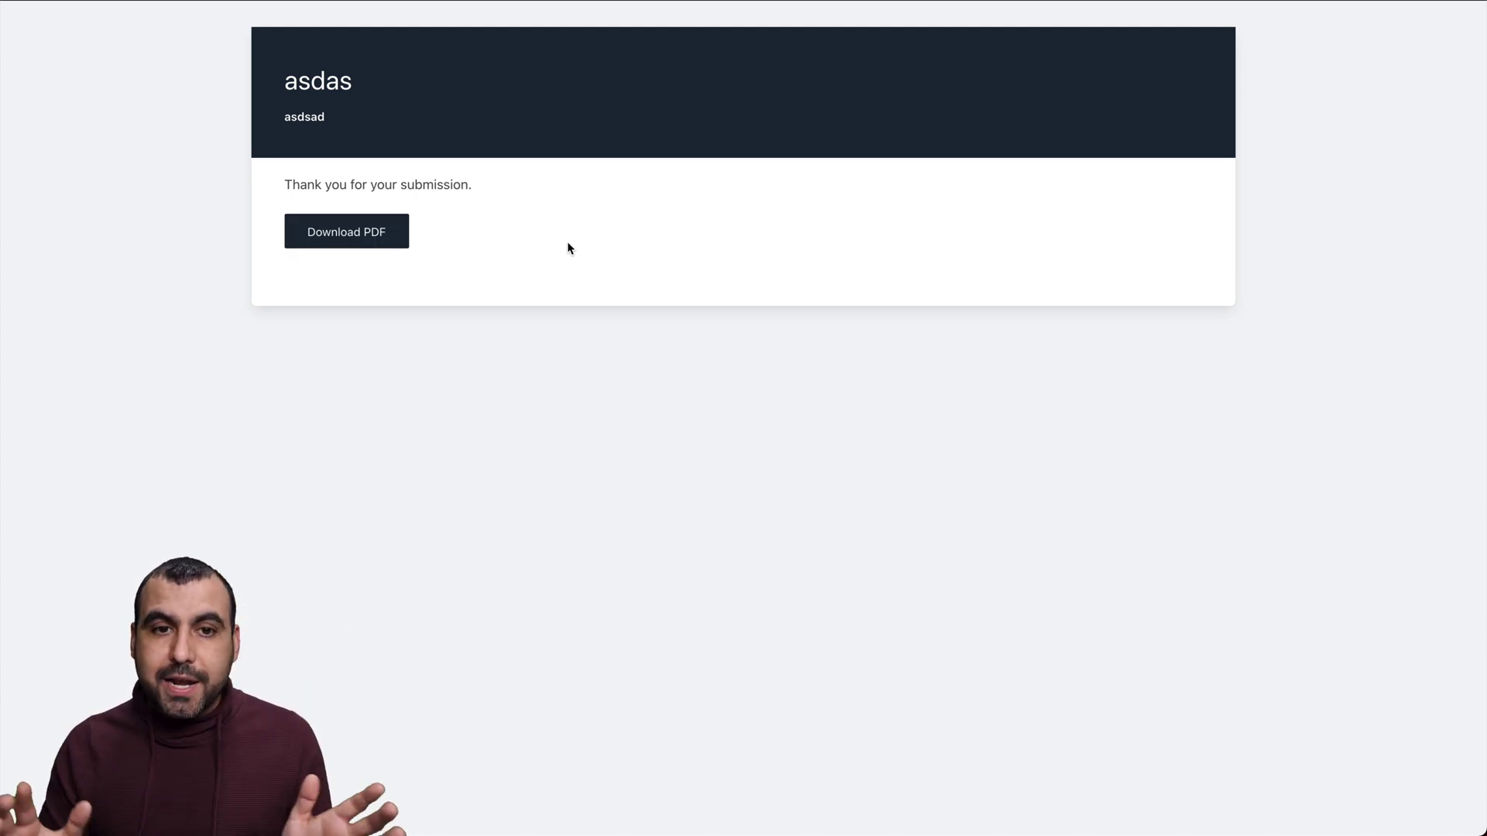
# Download the generated certificate PDF to the desktop and open it
pyautogui.click(372, 232)
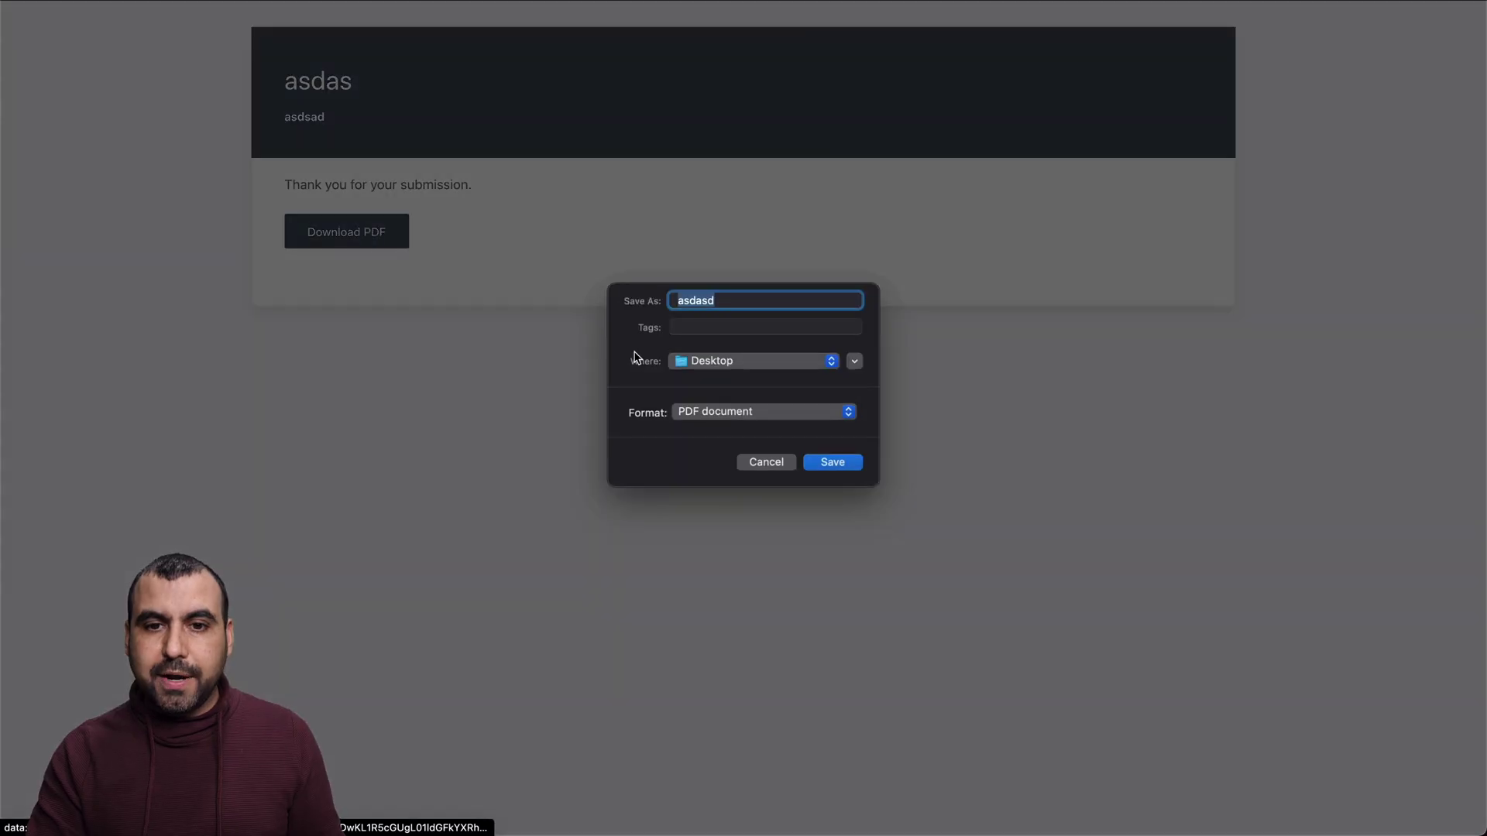
pyautogui.click(835, 462)
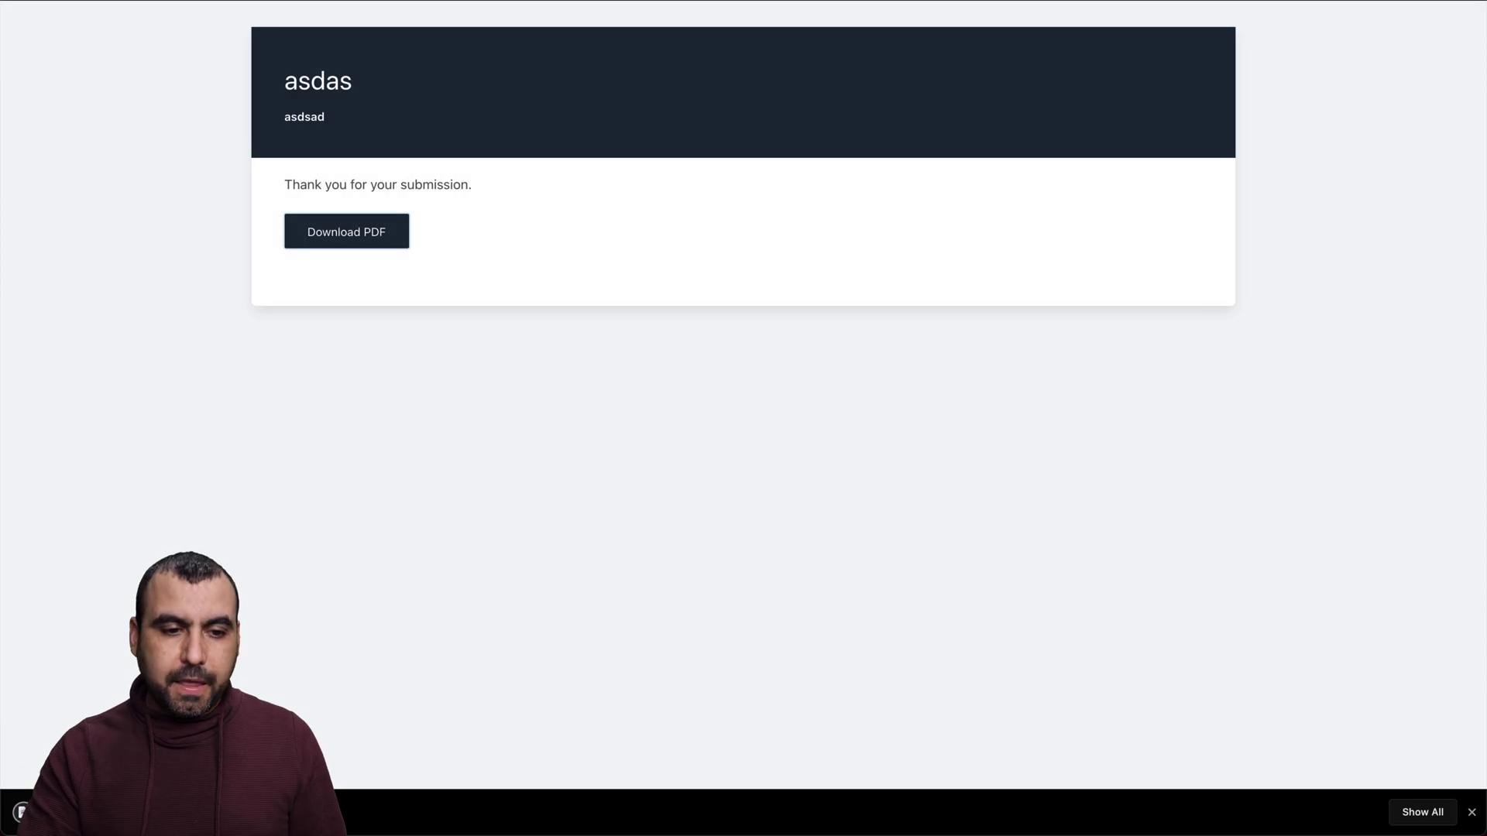
pyautogui.click(77, 812)
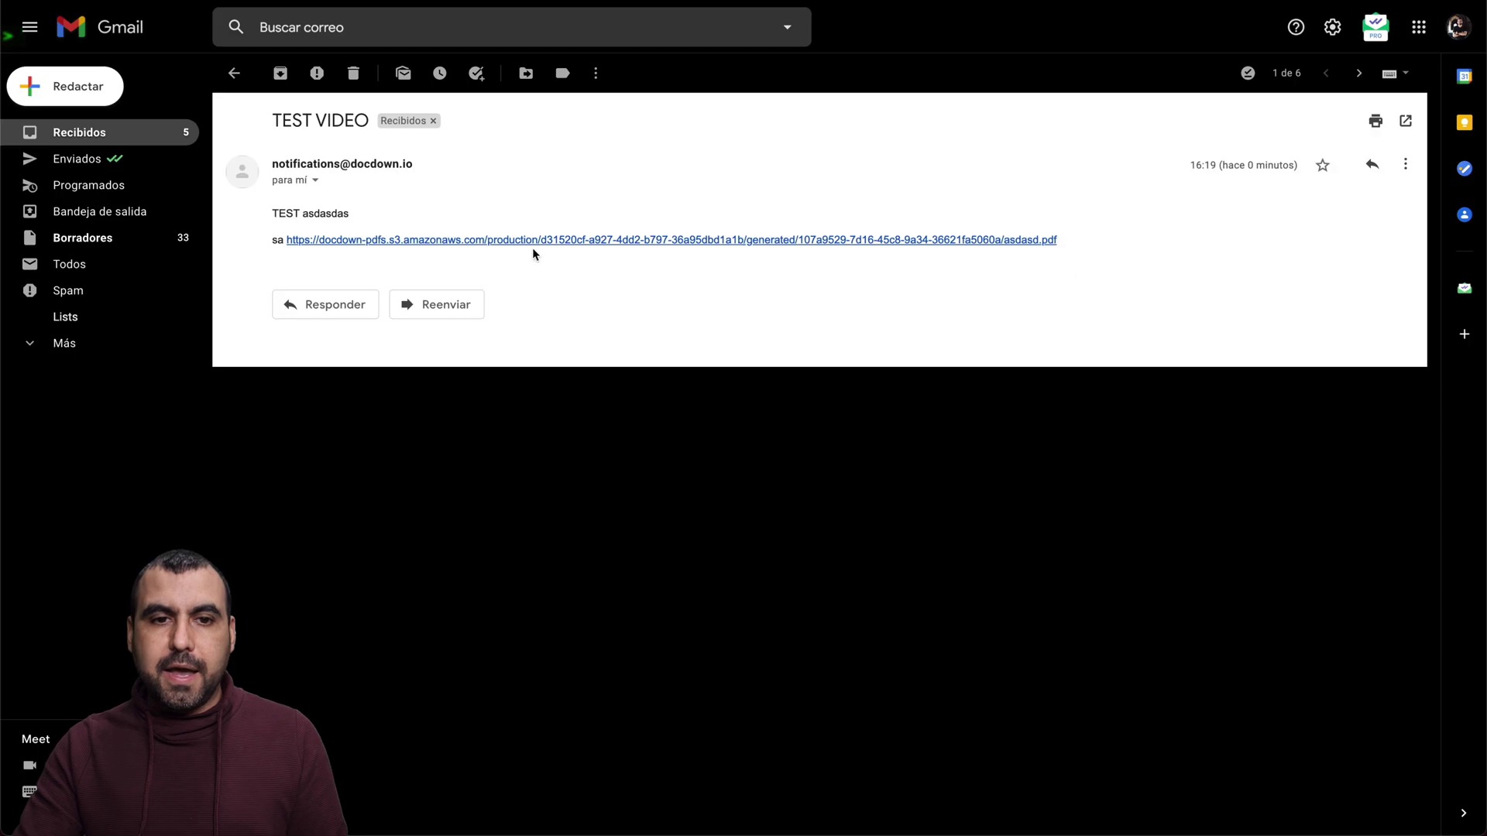
pyautogui.moveTo(273, 123); pyautogui.dragTo(353, 128)
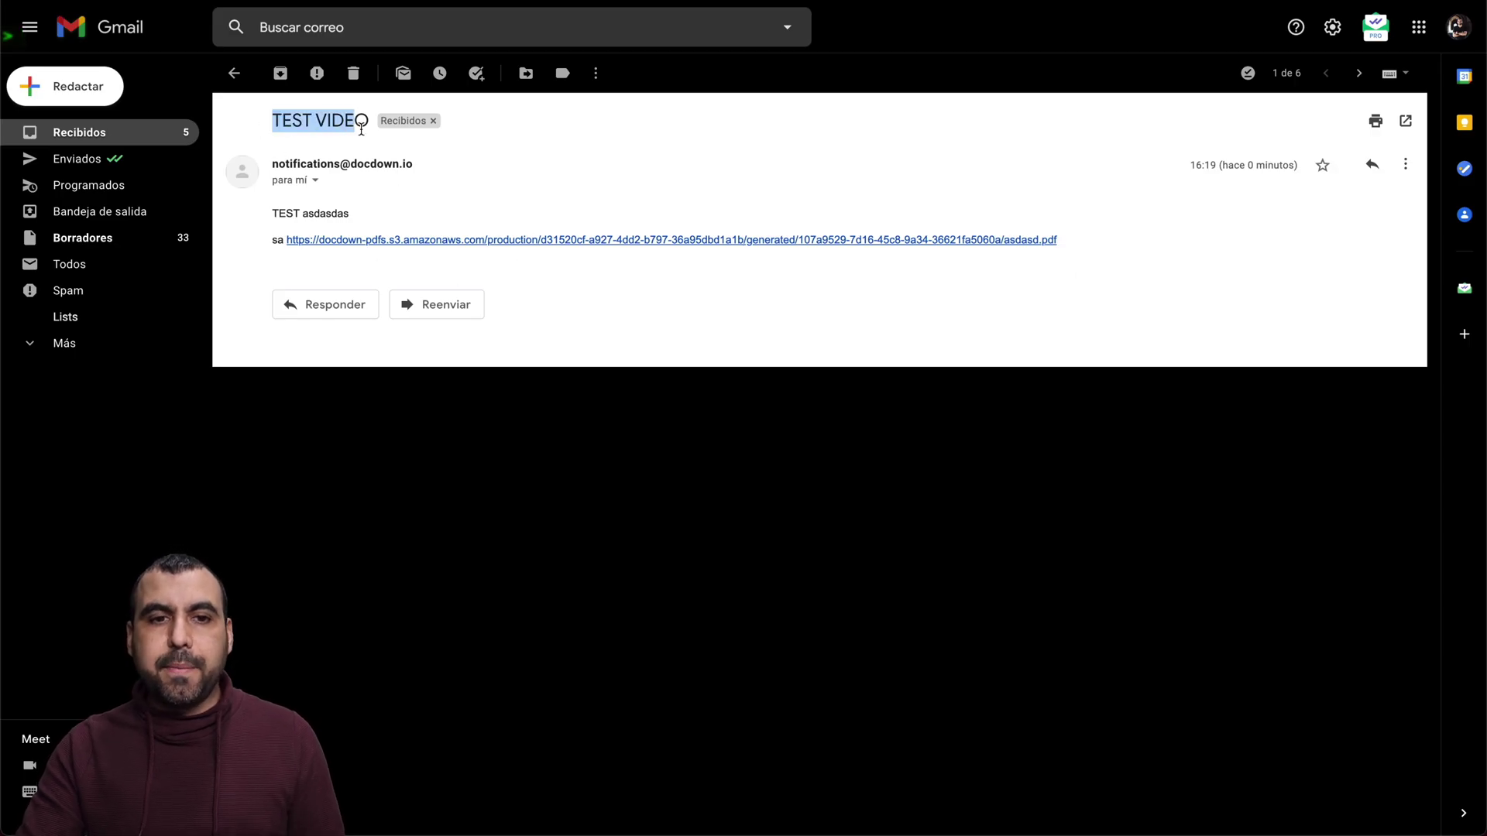
pyautogui.click(361, 131)
pyautogui.moveTo(275, 165); pyautogui.dragTo(425, 164)
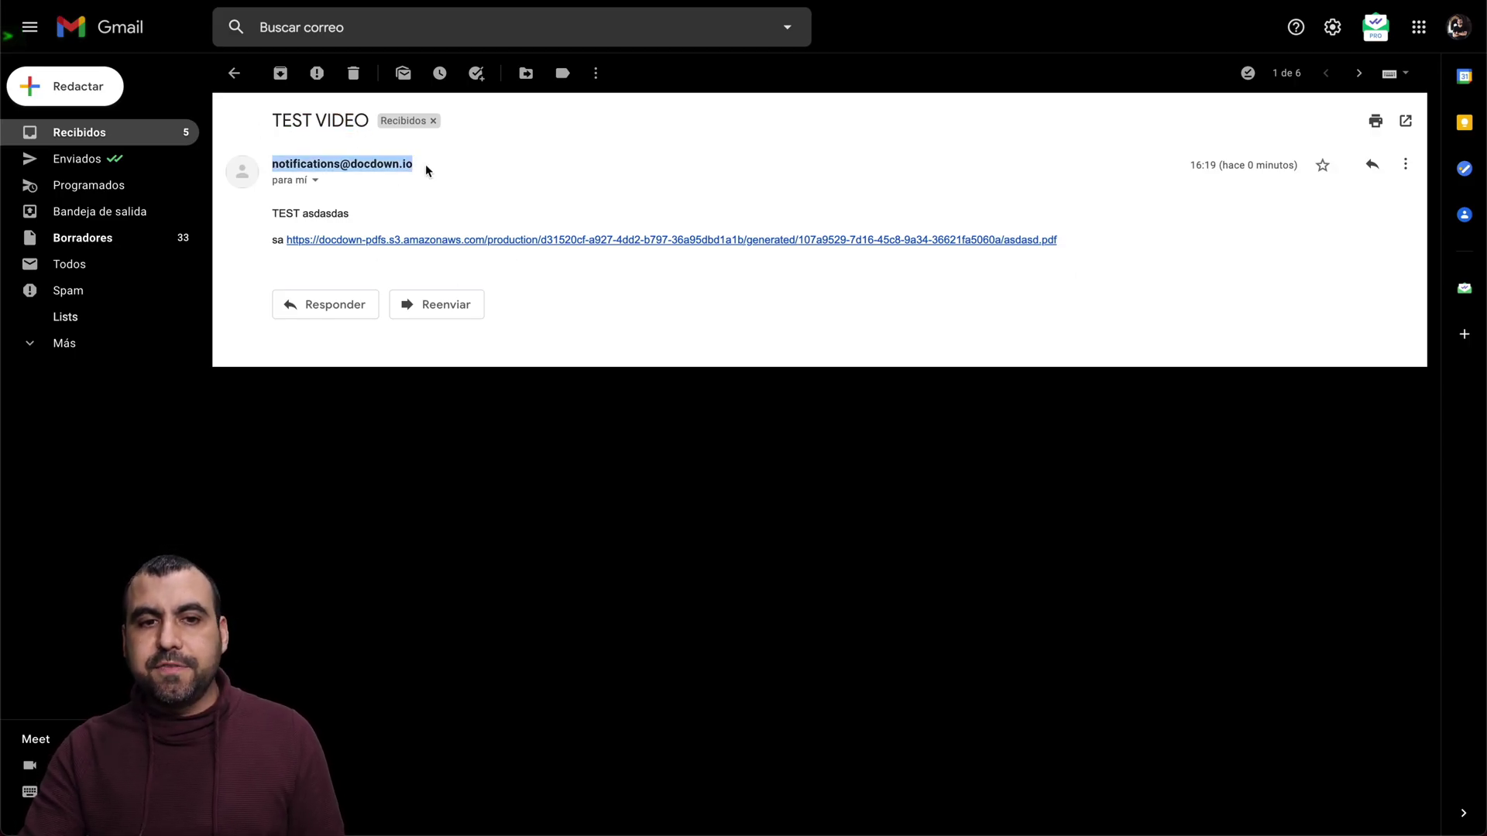
pyautogui.click(443, 170)
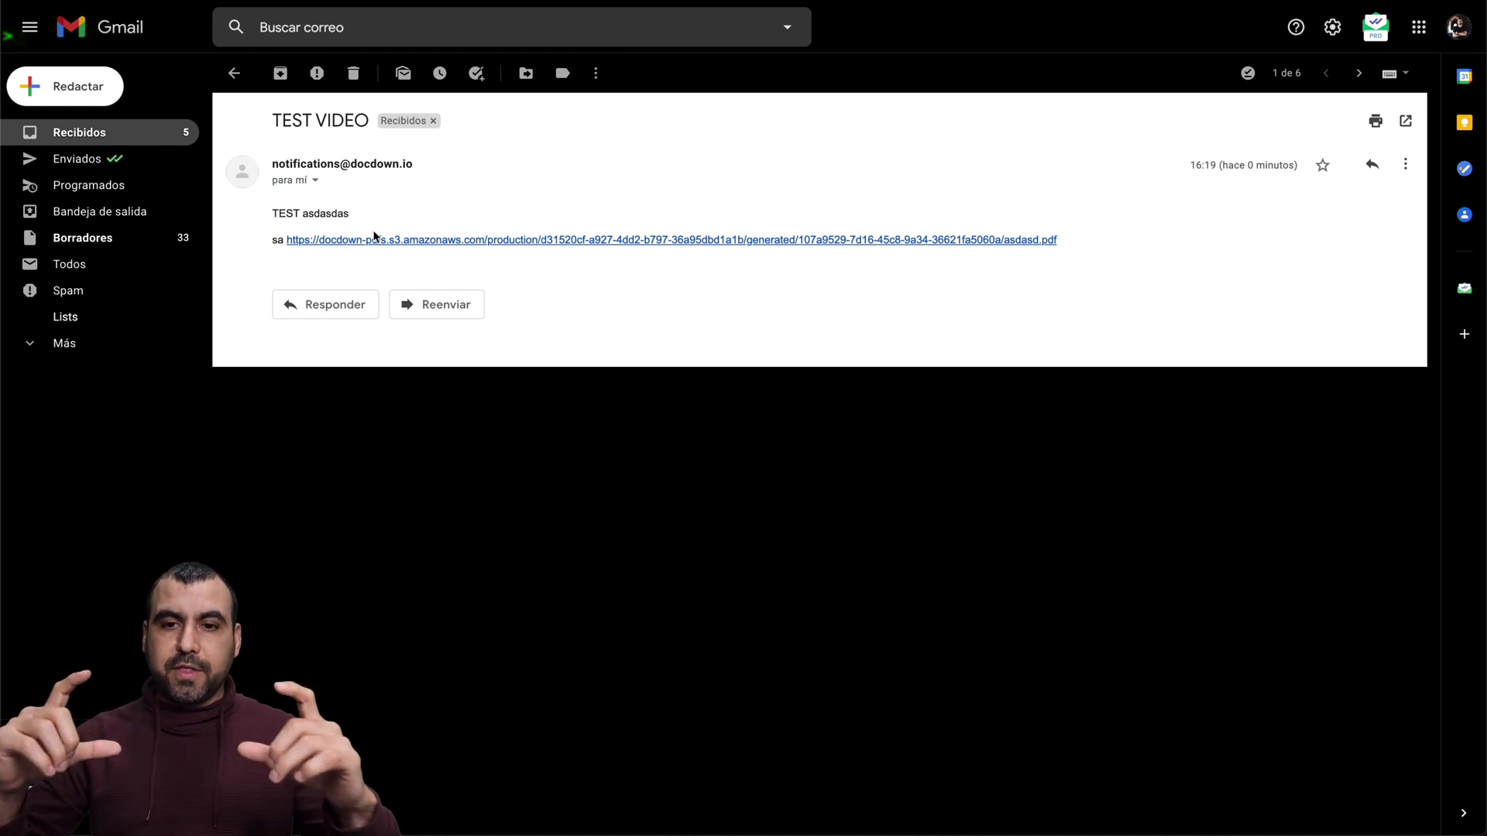
pyautogui.click(398, 244)
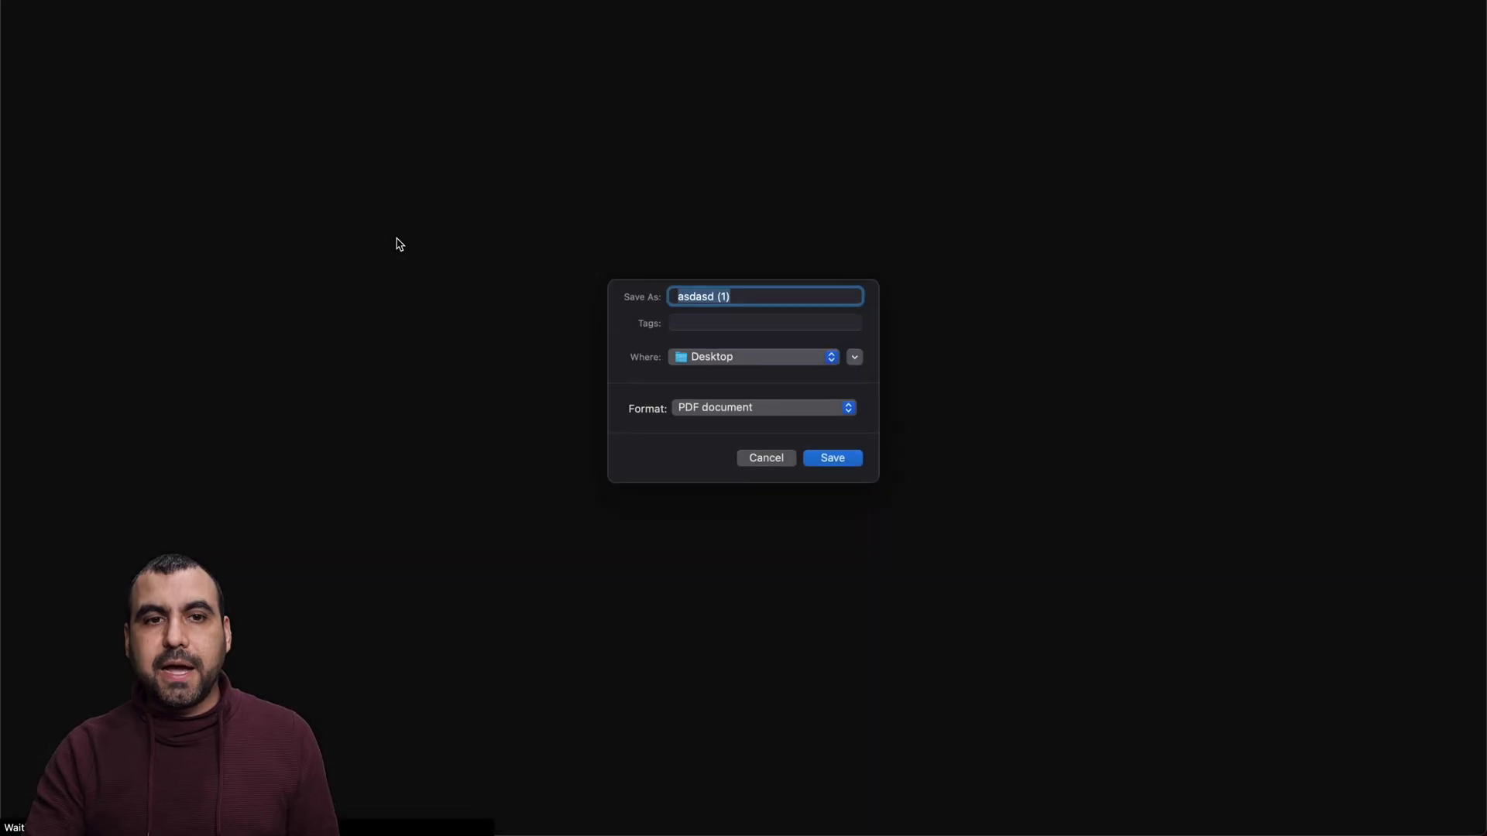
pyautogui.click(763, 462)
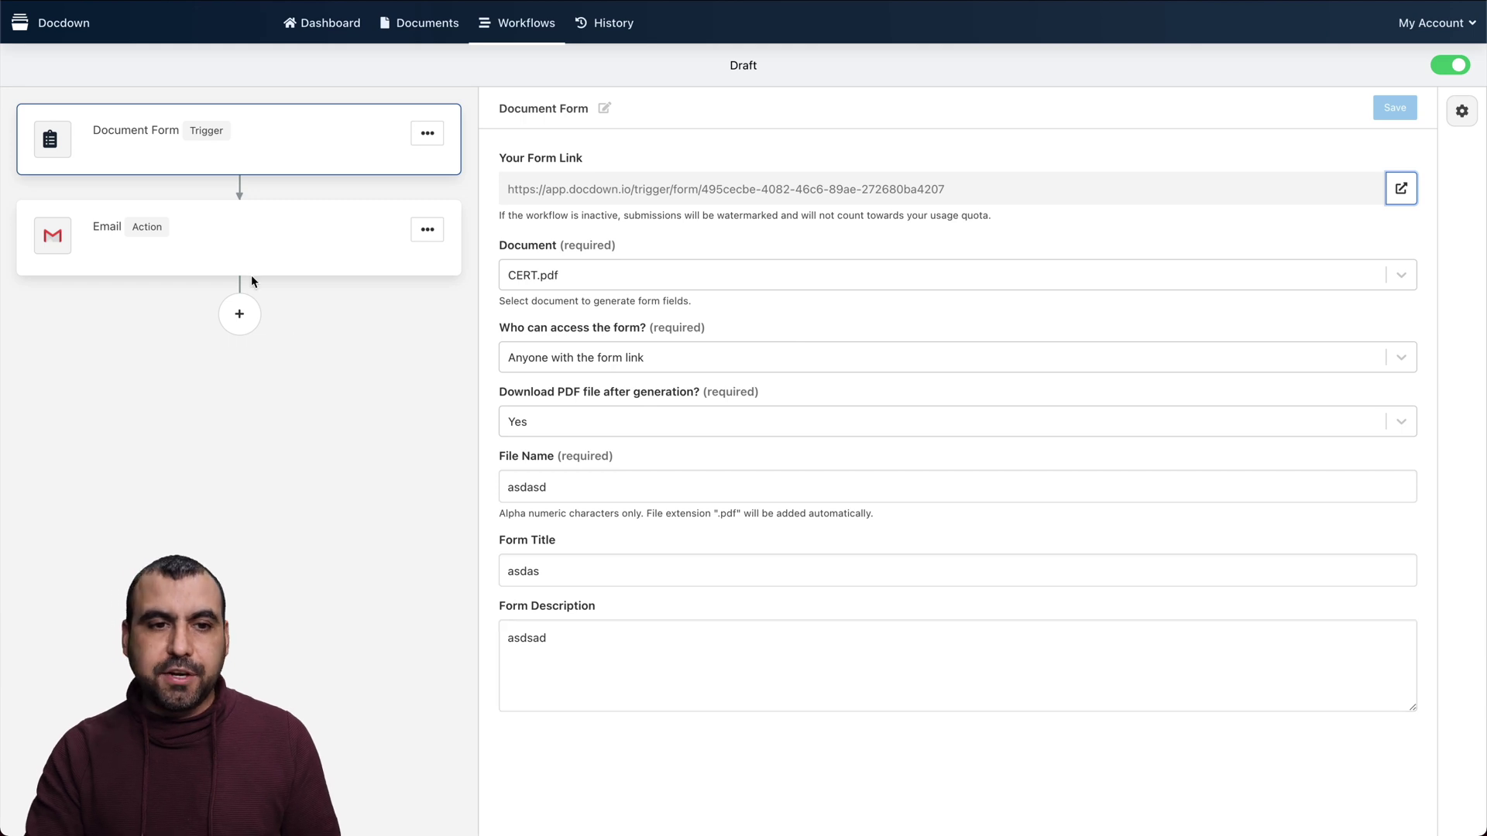
# Open the Email action and review its message, including the HTML source view, without changes
pyautogui.click(251, 263)
pyautogui.scroll(-2, 671, 534)
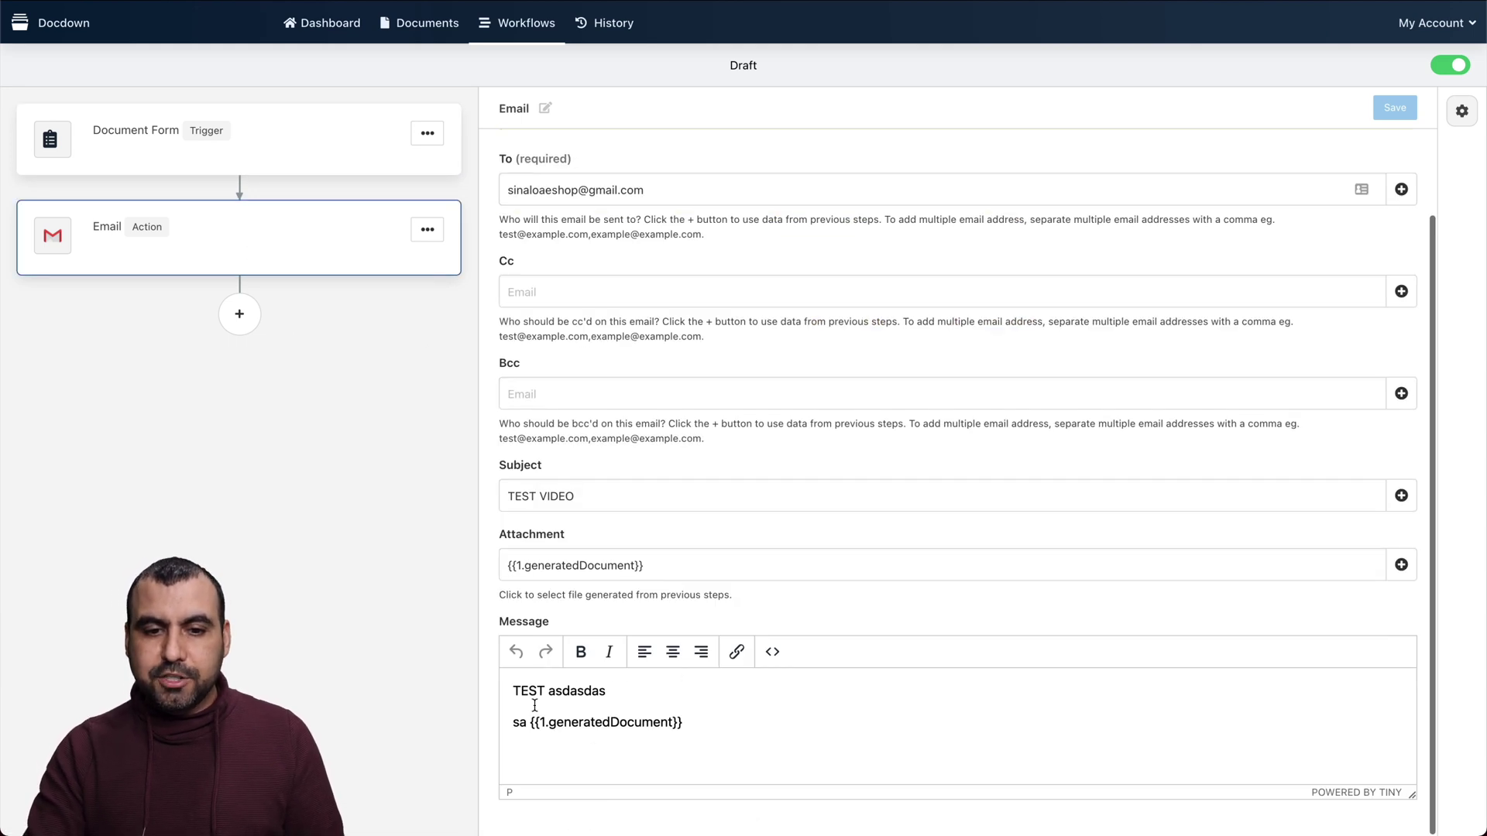
pyautogui.moveTo(531, 722); pyautogui.dragTo(716, 722)
pyautogui.click(929, 711)
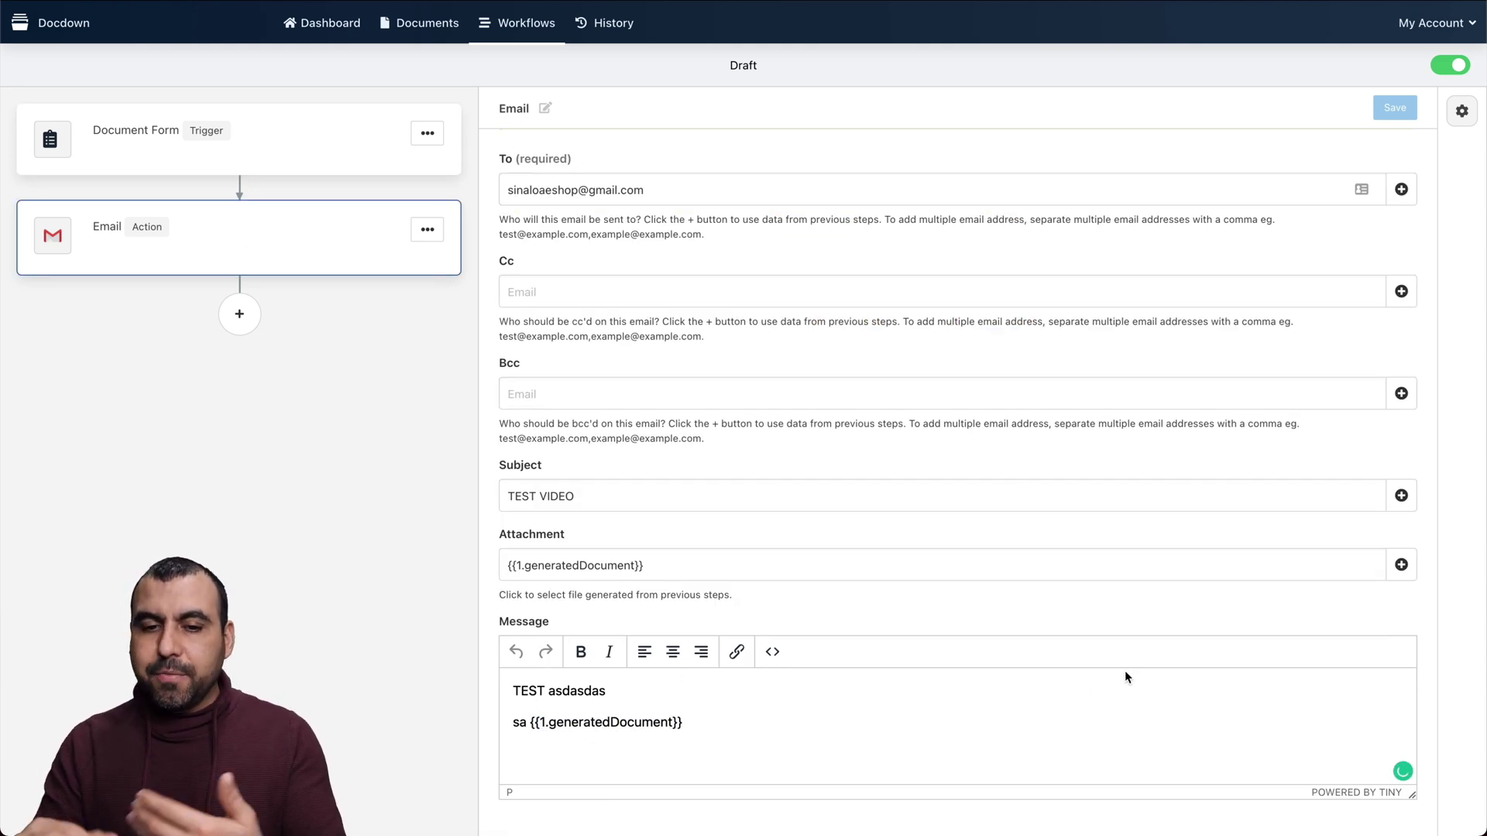
pyautogui.click(773, 653)
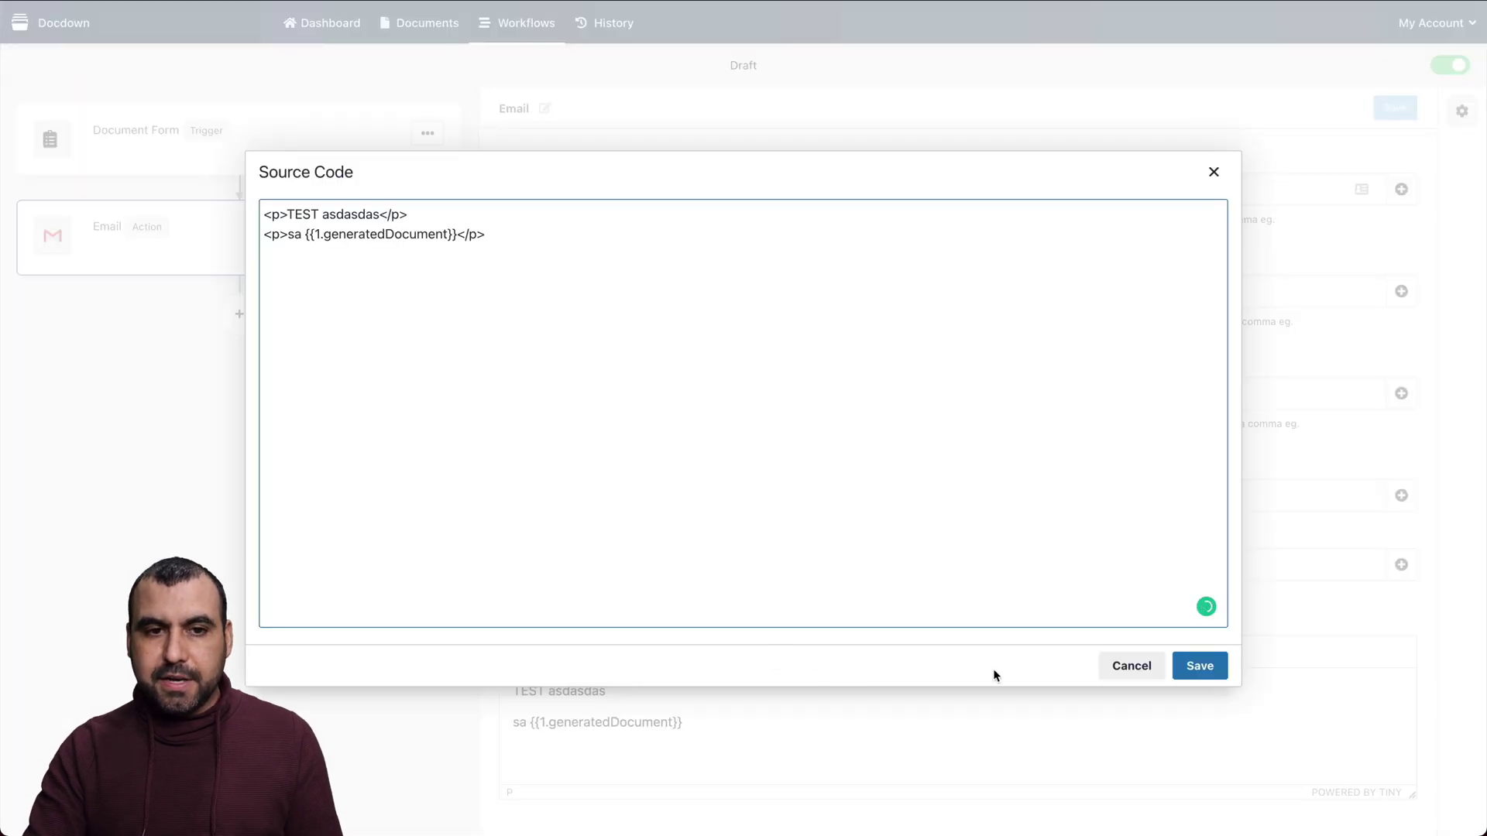
pyautogui.tripleClick(490, 234)
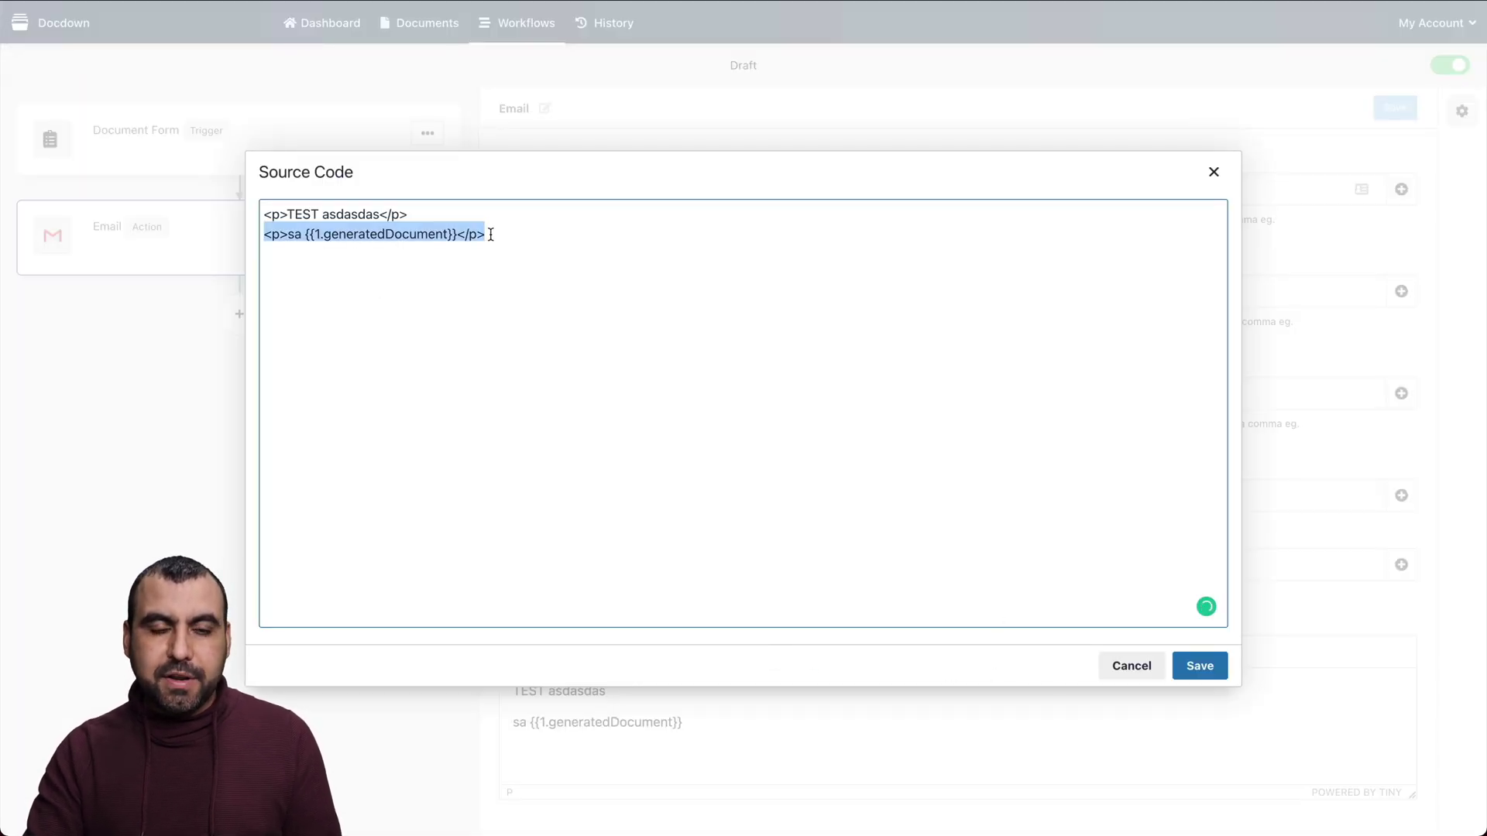
pyautogui.click(1131, 666)
# Check the Email action's attachment suggestions from step 1 and its Subject field
pyautogui.click(1034, 574)
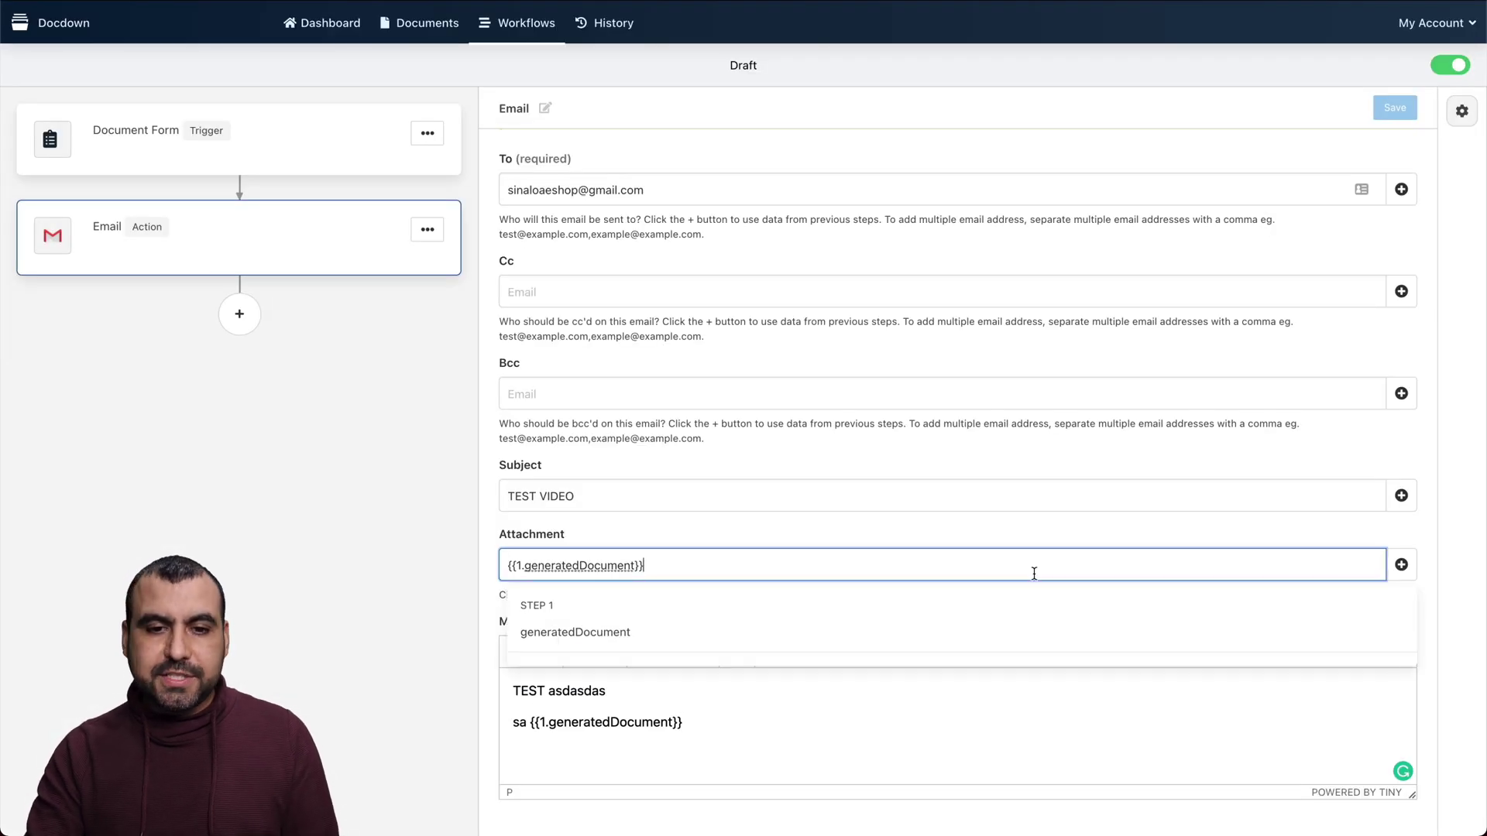
pyautogui.click(605, 632)
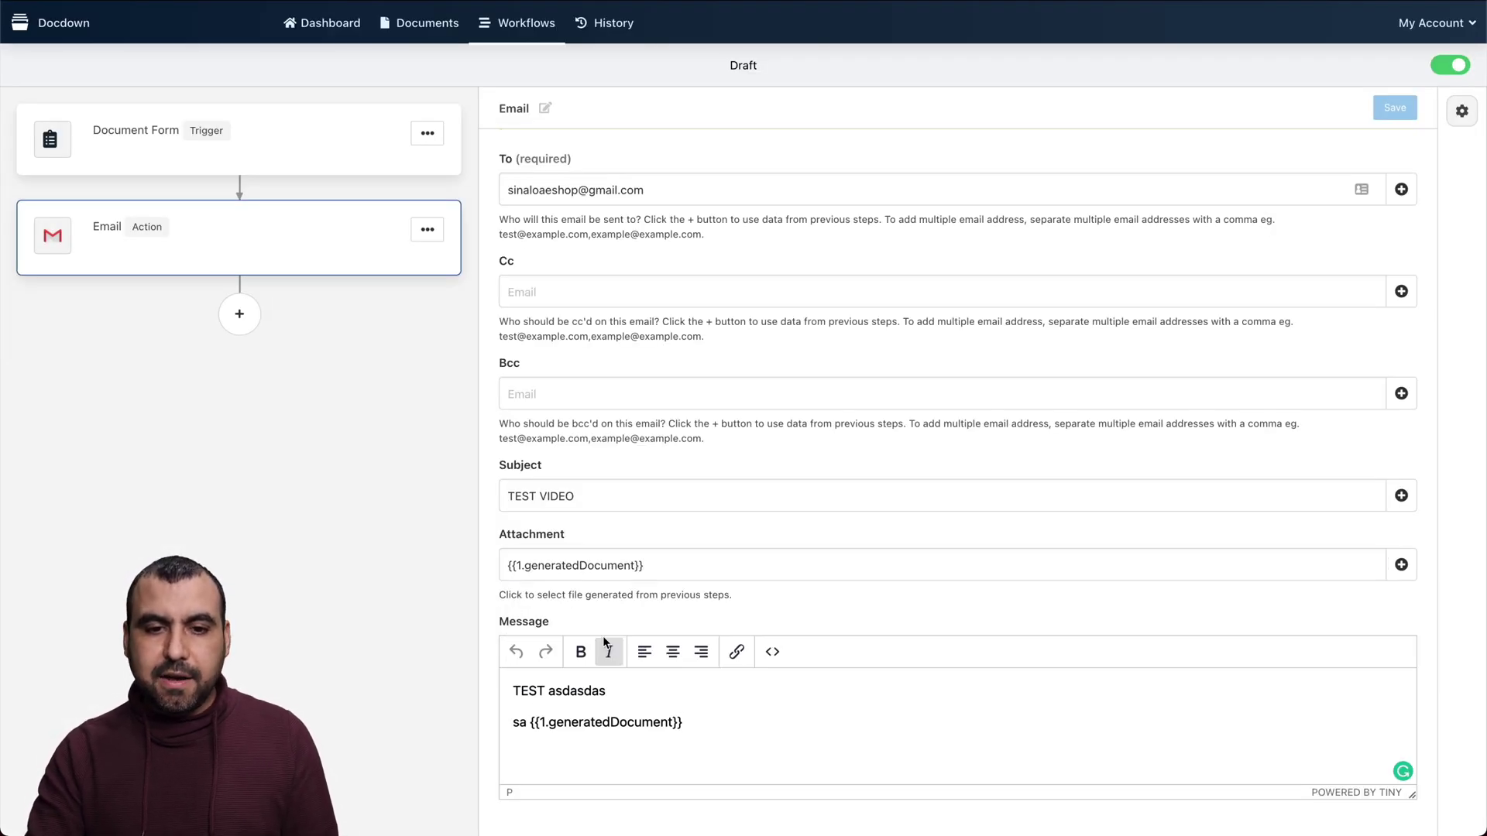
pyautogui.click(737, 498)
pyautogui.scroll(2, 871, 240)
pyautogui.scroll(1, 871, 247)
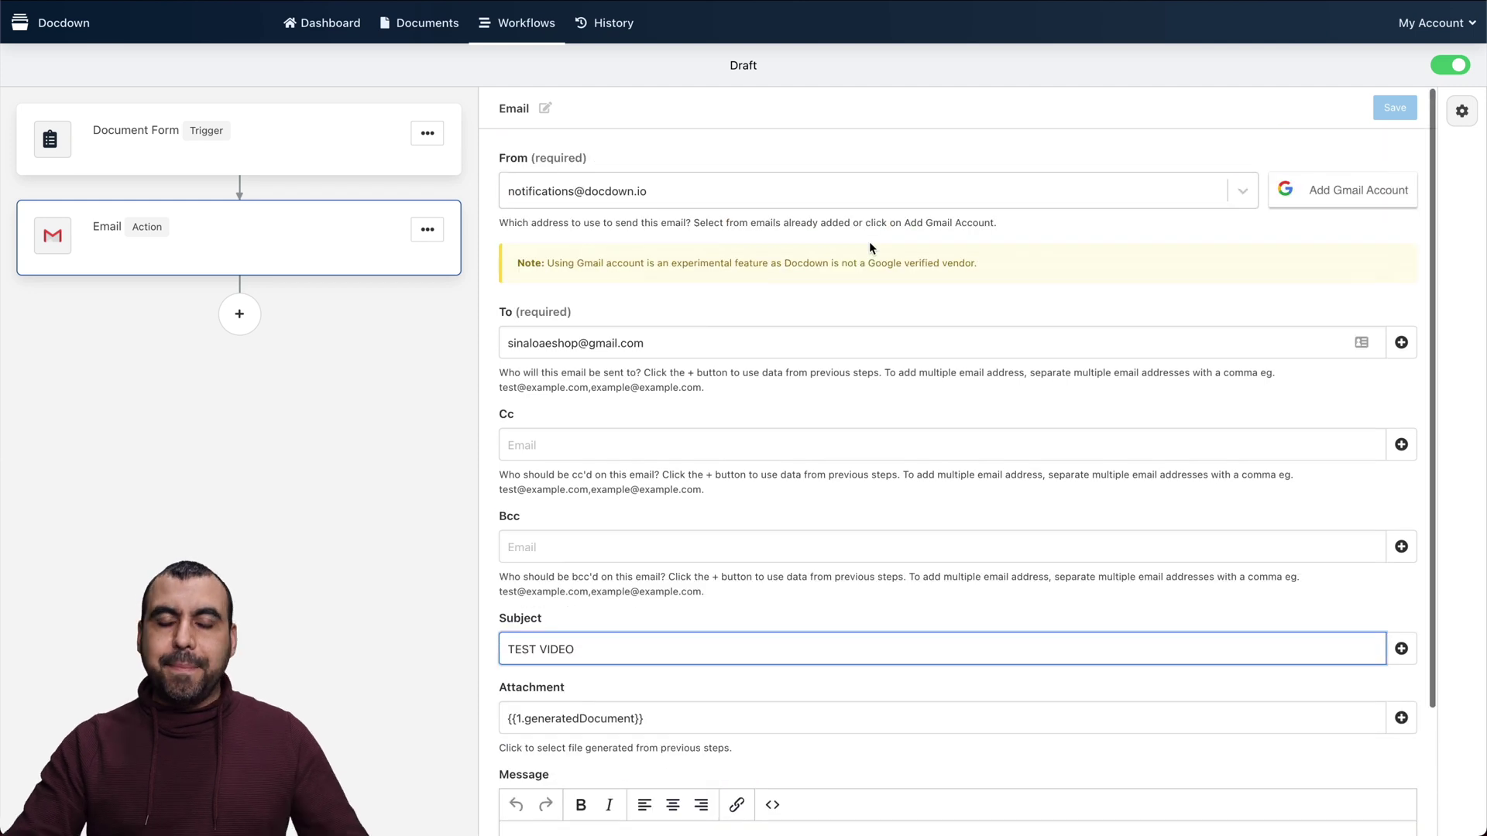
# Add an Outgoing Webhook action after the Email step
pyautogui.click(243, 315)
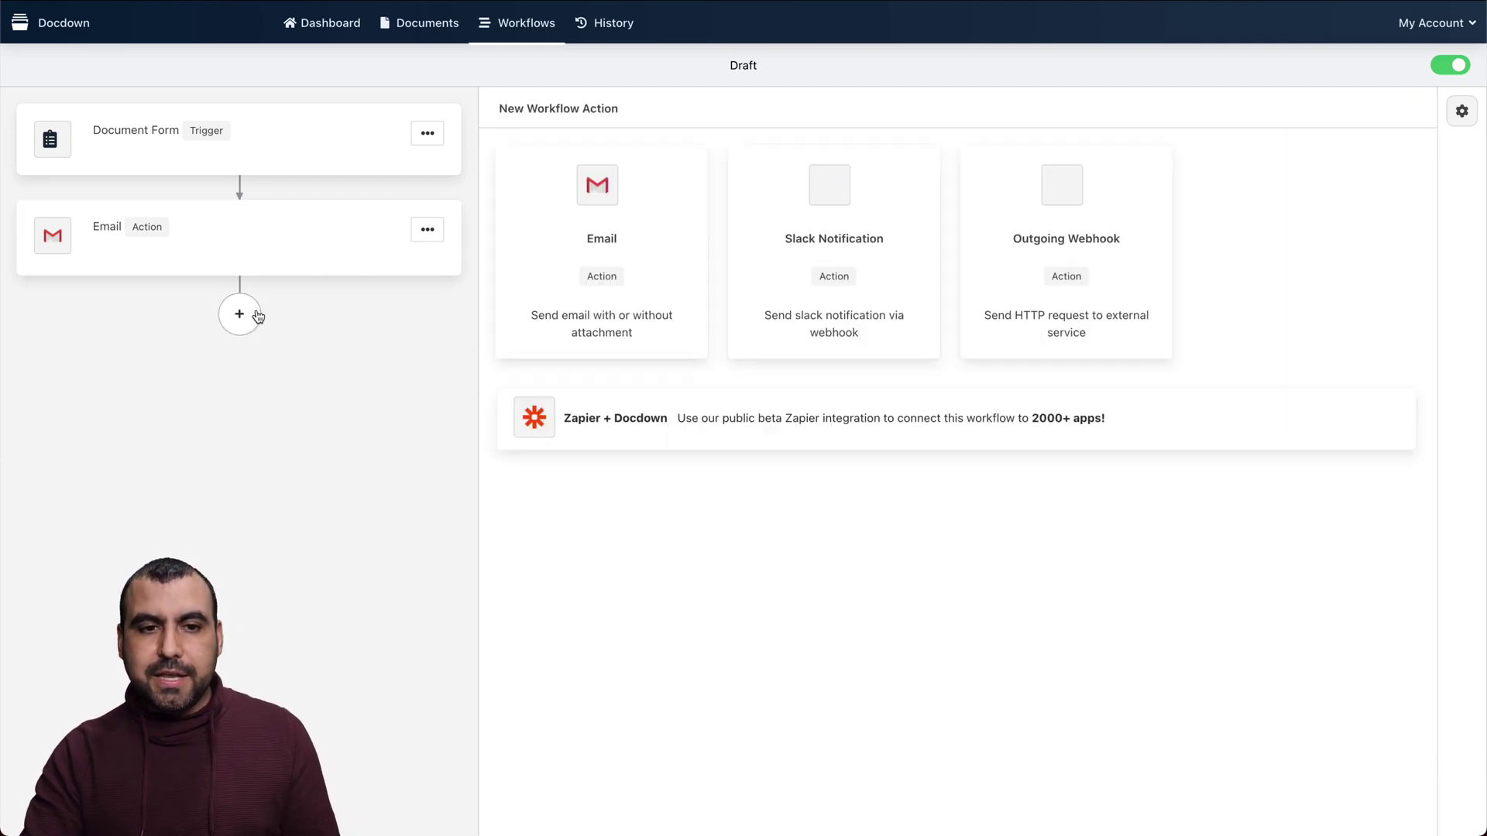
pyautogui.click(1082, 249)
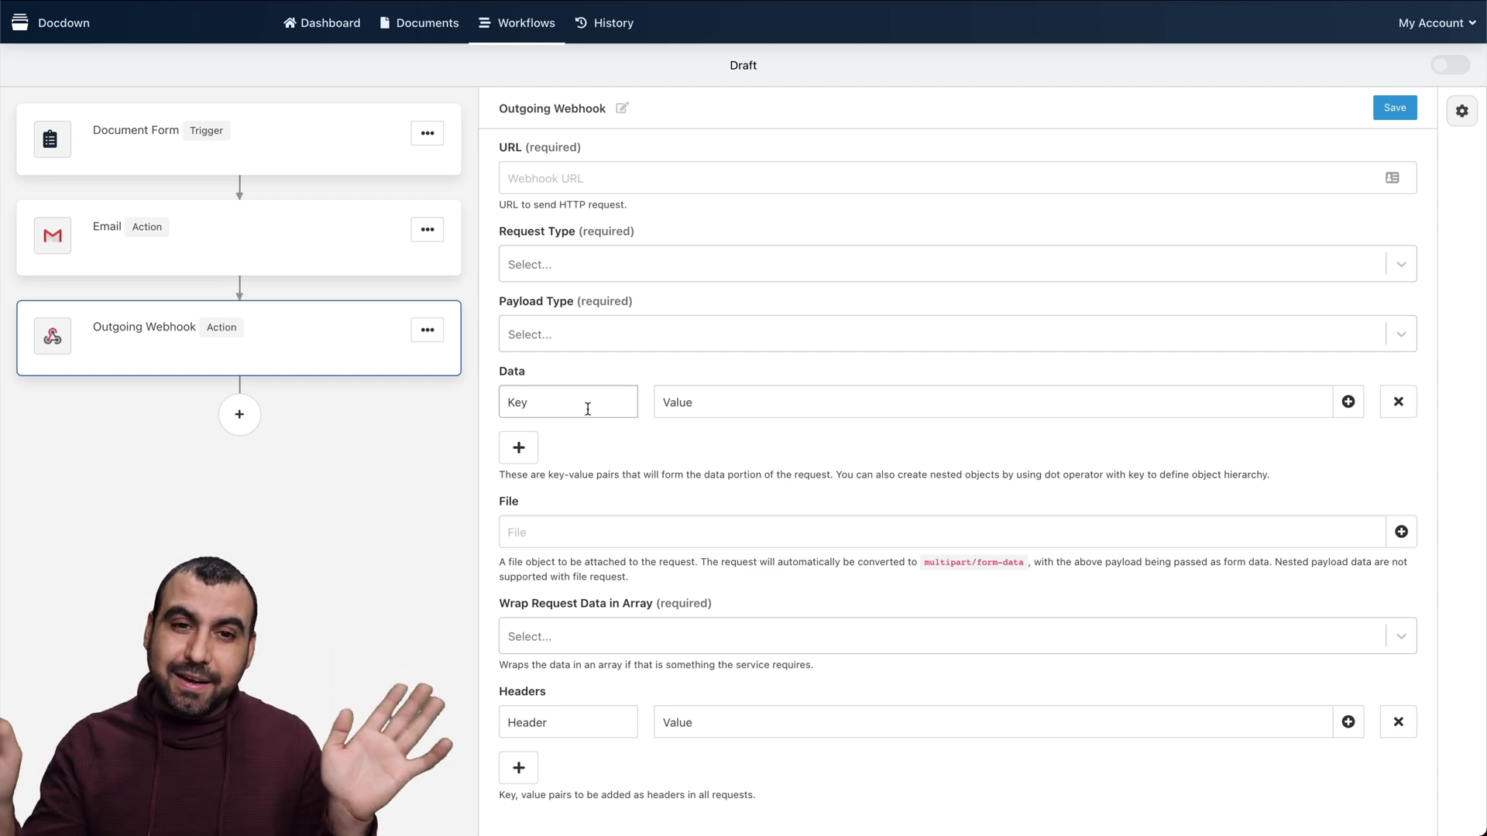
pyautogui.click(590, 25)
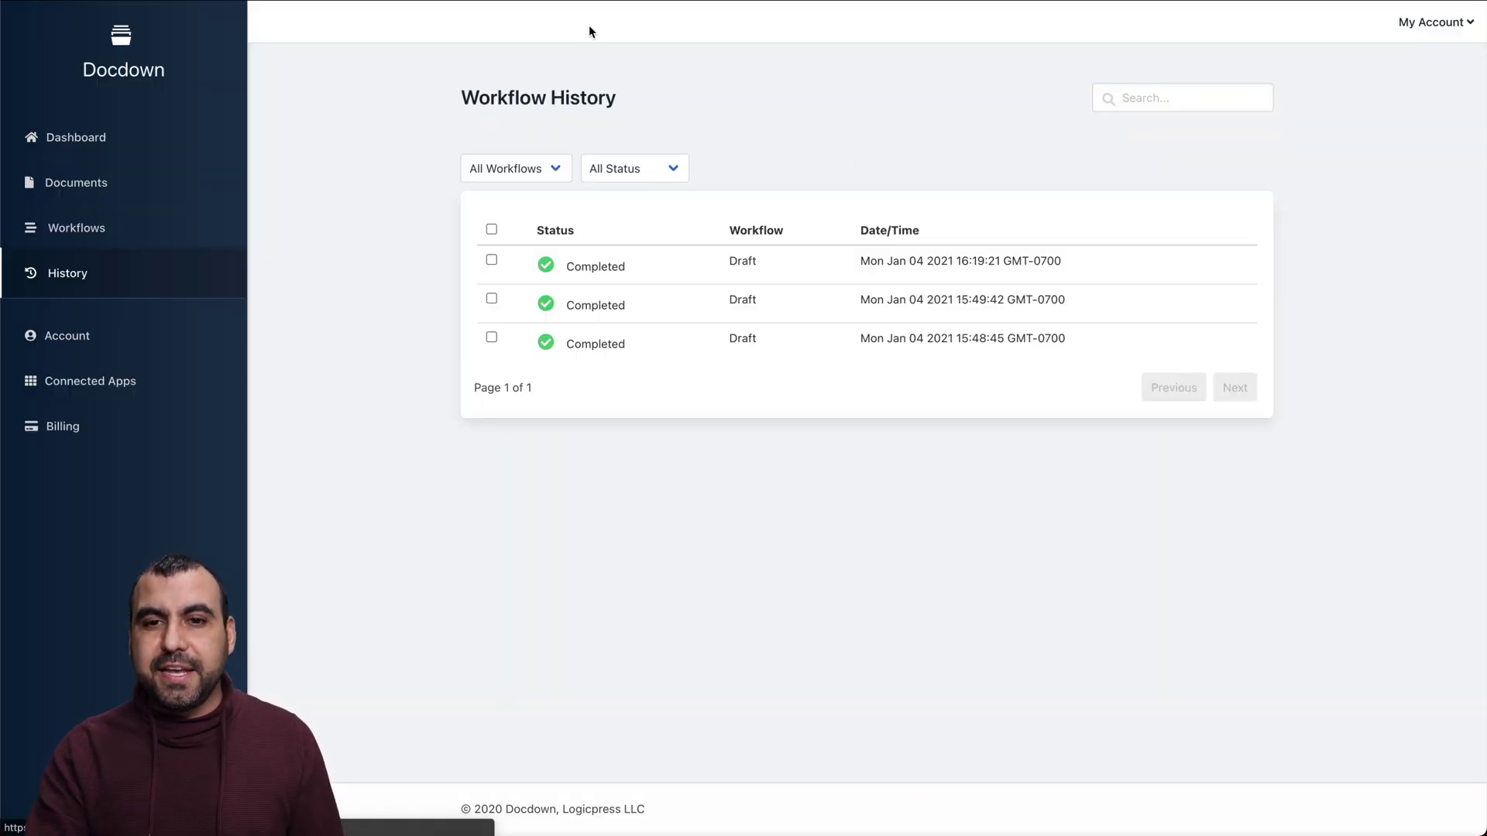
# Review the Data In recorded for the latest Completed run of the Draft workflow
pyautogui.click(597, 268)
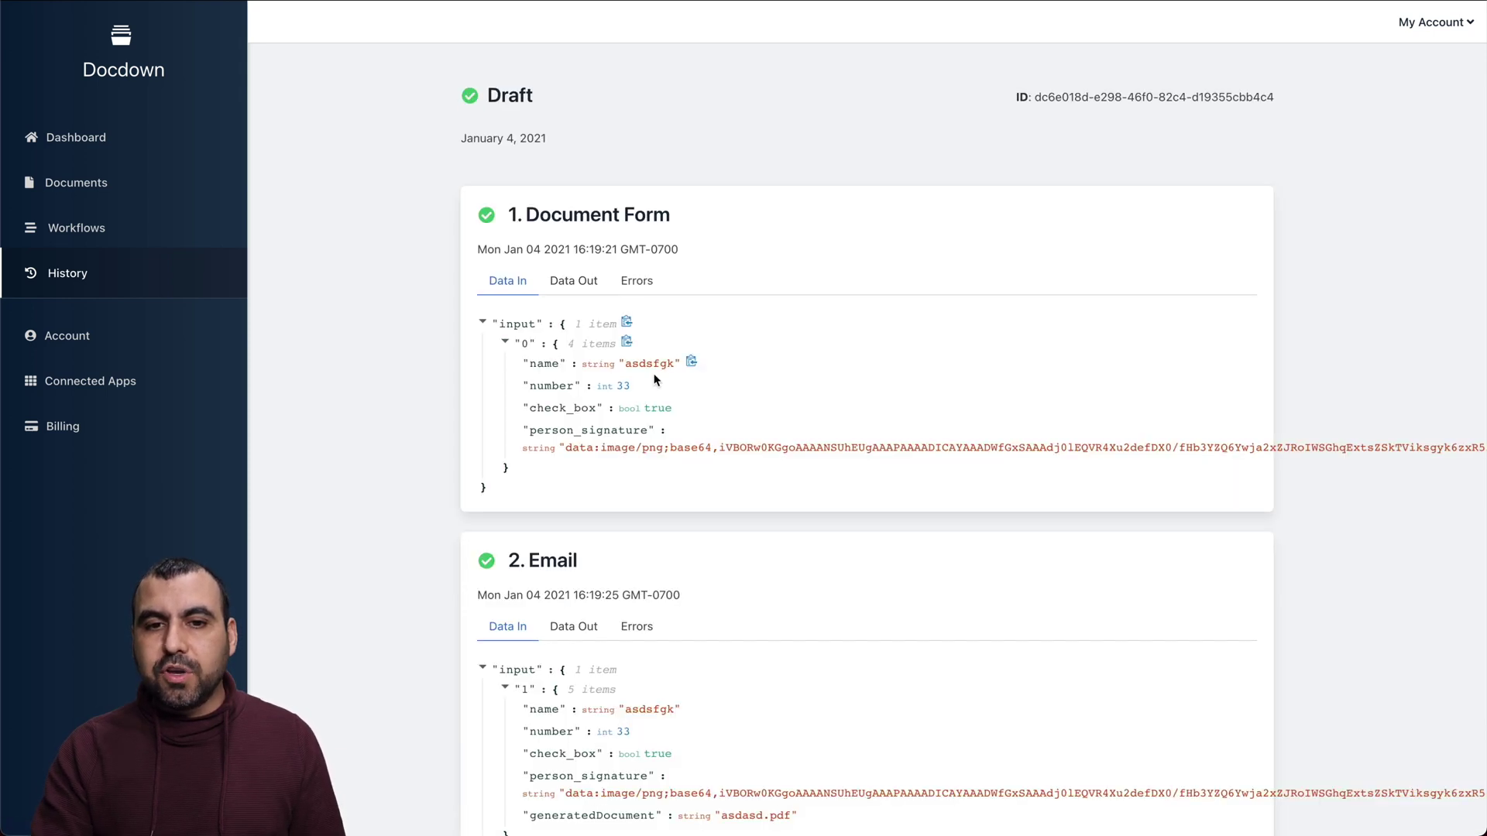
pyautogui.scroll(-3, 654, 471)
pyautogui.scroll(2, 654, 471)
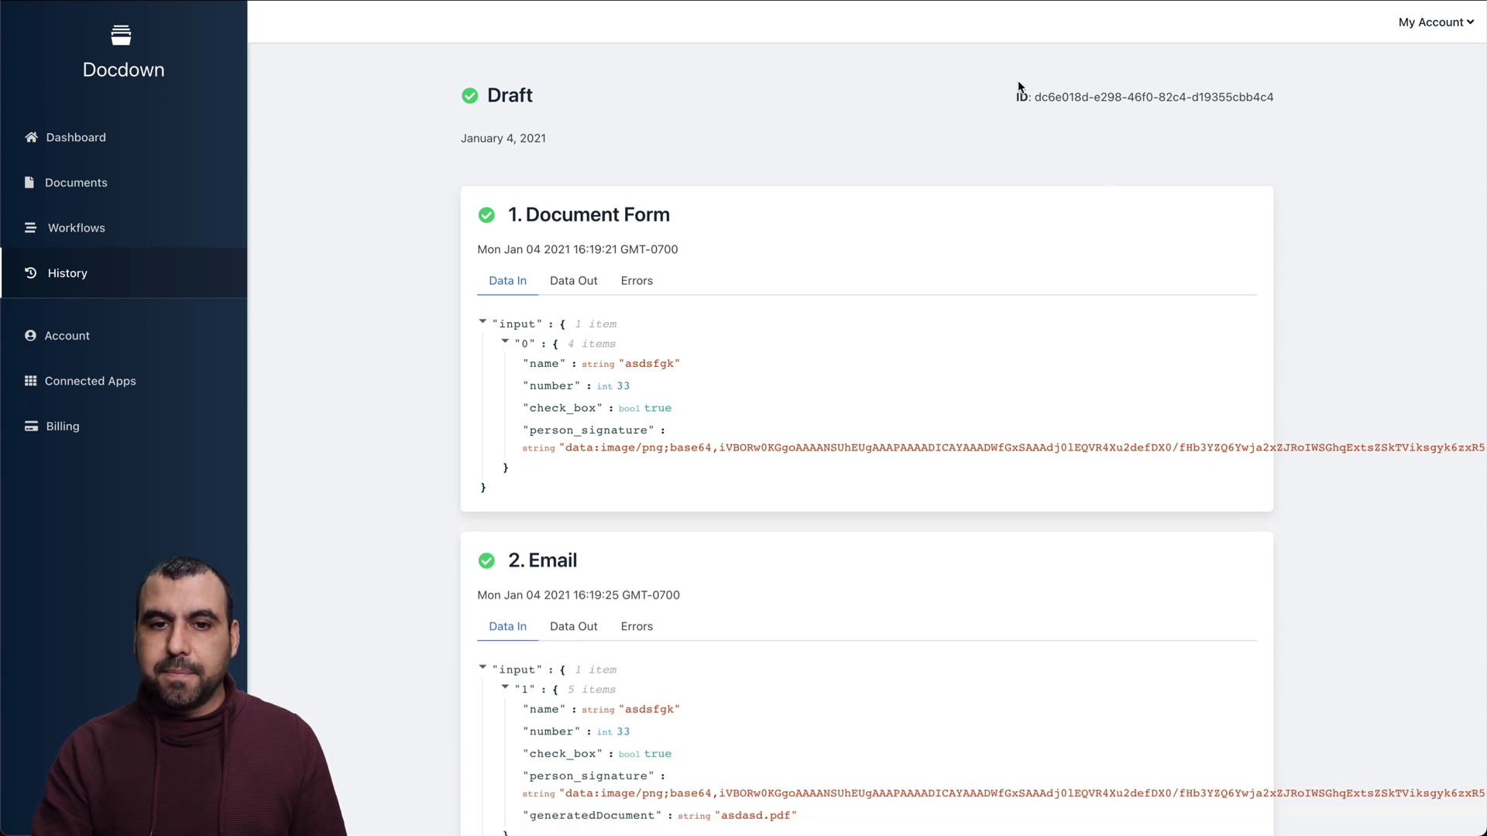
pyautogui.scroll(-2, 619, 433)
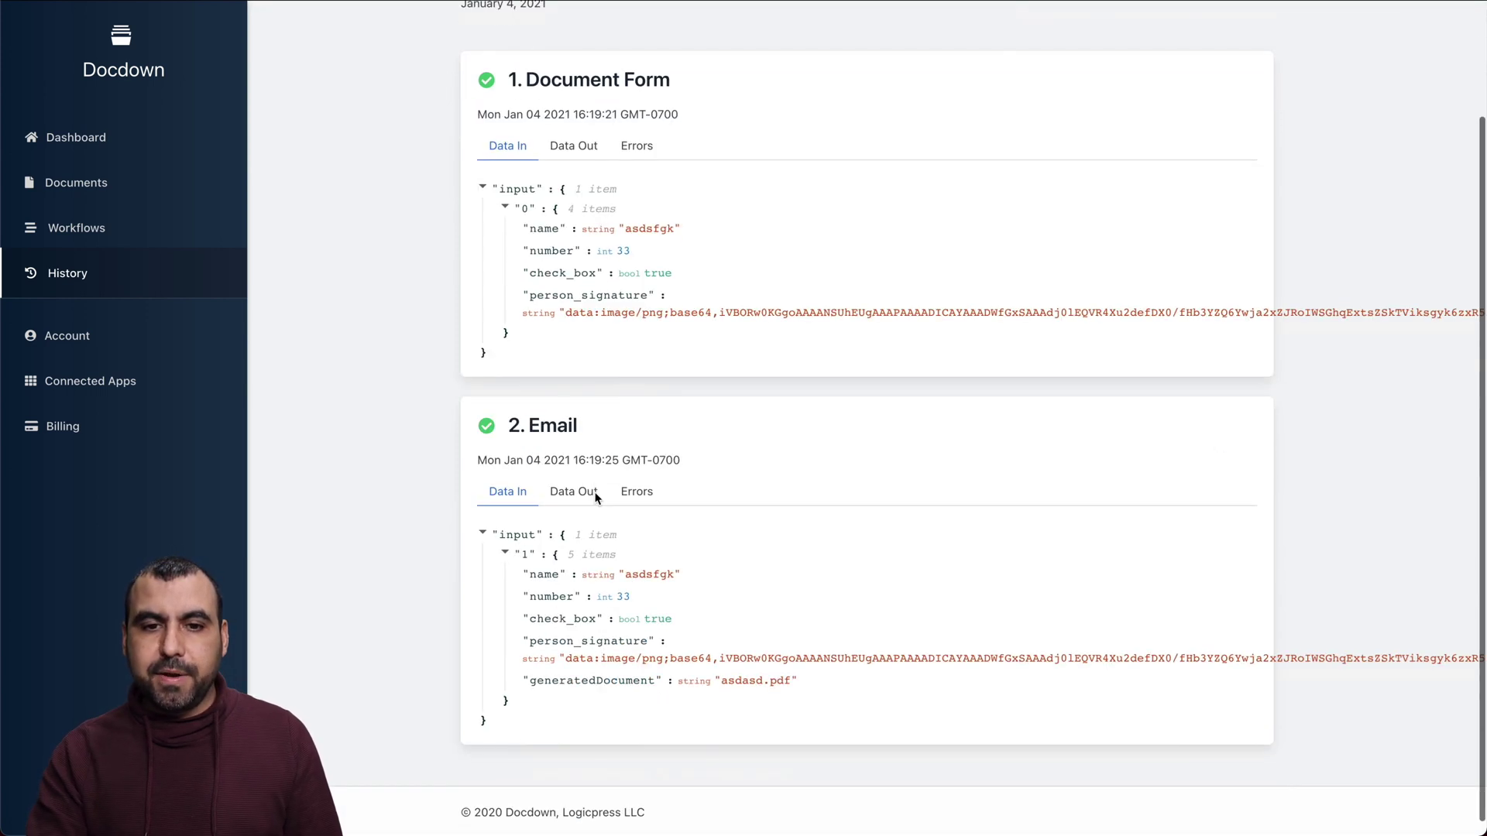
pyautogui.hscroll(-3, 597, 497)
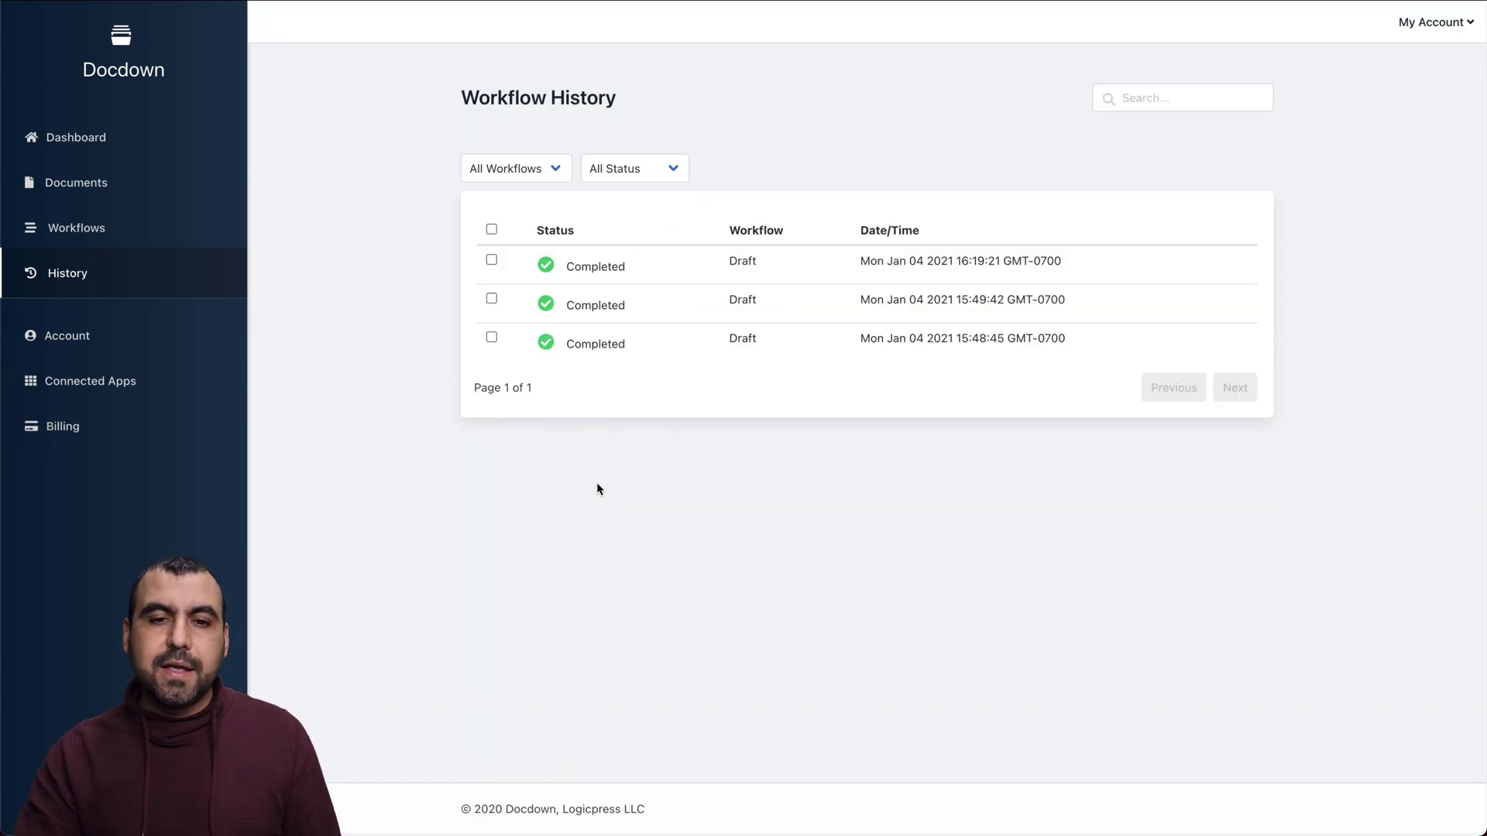
pyautogui.click(71, 141)
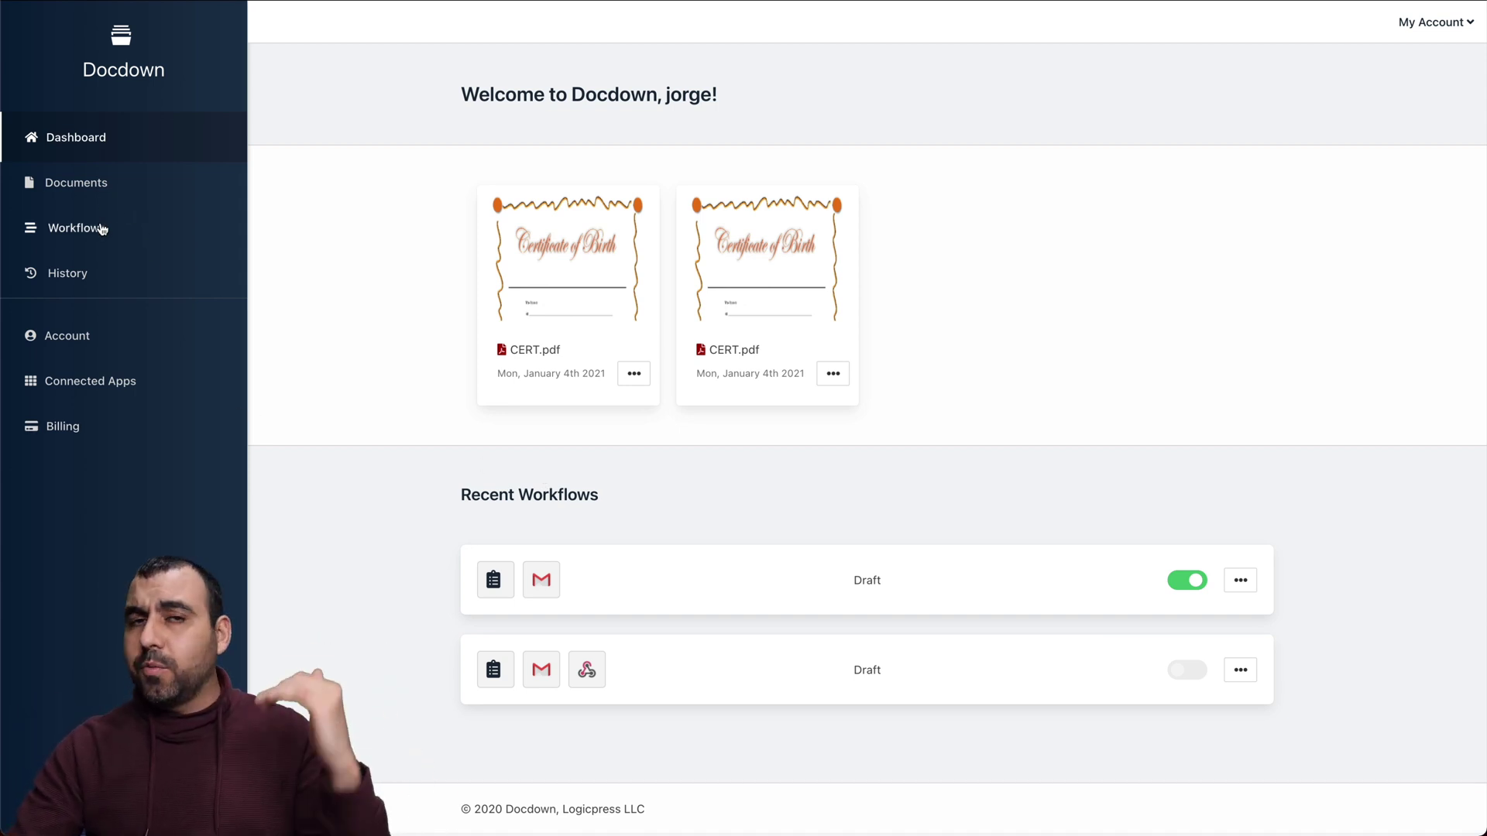
# Open the second CERT.pdf for editing and preview its fillable form
pyautogui.click(85, 183)
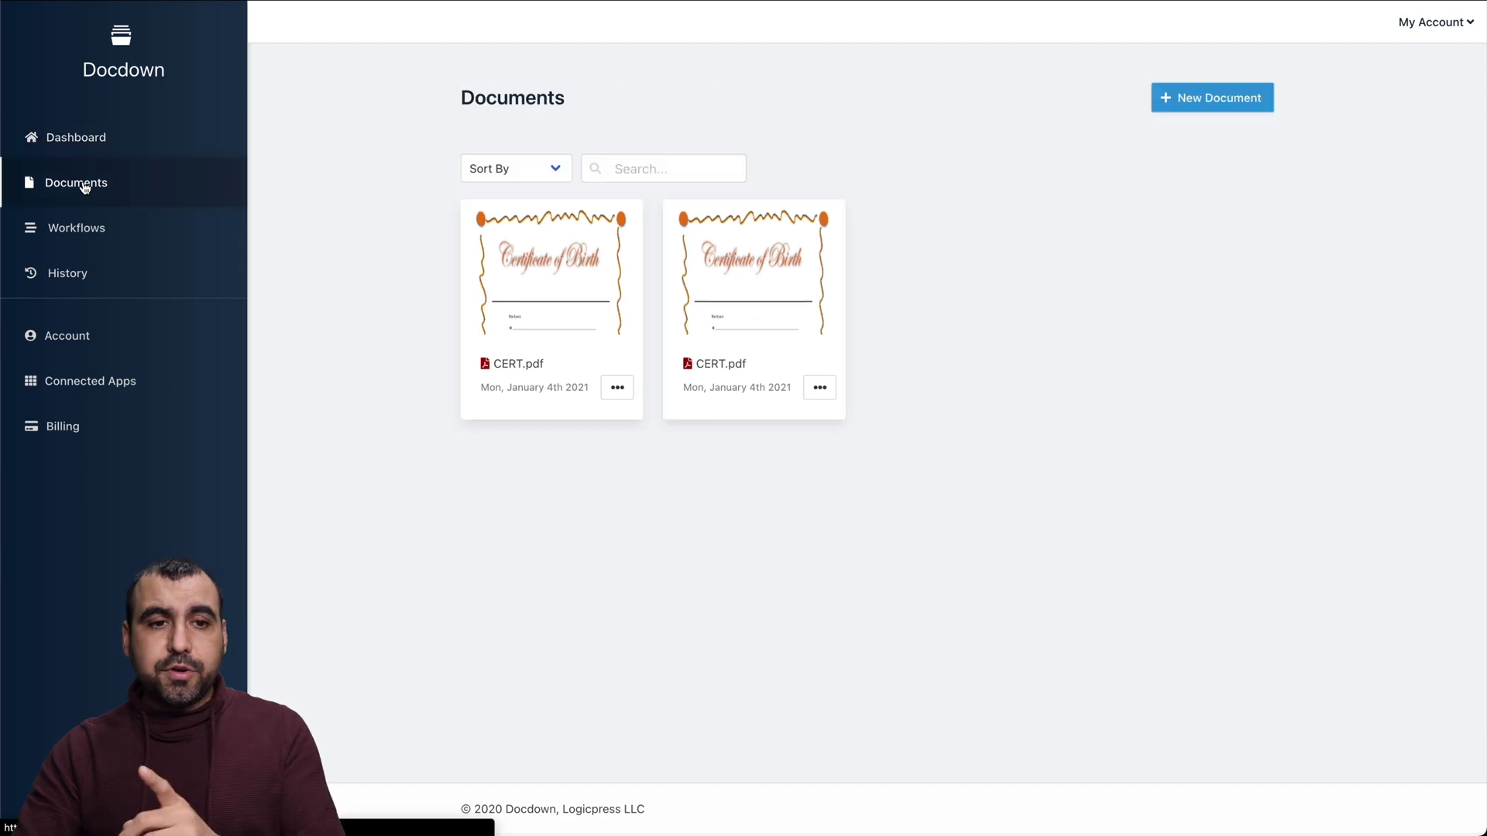
pyautogui.click(752, 289)
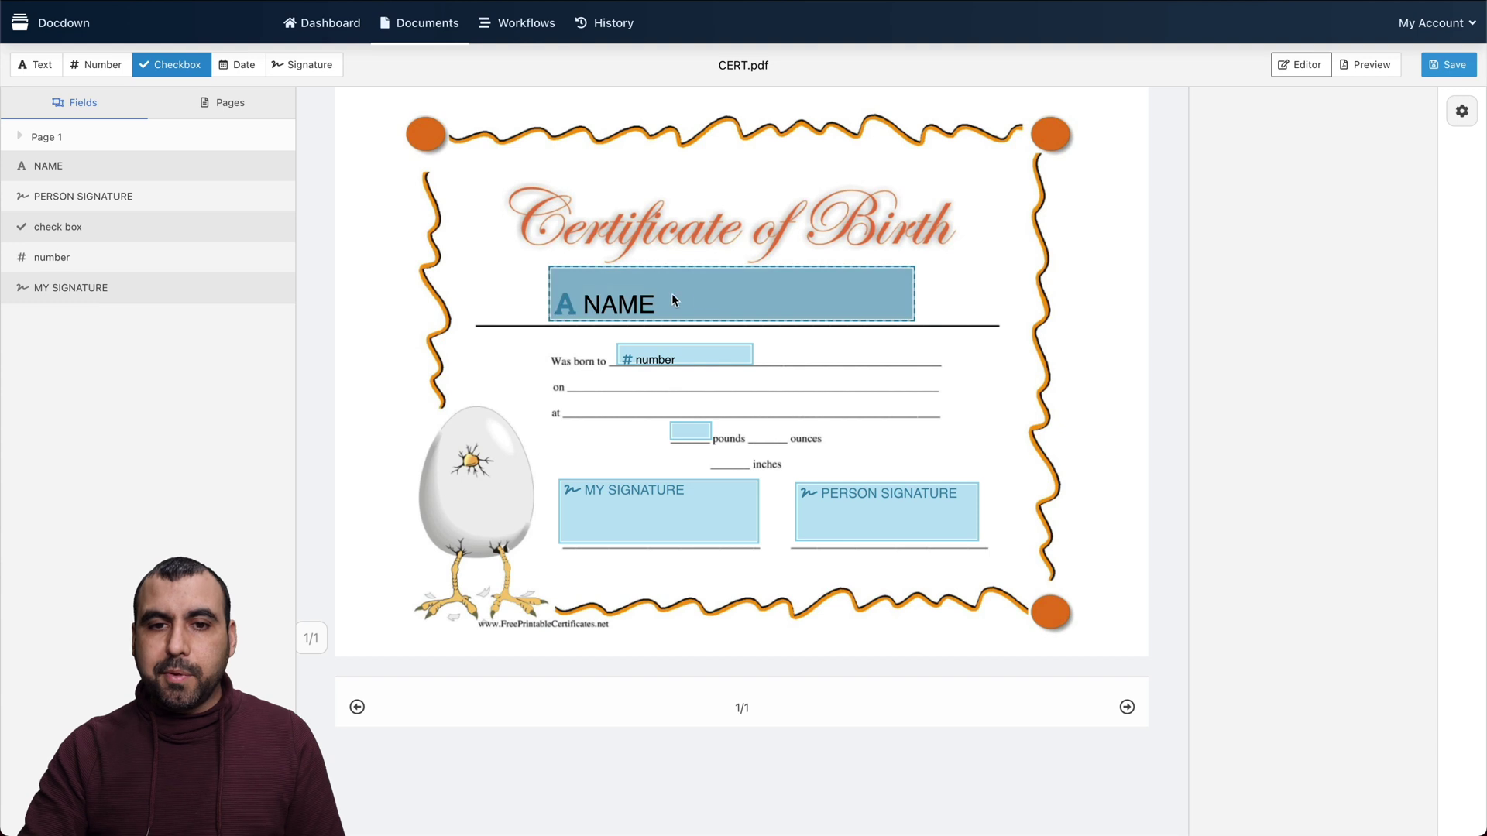
pyautogui.click(695, 438)
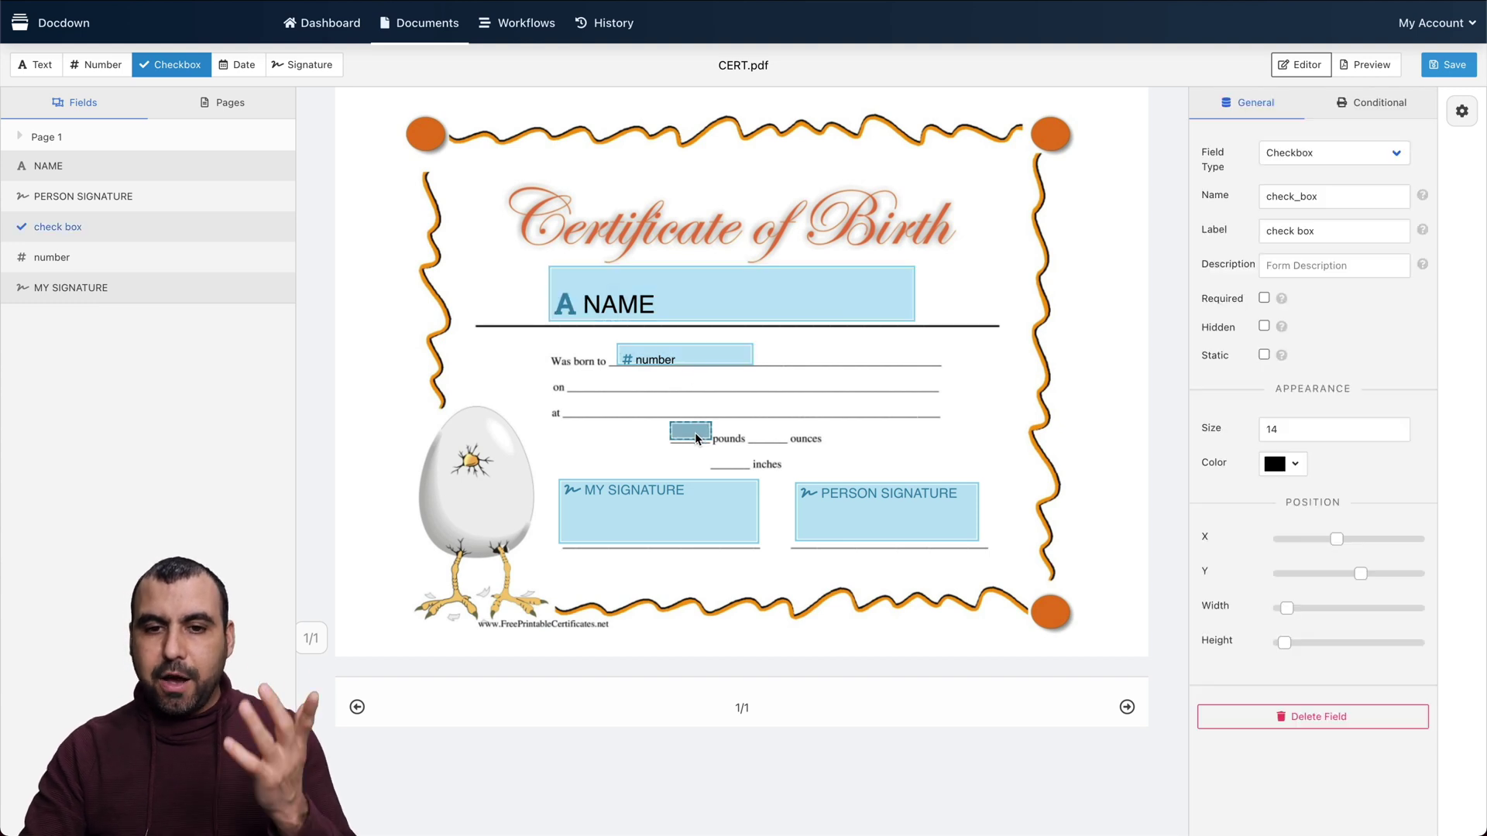
pyautogui.click(1391, 70)
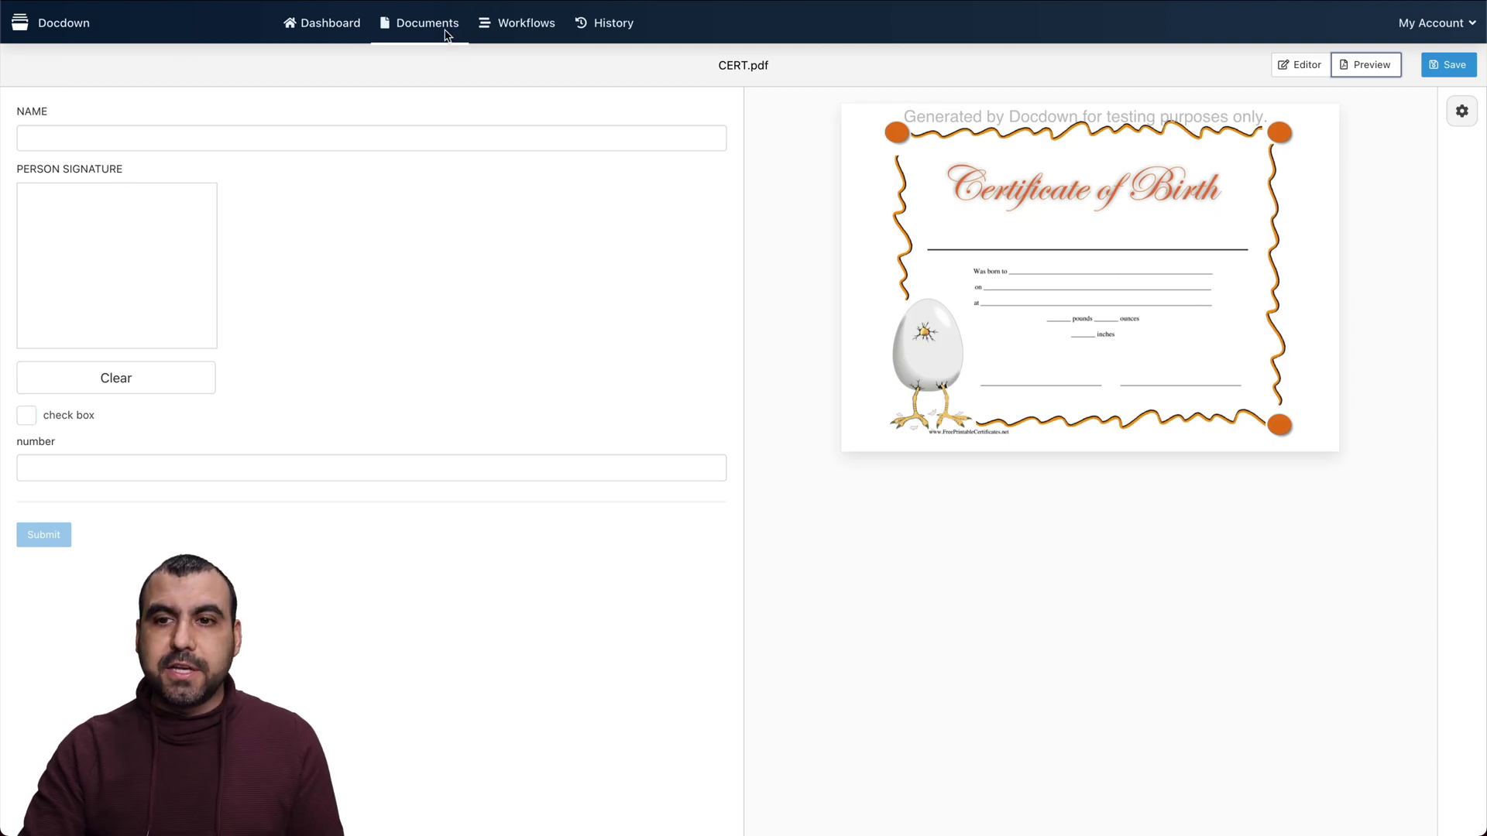
pyautogui.click(1300, 62)
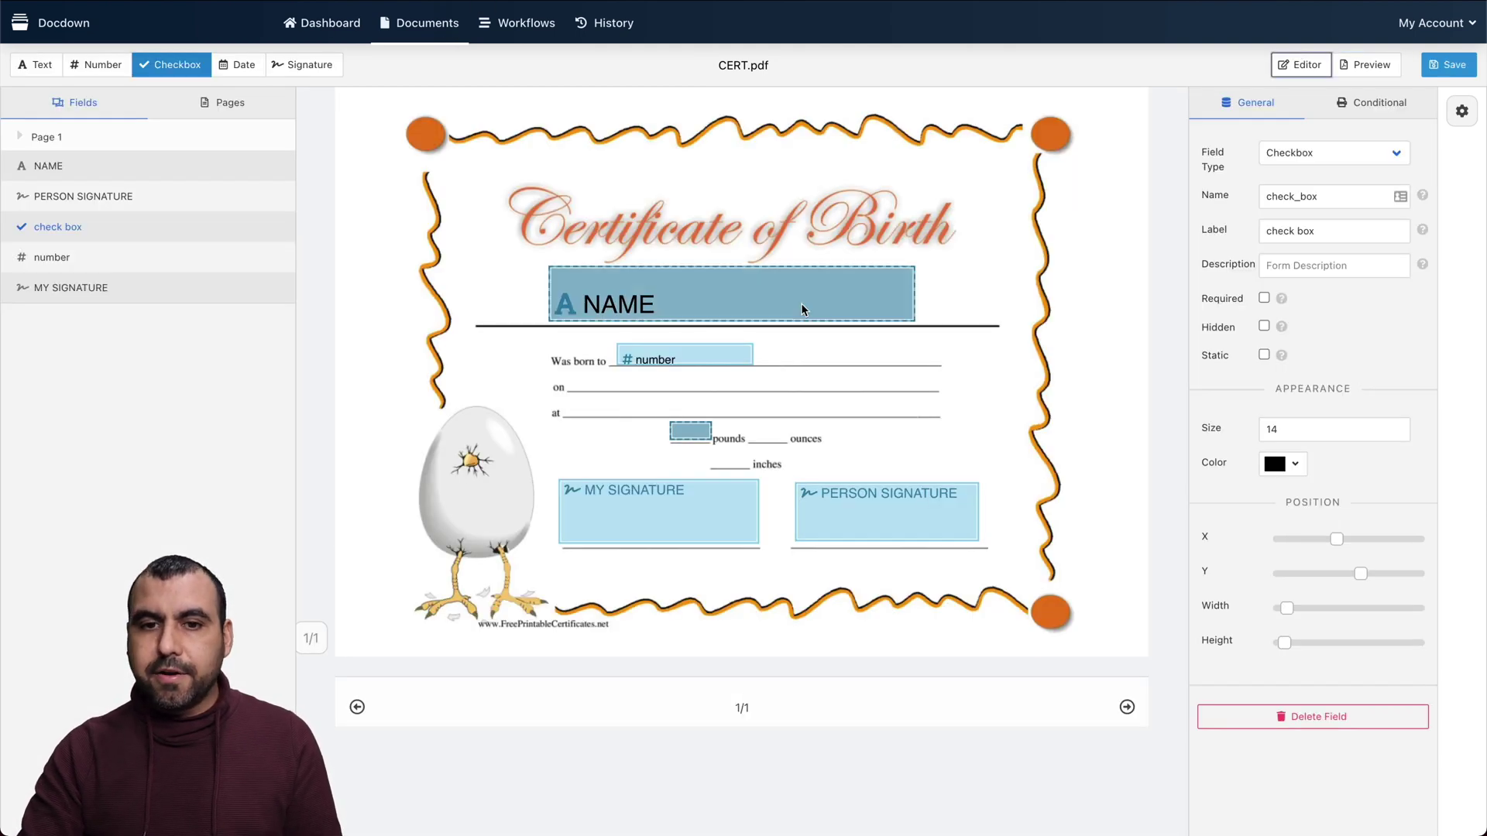
# Try adding conditional logic to the NAME field, then remove it again
pyautogui.click(802, 308)
pyautogui.click(1377, 104)
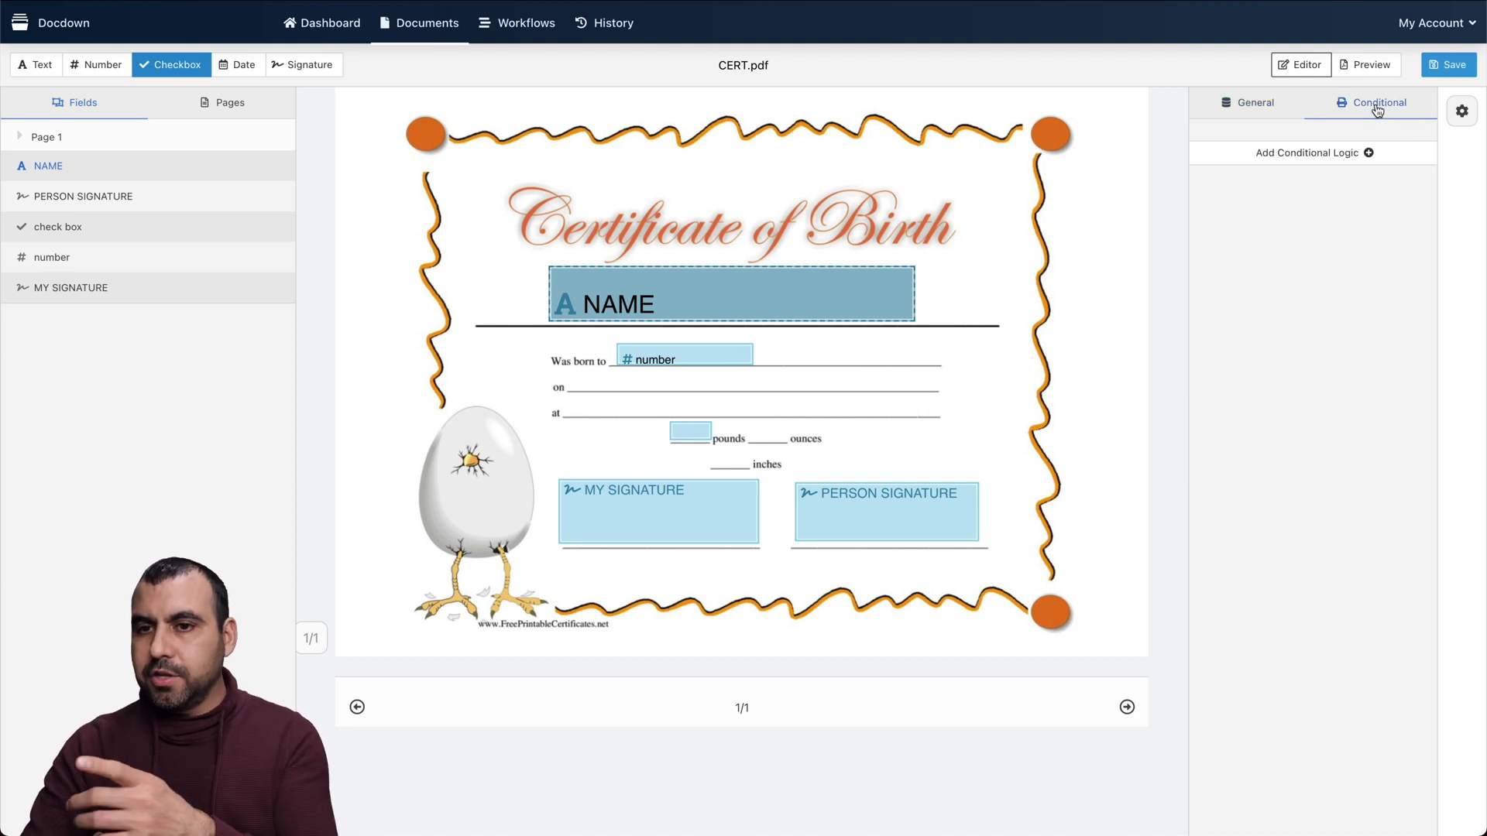
pyautogui.click(1322, 153)
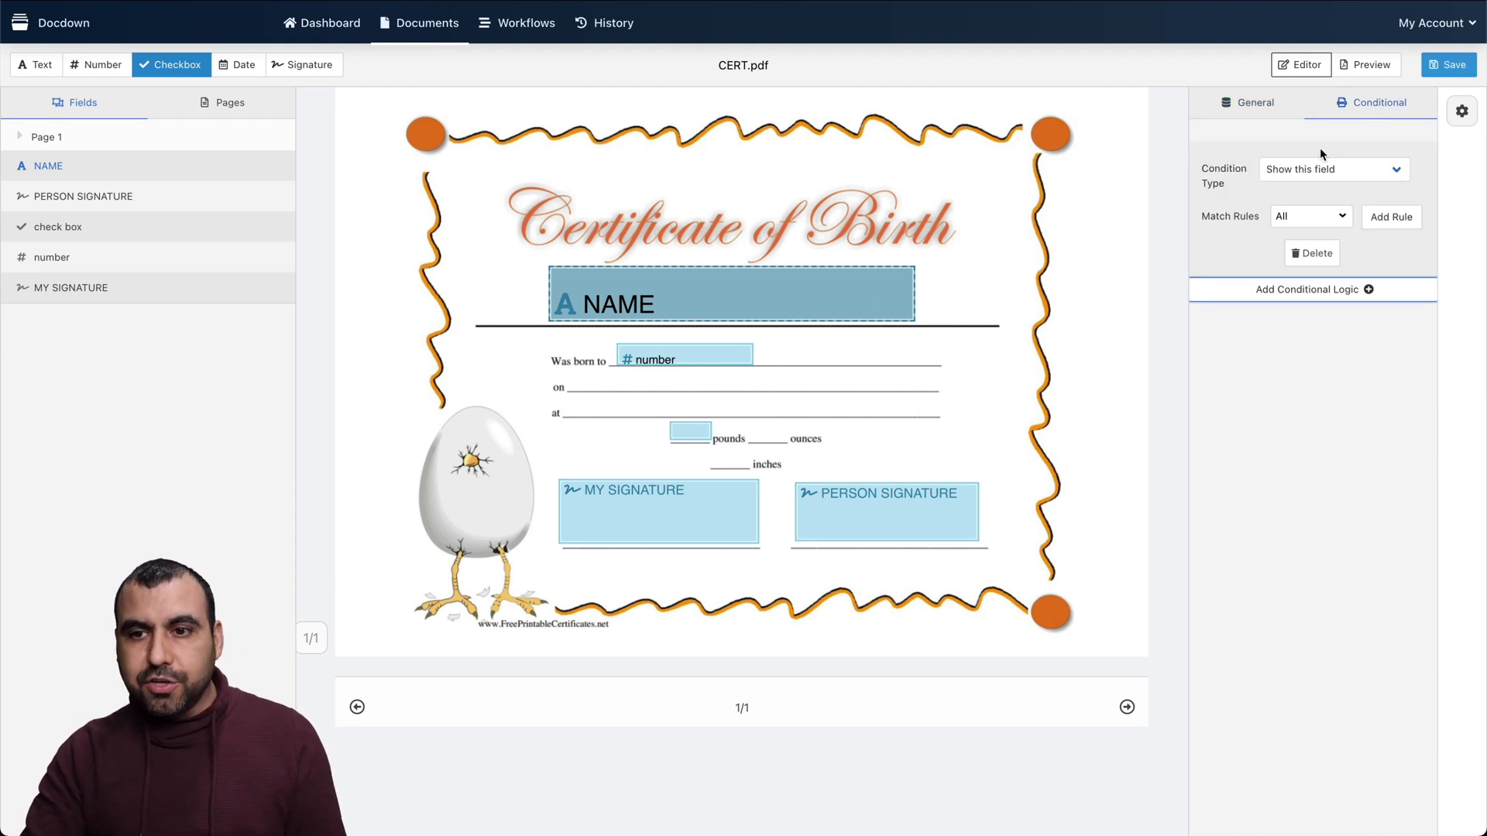
pyautogui.click(1317, 174)
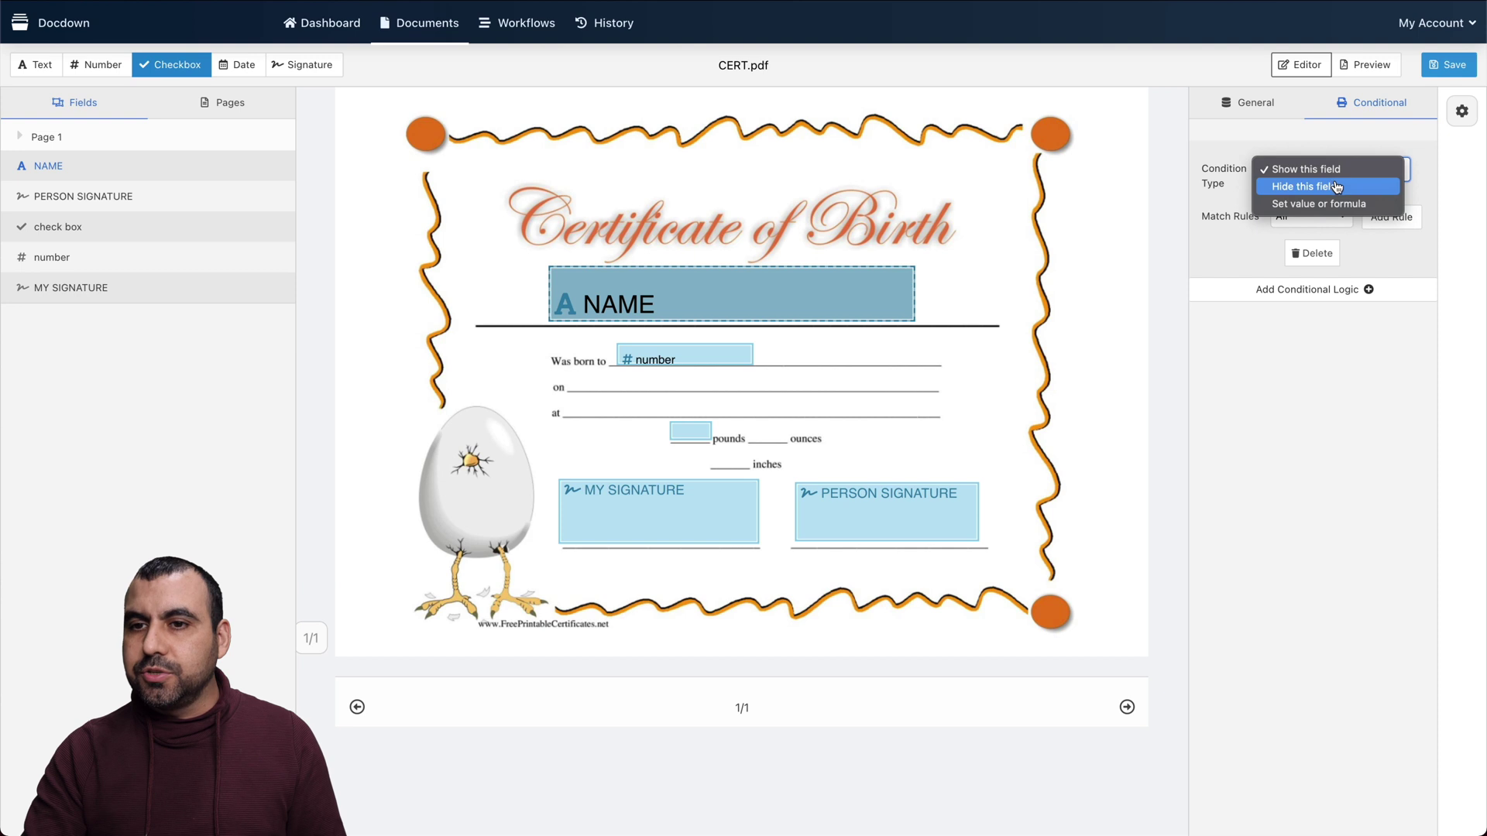
pyautogui.click(1309, 254)
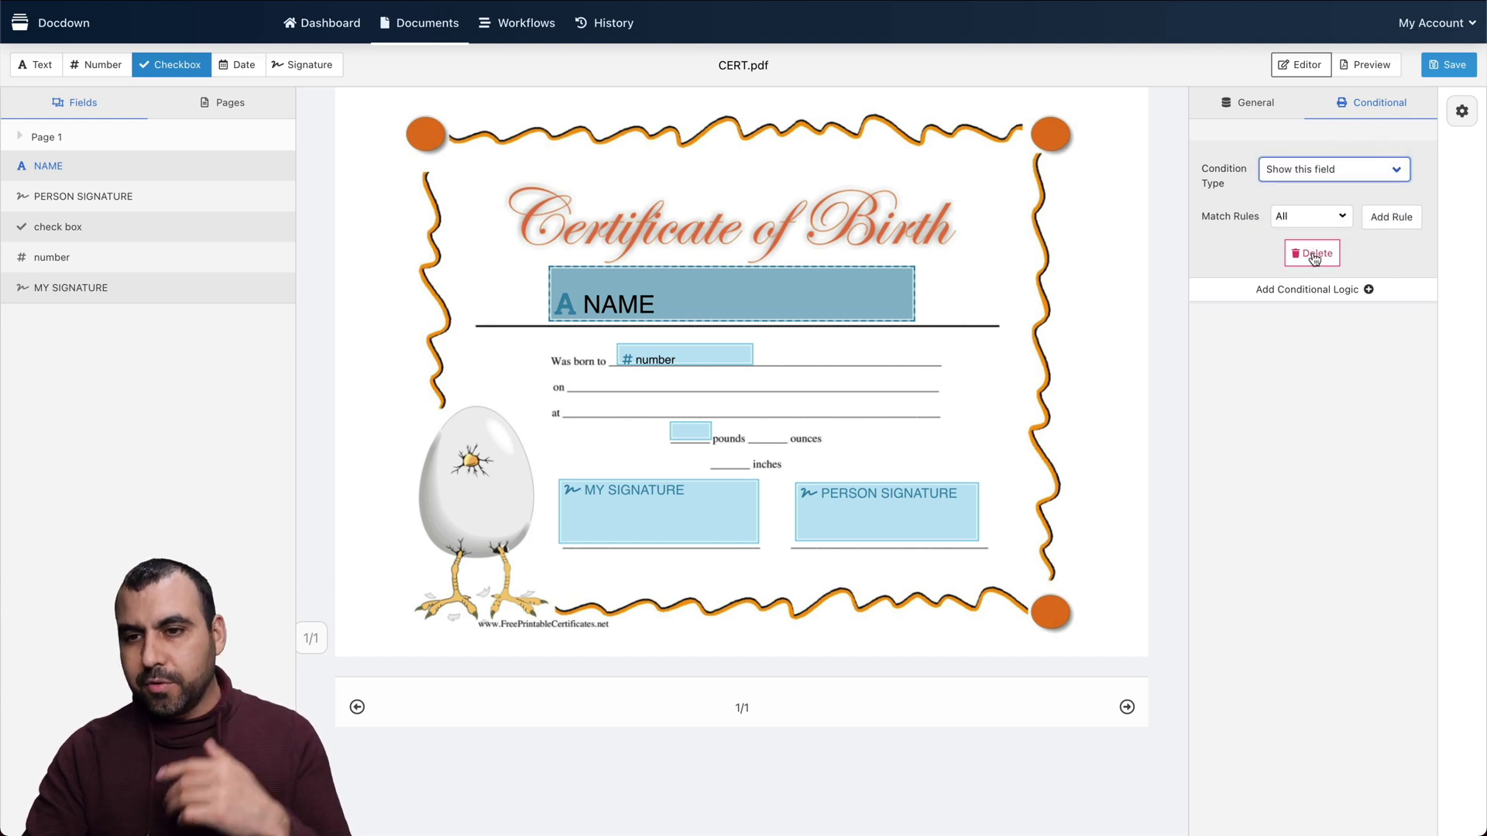
pyautogui.click(1312, 254)
# Add conditional logic to the number field with condition type 'Hide this field', matching all rules
pyautogui.click(671, 357)
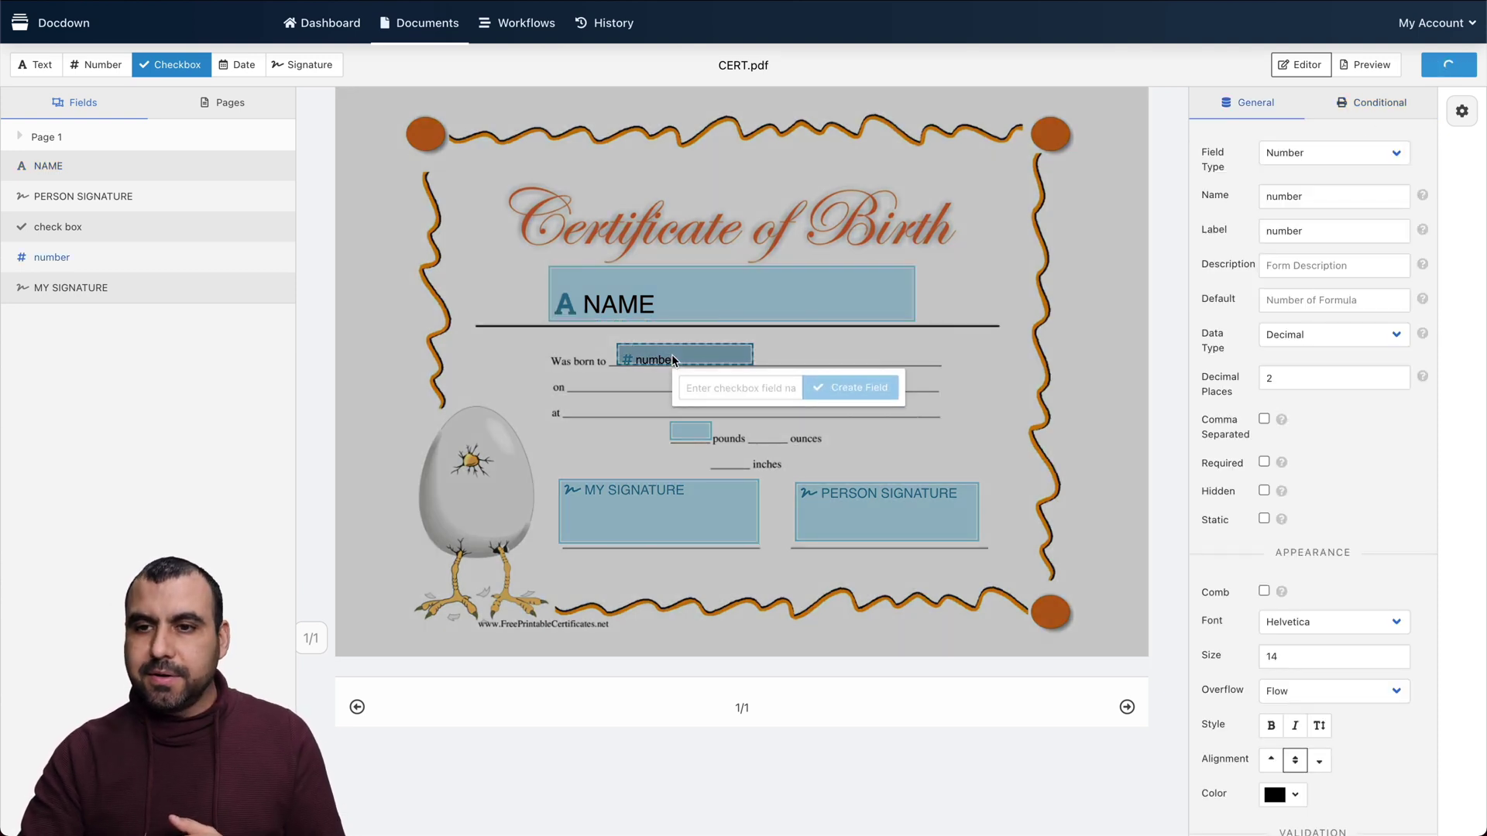
pyautogui.click(707, 361)
pyautogui.click(1378, 102)
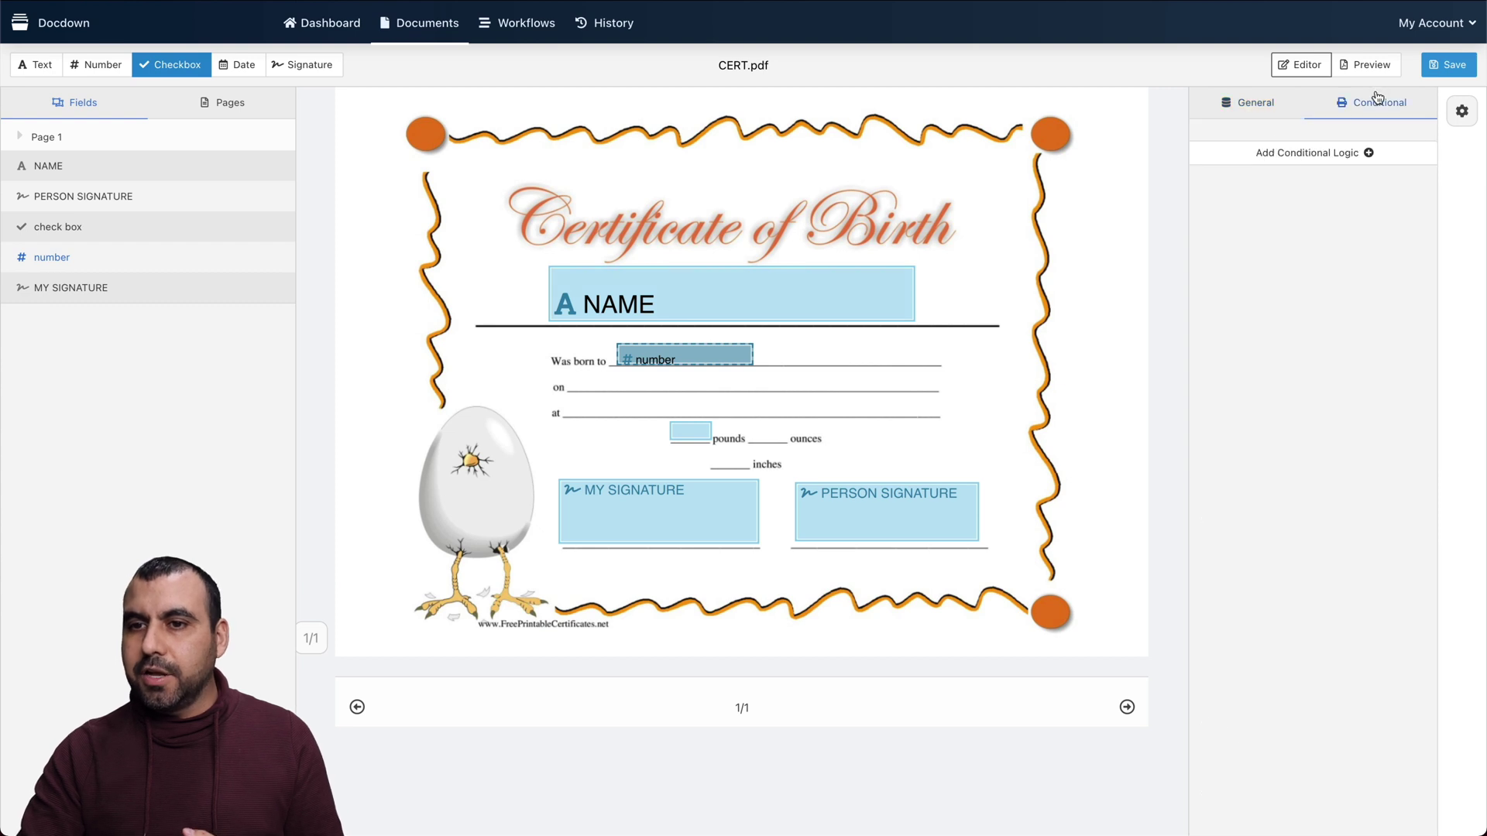
pyautogui.click(1308, 152)
pyautogui.click(1301, 175)
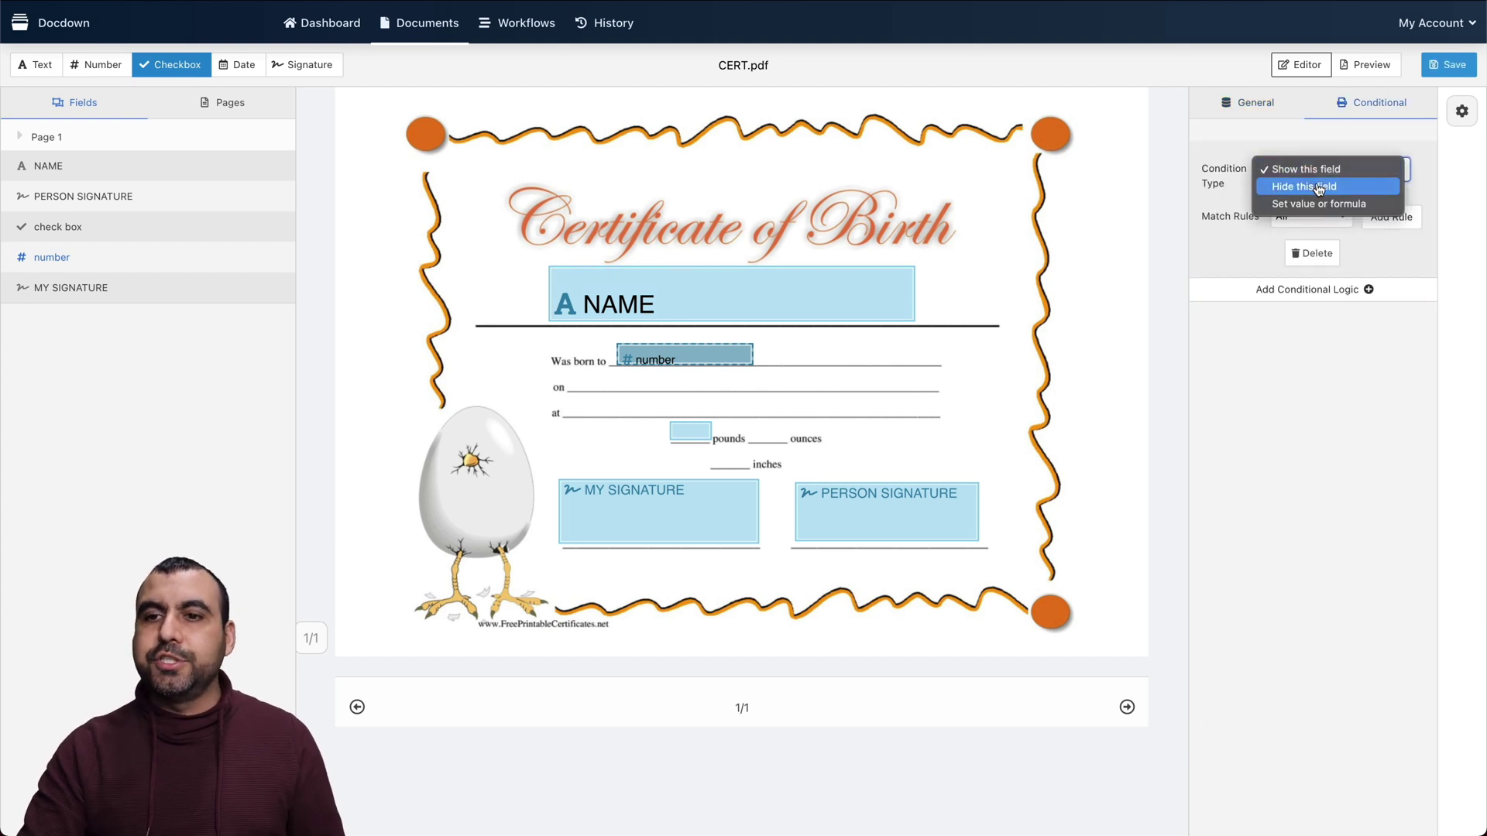
pyautogui.click(1319, 188)
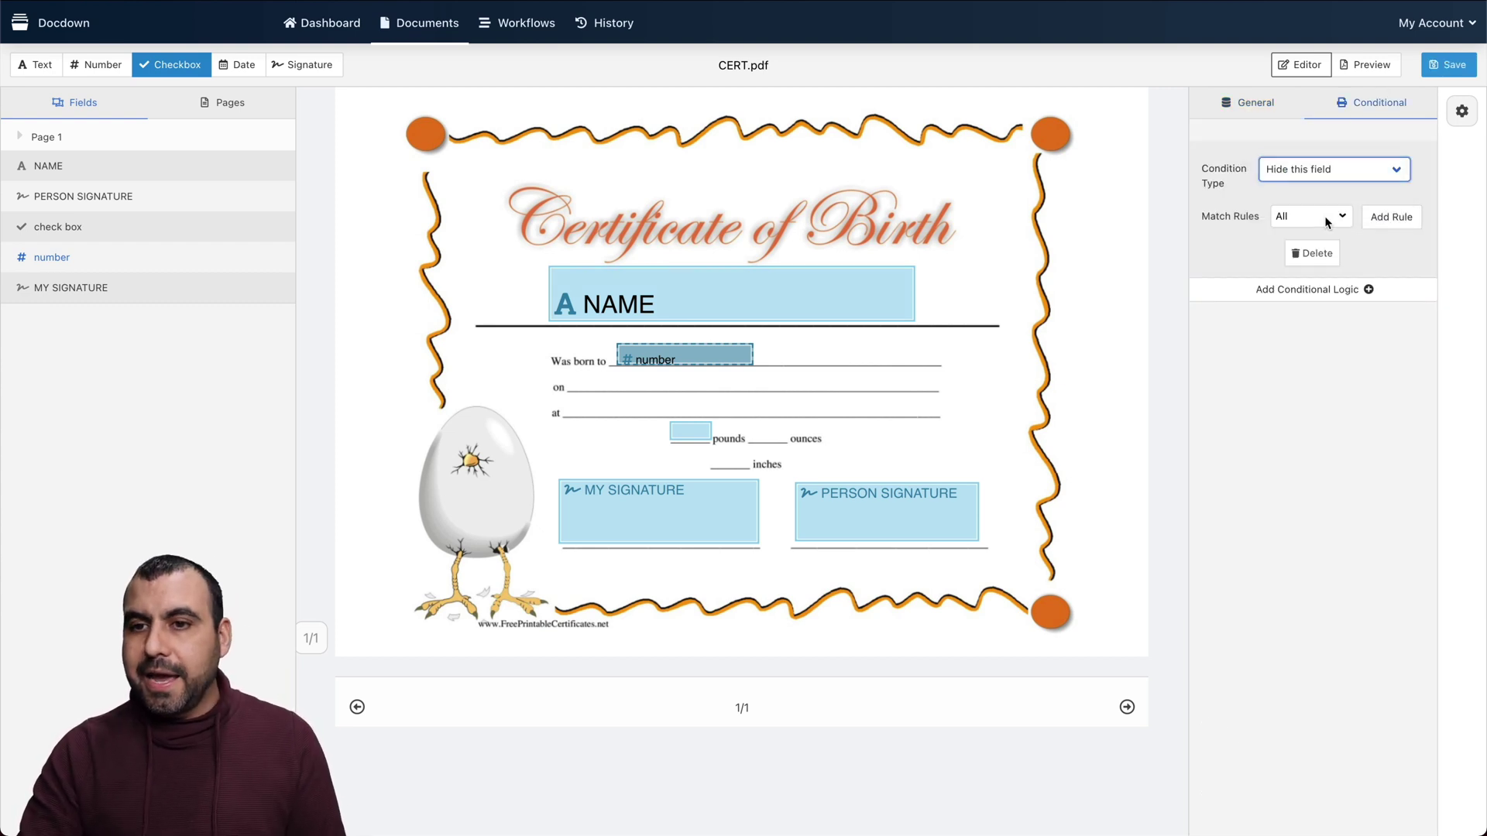
pyautogui.click(1327, 223)
pyautogui.click(1324, 219)
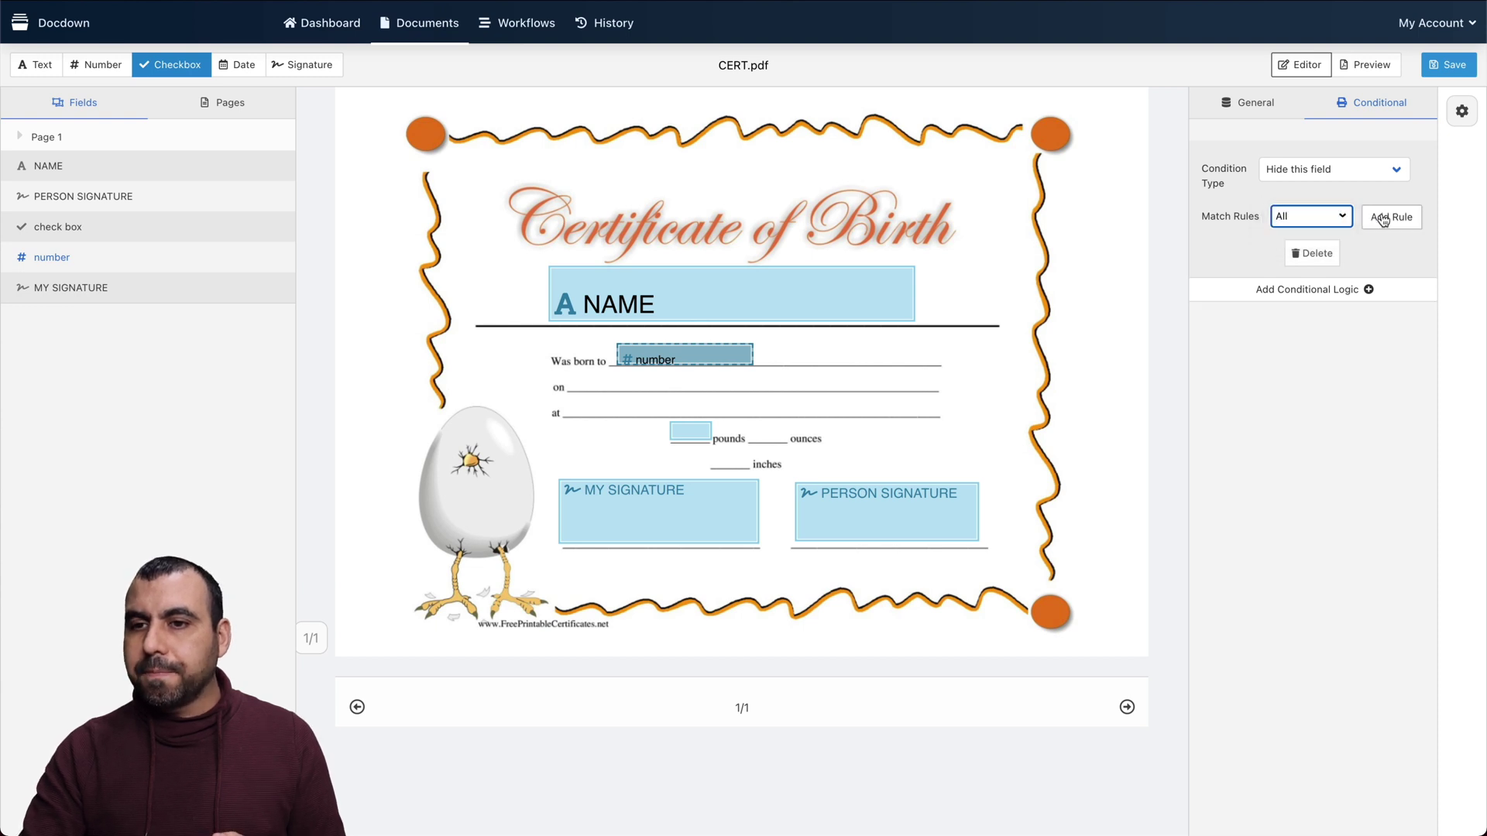
# Add the rule: name is not empty
pyautogui.click(1384, 218)
pyautogui.click(1288, 271)
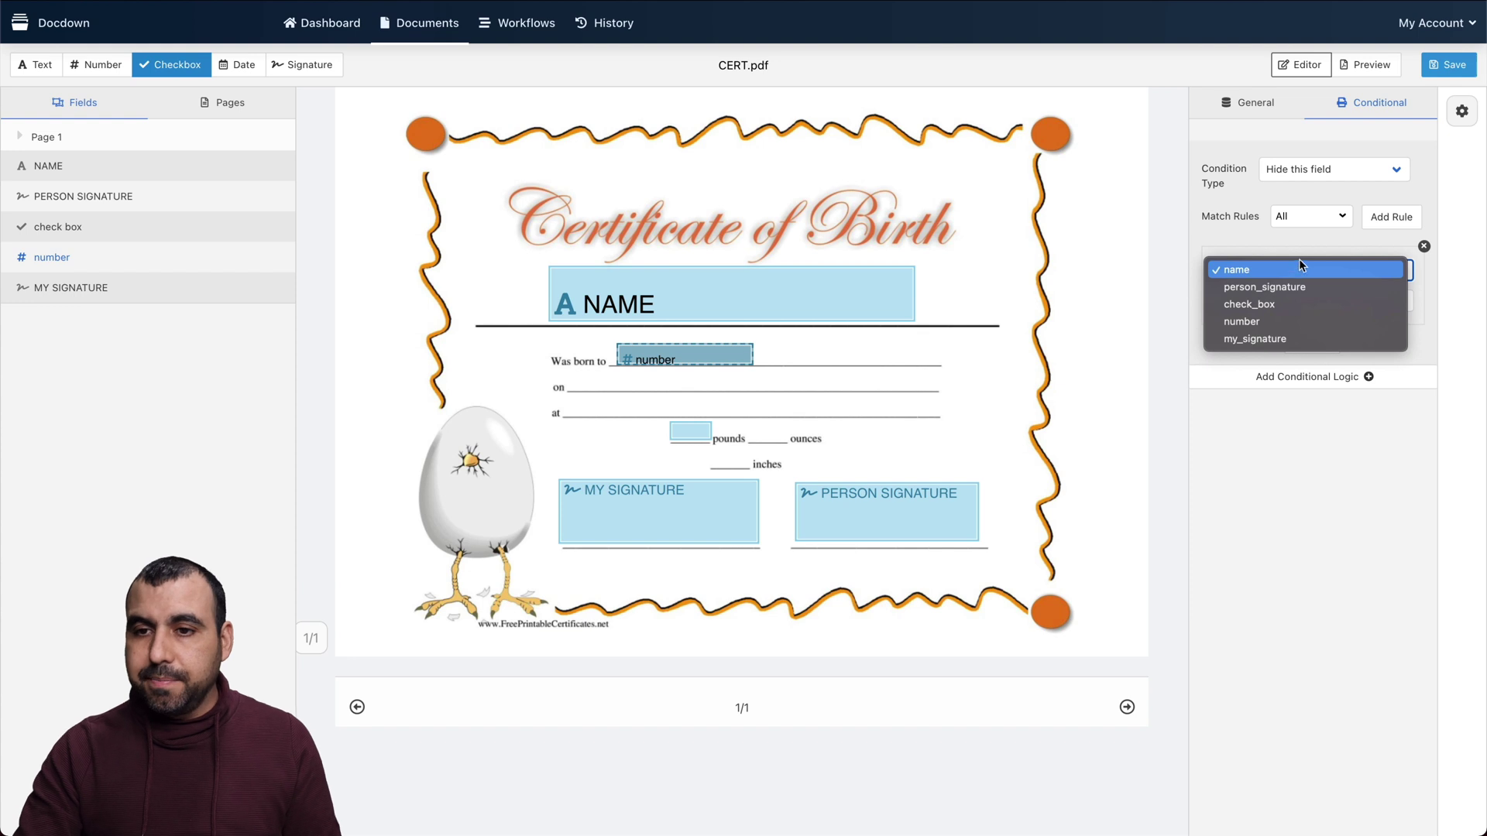
pyautogui.click(1276, 271)
pyautogui.click(1259, 297)
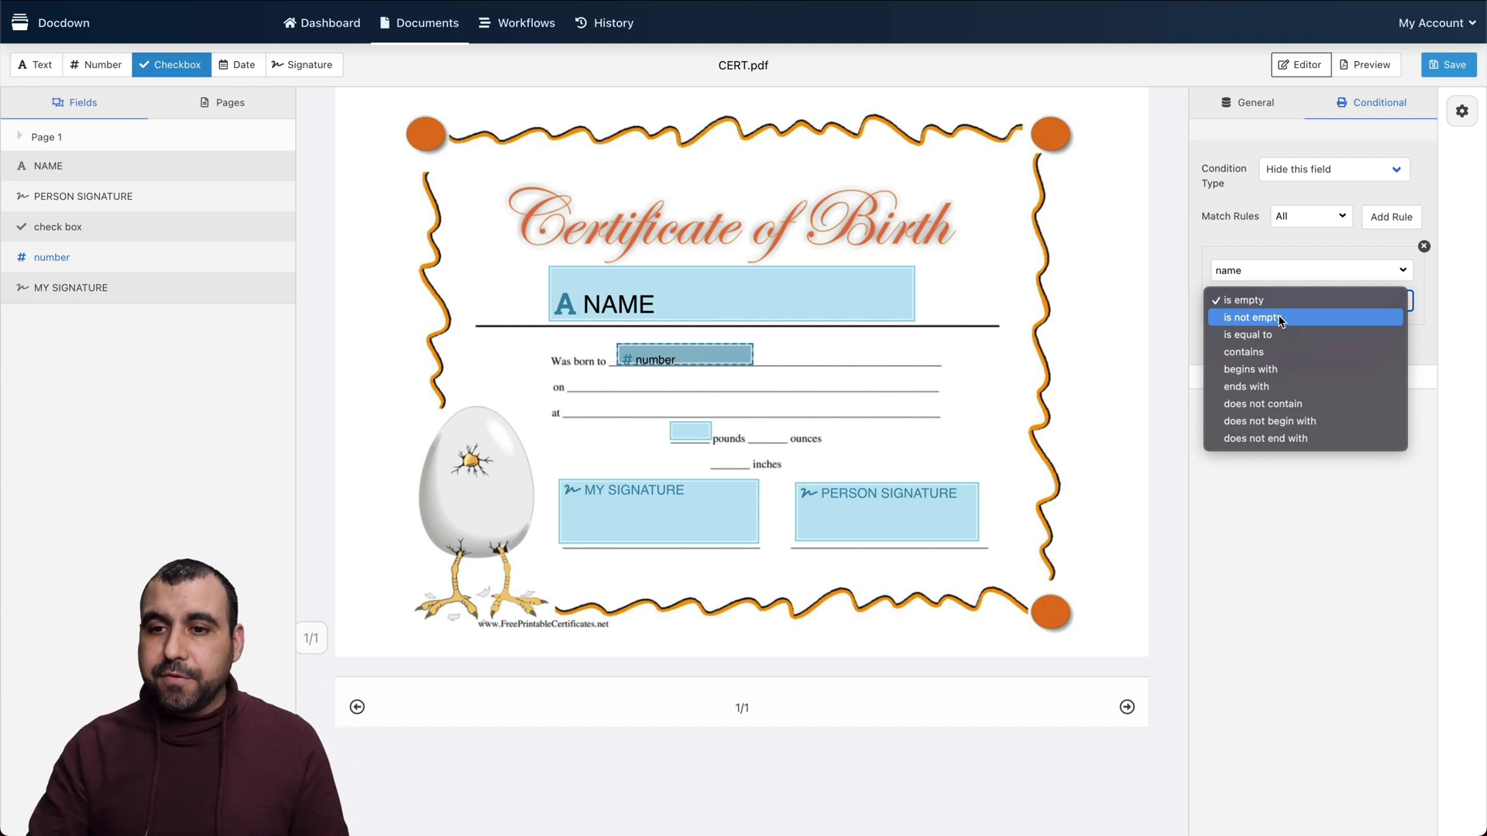
pyautogui.click(1278, 317)
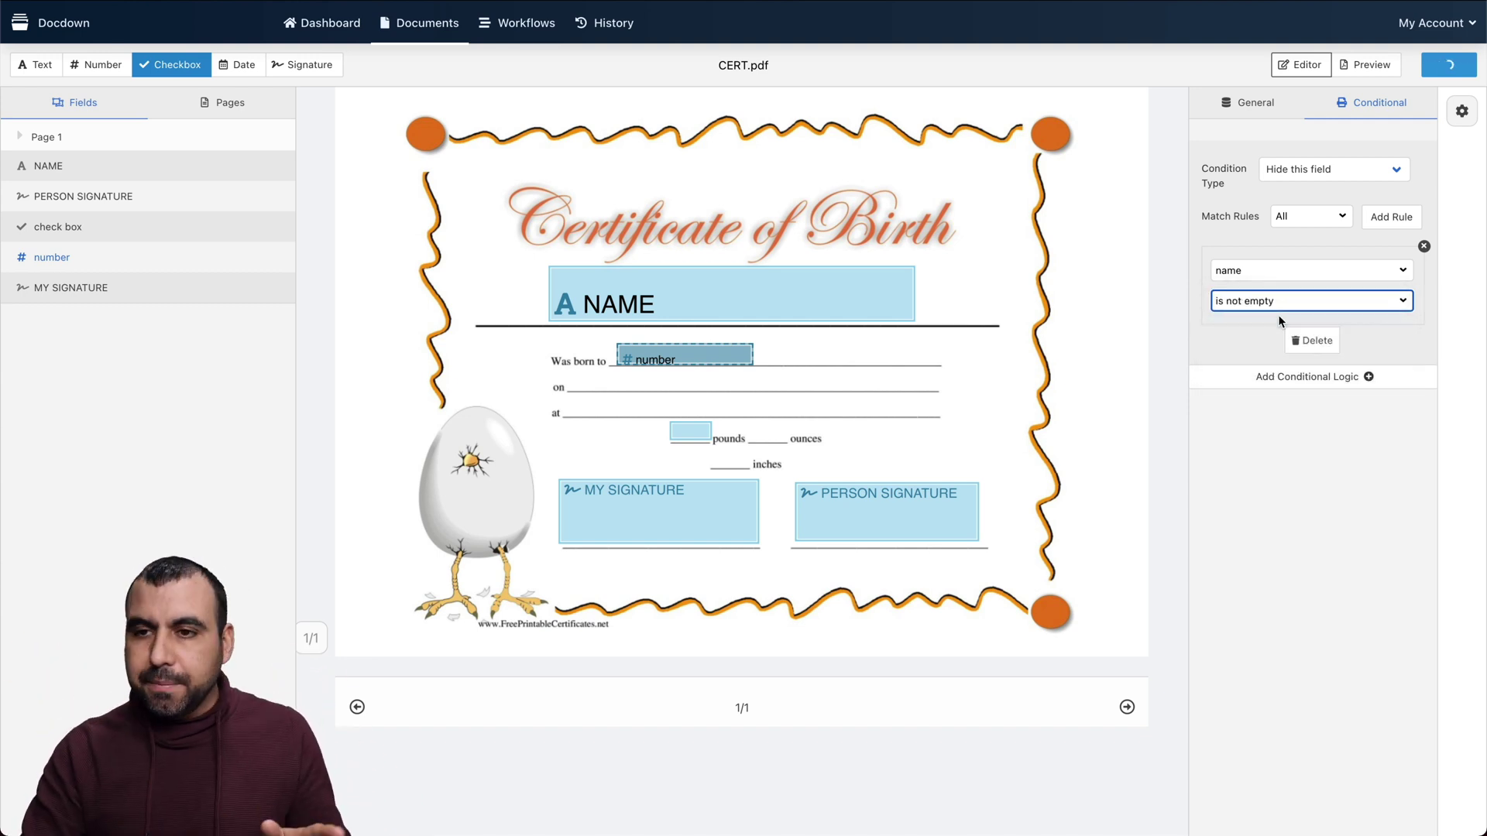
pyautogui.click(1368, 66)
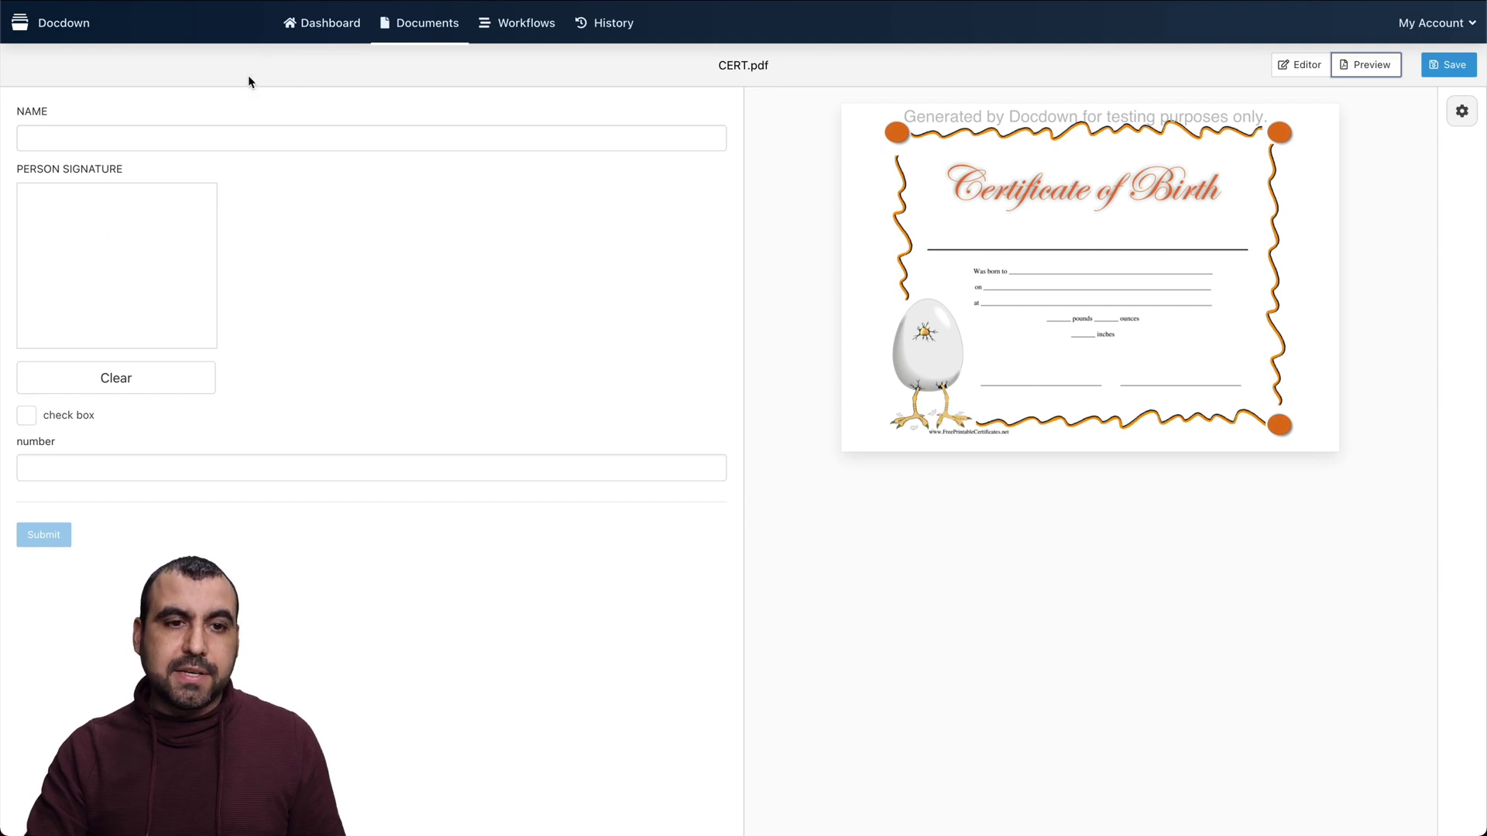
# Type test text into NAME in the preview to confirm the number field hides, then erase it
pyautogui.click(240, 135)
pyautogui.write('hfhfh')
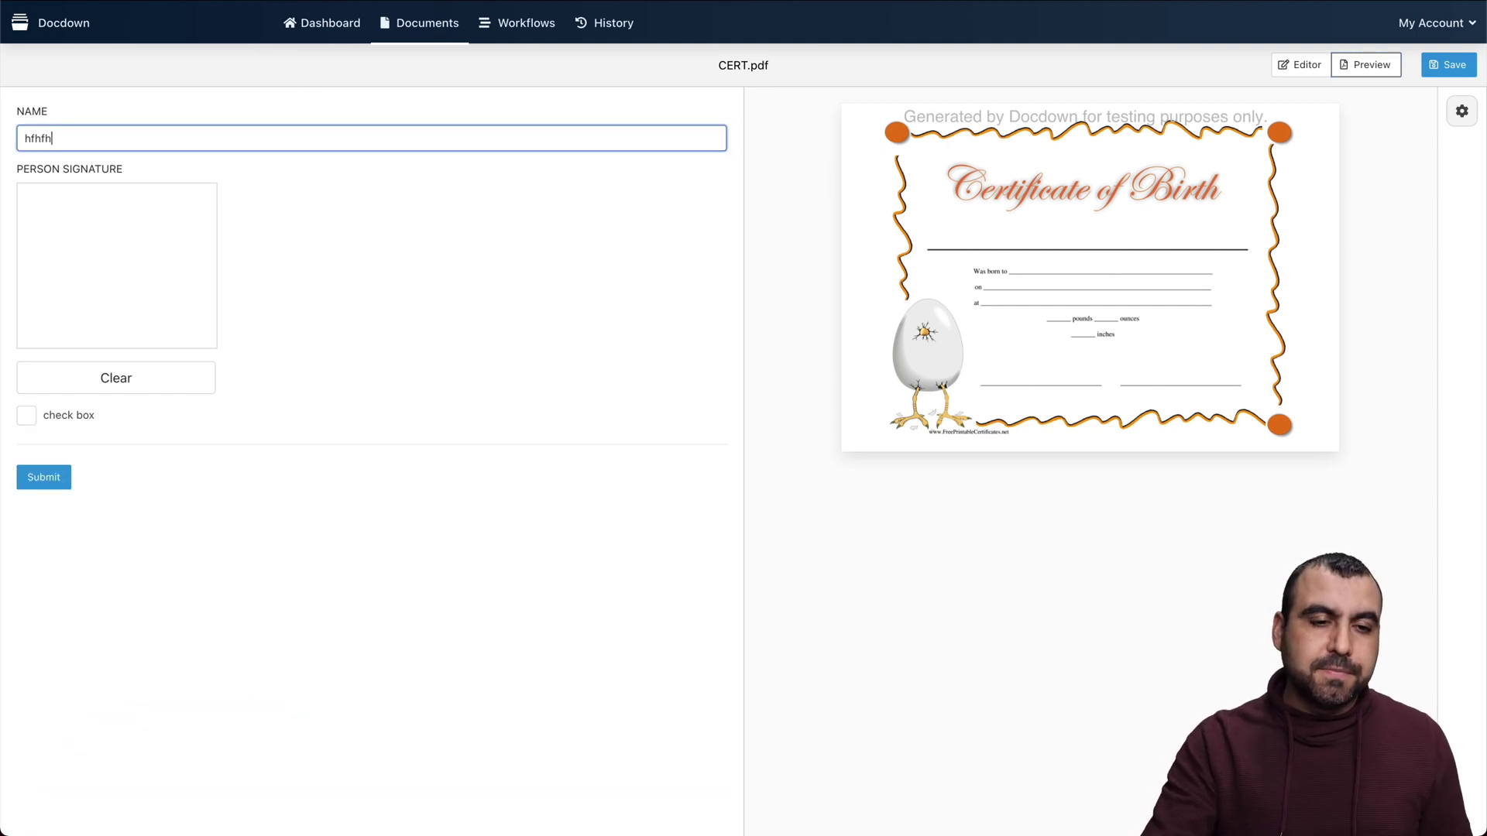
pyautogui.press('BackSpace')
pyautogui.press('BackSpace')
pyautogui.press('BackSpace')
pyautogui.press('BackSpace')
pyautogui.press('BackSpace')
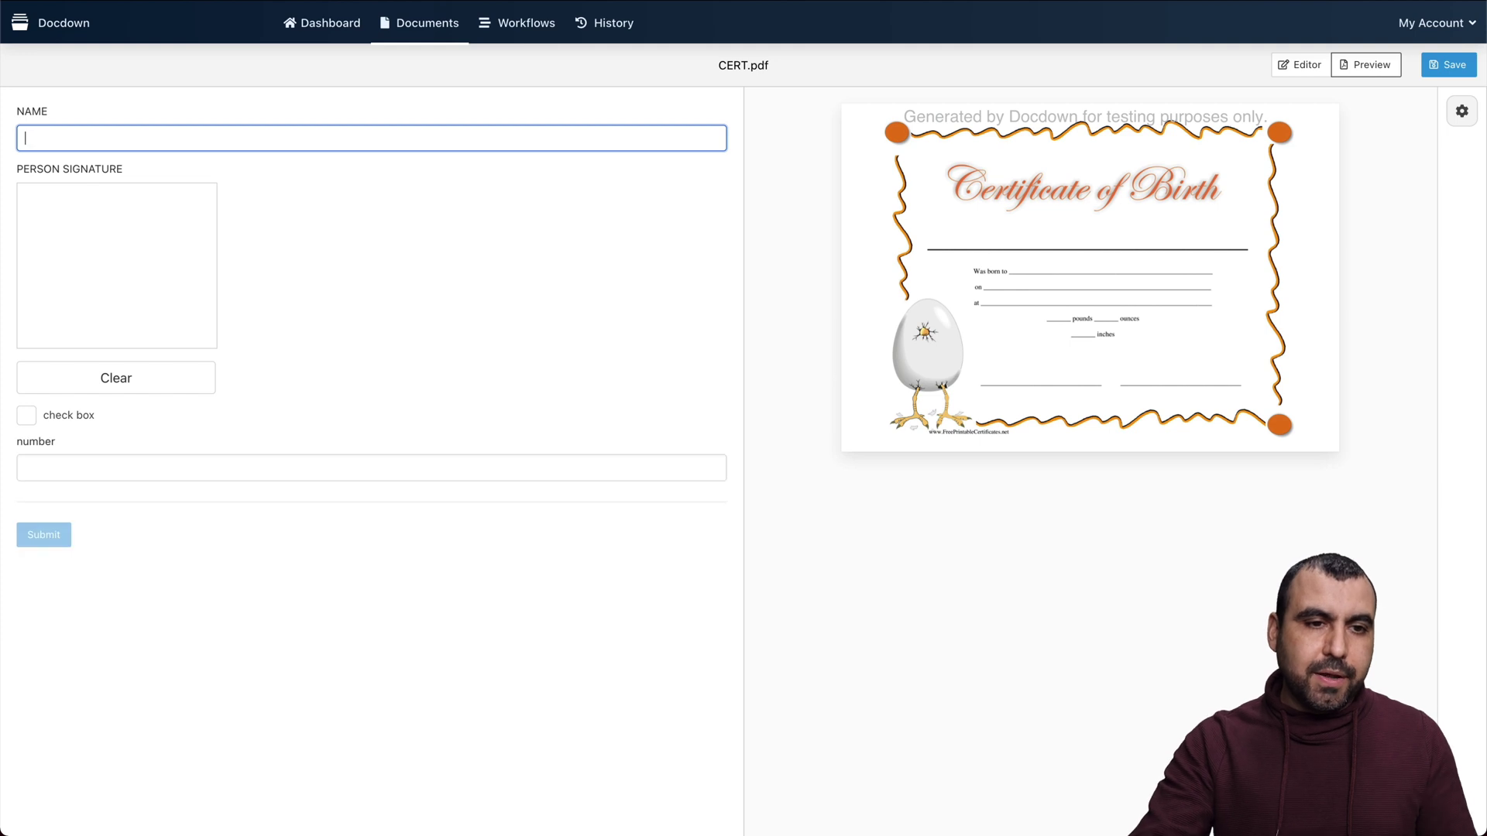
pyautogui.write('dsgfgf')
pyautogui.press('BackSpace')
pyautogui.press('BackSpace')
pyautogui.press('BackSpace')
pyautogui.press('BackSpace')
pyautogui.press('BackSpace')
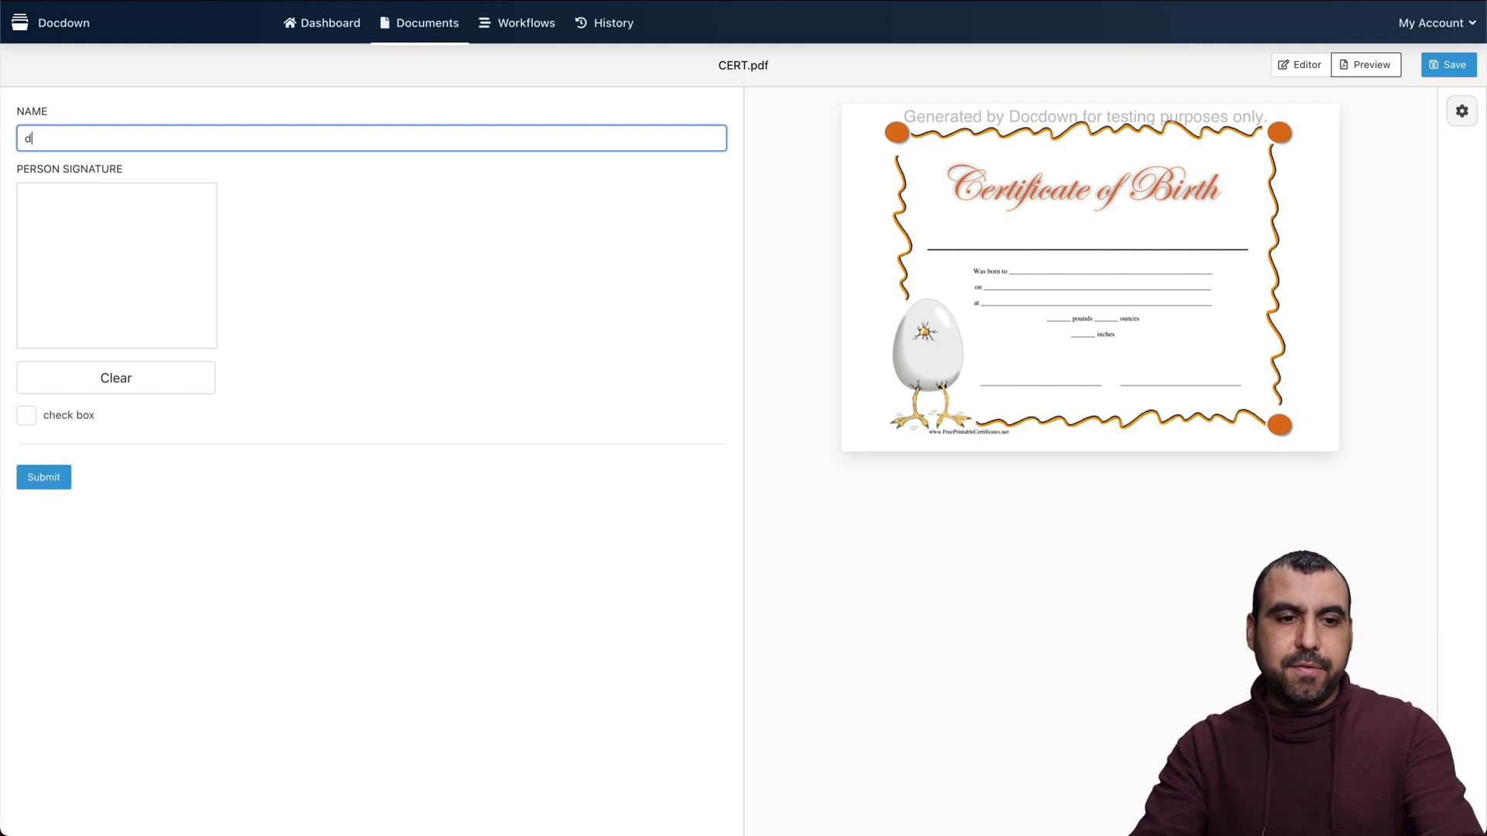
pyautogui.press('BackSpace')
pyautogui.write('sdsfdfg')
pyautogui.press('BackSpace')
pyautogui.press('BackSpace')
pyautogui.press('BackSpace')
pyautogui.press('BackSpace')
pyautogui.press('BackSpace')
pyautogui.press('BackSpace')
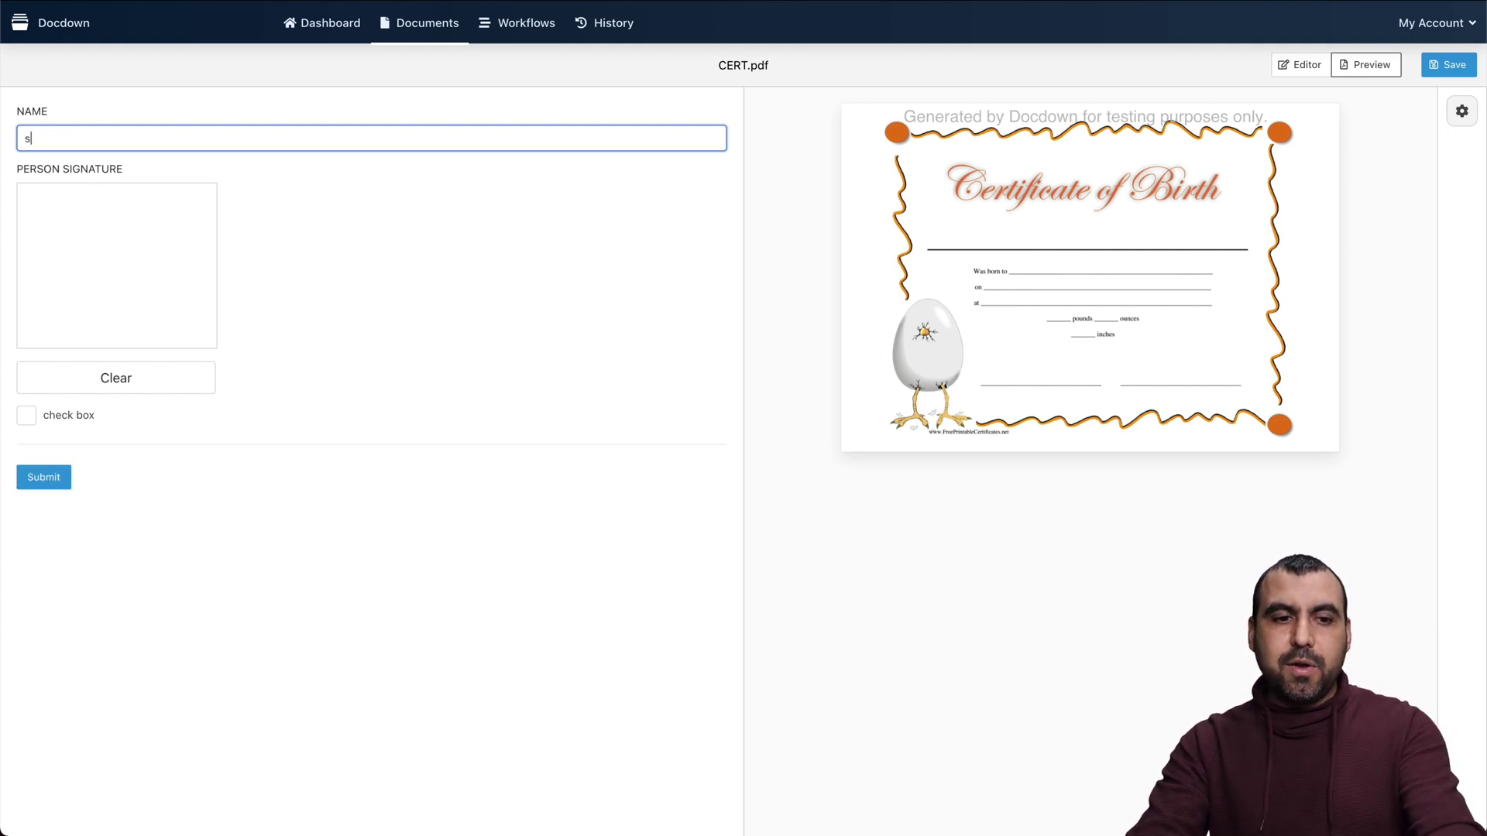
pyautogui.press('BackSpace')
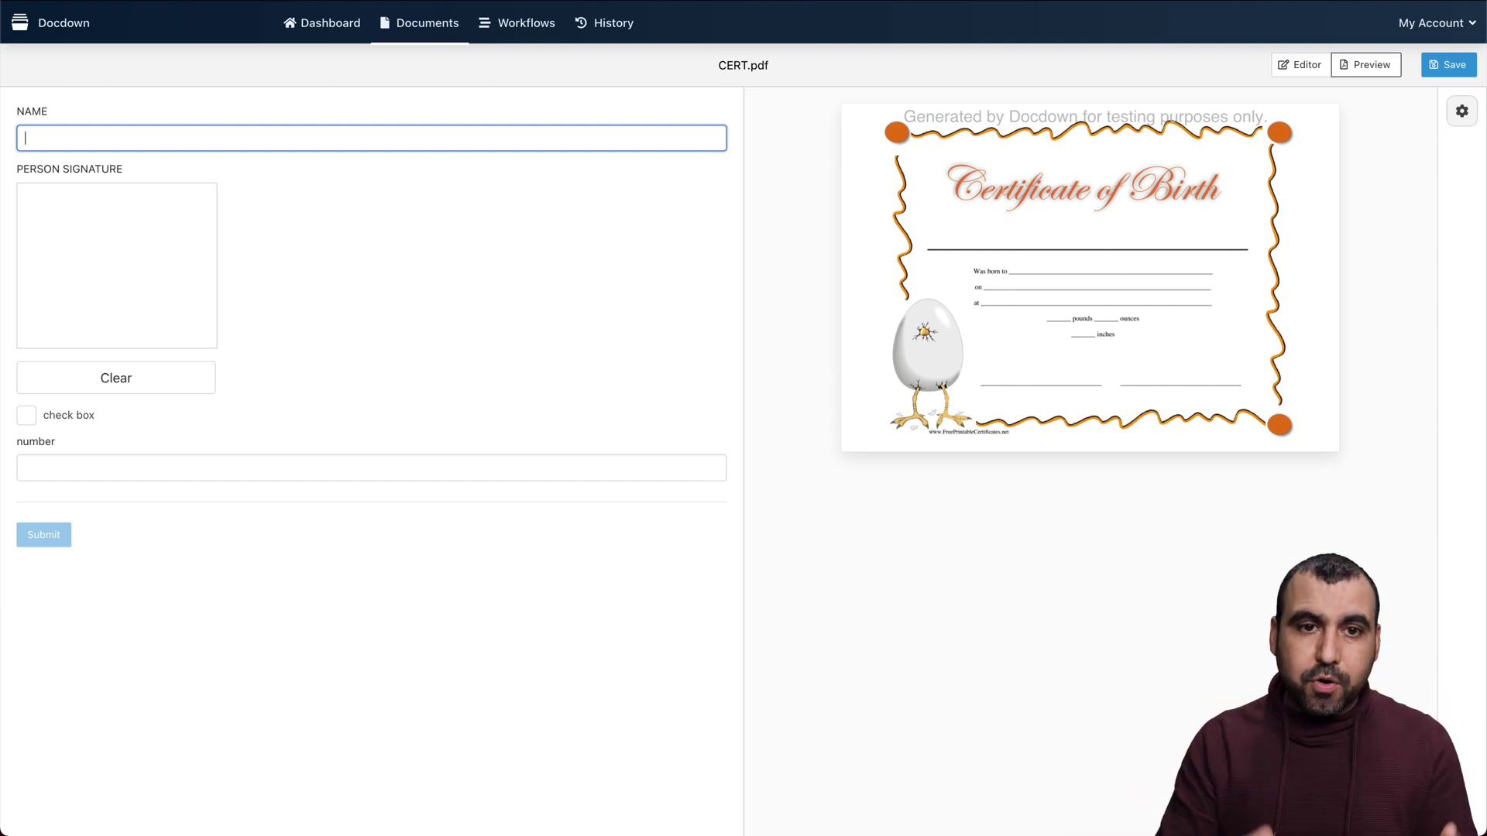
pyautogui.click(338, 26)
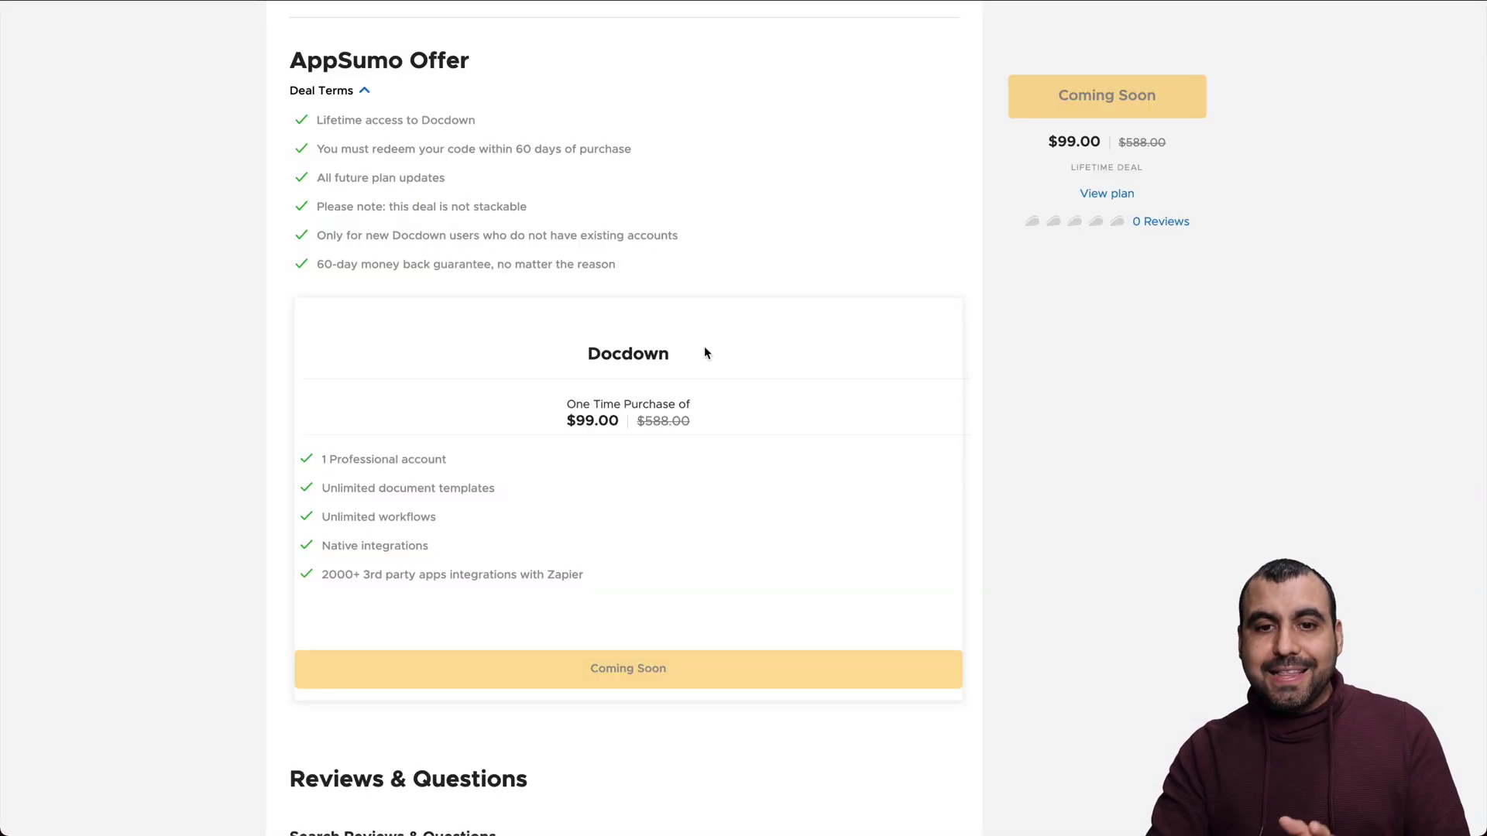
# Scroll through the AppSumo Docdown deal page to review the $99.00 offer and description
pyautogui.scroll(15, 704, 347)
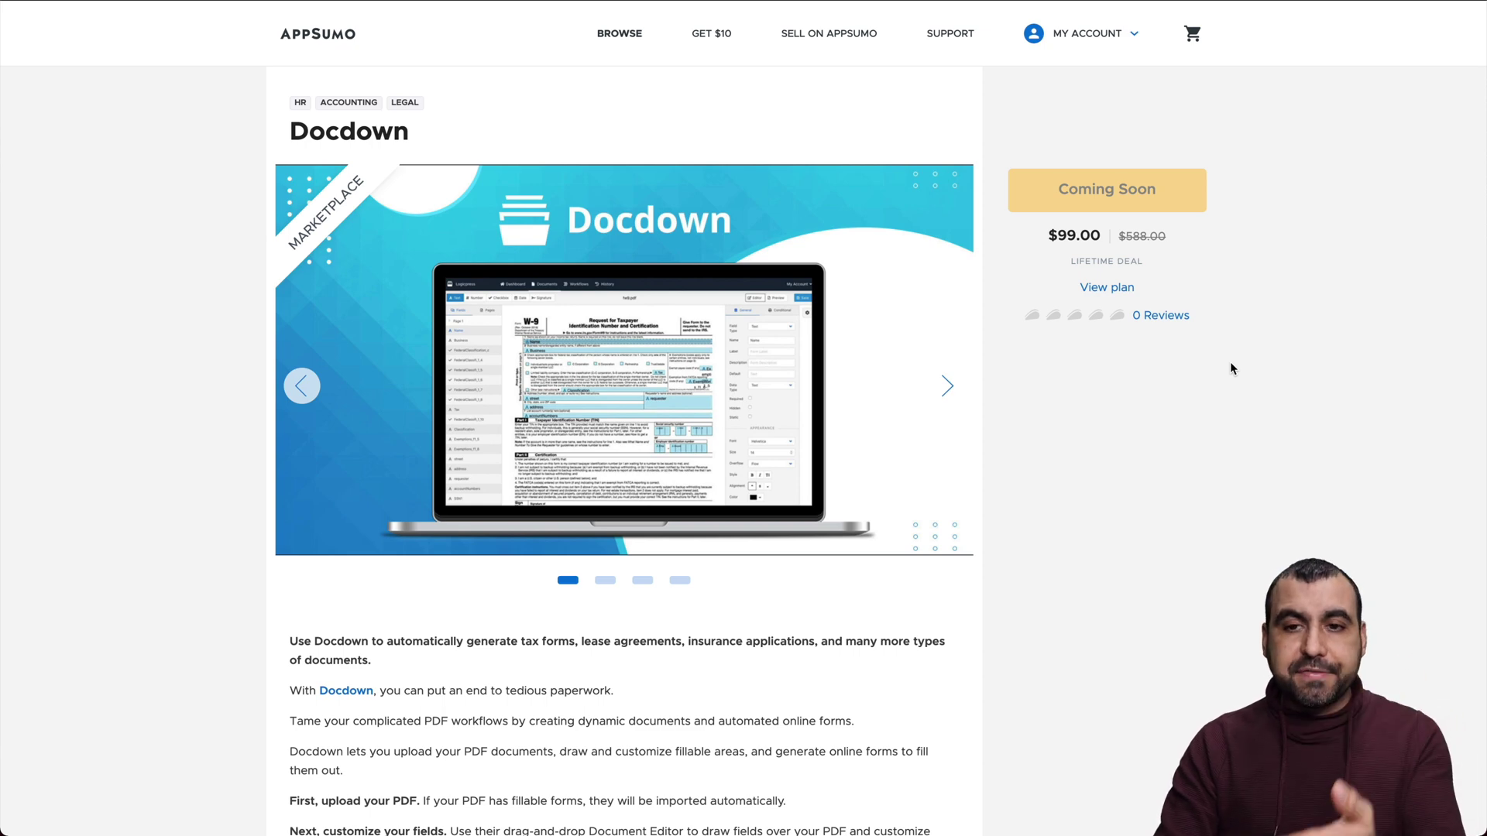
pyautogui.scroll(-12, 1189, 492)
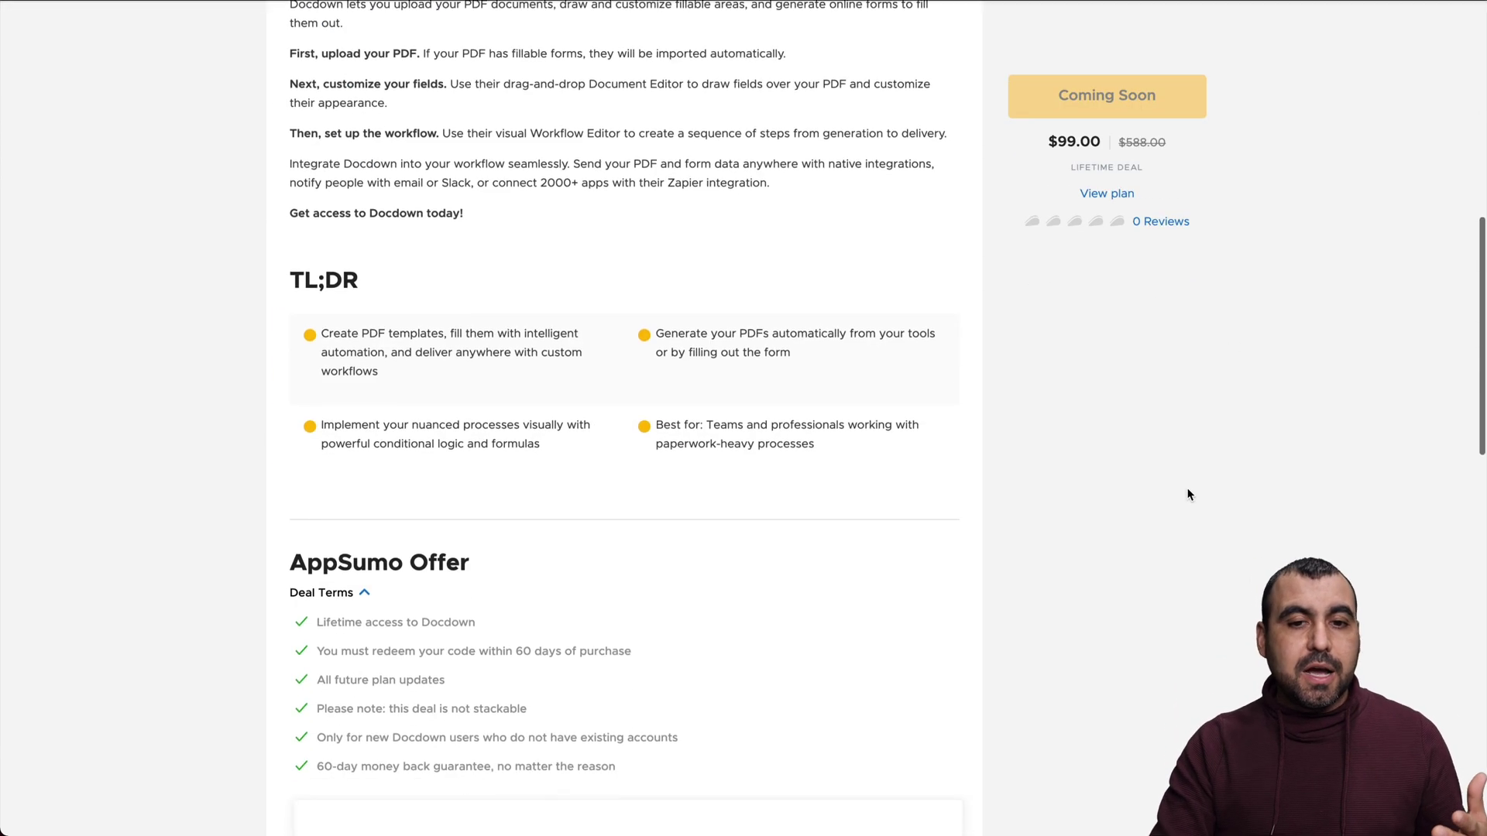
pyautogui.scroll(-3, 1189, 494)
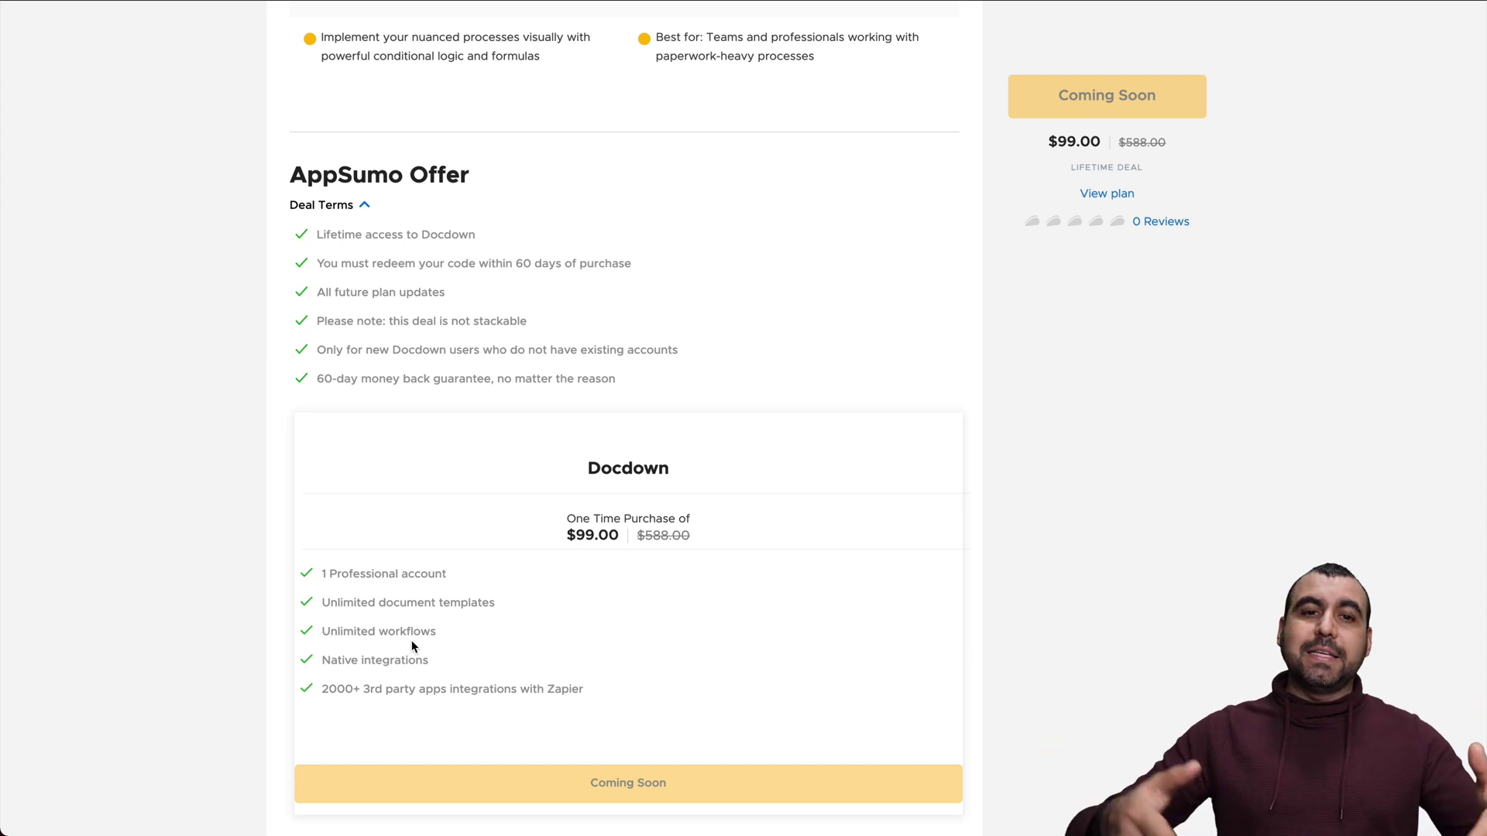
pyautogui.scroll(15, 413, 646)
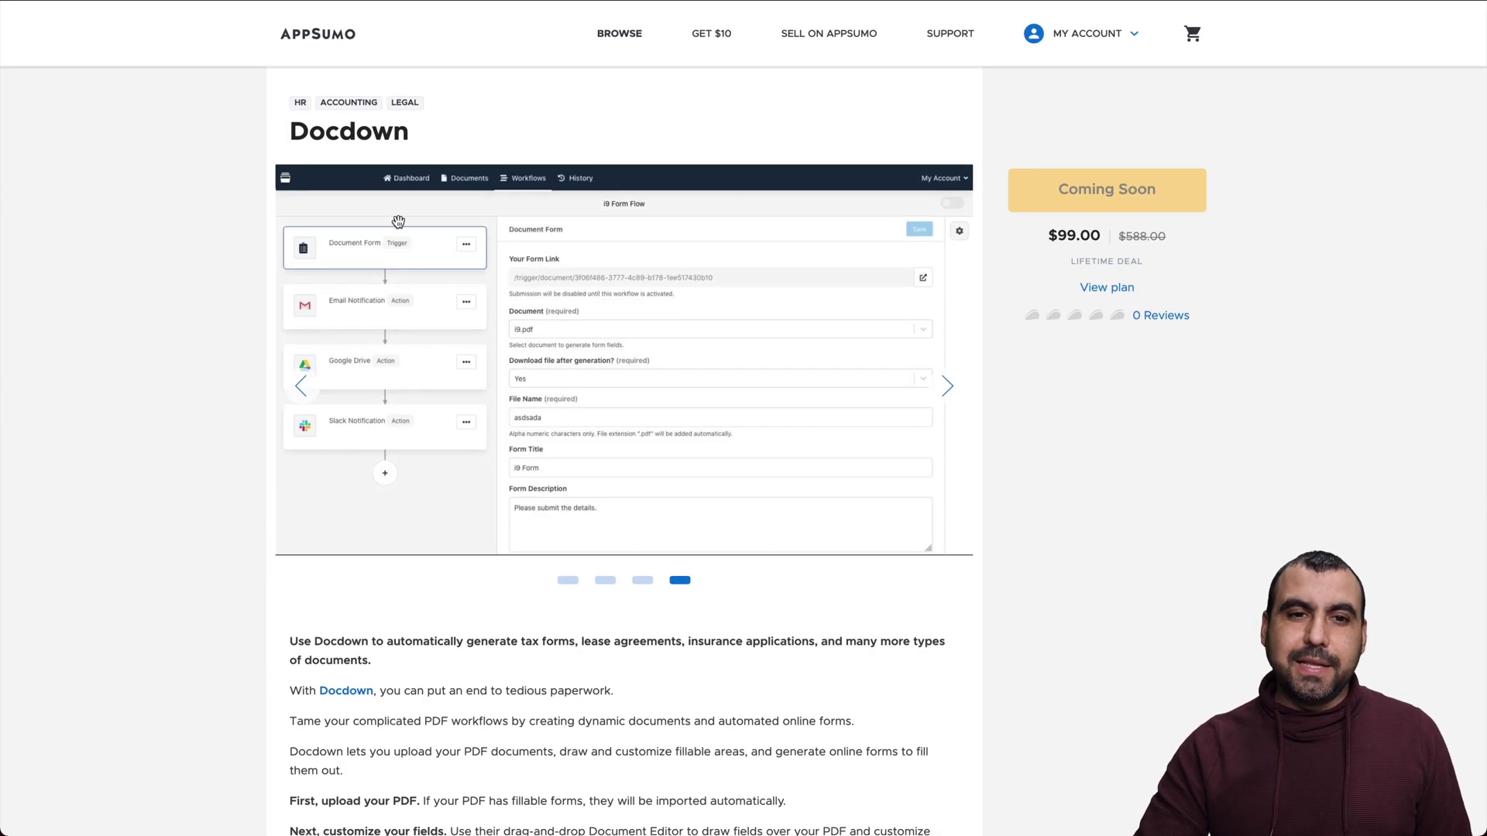